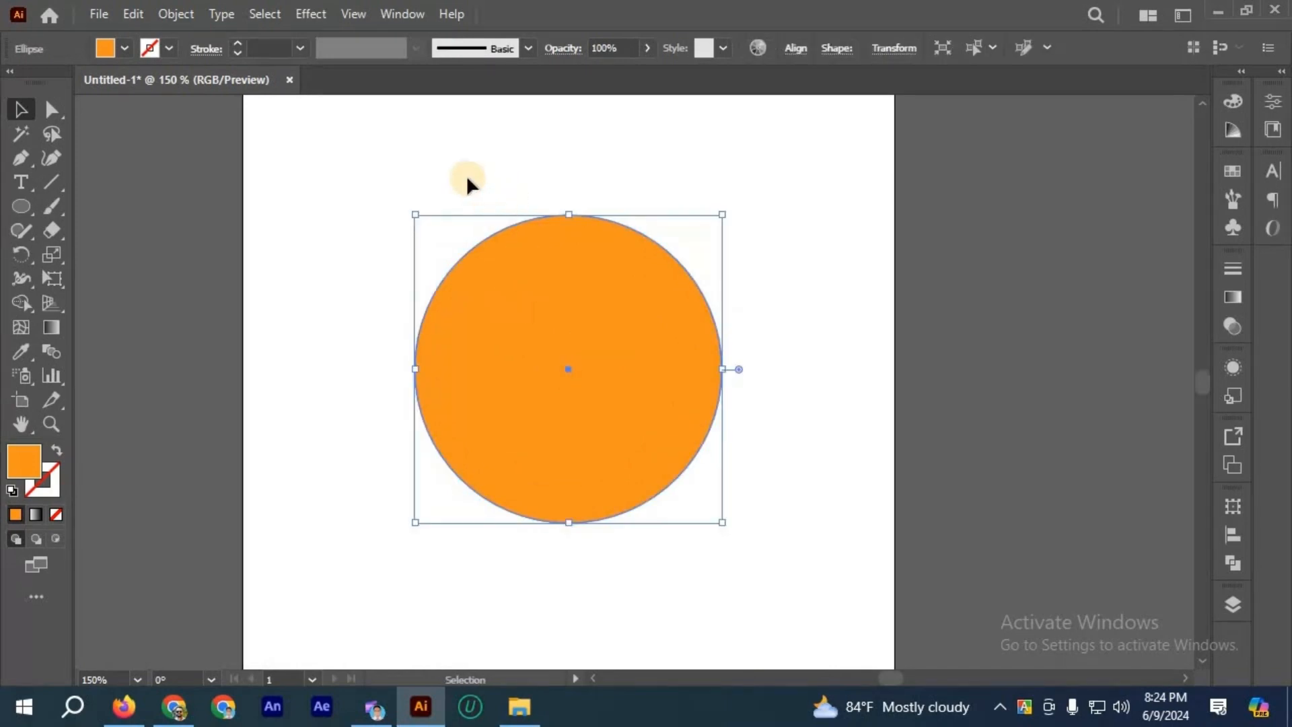
Step: Start an Offset Path on the orange circle and preview it with a 10 px offset
left_click(539, 292, "shift")
left_click(539, 292, "shift")
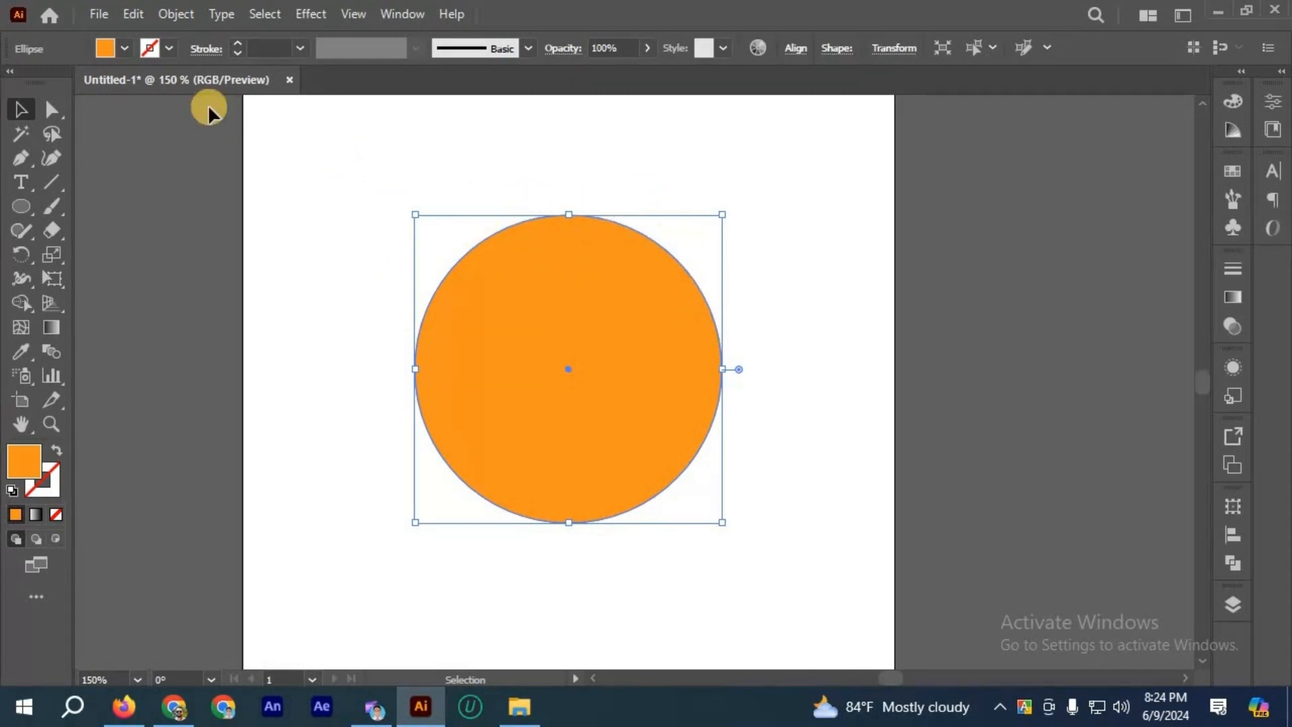
left_click(177, 13)
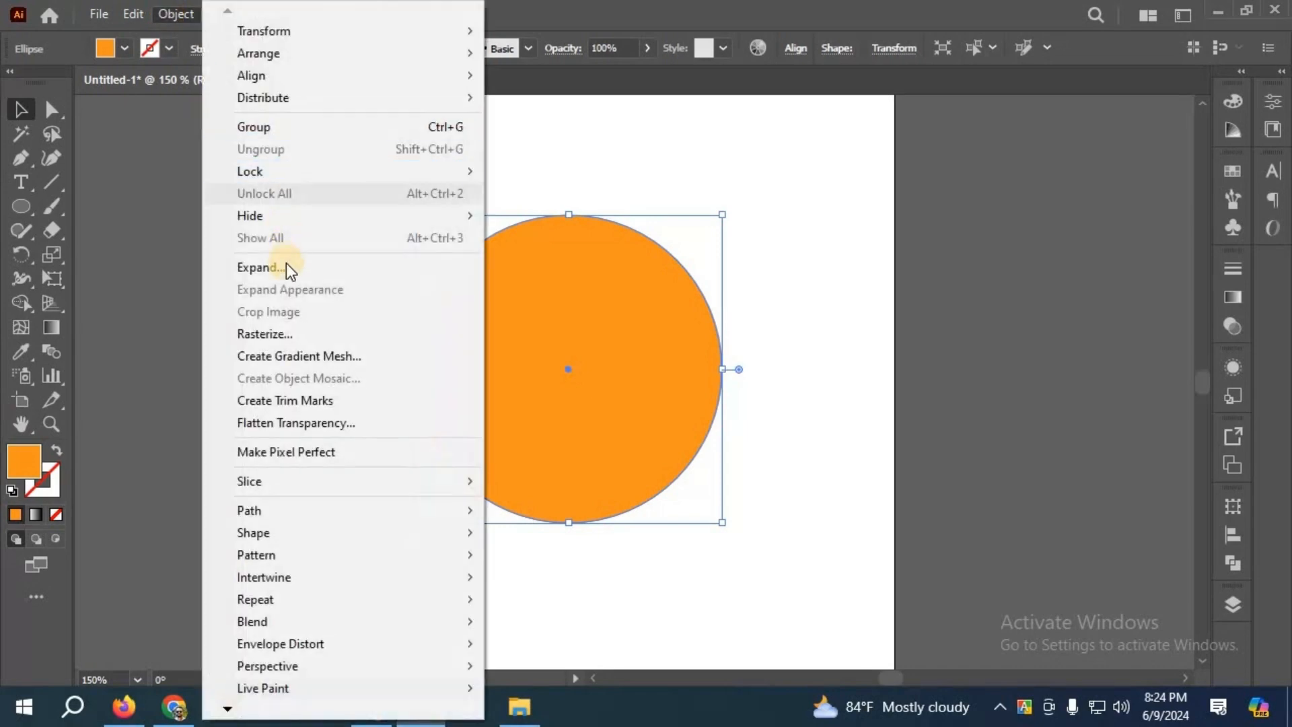
mouse_move(262, 505)
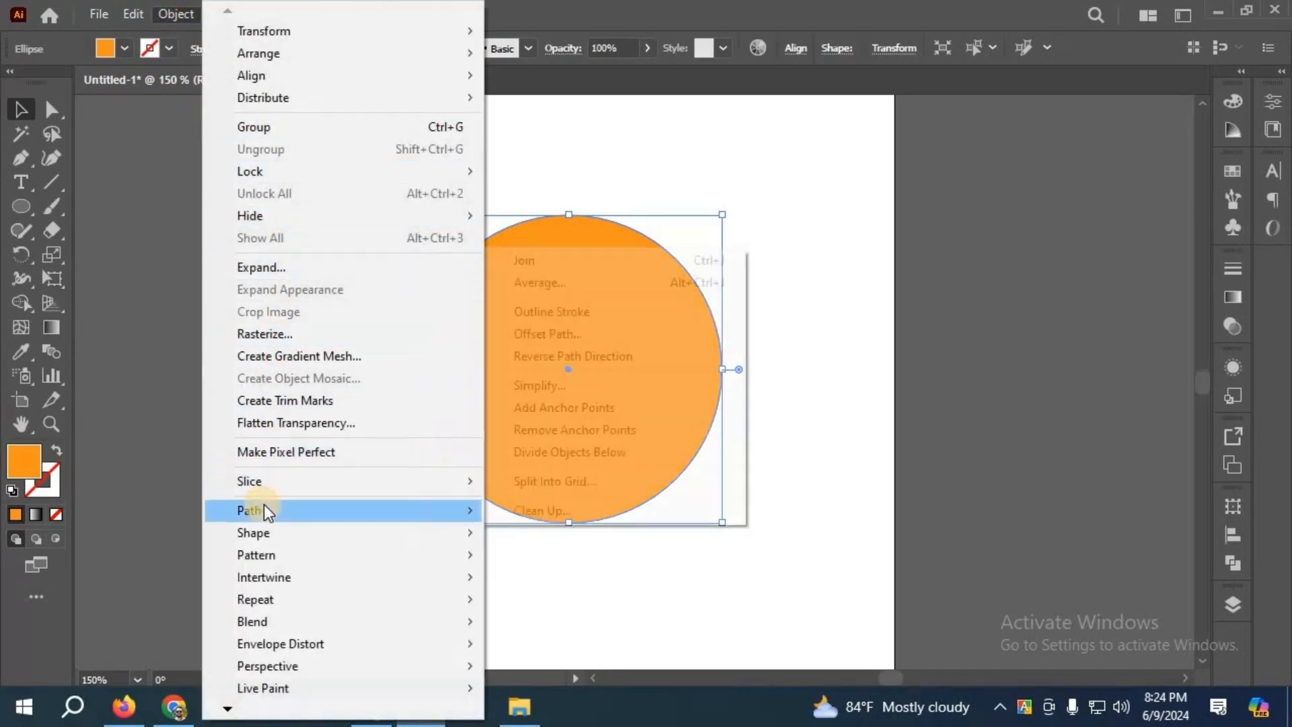
left_click(551, 336)
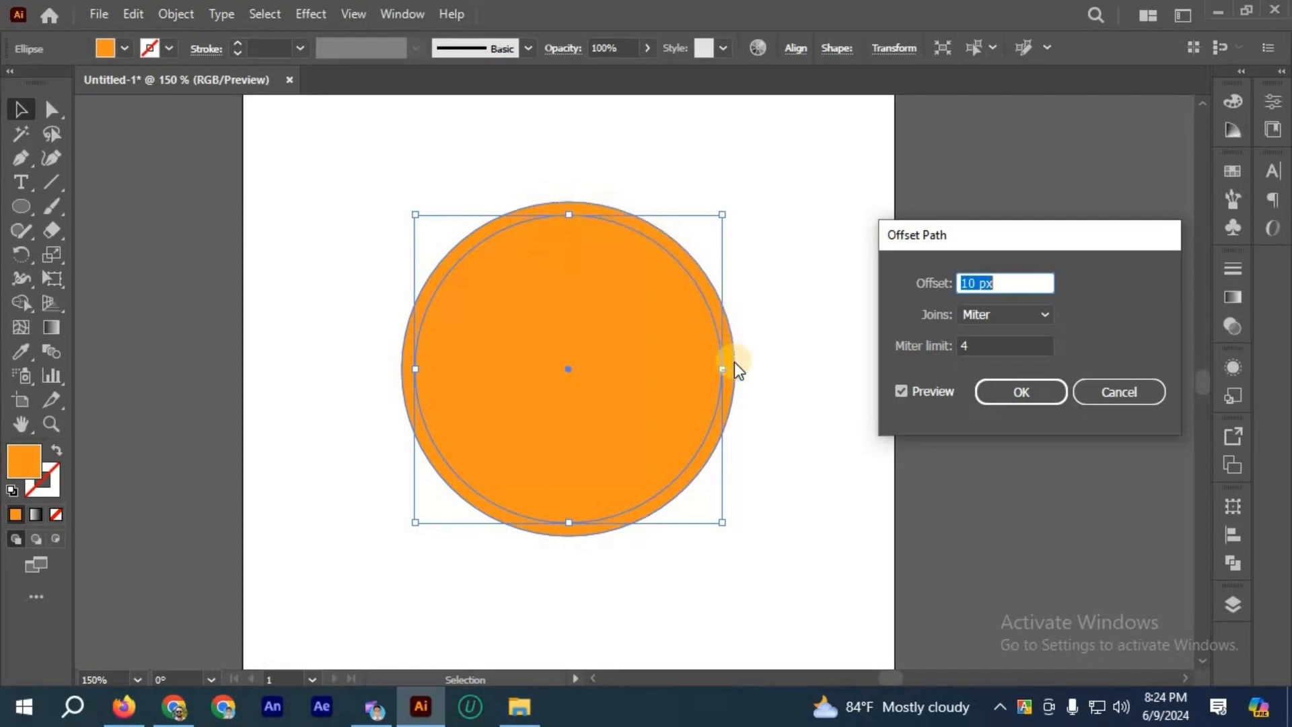
left_click(927, 389)
left_click(928, 385)
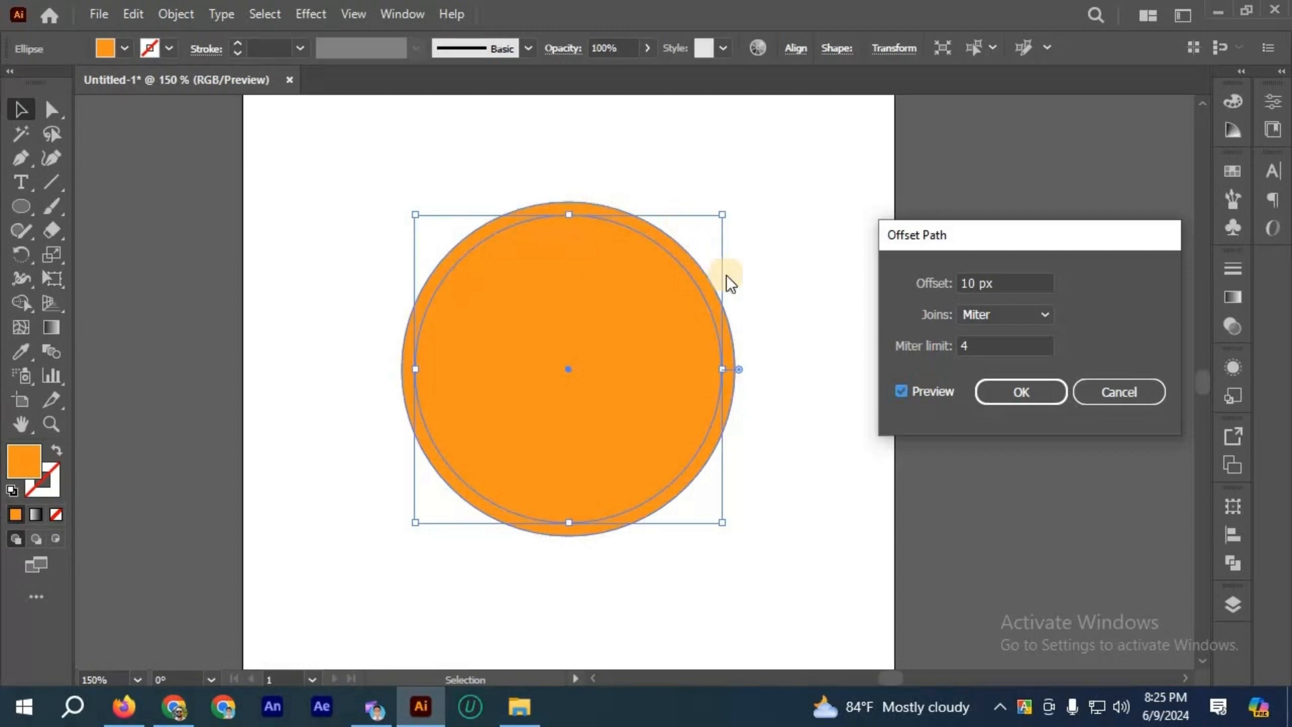
Step: Set the path offset to 50 px and preview the larger circle
left_click(944, 286)
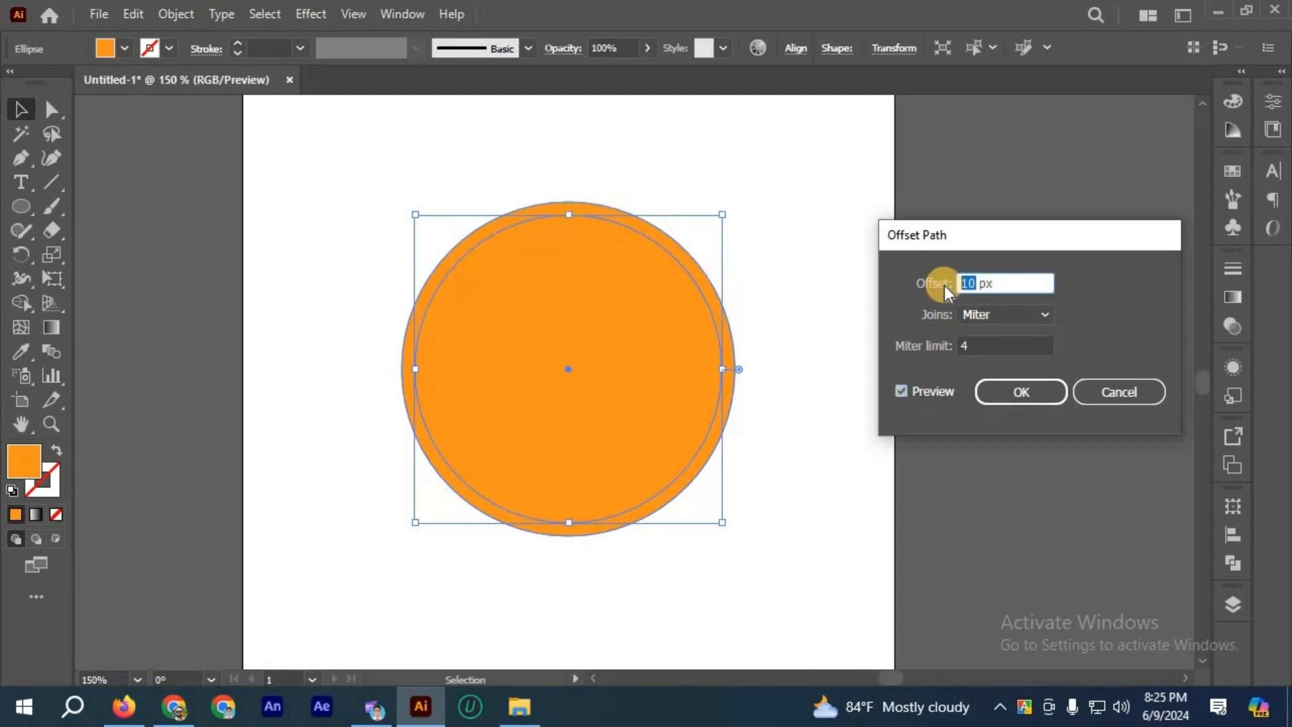
type("50")
left_click(927, 385)
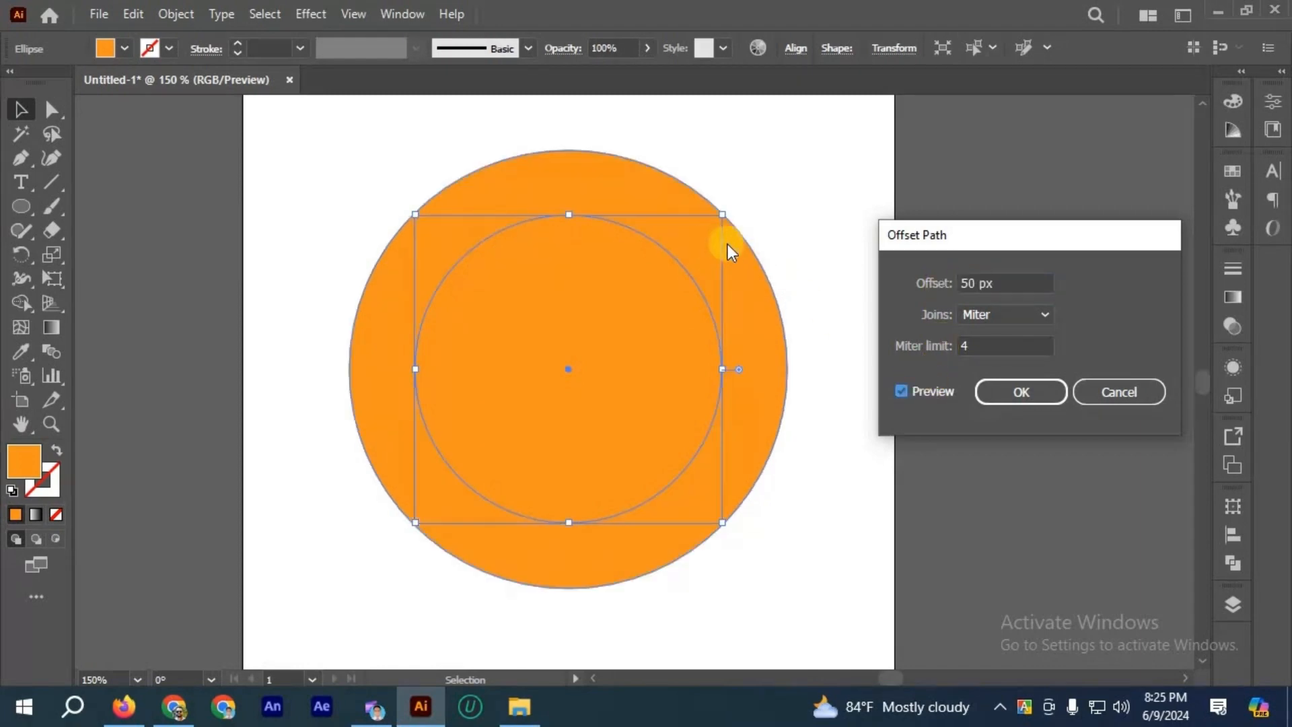
Step: Set the path offset to -20 px and apply it to create a smaller circle inside the original
double_click(964, 283)
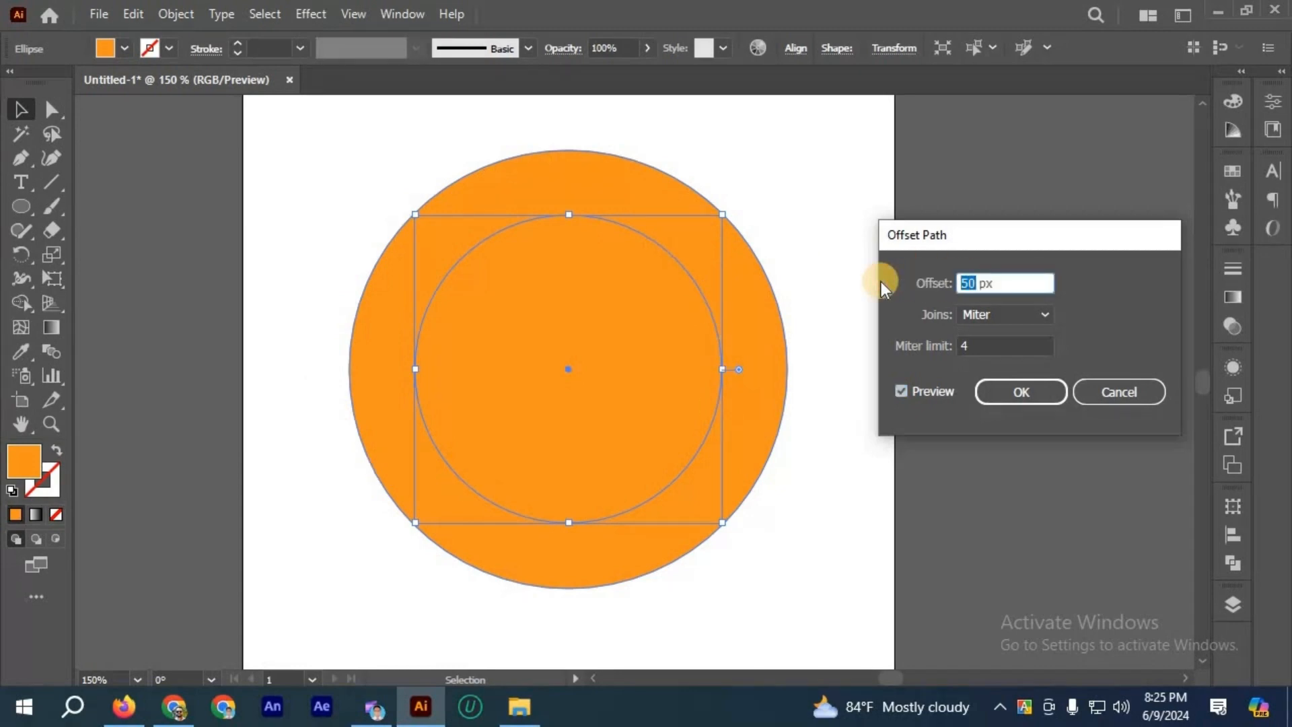
type("-20")
key("Tab")
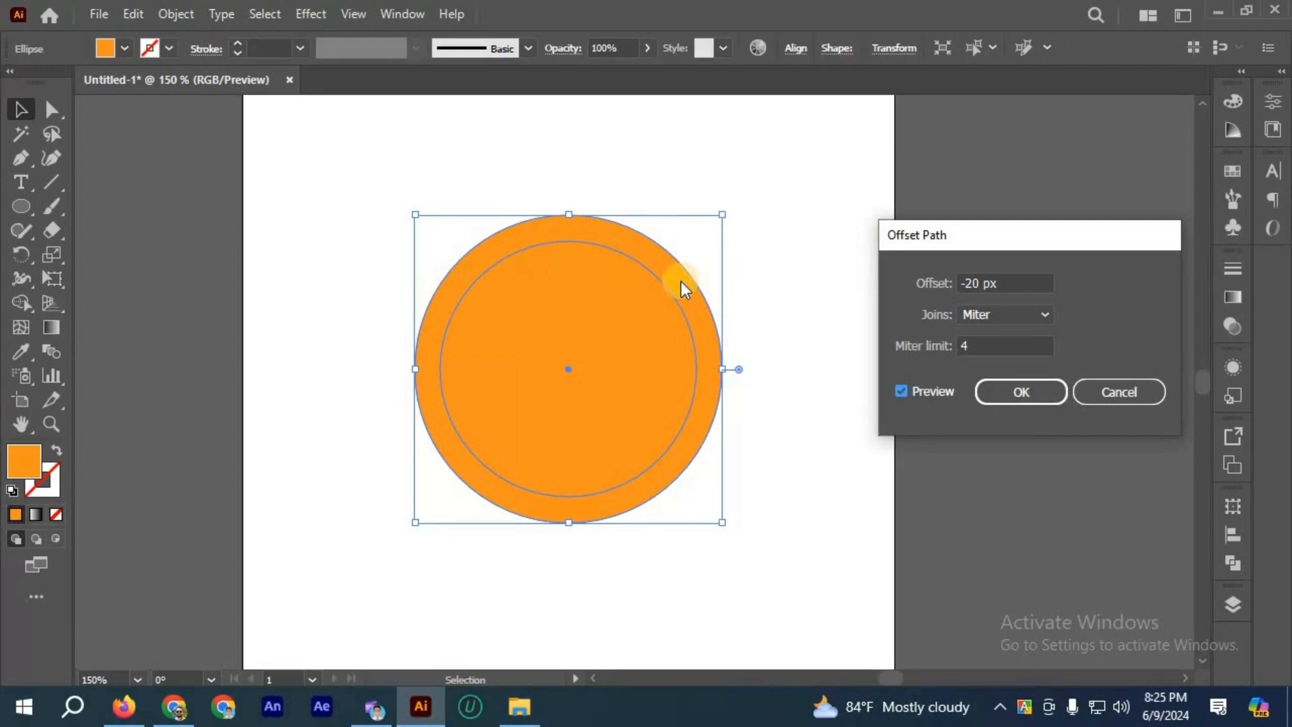
left_click(1007, 395)
Step: Fill the inner offset circle with a darker red-orange swatch and deselect it
key("ctrl+shift+a")
left_click(601, 257)
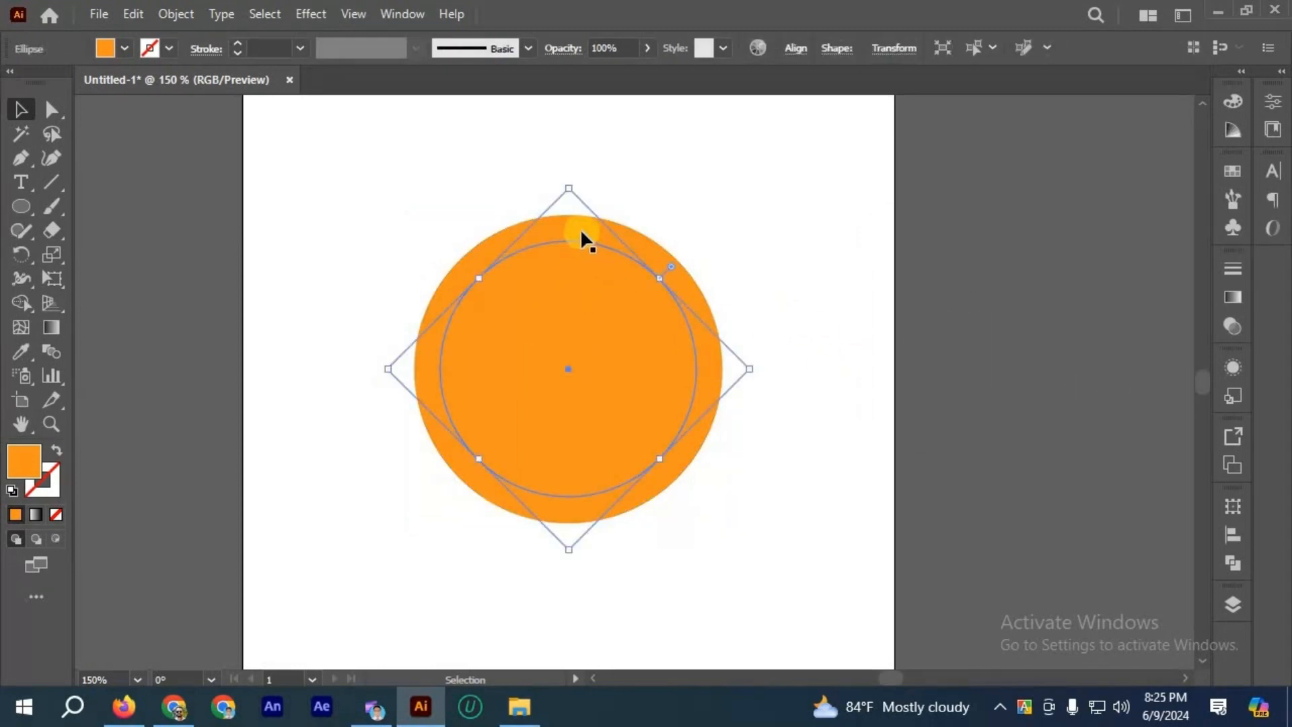
left_click(581, 230)
left_click(613, 323)
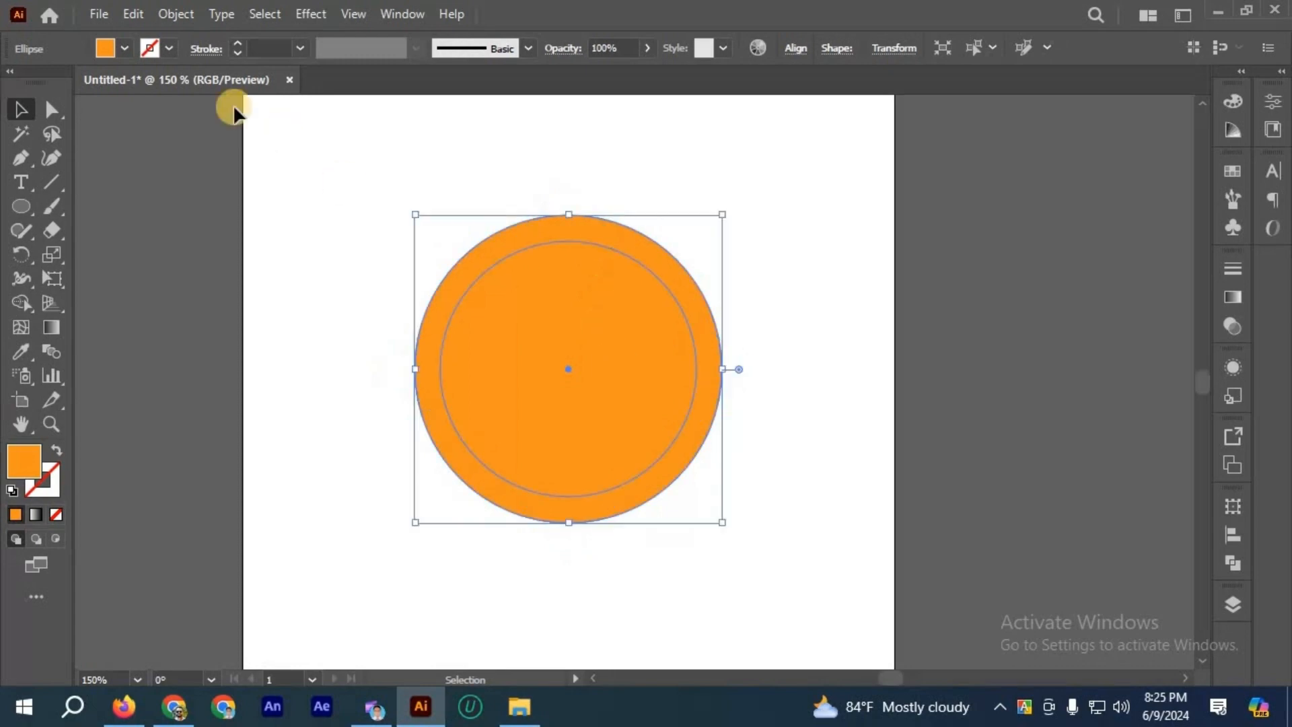
left_click(125, 55)
left_click(182, 82)
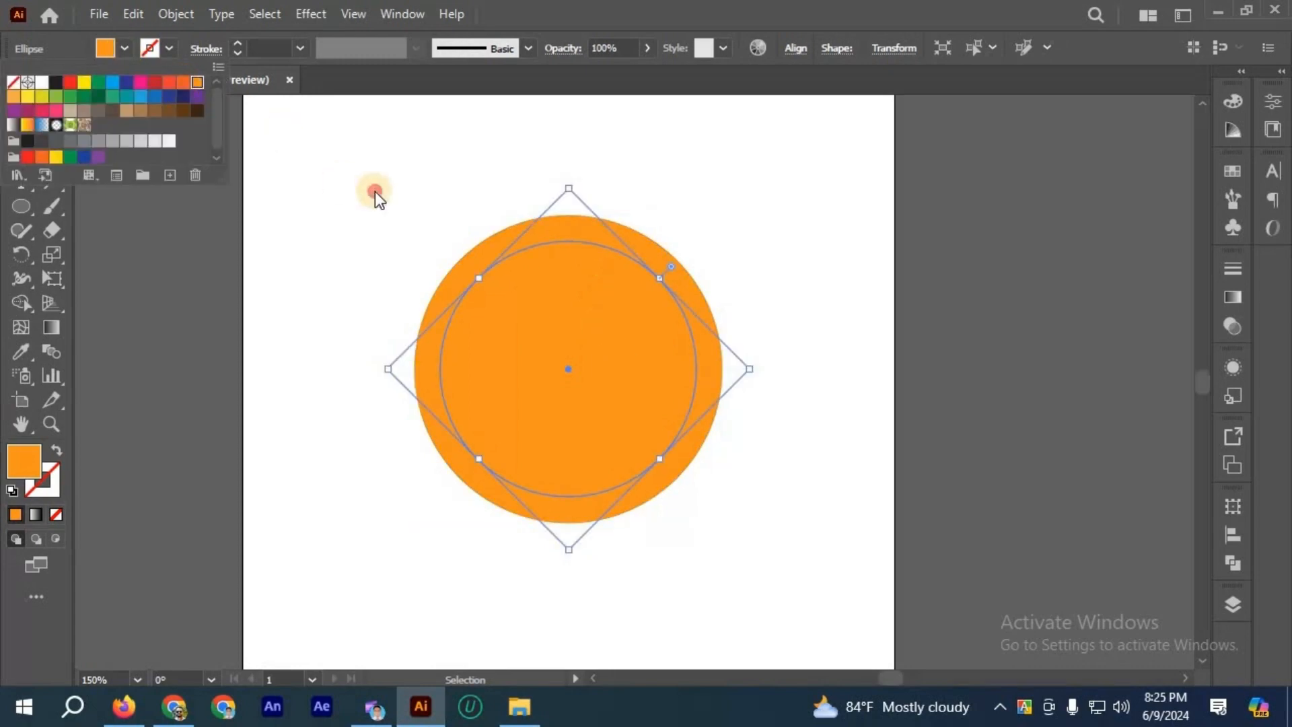
left_click(374, 192)
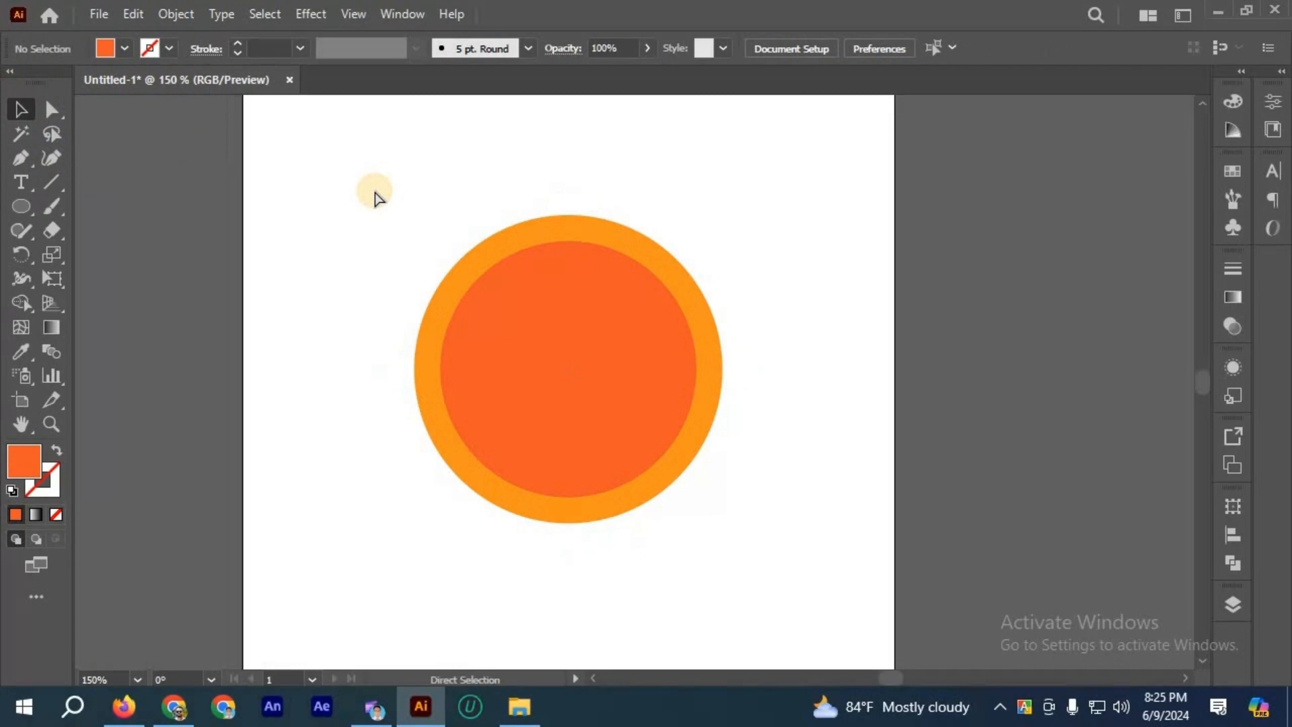
Step: Undo the recolour and the inward offset, and create a 20 px outward offset path from the orange circle
key("ctrl+z")
key("ctrl+z")
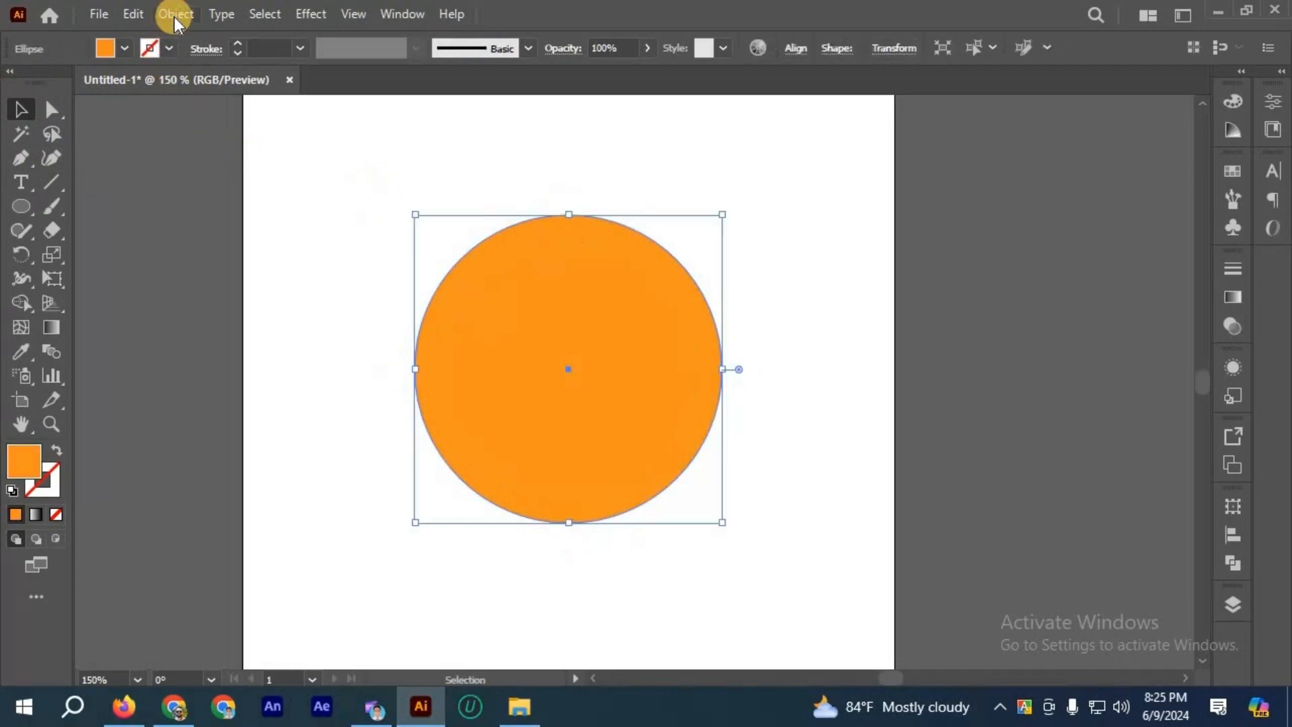
left_click(175, 17)
mouse_move(487, 509)
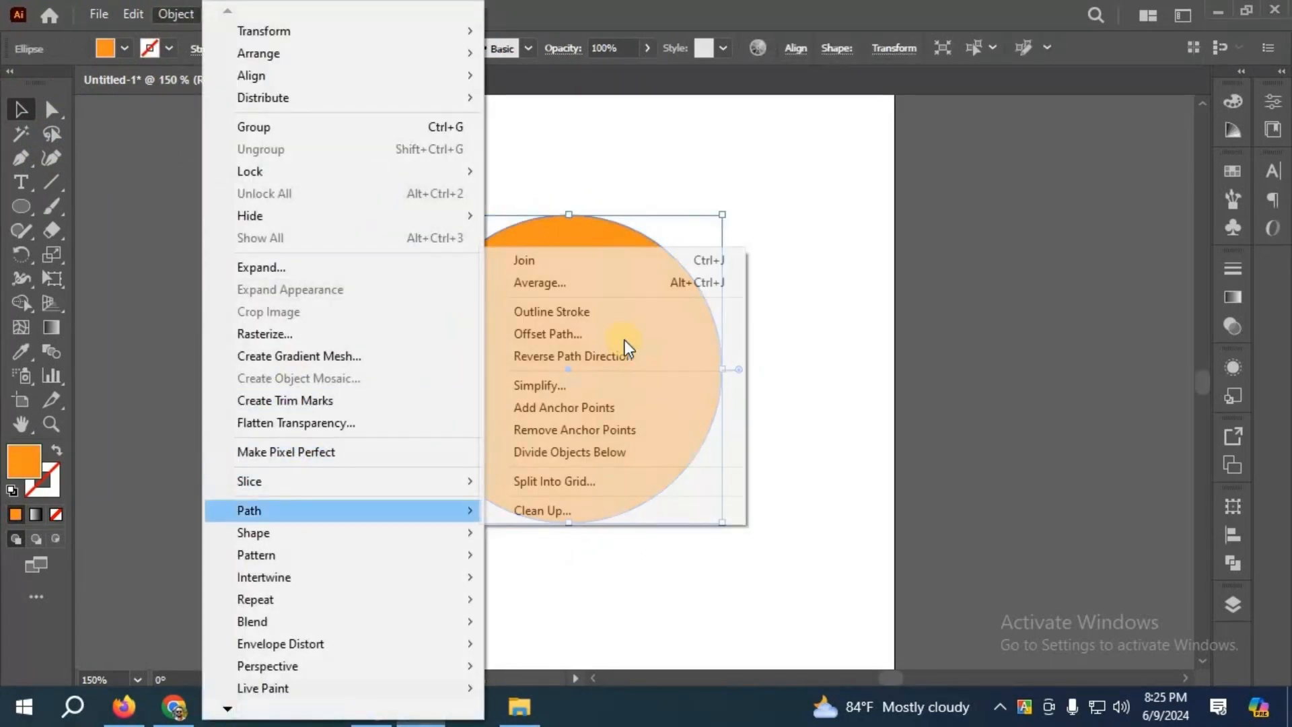
left_click(619, 332)
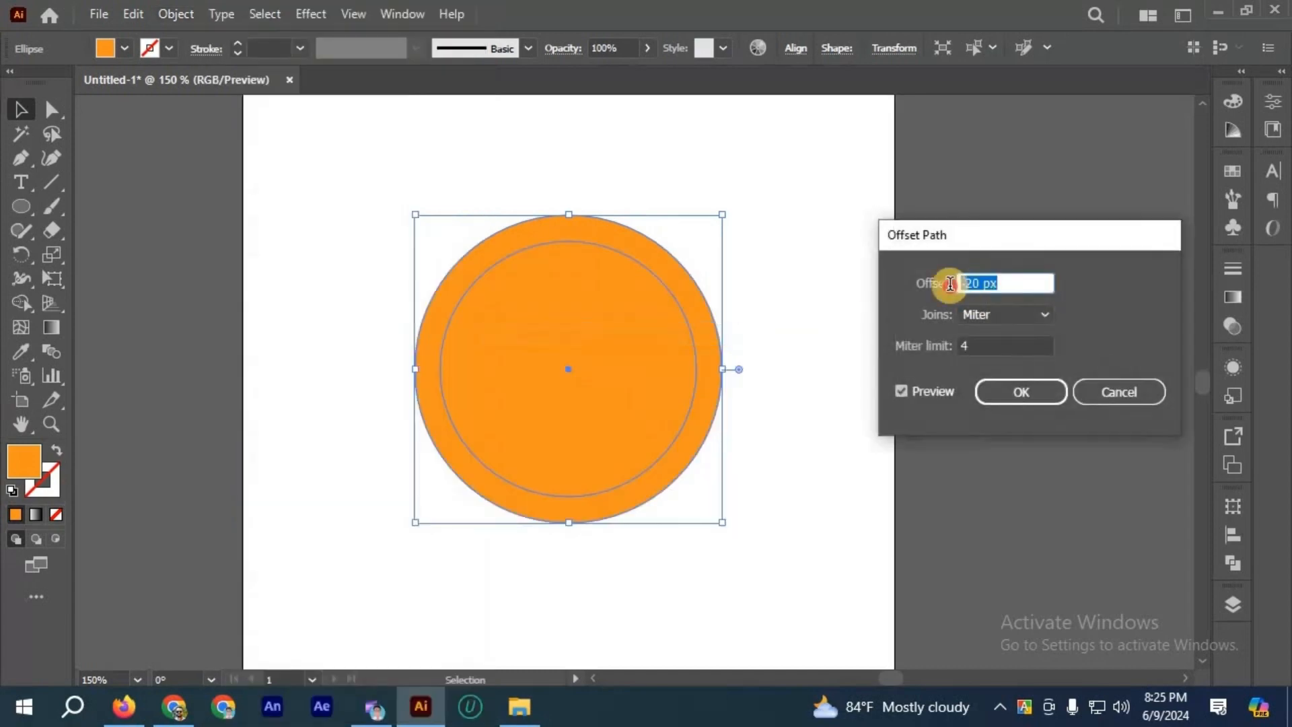
type("20")
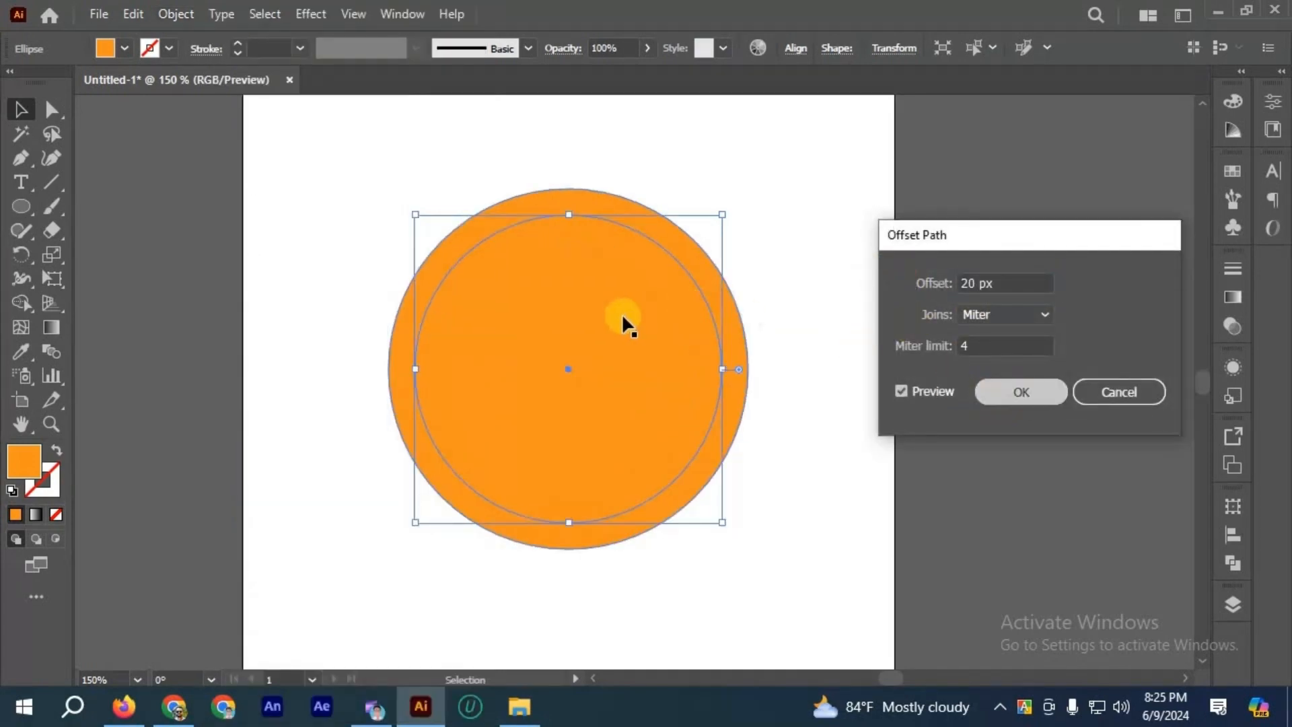
key("Return")
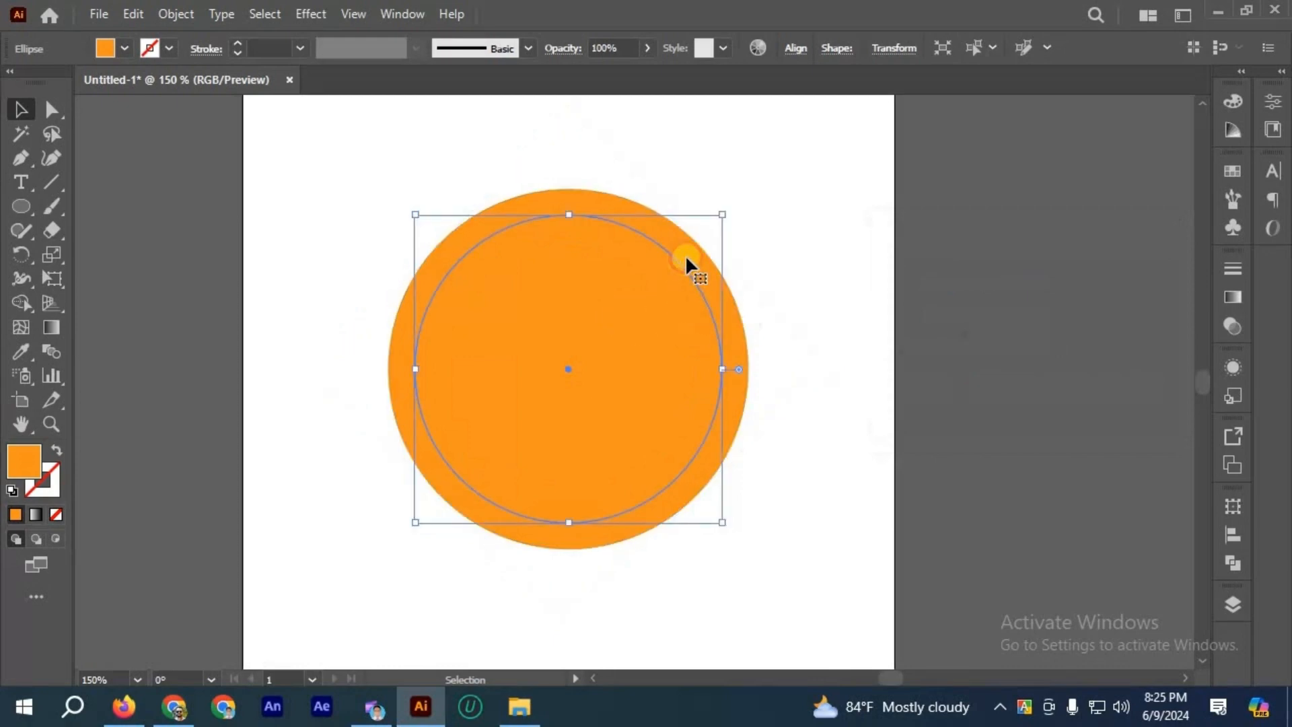
Step: Fill the outer offset circle with black, trying a red-orange swatch first
left_click(685, 254)
left_click(684, 336)
left_click(706, 269)
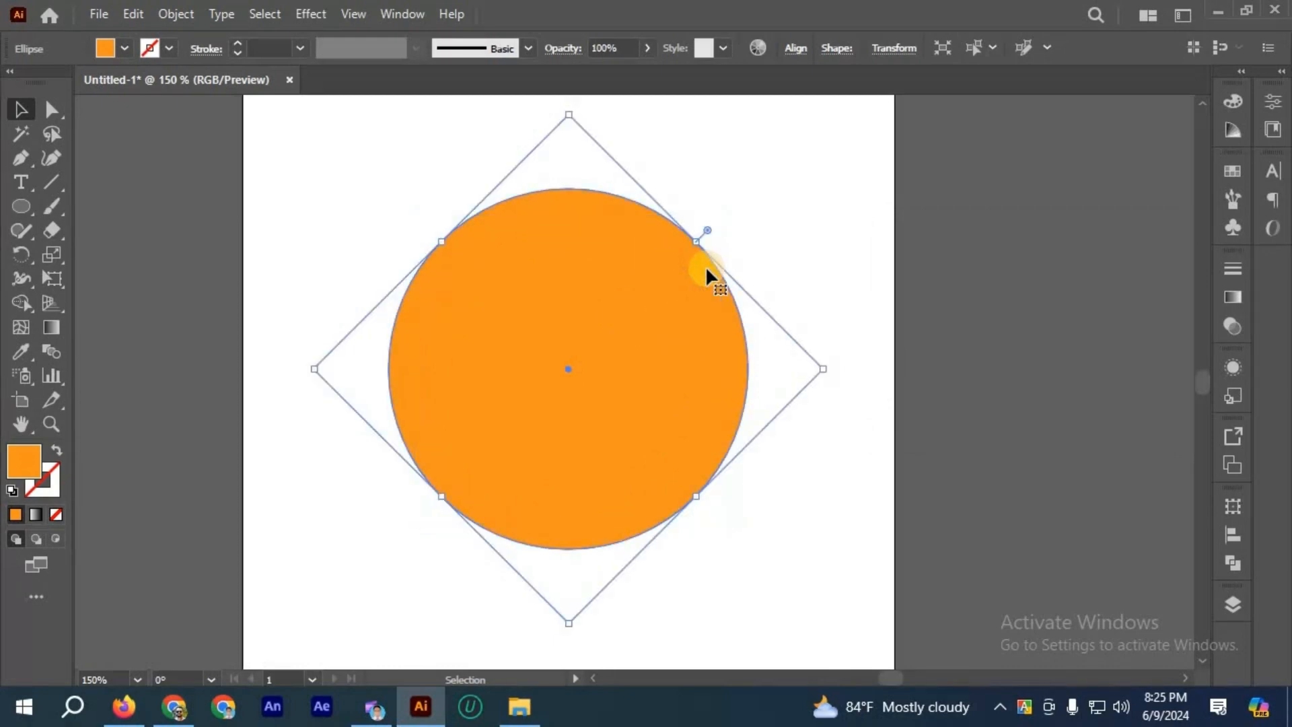
left_click(125, 48)
left_click(81, 85)
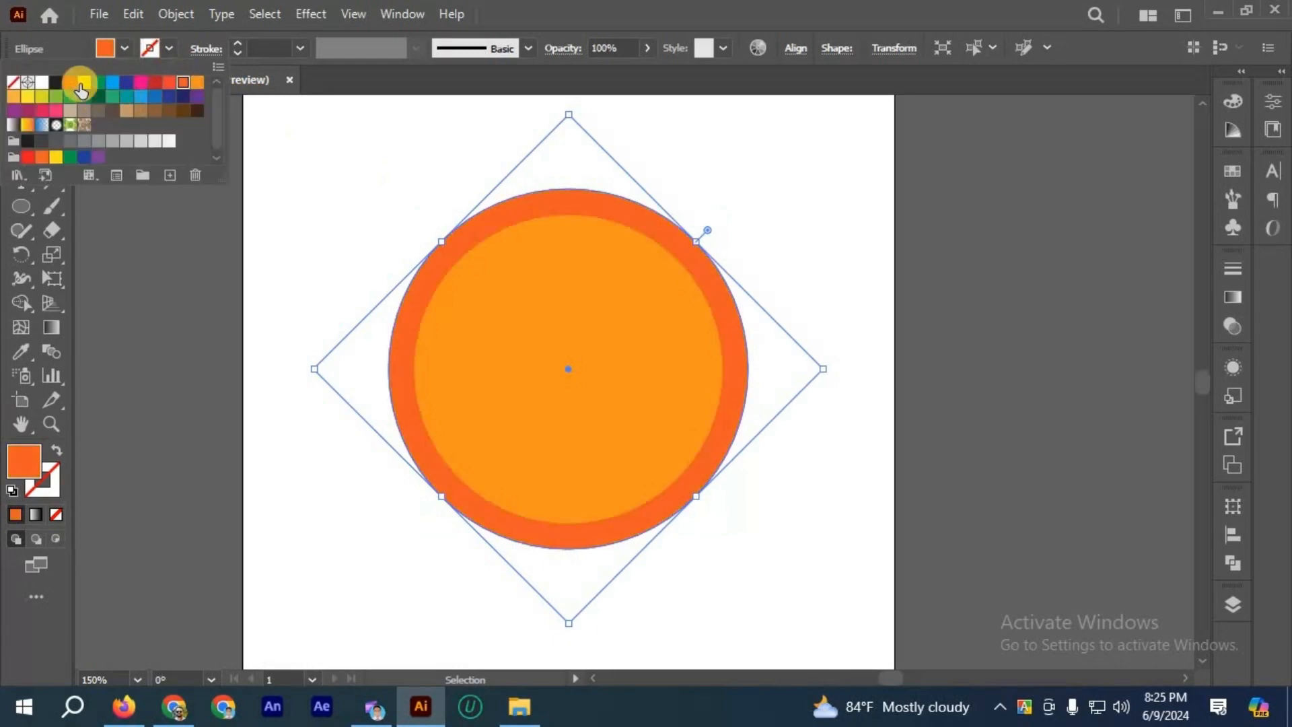
left_click(55, 82)
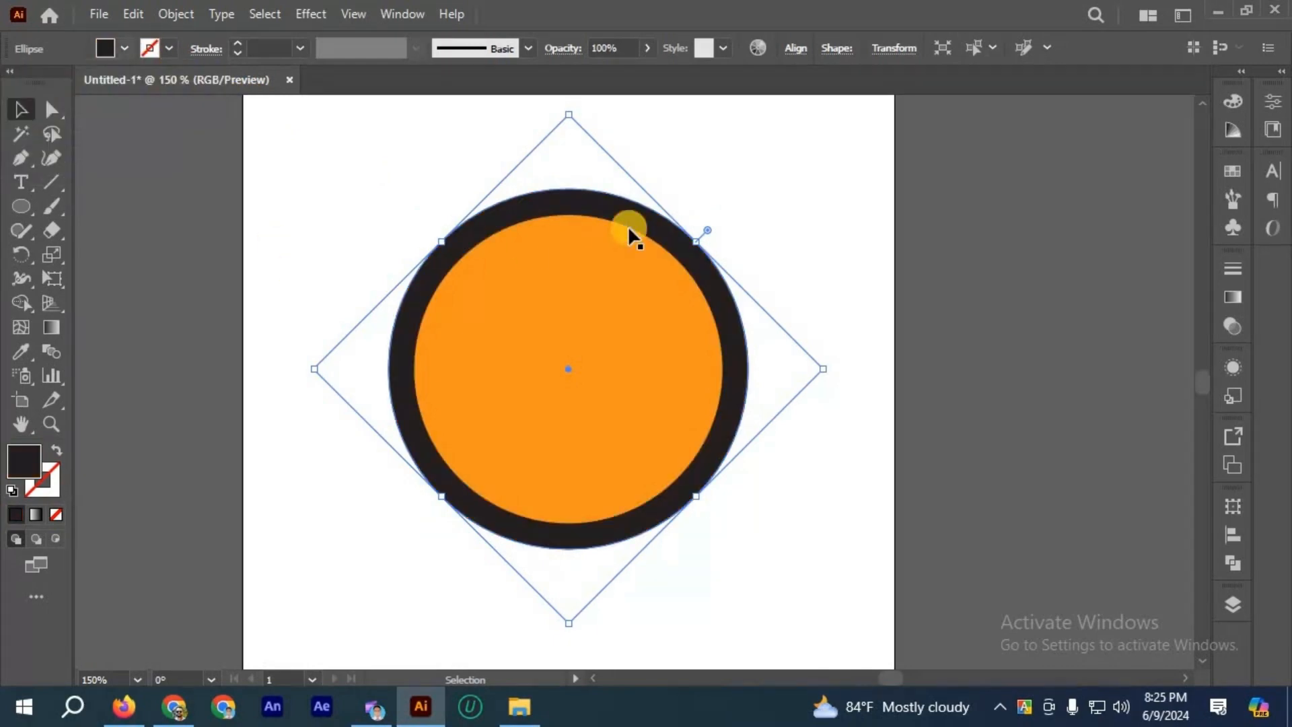
left_click(693, 212)
left_click_drag(645, 221, 744, 247)
key("ctrl+z")
key("ctrl+z")
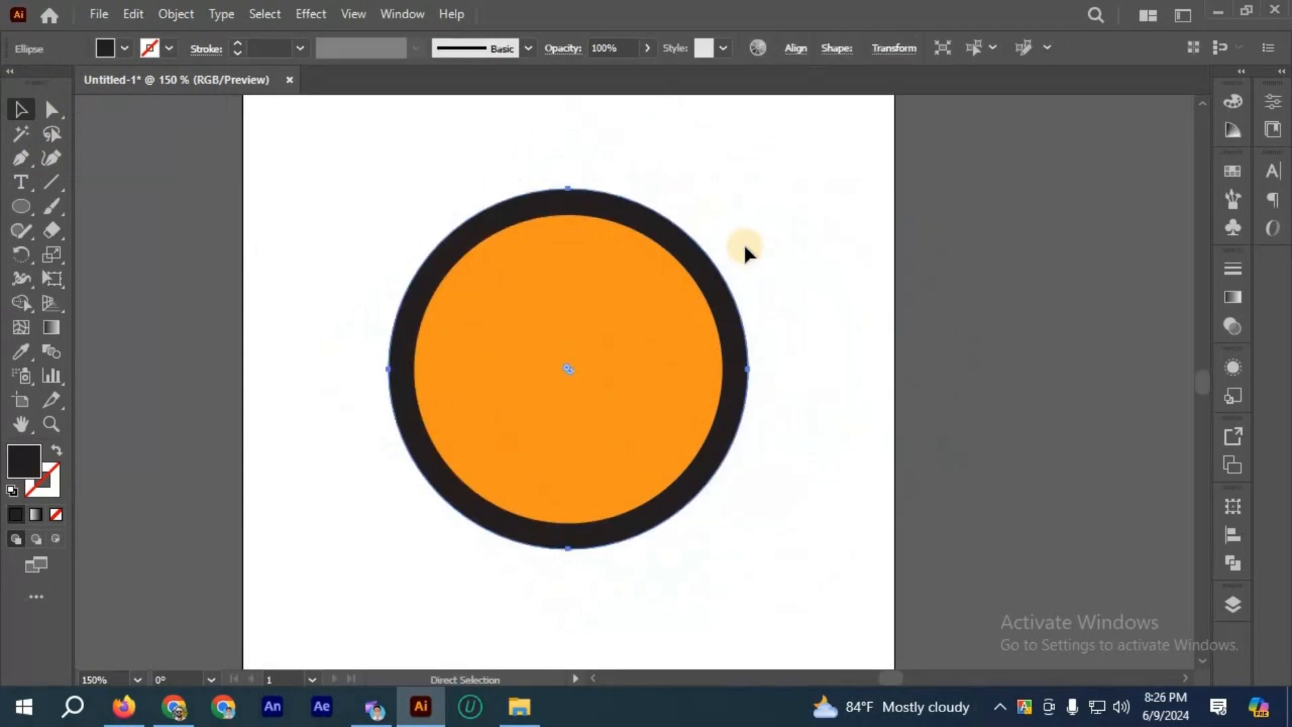
Step: Delete the black outer offset circle, keeping only the original orange circle
key("v")
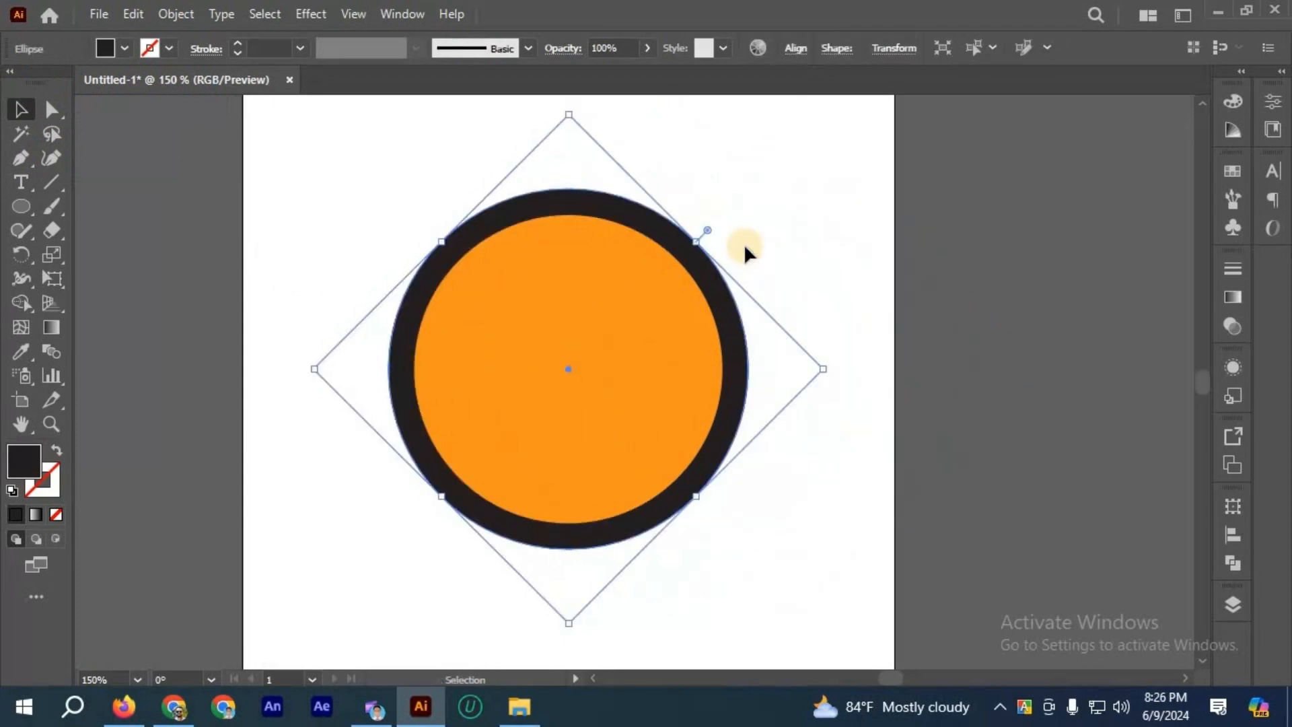
left_click(603, 304)
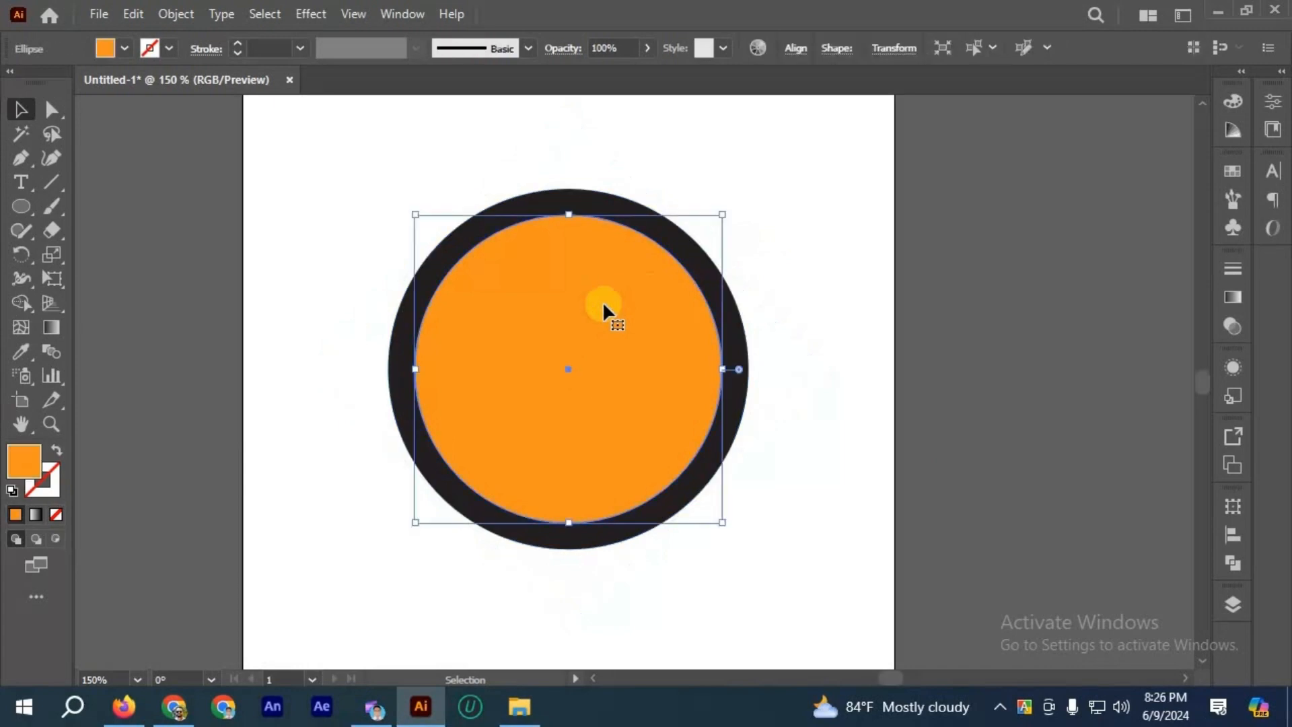
left_click(578, 194)
key("Delete")
Step: Paste a copy of the orange circle in place behind it and enlarge the copy proportionally from its center
left_click(584, 267)
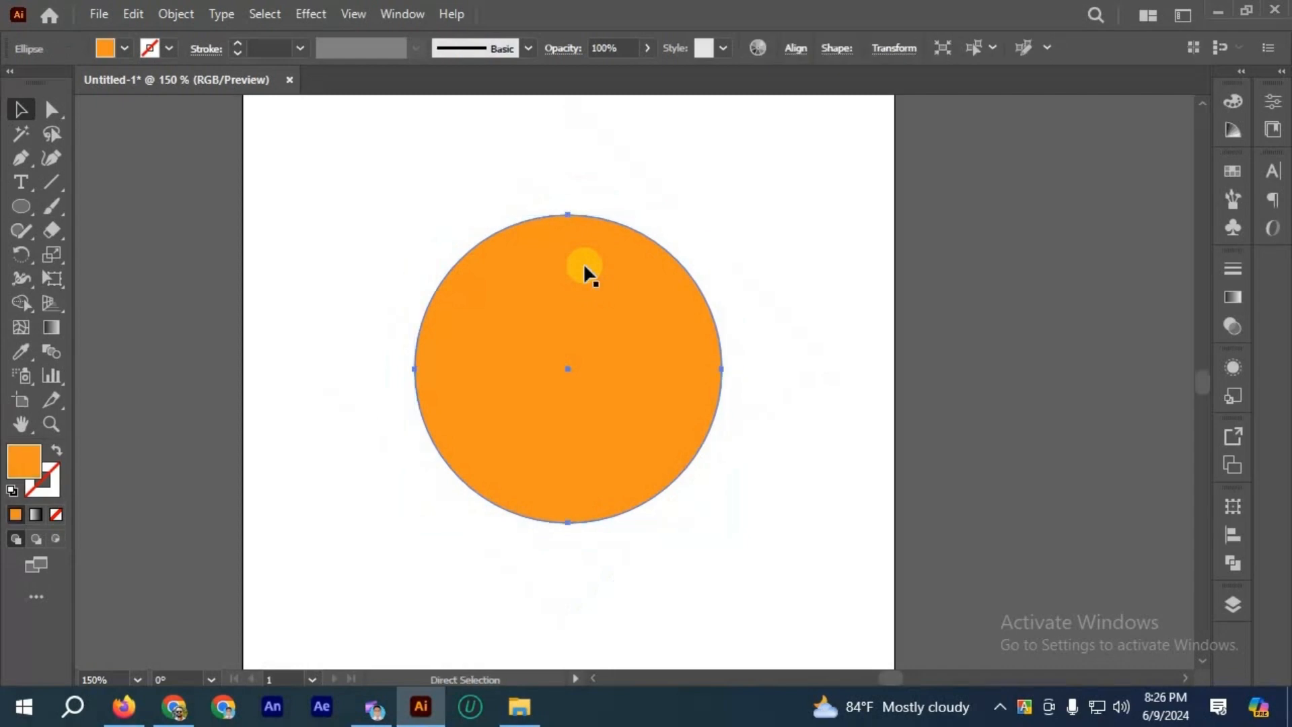
left_click_drag(574, 214, 568, 177)
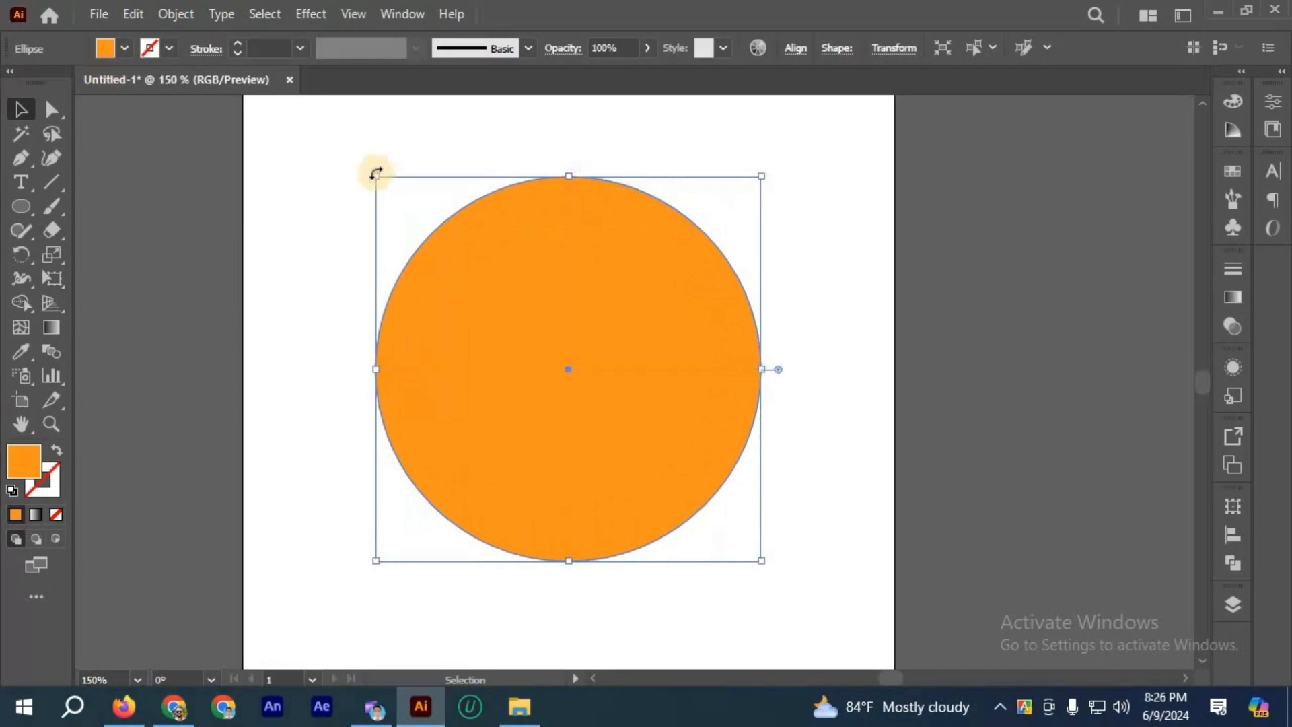
left_click(513, 336)
Step: Fill the enlarged circle copy with black, trying a red-orange swatch first, and deselect it
left_click(539, 199, "shift")
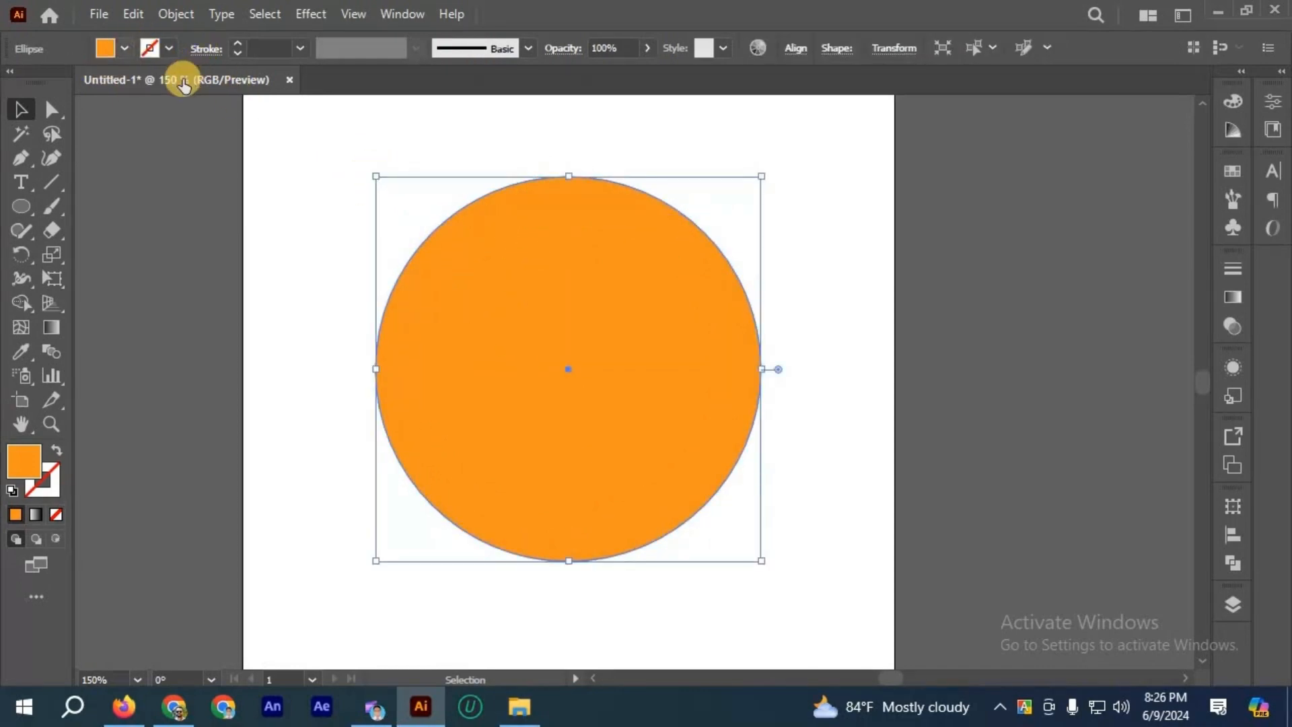
left_click(124, 48)
left_click(24, 148)
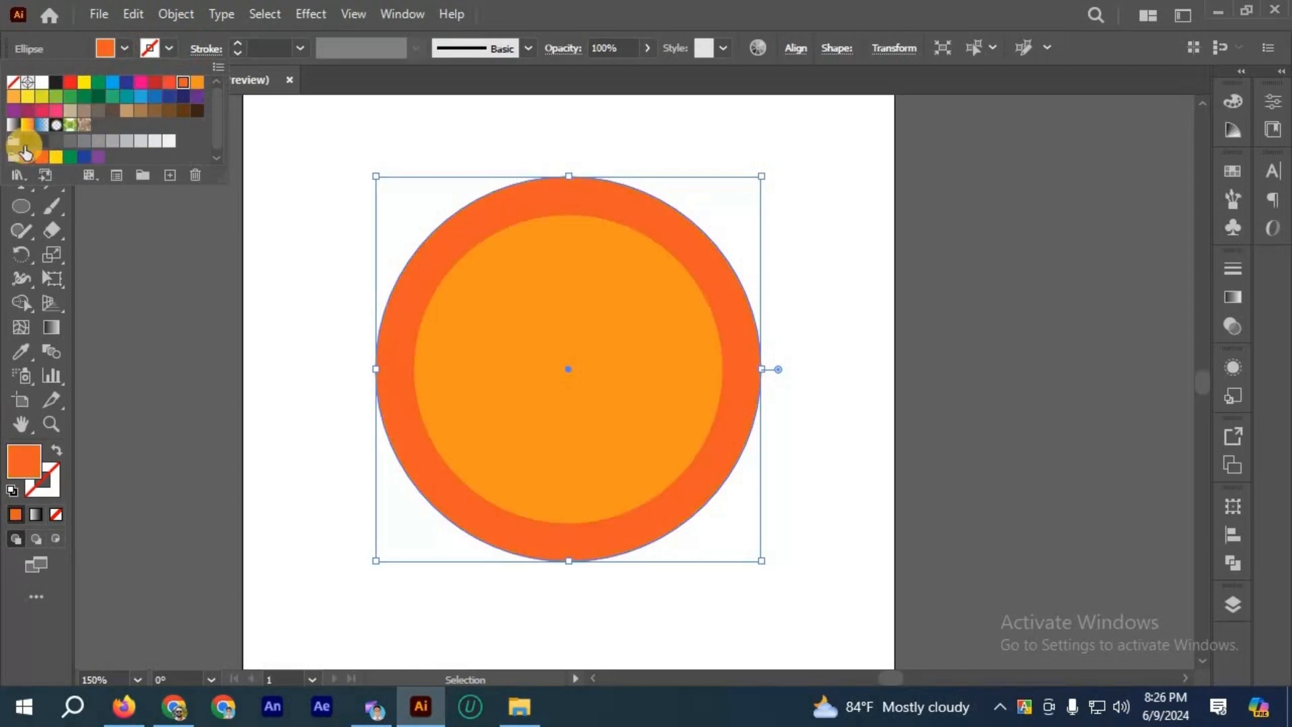
left_click(189, 341)
Step: Delete the enlarged black circle behind the orange one
left_click(476, 241)
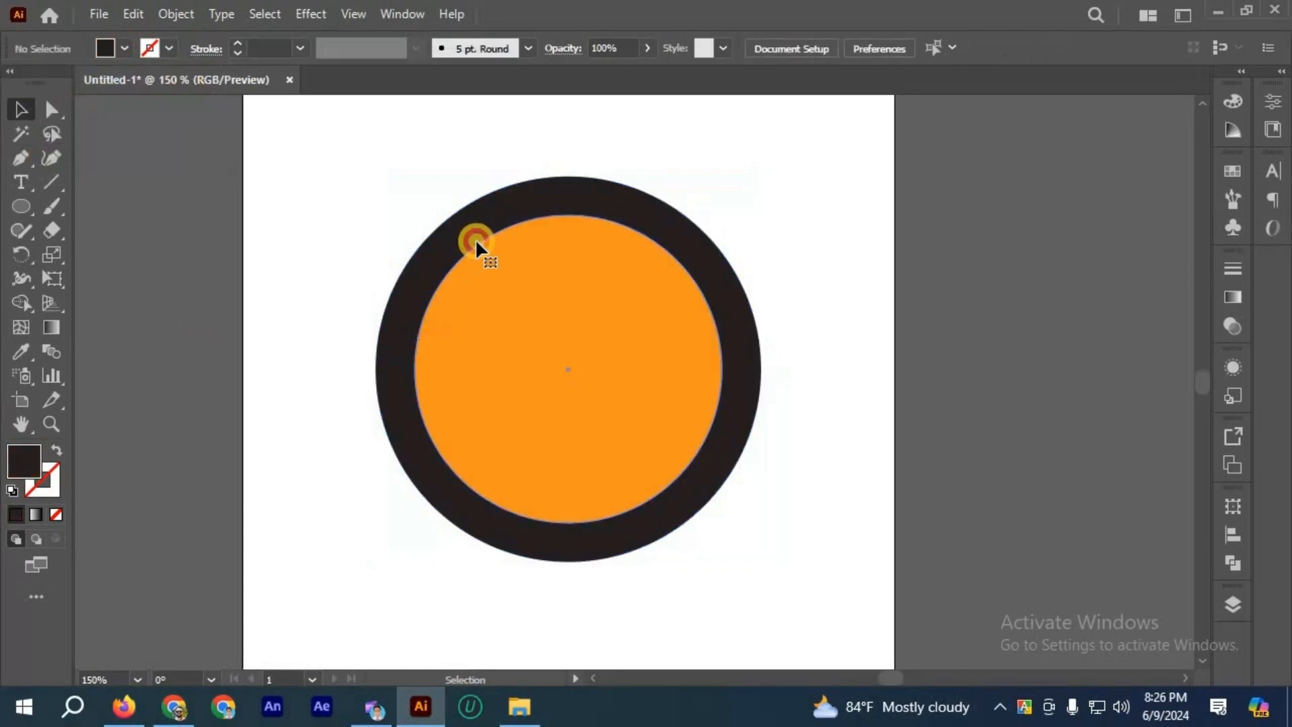
left_click(482, 218)
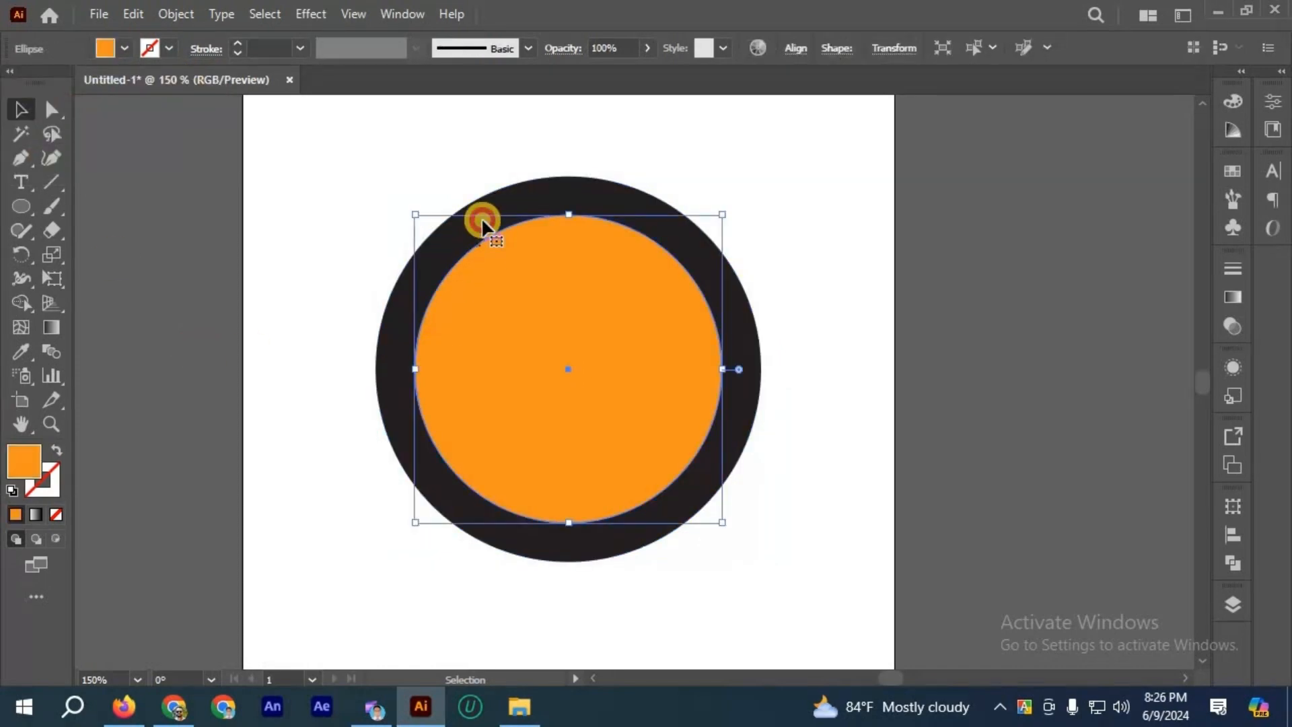
key("Delete")
Step: Paste a copy of the orange circle in front and shrink it from its center to about 187 px in diameter
left_click(520, 289)
key("ctrl+c")
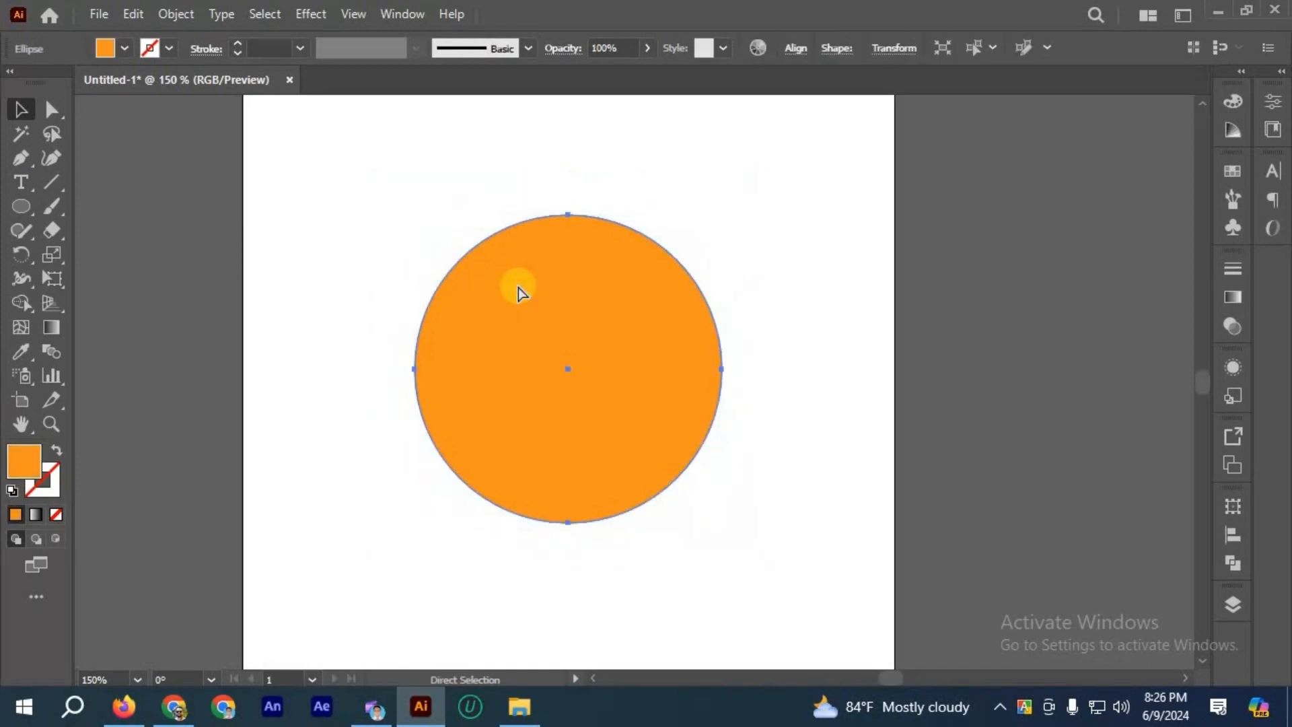
key("ctrl+f")
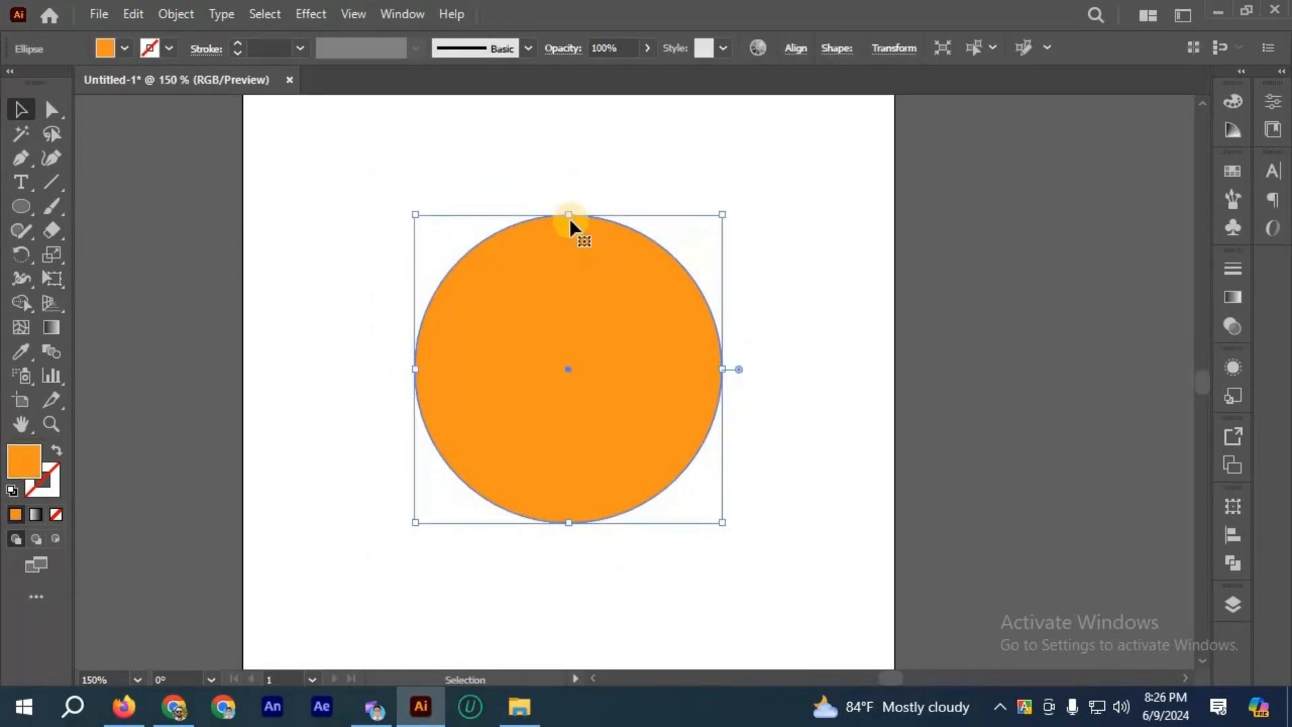
left_click_drag(569, 217, 568, 248)
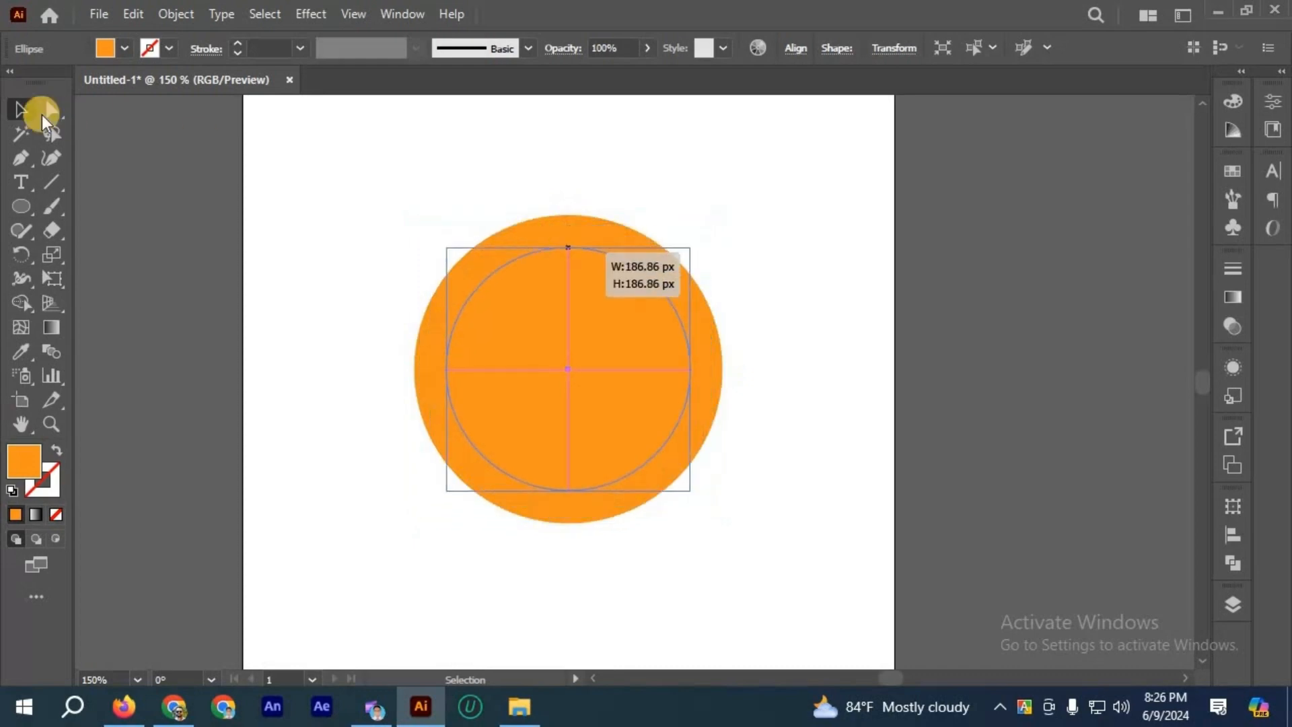
Step: Fill the smaller inner circle with a darker red-orange swatch and deselect it
left_click(124, 47)
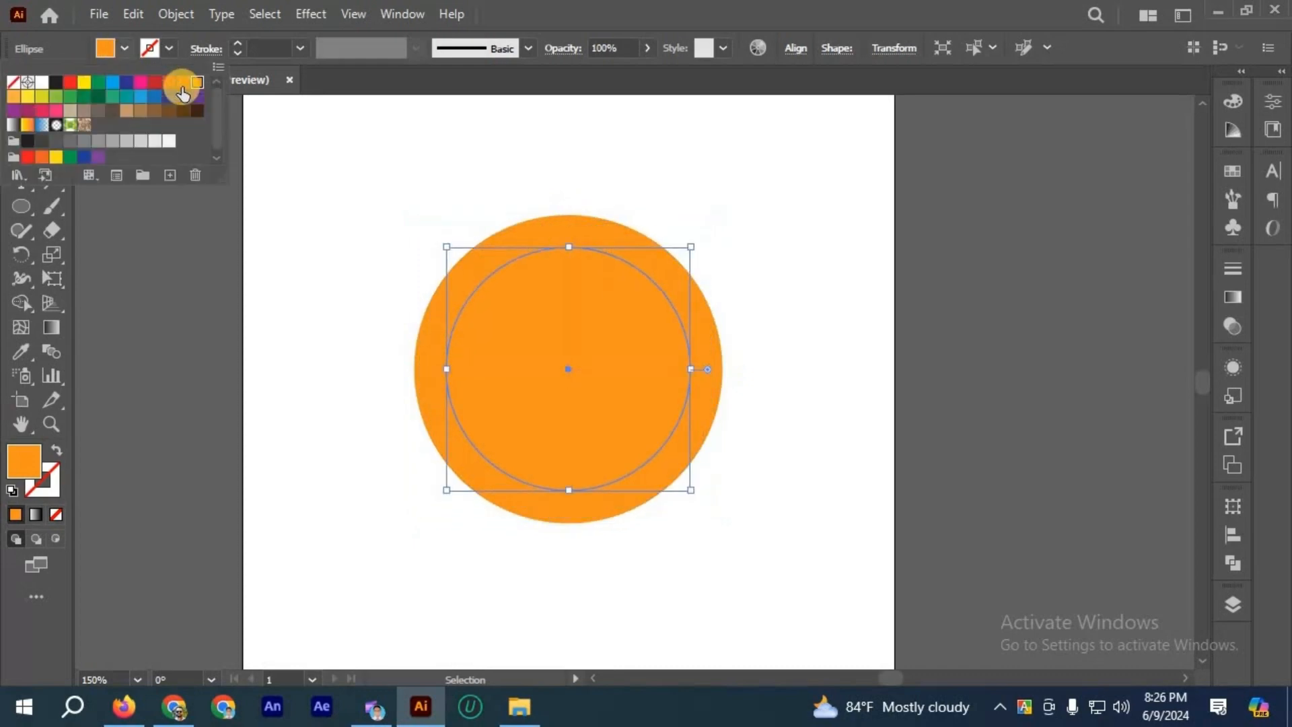
left_click(267, 290)
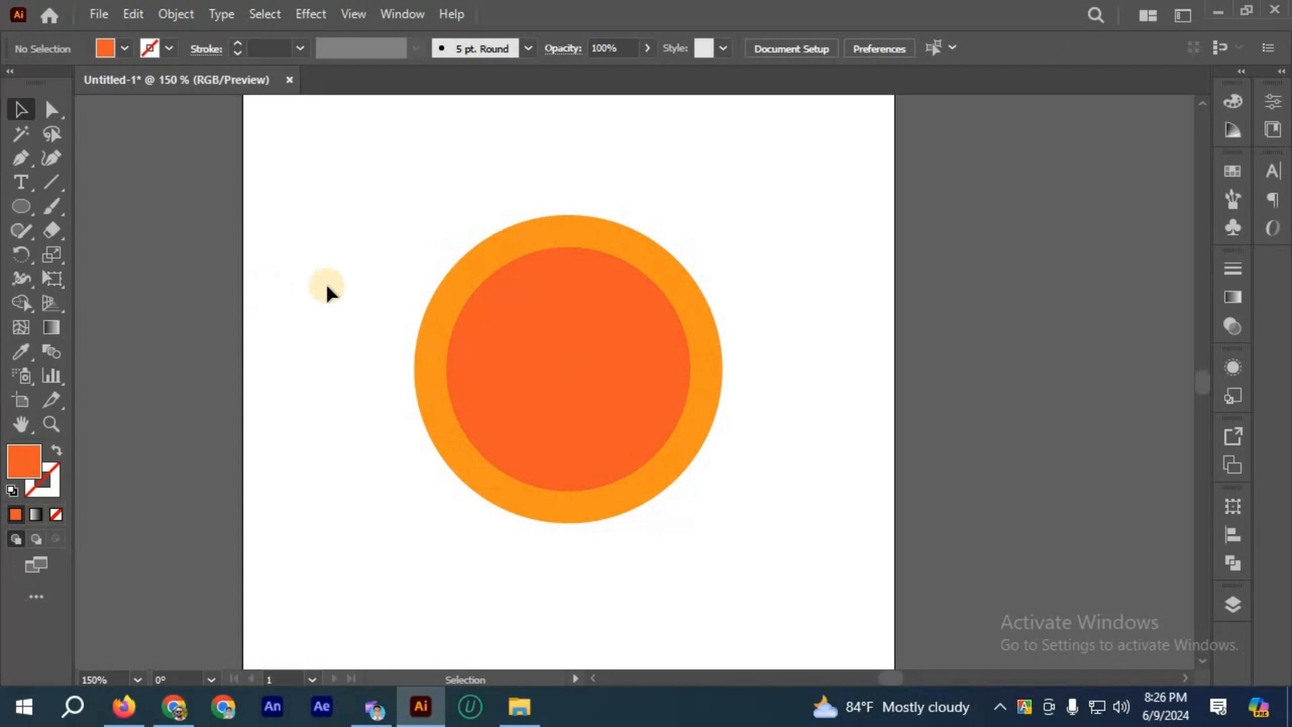
Step: Delete the inner red-orange circle in front of the orange circle
left_click(530, 301)
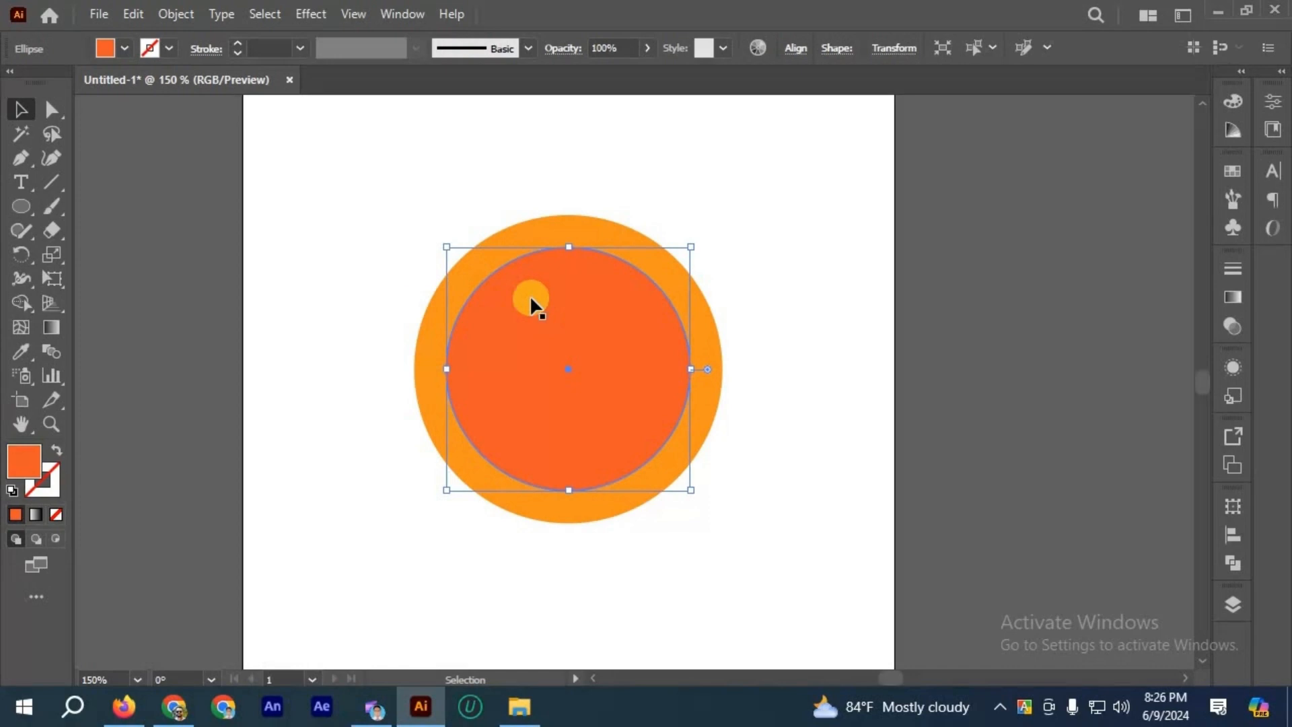
key("Delete")
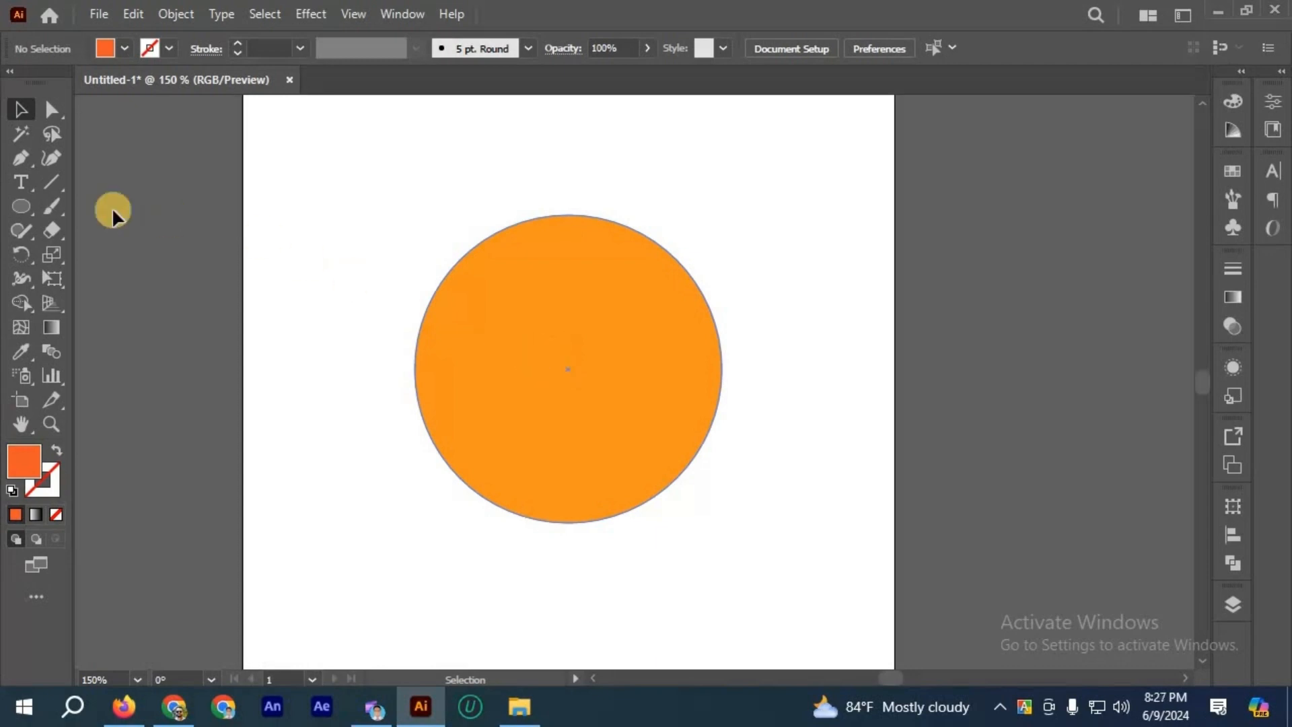
left_click(29, 183)
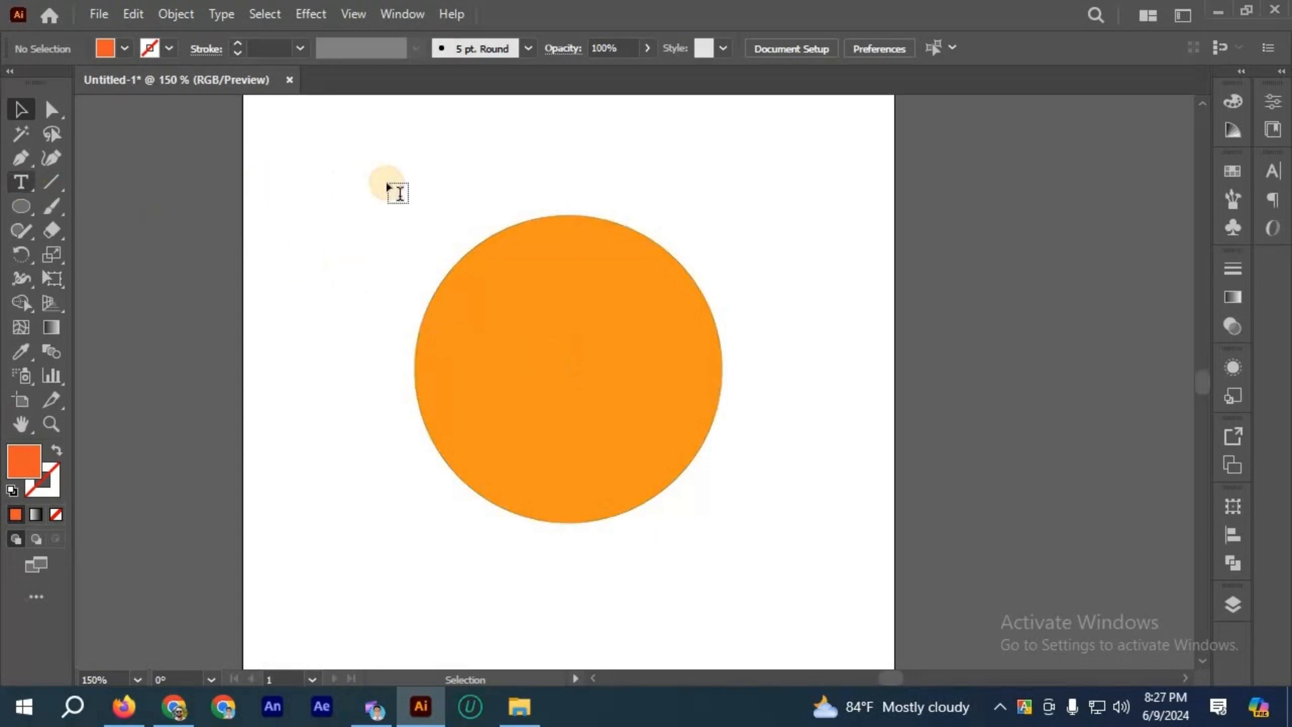
left_click(486, 230)
type("A")
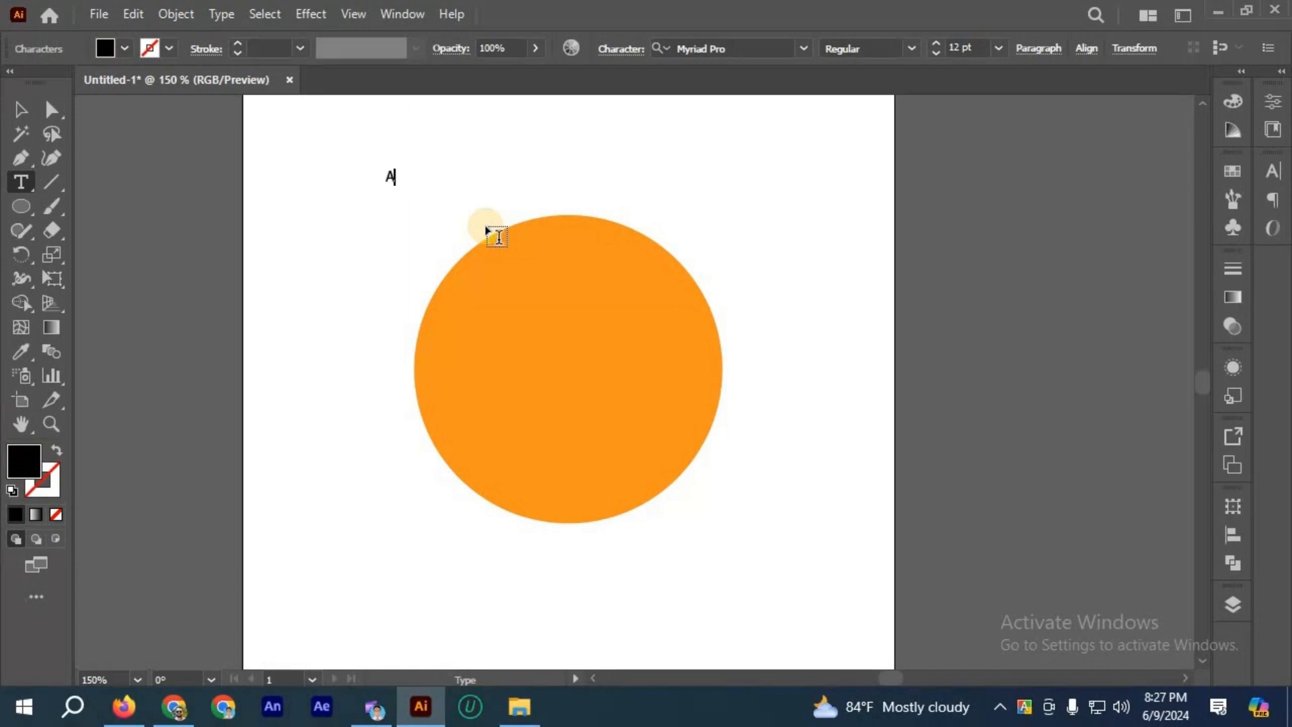
key("BackSpace")
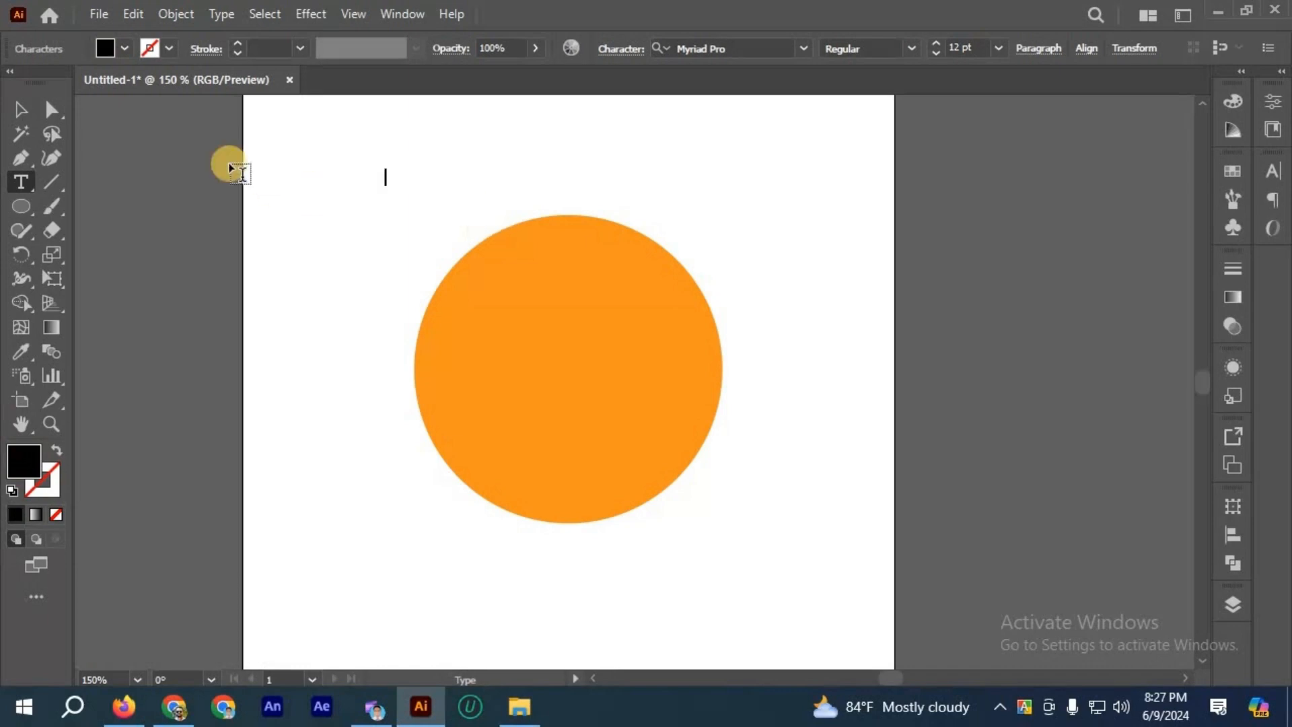
left_click(26, 111)
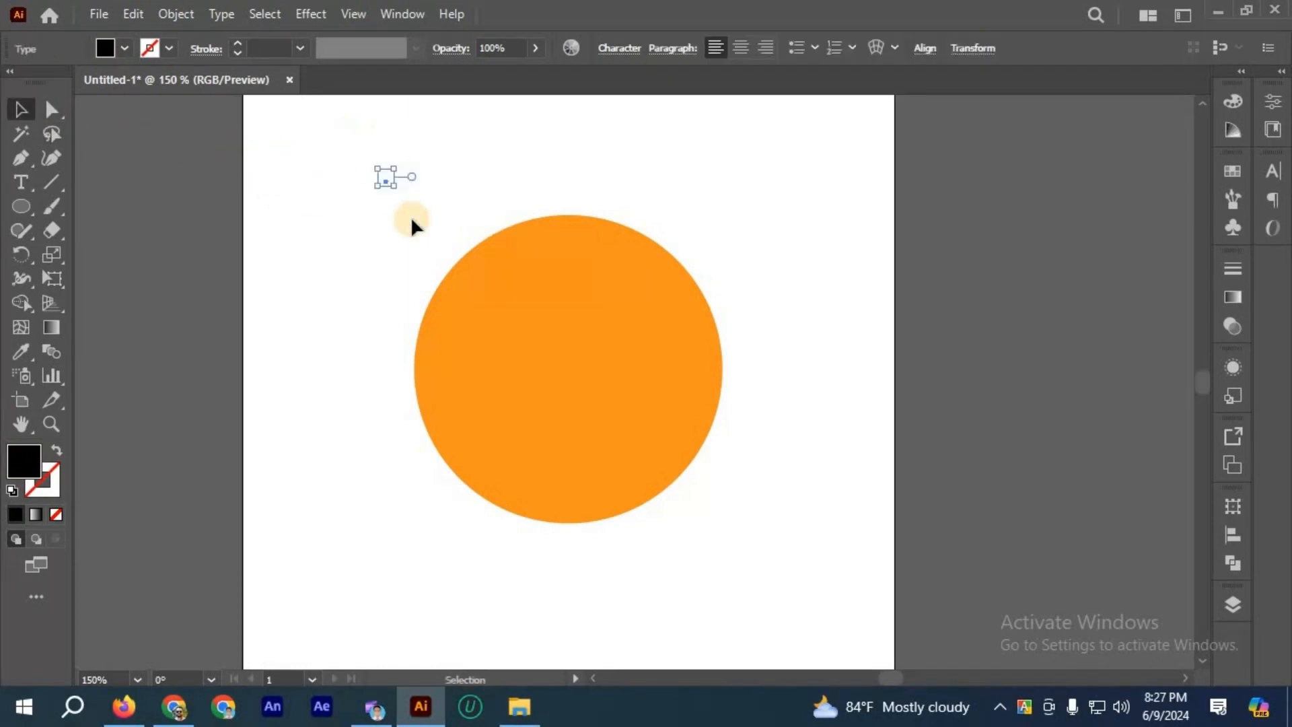
key("Delete")
Step: Draw a black rectangle about 277 by 122 px overlapping the upper part of the orange circle
left_click_drag(26, 207, 90, 208)
scroll(327, 462, "up", 5)
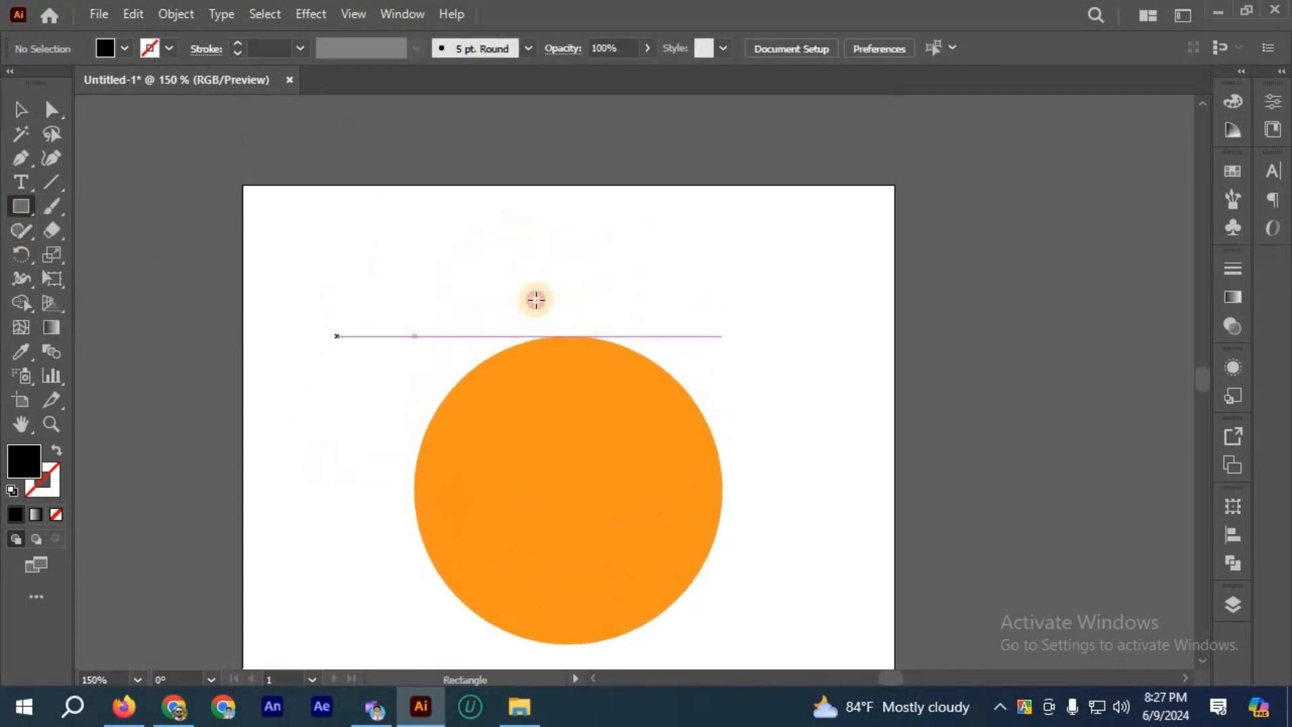
mouse_move(395, 250)
left_mouse_down()
mouse_move(684, 363)
mouse_move(756, 408)
left_mouse_up()
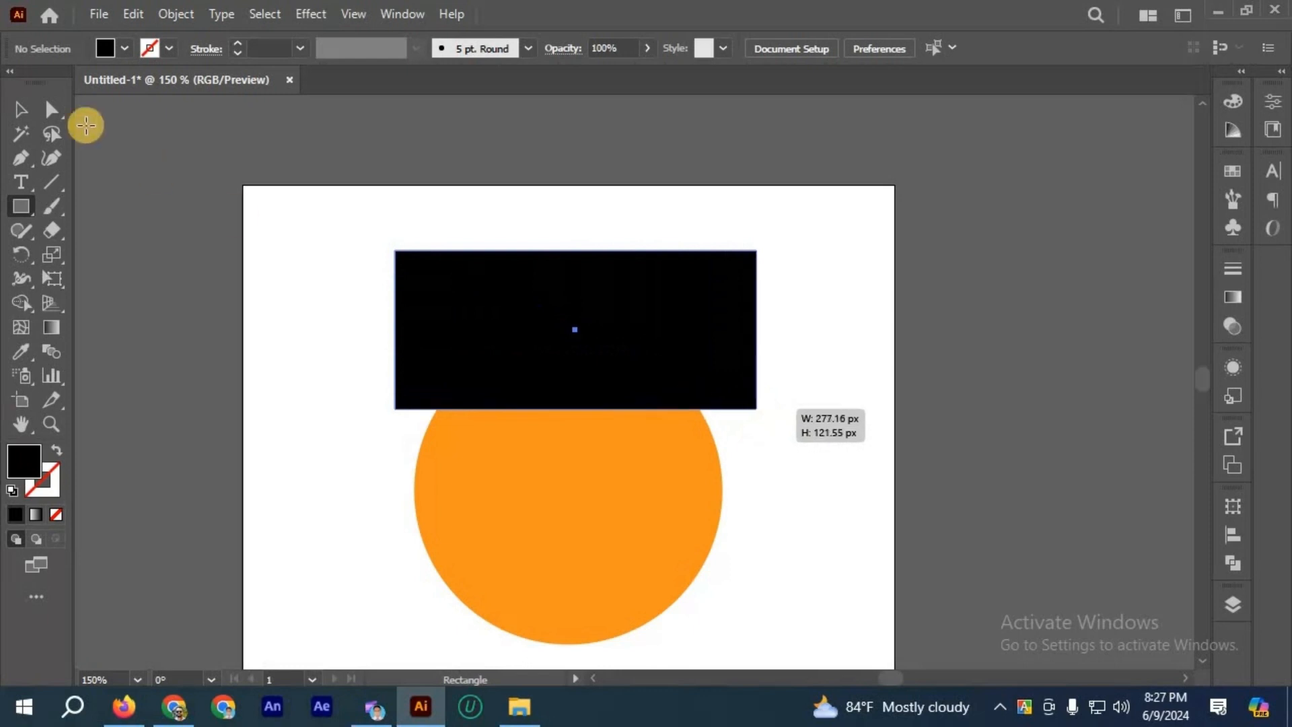
left_click(17, 111)
Step: Duplicate the black rectangle in place and remove the pasted copy that lies offset from the original
left_click(513, 298, "shift")
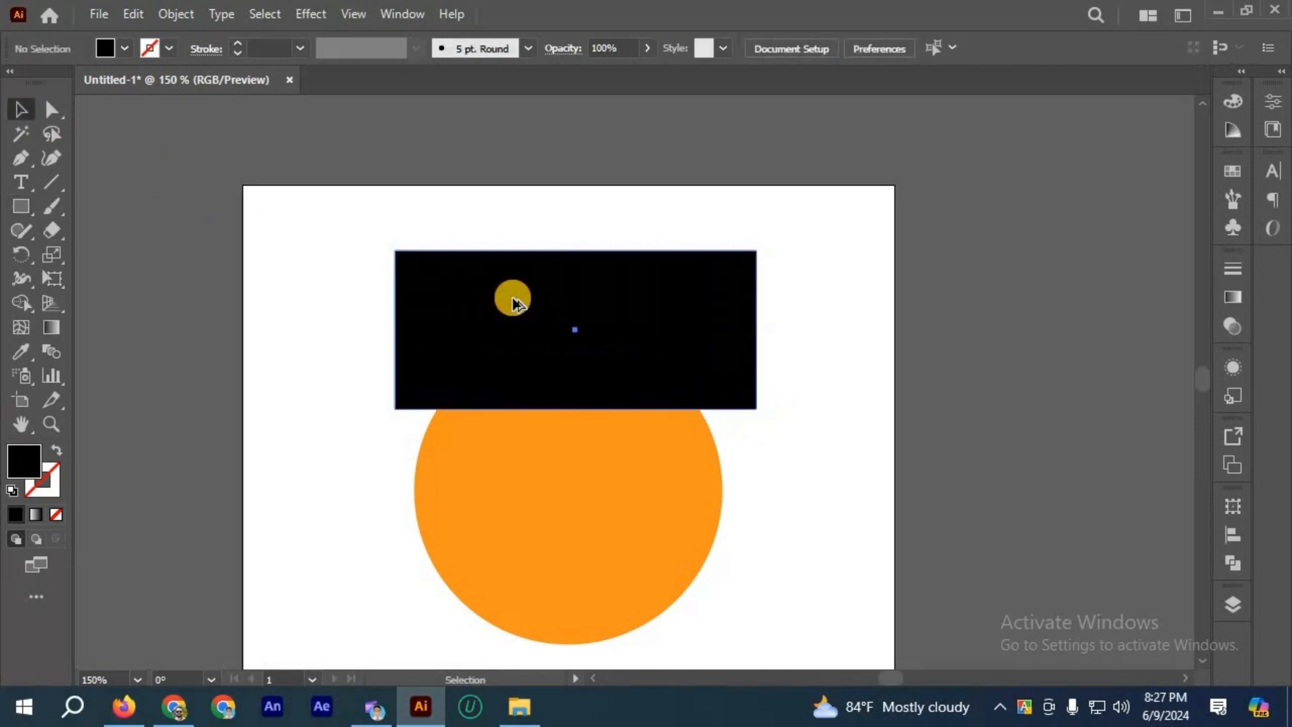
left_click(513, 302)
scroll(513, 302, "up", 1)
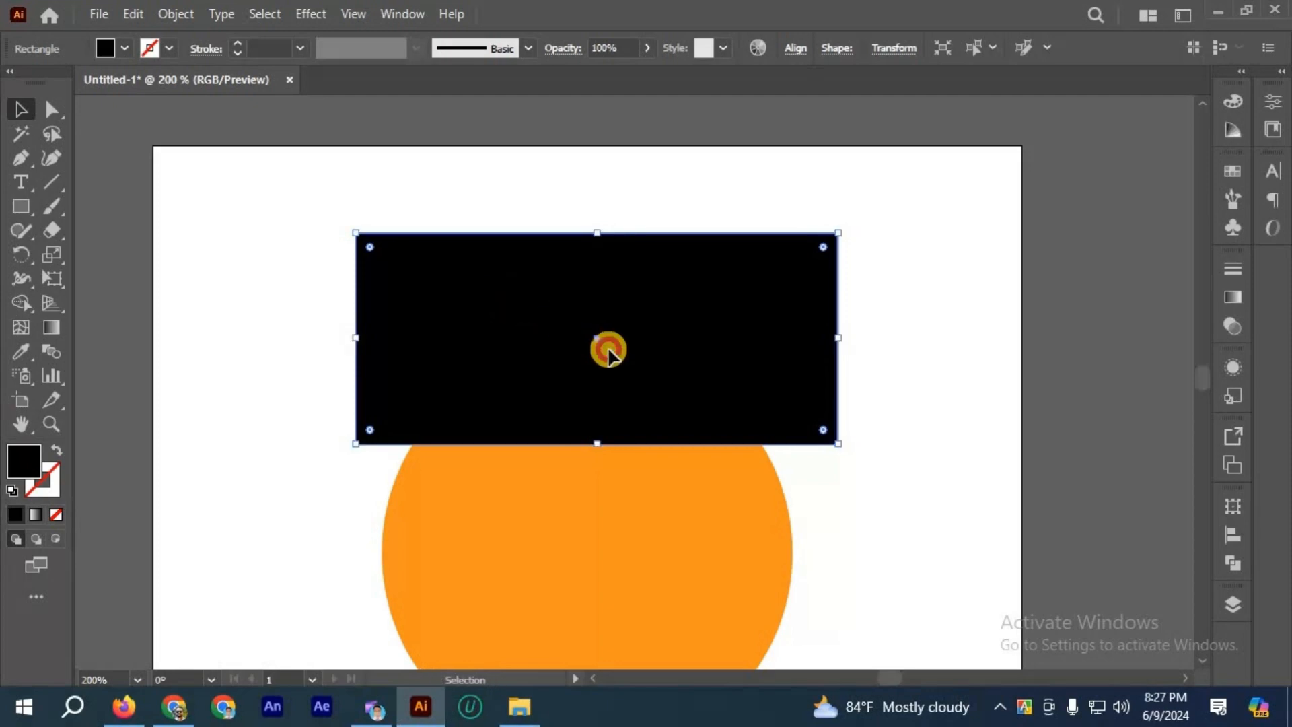
key("ctrl+c")
key("ctrl+v")
left_click(781, 439)
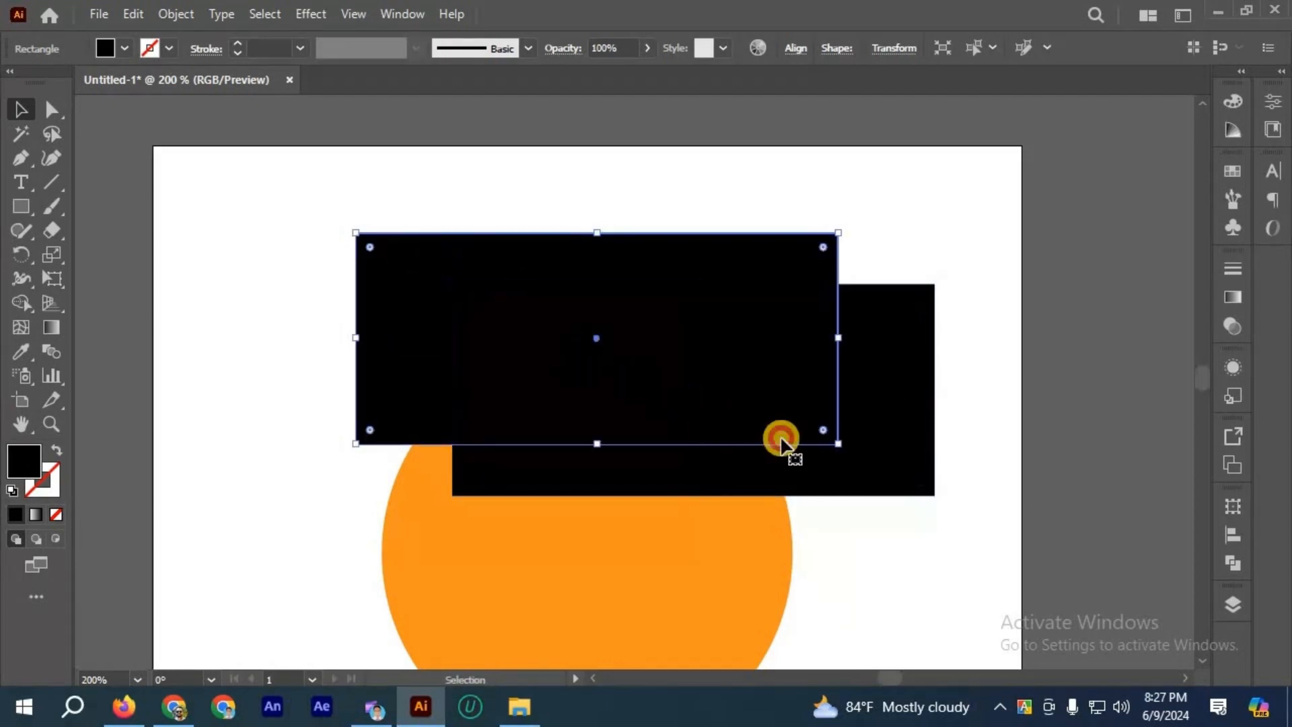
left_click(781, 439)
key("ctrl+z")
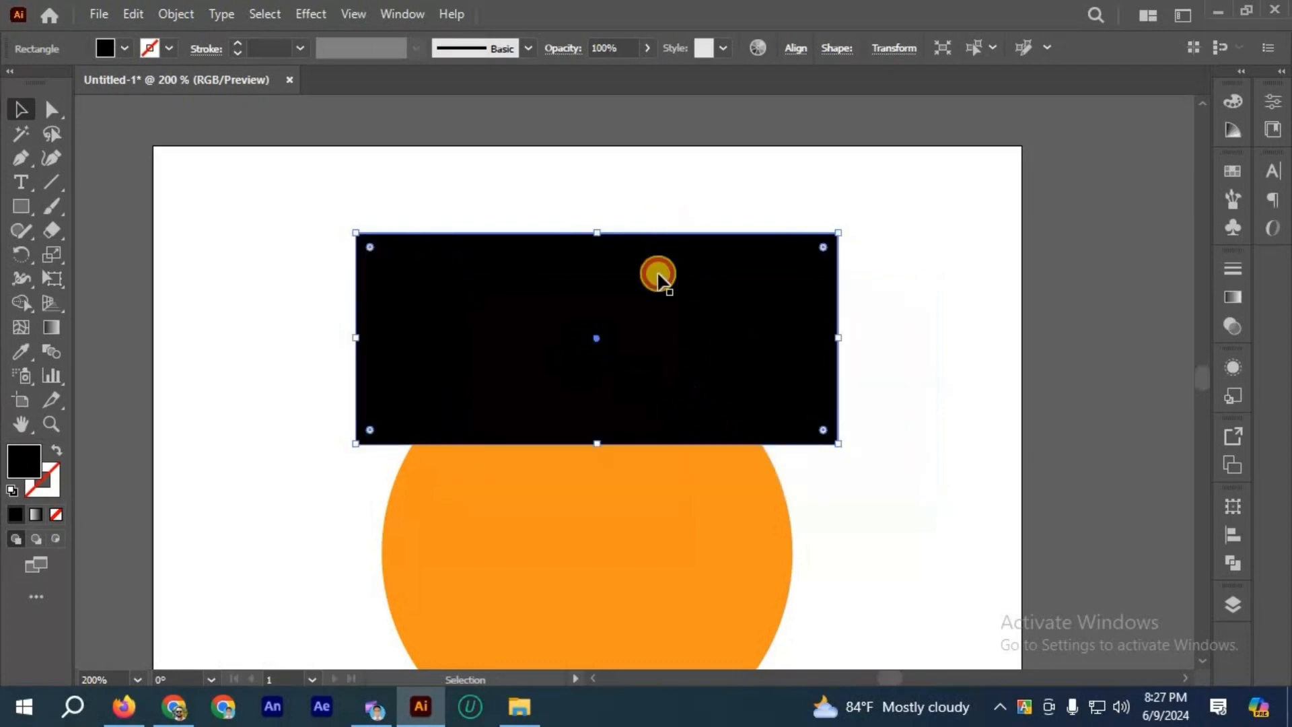
key("Delete")
Step: Shrink the front rectangle copy proportionally about its center, fill it with orange and deselect it
left_click(599, 237)
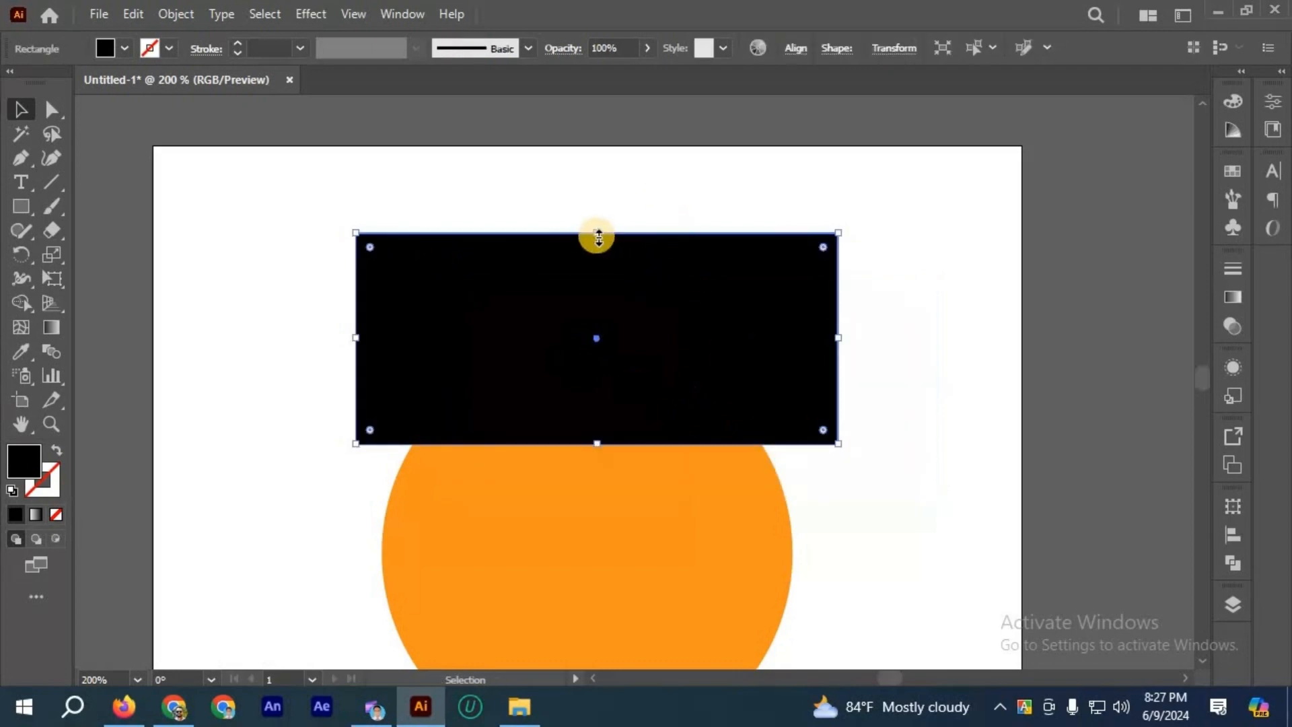
left_click_drag(598, 237, 296, 141)
left_click(125, 49)
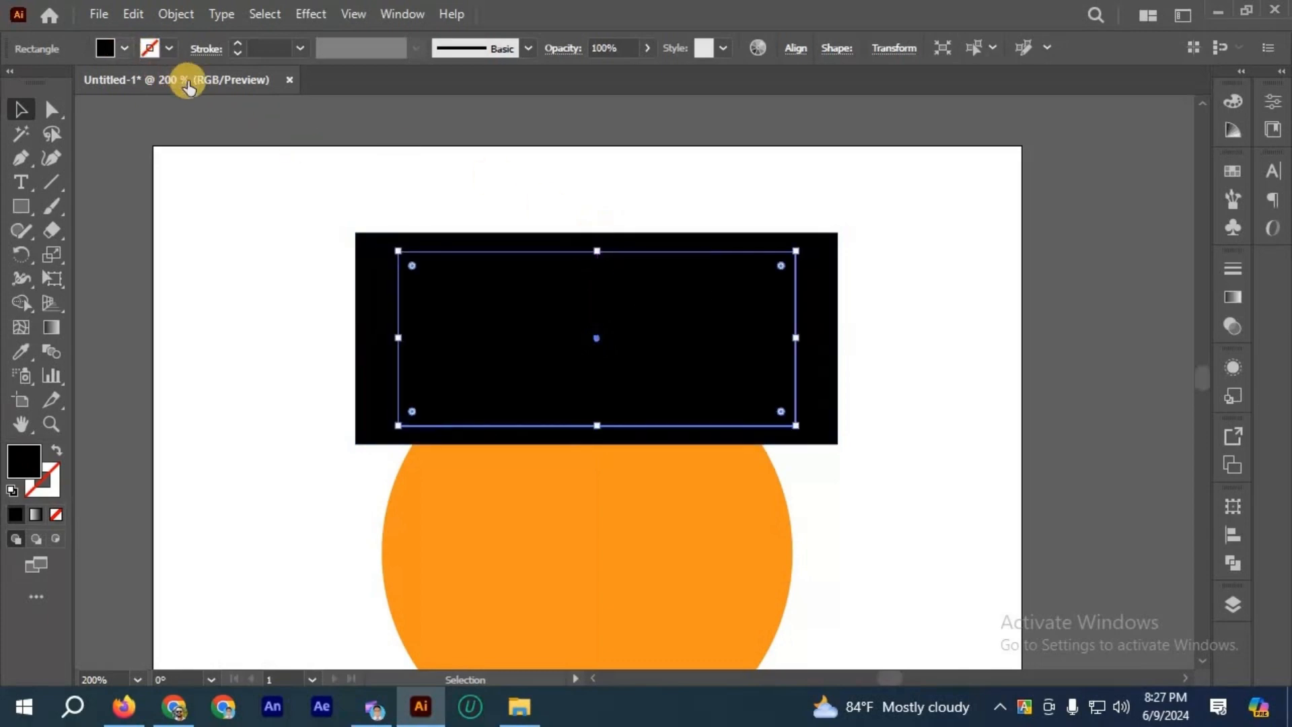
left_click(203, 82)
left_click(257, 231)
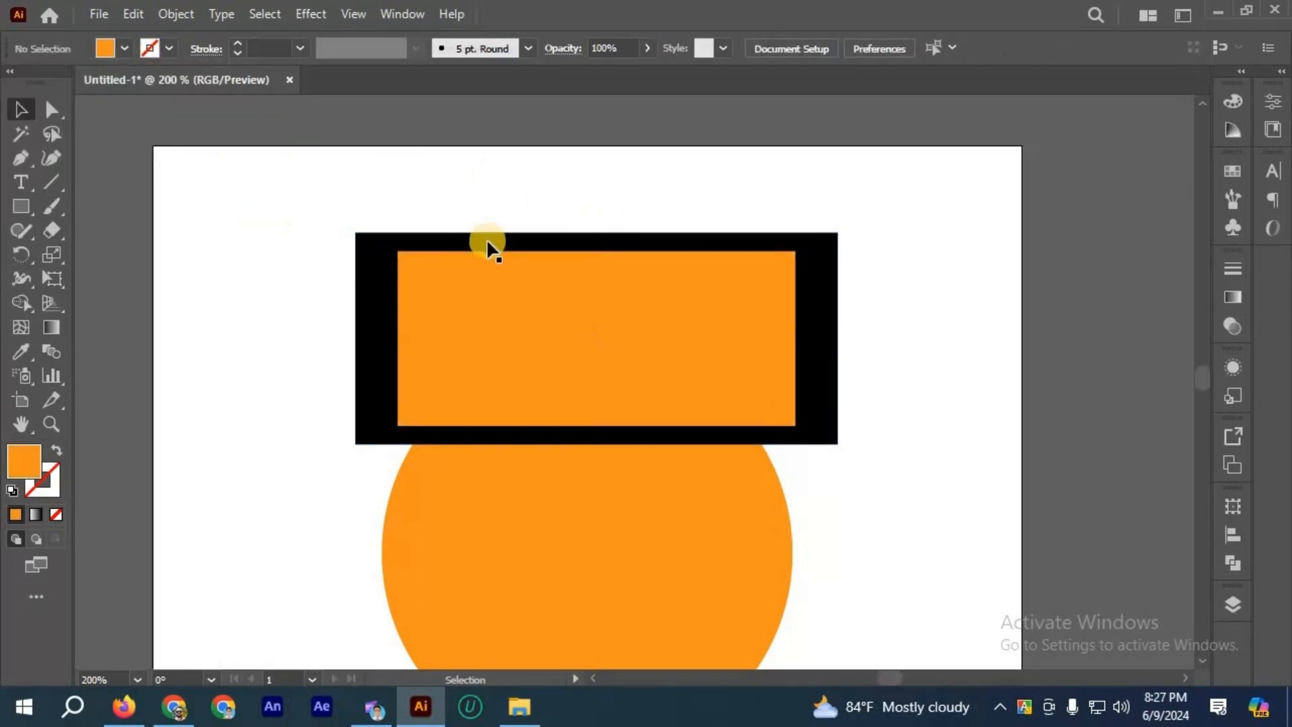
Step: Examine how wide the black border around the scaled orange rectangle is along its top and its sides
scroll(488, 244, "up", 1)
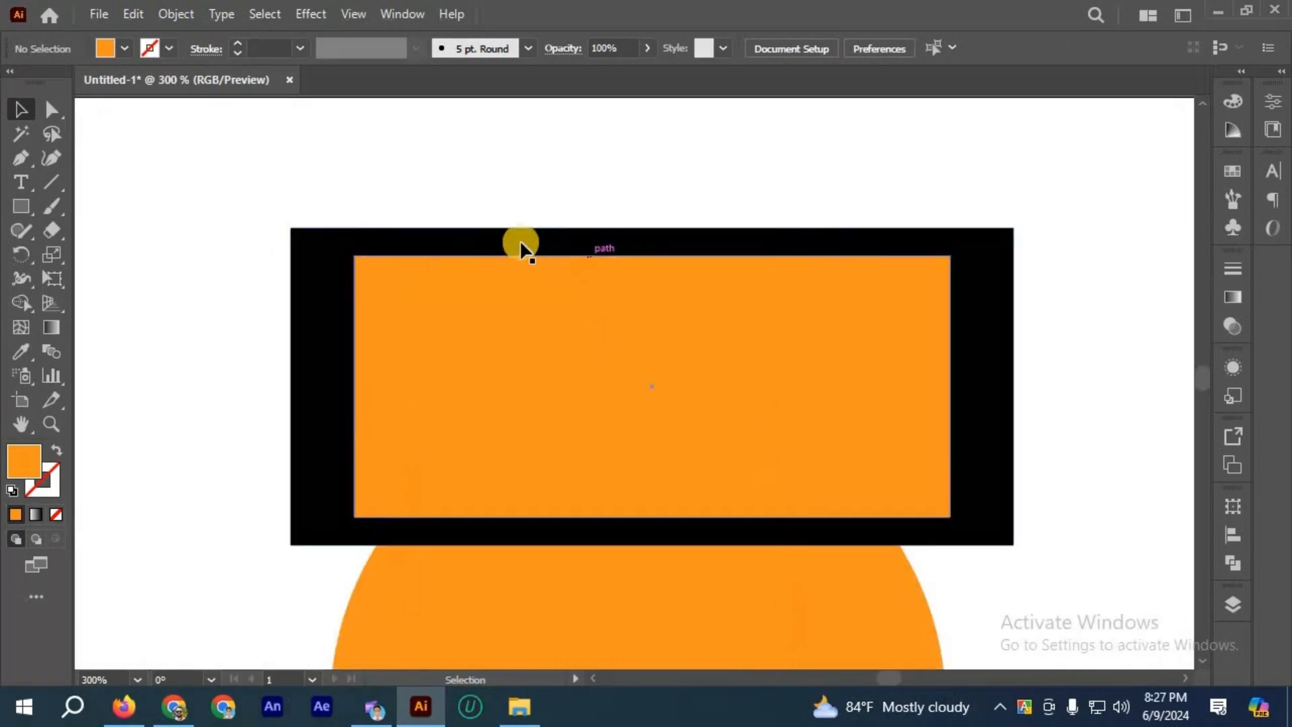
scroll(523, 244, "up", 1)
scroll(494, 208, "down", 1)
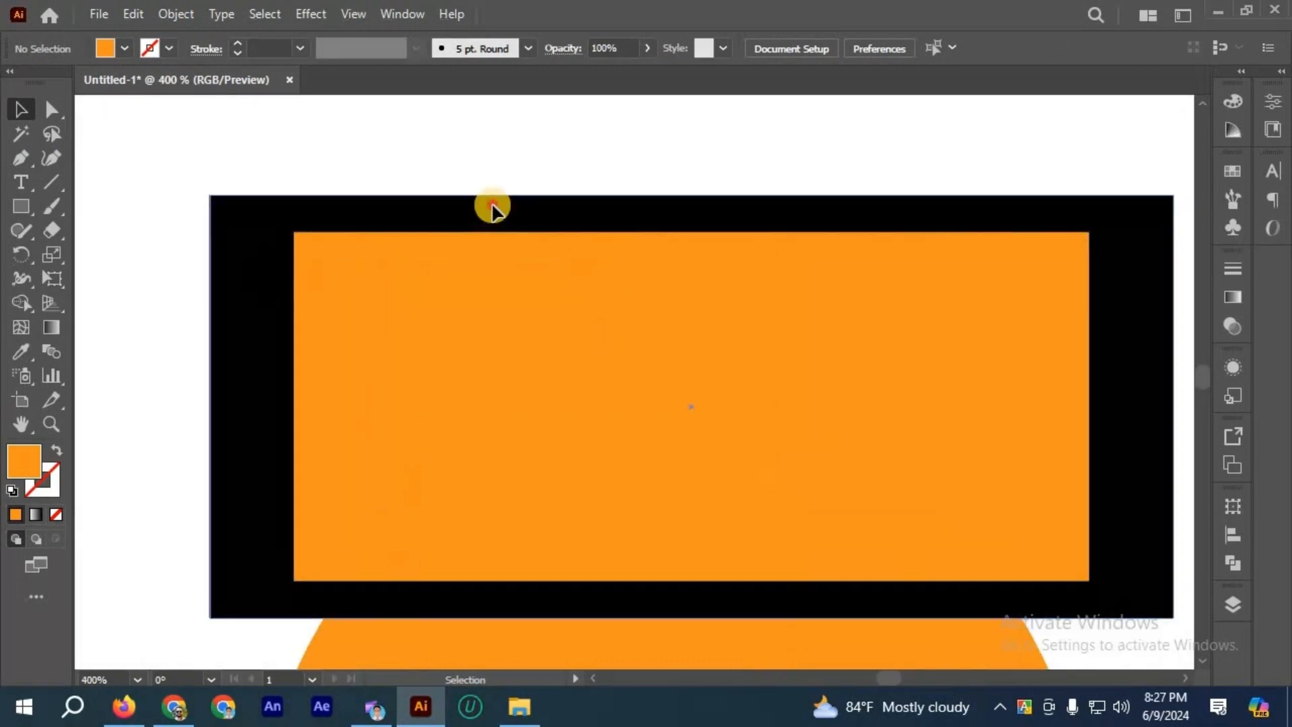
left_click(512, 218)
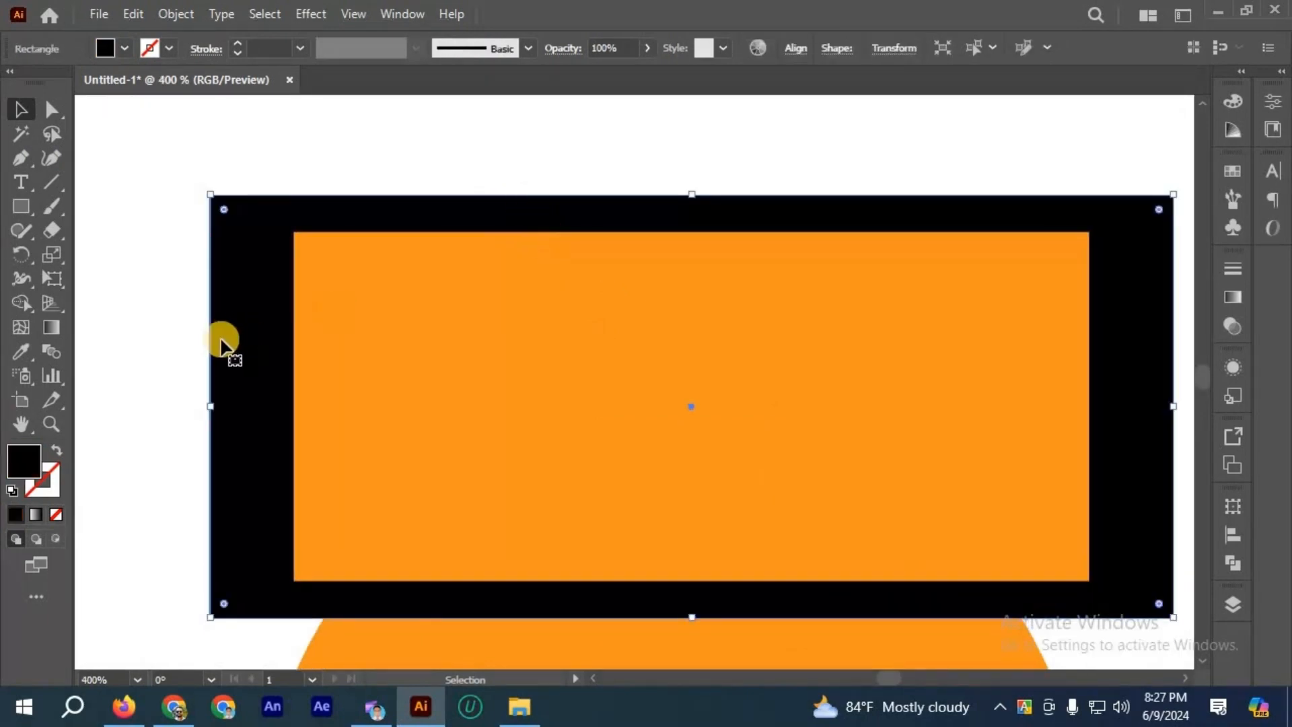
left_click(489, 221)
scroll(488, 221, "down", 2)
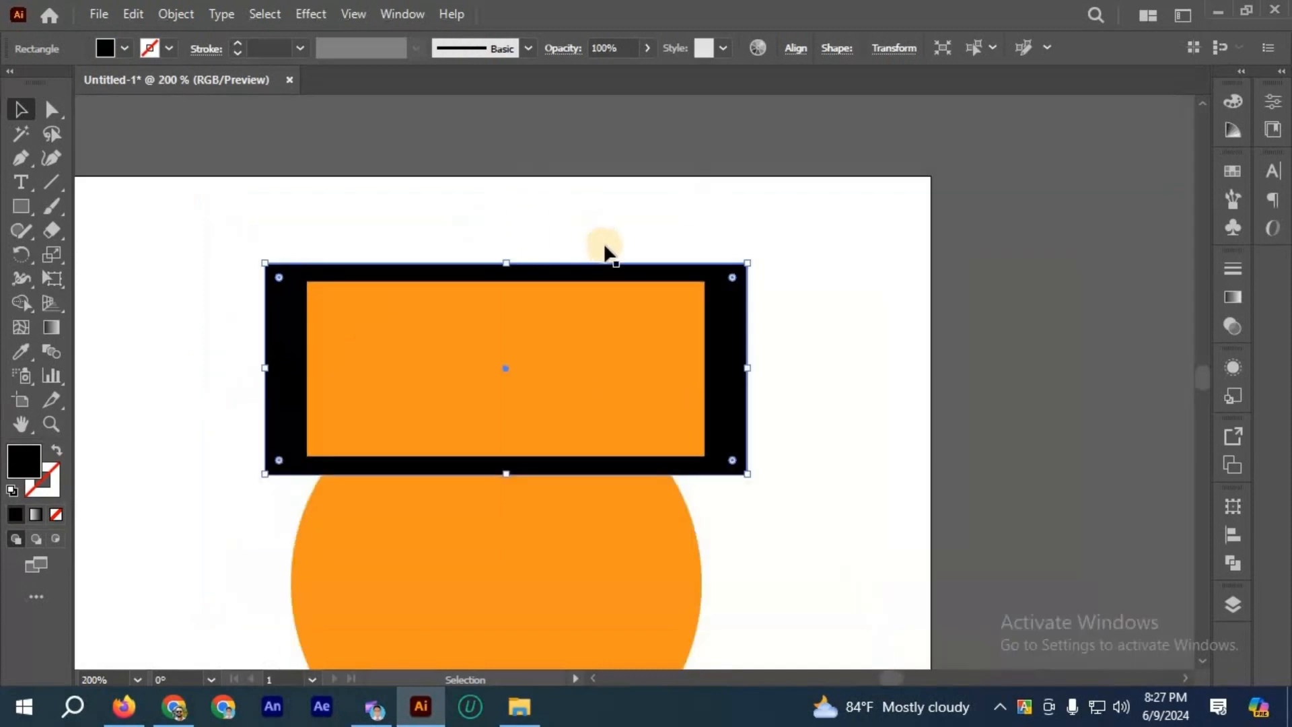
left_click(605, 245)
Step: Duplicate the outer black rectangle straight below the original, over the lower part of the circle, and select the copy
scroll(596, 346, "down", 2)
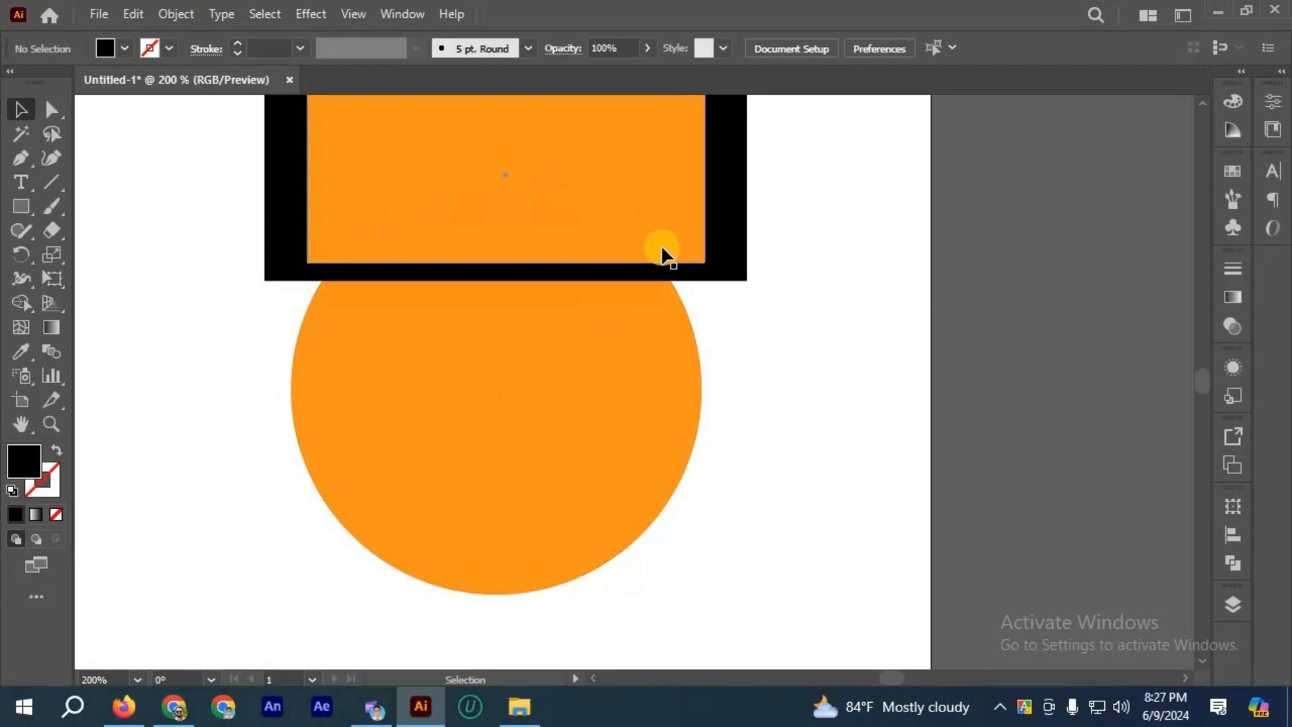
scroll(700, 313, "down", 1)
scroll(713, 311, "up", 2)
left_click_drag(700, 322, 713, 513)
left_click(821, 416)
left_click(627, 471)
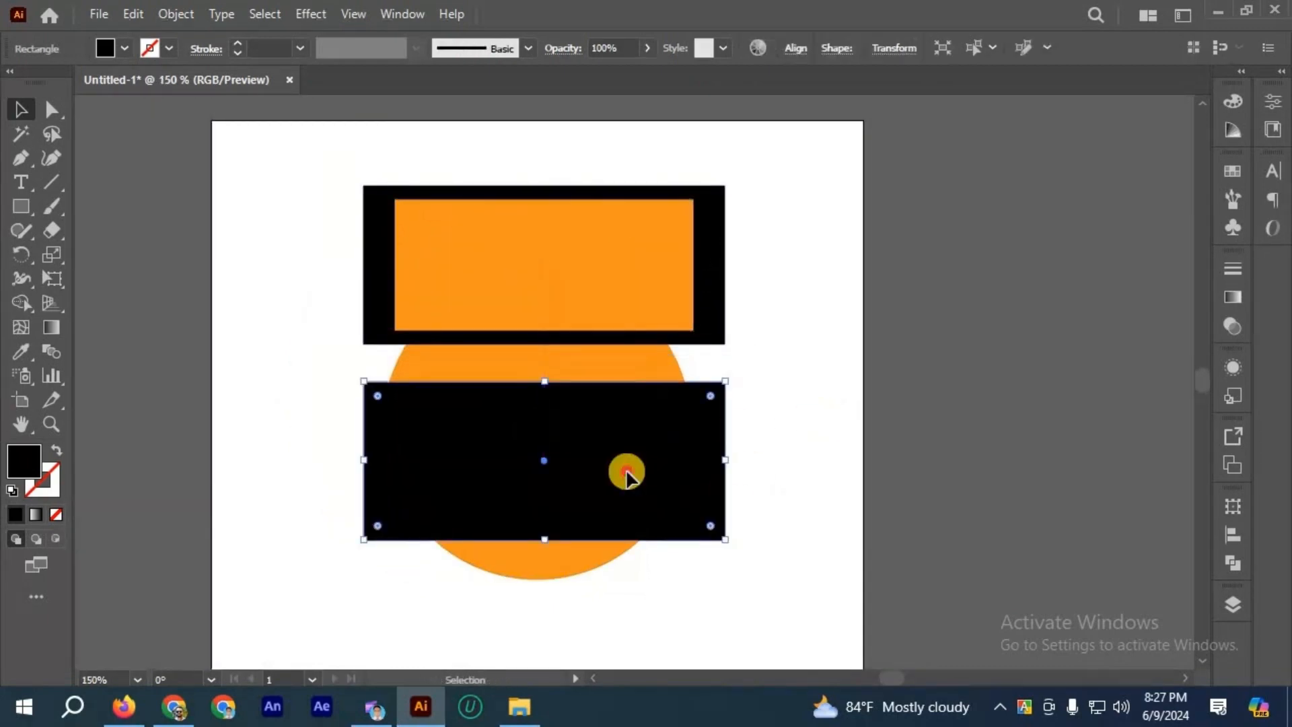
Step: Offset the lower black rectangle's path inward by -20 px with Miter joins
left_click(188, 15)
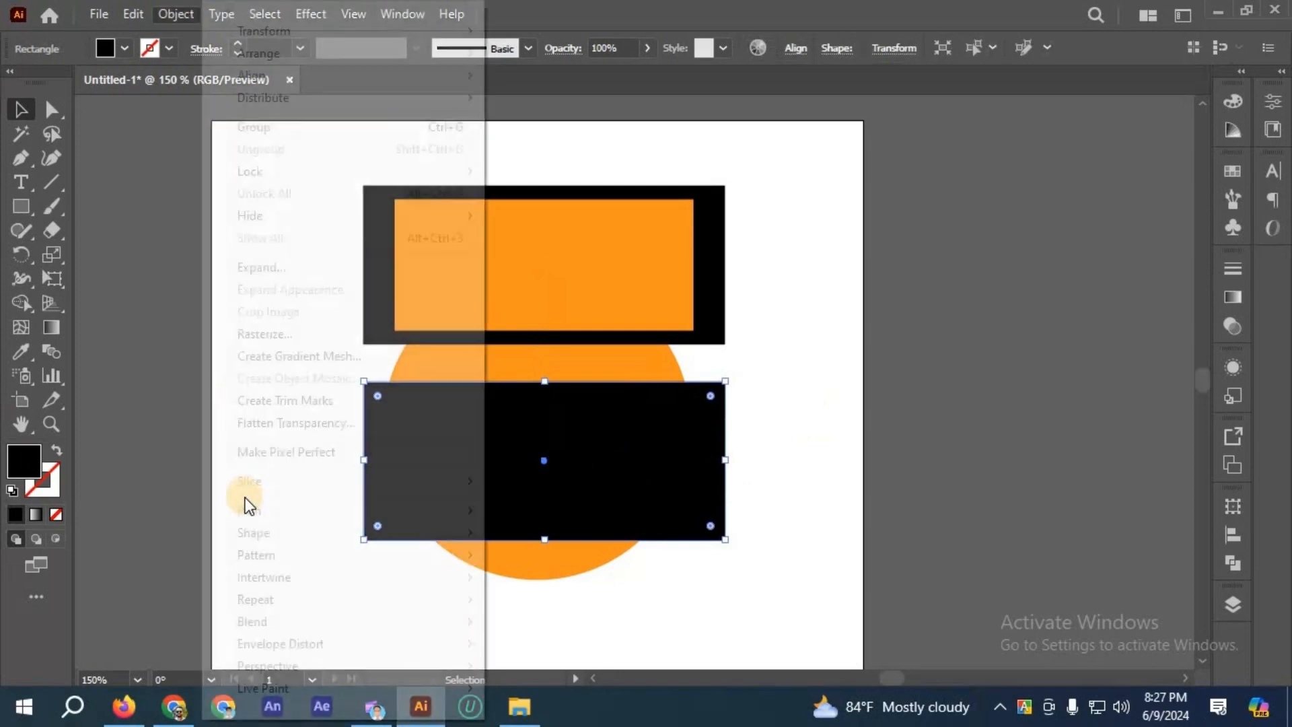
mouse_move(444, 510)
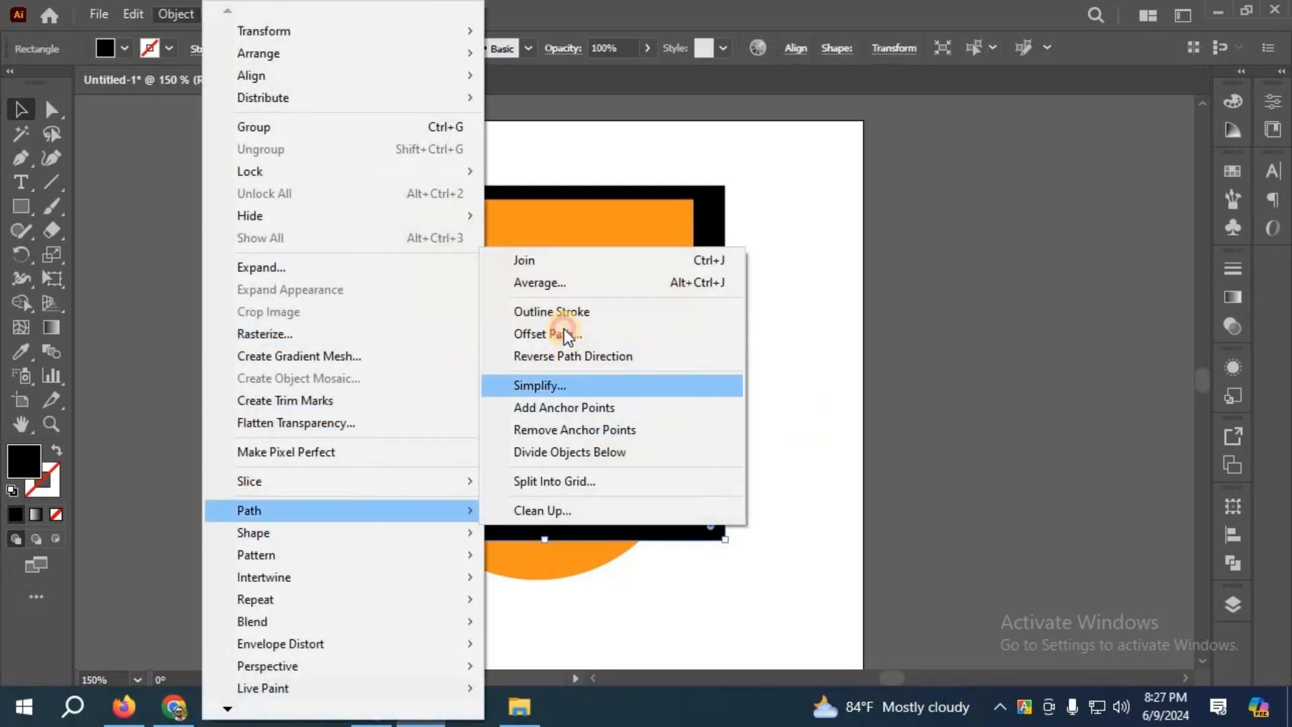
left_click(564, 334)
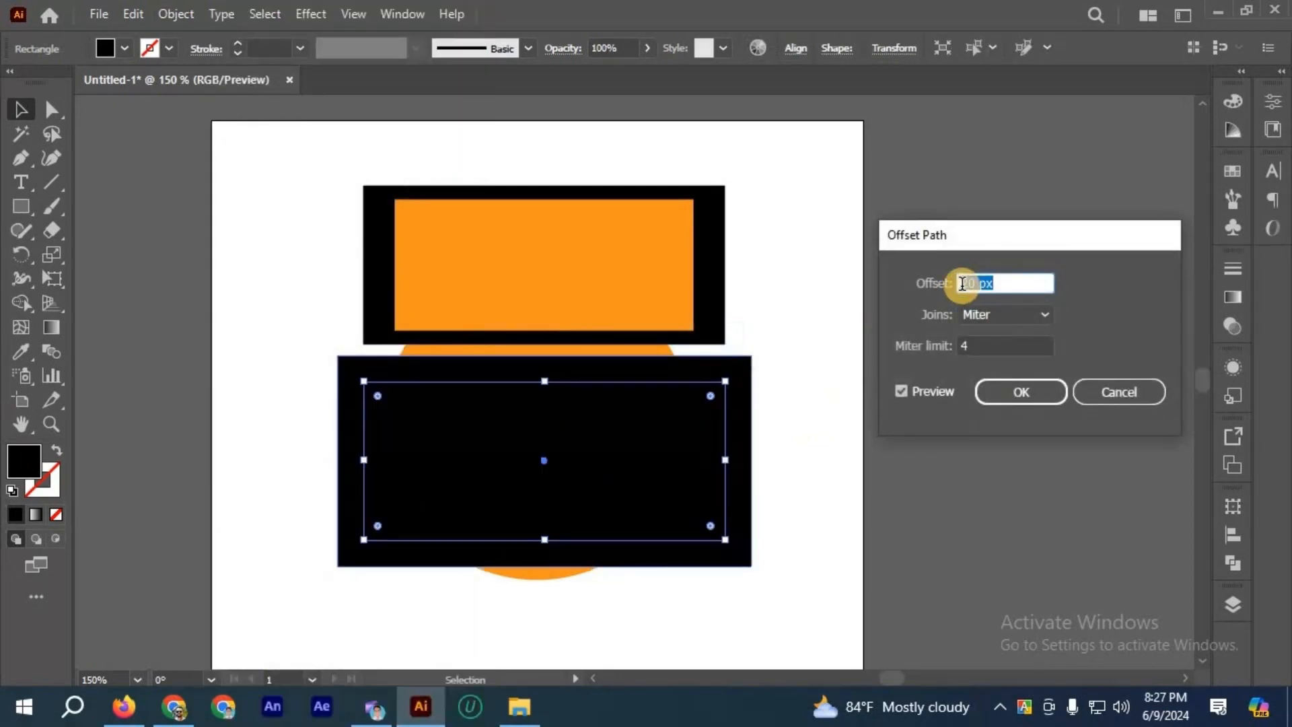
left_click(961, 284)
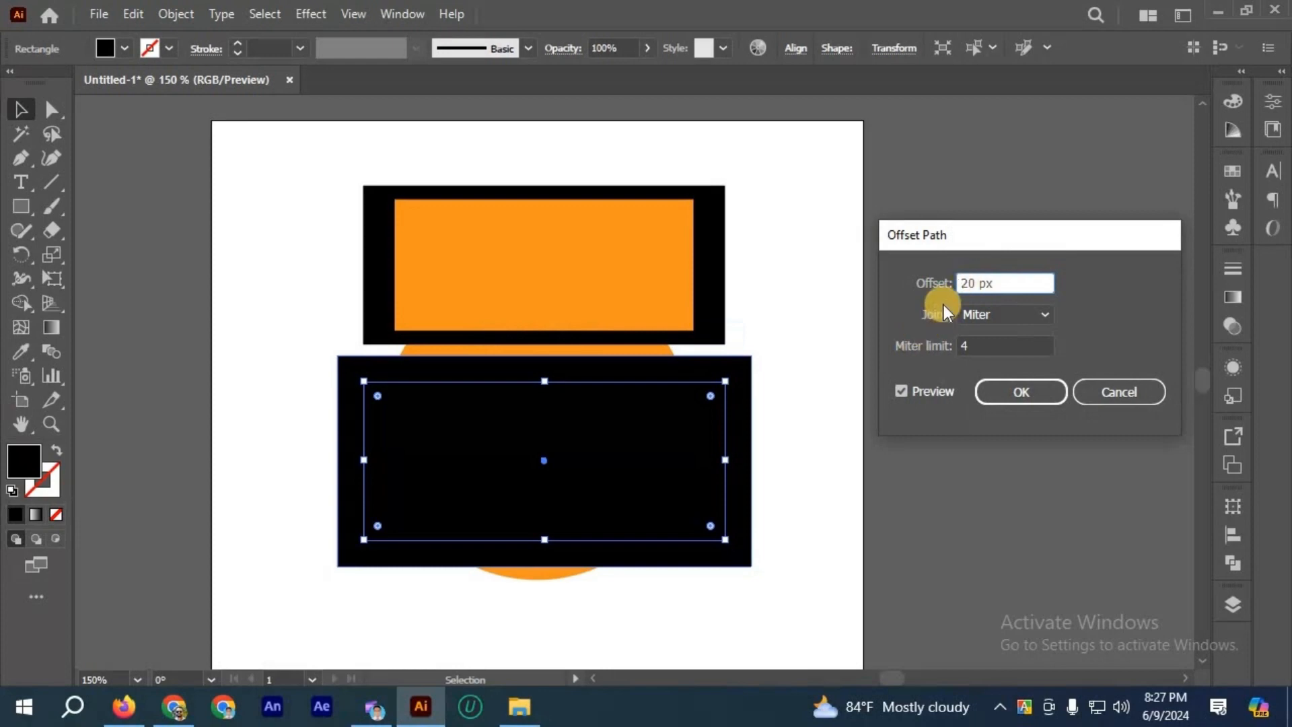
type("-")
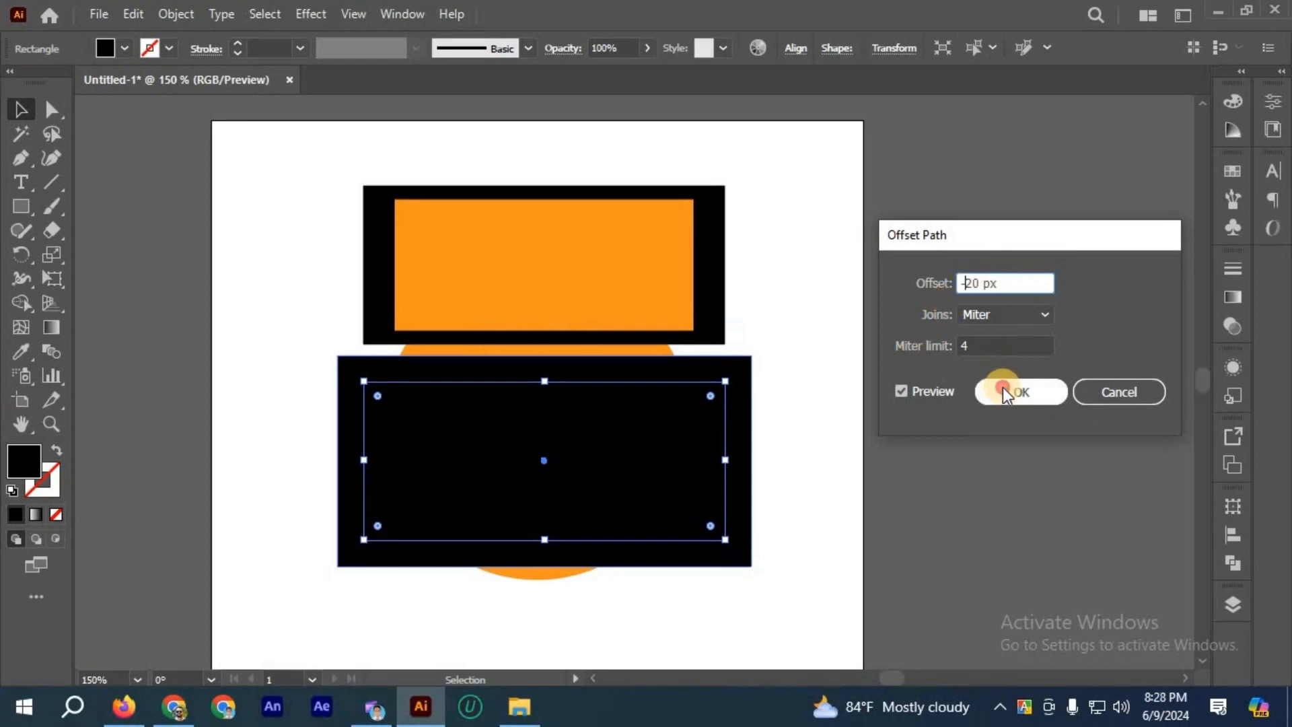
key("Return")
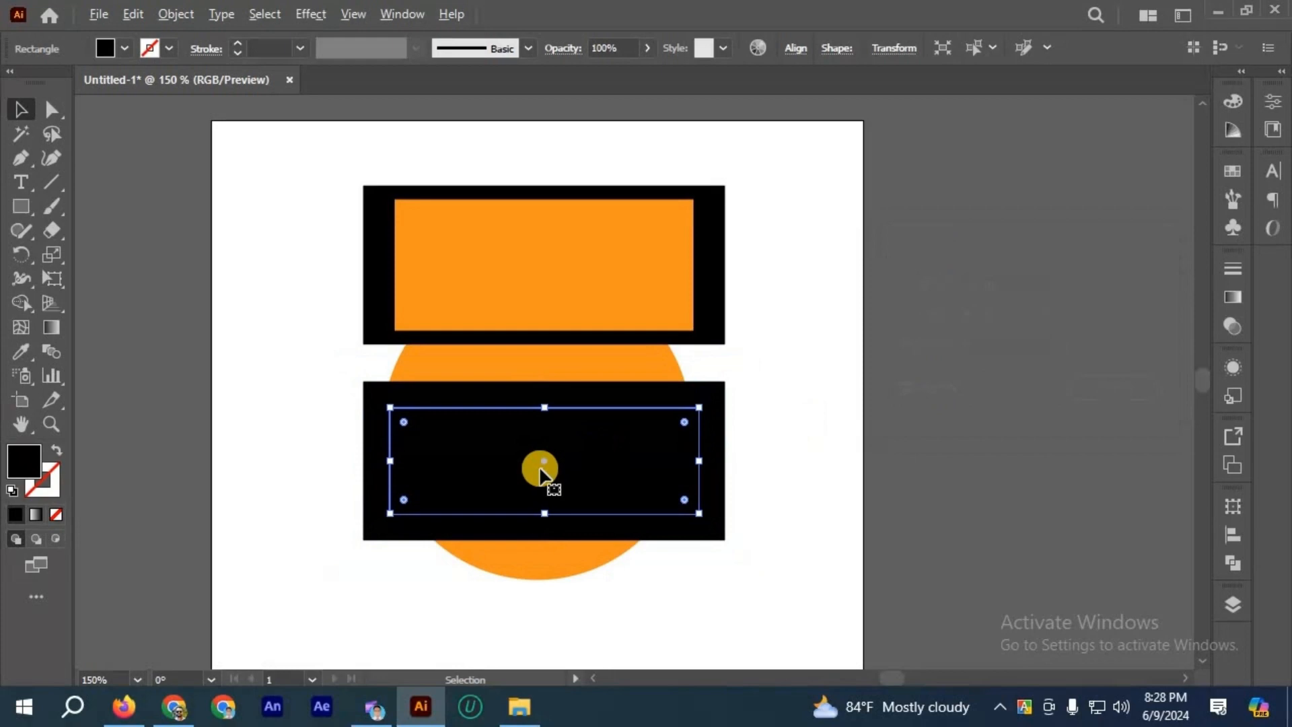
Step: Fill the inner offset rectangle with the orange sampled from the upper inner rectangle and deselect it
scroll(542, 469, "up", 1)
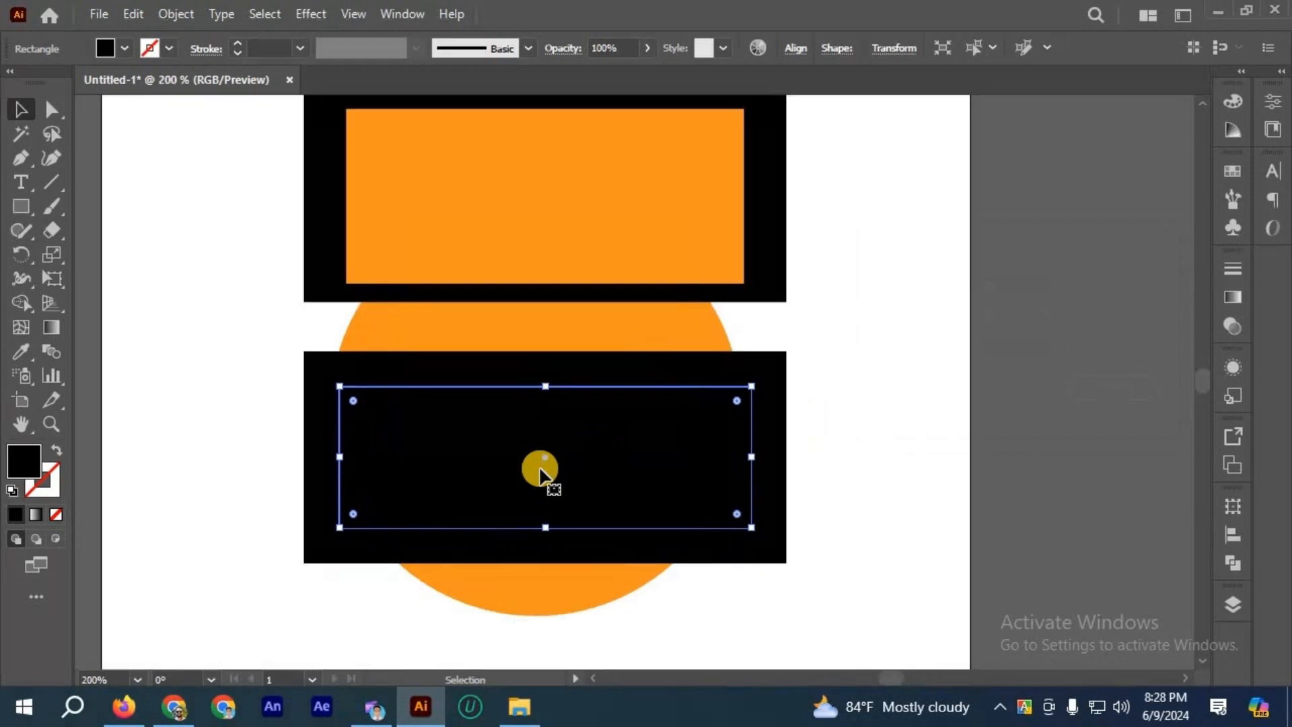
left_click(20, 351)
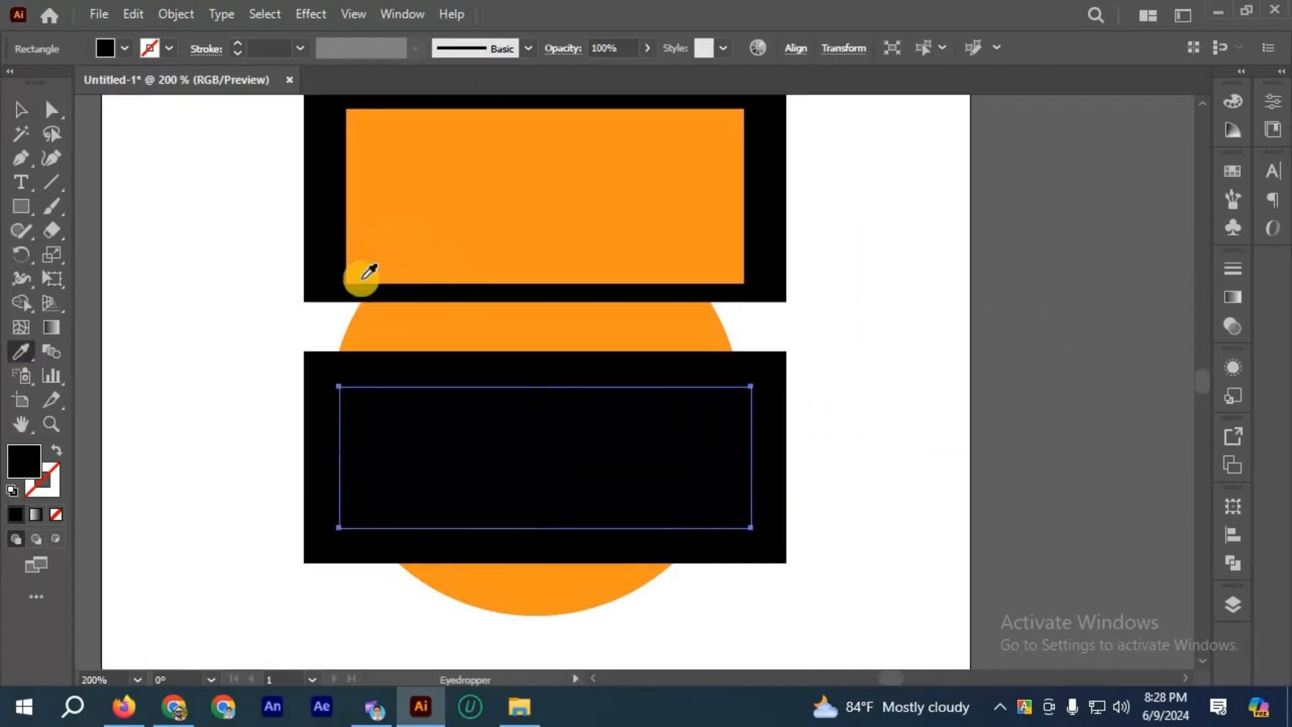
left_click(370, 271)
left_click(21, 110)
left_click(402, 384)
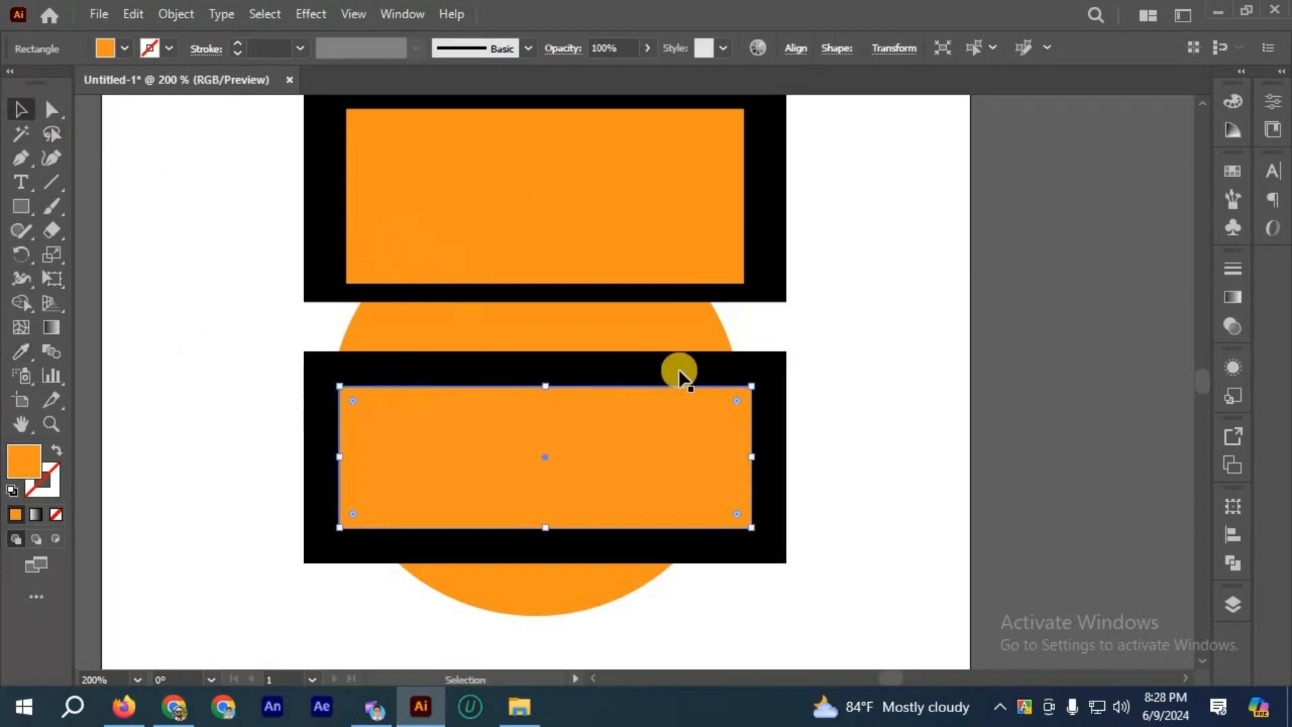
left_click(823, 431)
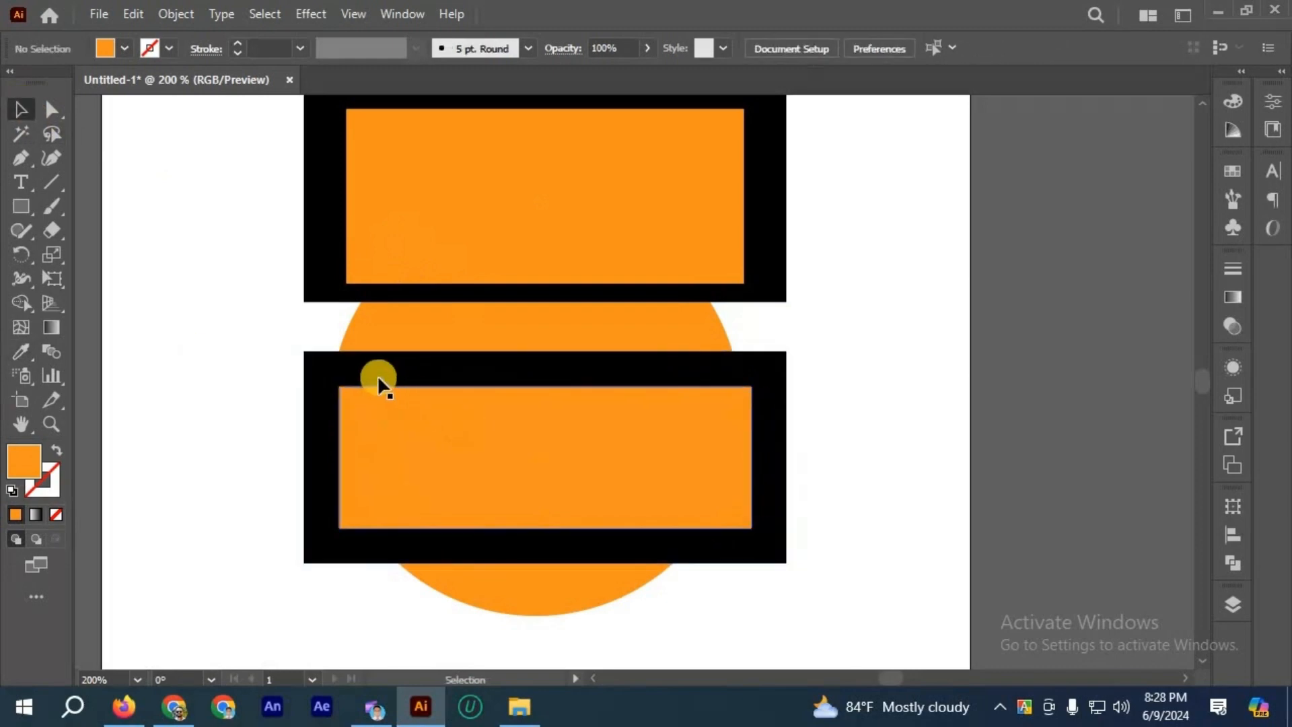
Step: Compare the borders of the two framed rectangles, then delete all rectangles and the orange circle
scroll(376, 375, "up", 1)
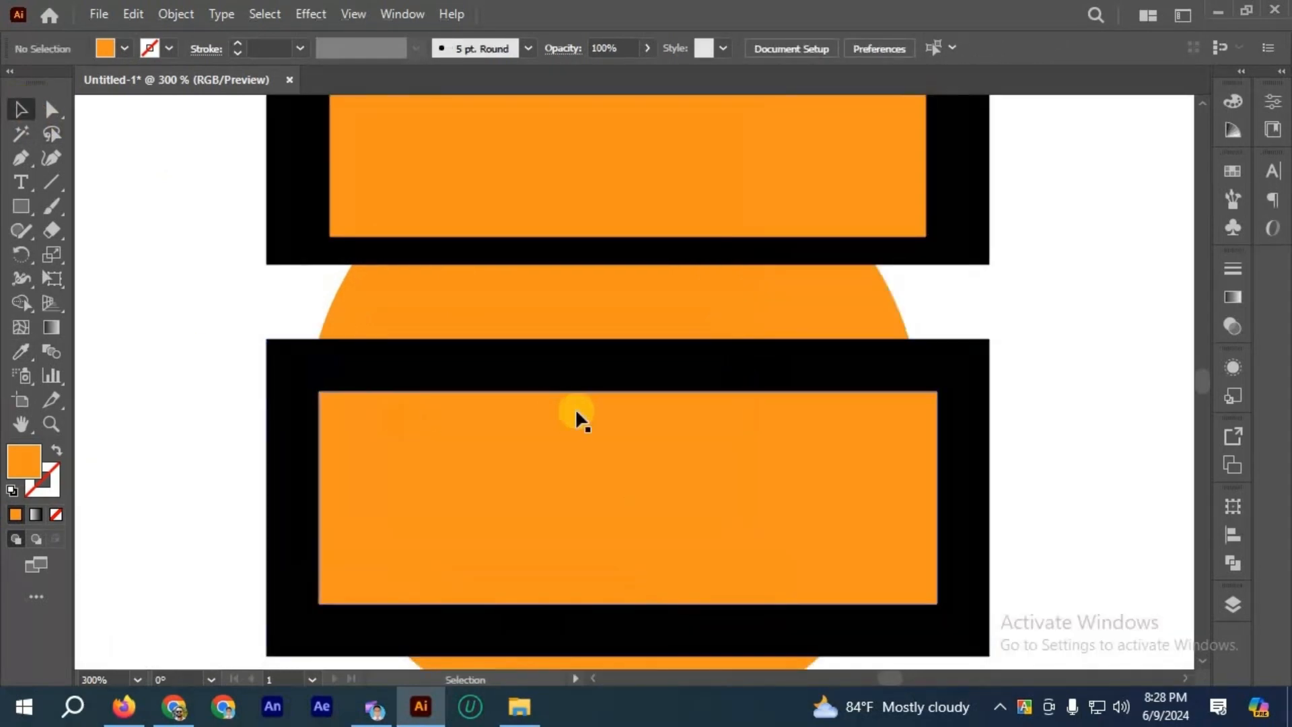
scroll(568, 407, "down", 1)
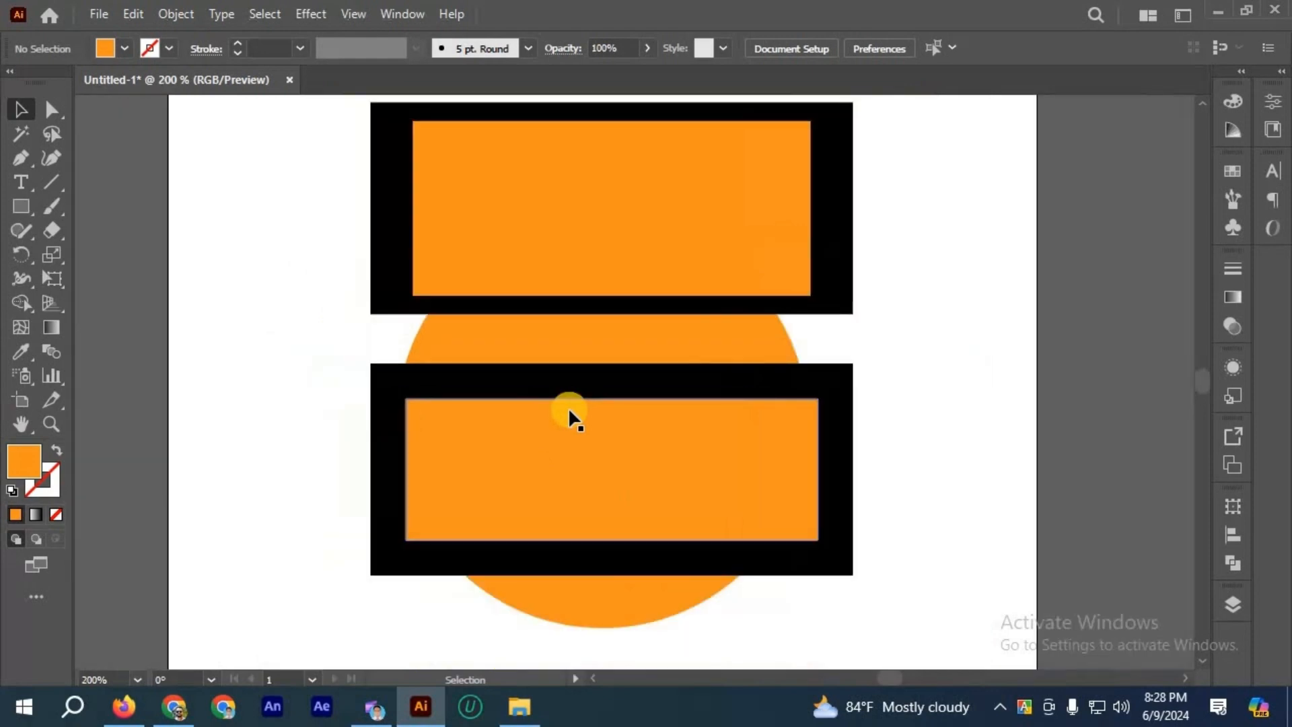
scroll(340, 200, "up", 1)
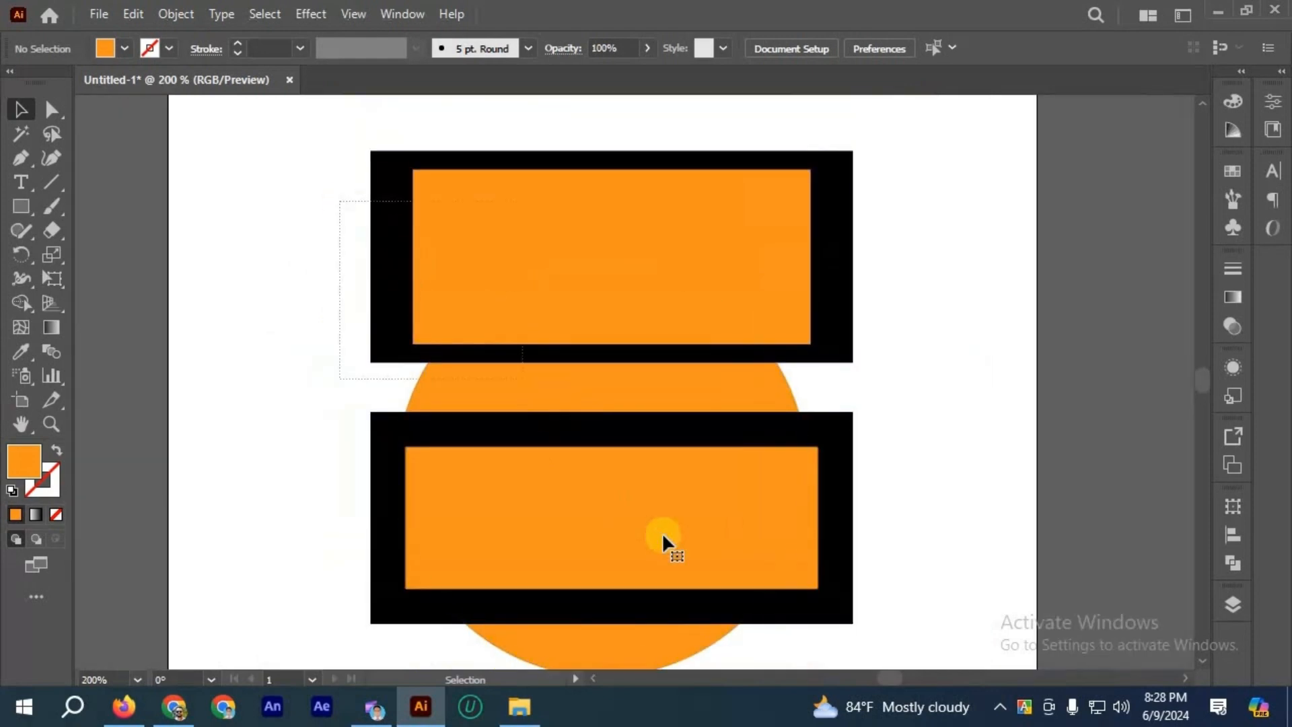
left_click_drag(340, 201, 662, 532)
key("Delete")
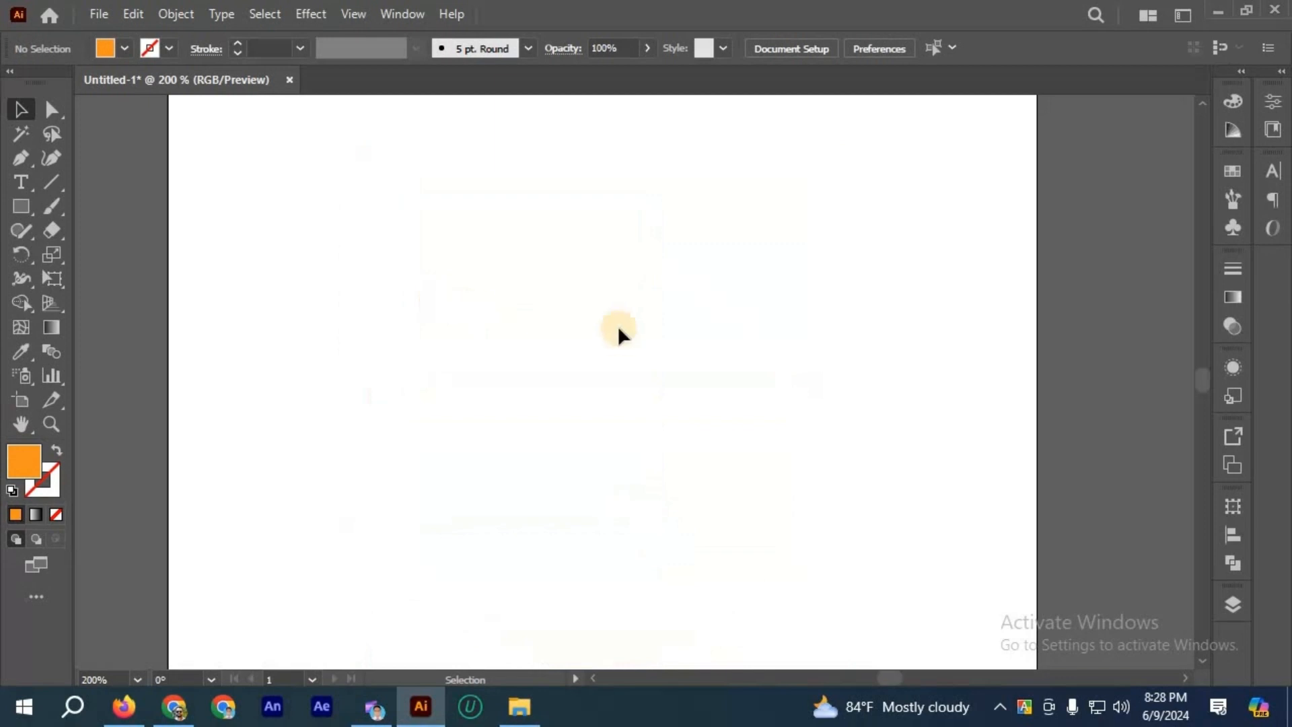
Step: Add the letter A as text in the upper half of the artboard and scale it up several times
scroll(617, 325, "up", 1)
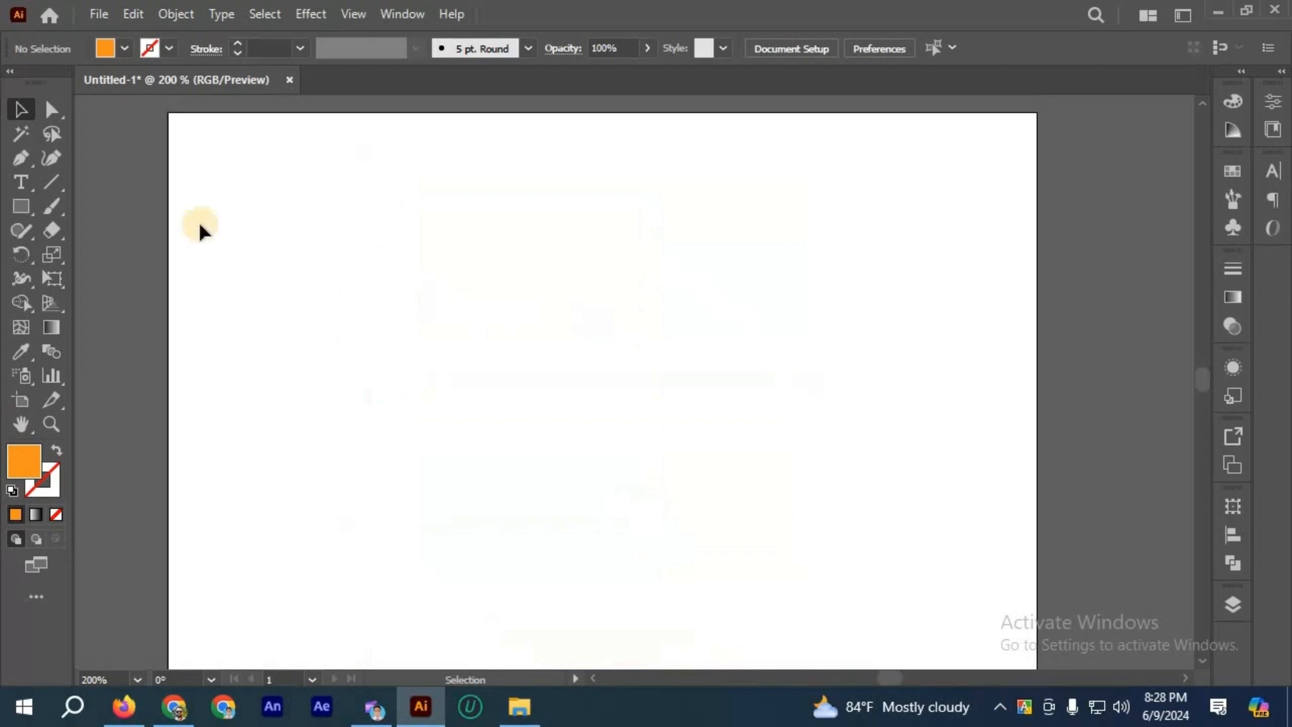
left_click(31, 176)
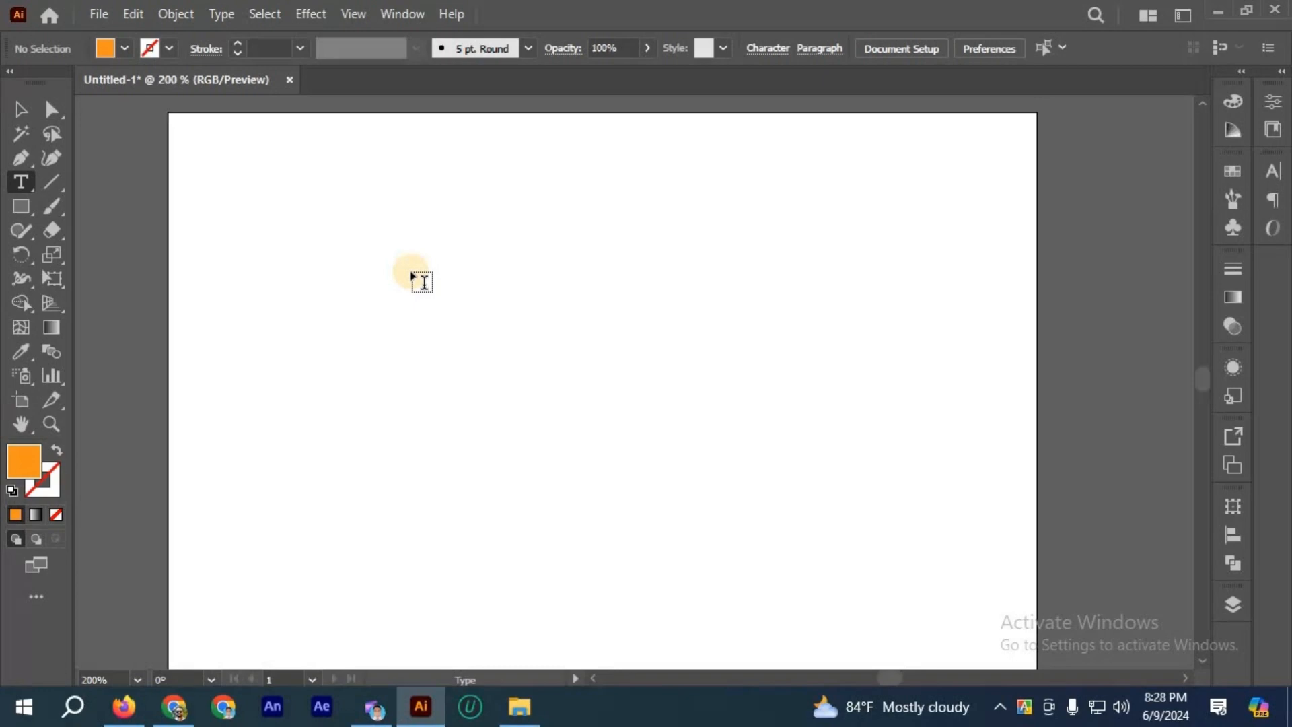
left_click_drag(412, 275, 530, 324)
type("A")
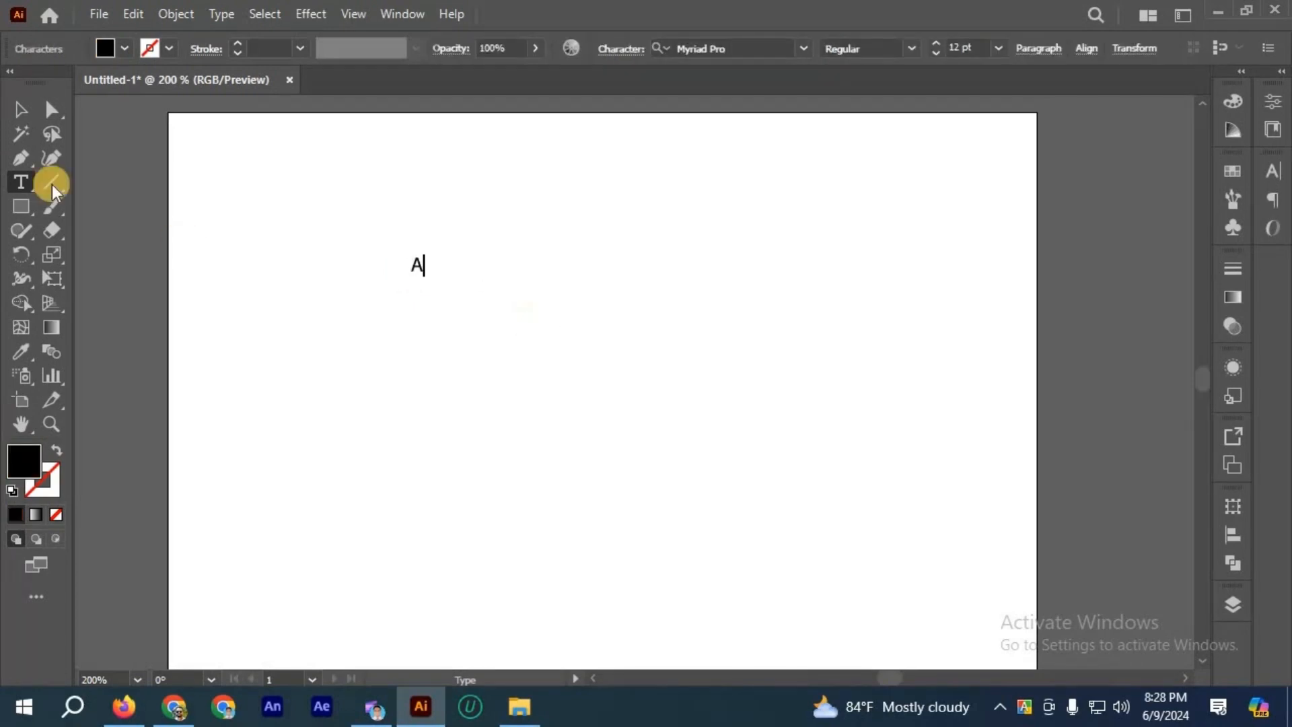
left_click(20, 118)
left_click(420, 269)
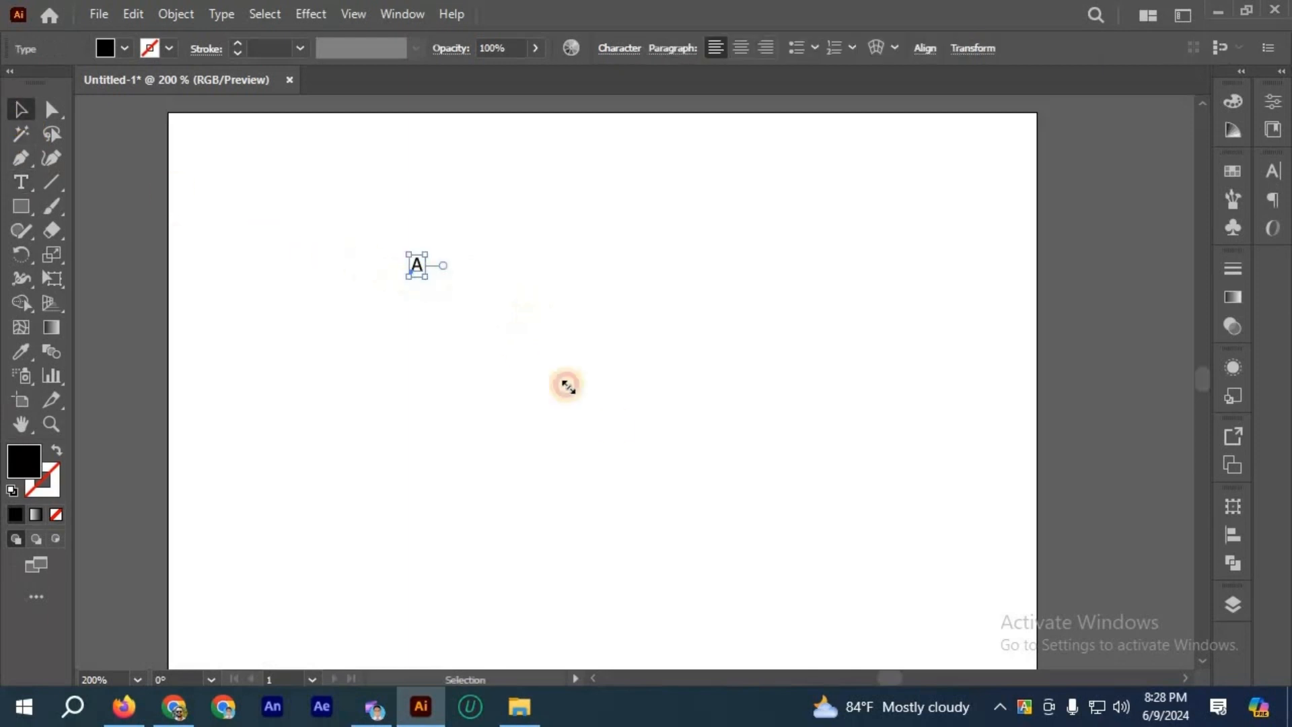
left_click_drag(429, 281, 737, 505)
Step: Convert the enlarged letter A to outlines and move it slightly toward the middle of the artboard
right_click(529, 420)
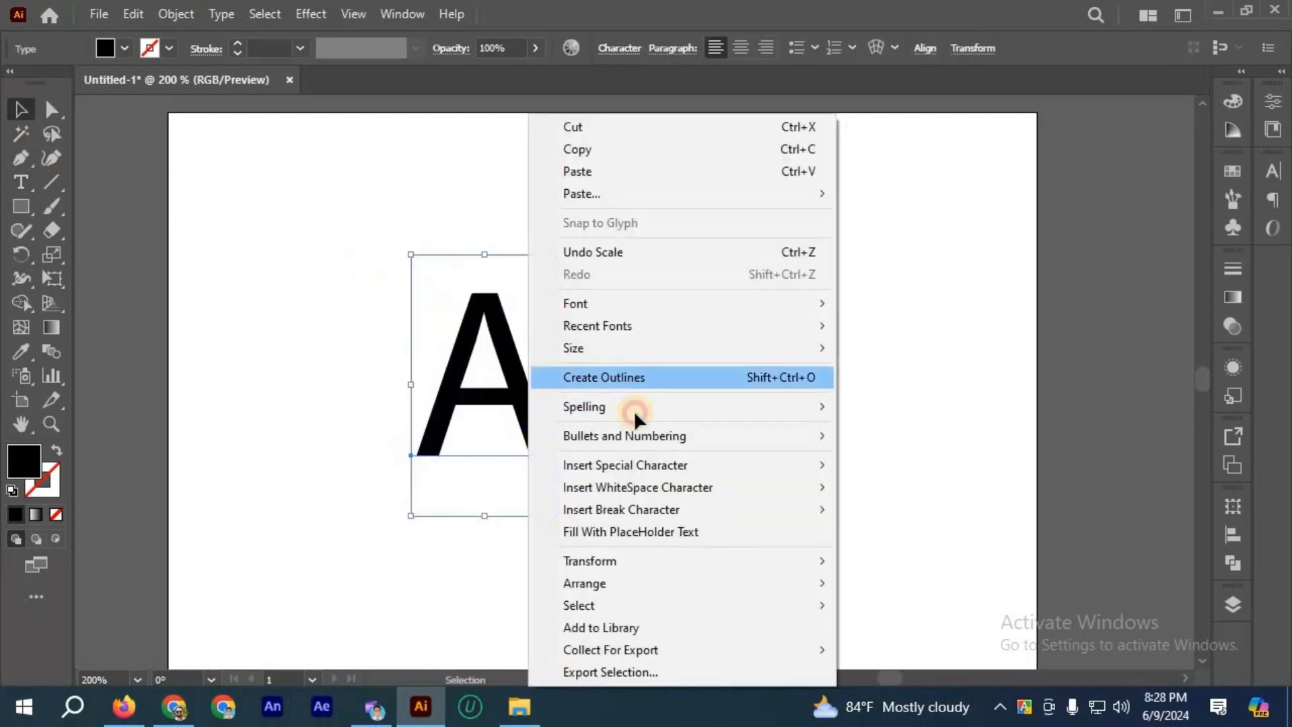
left_click(590, 378)
left_click(219, 140)
left_click_drag(525, 402, 594, 382)
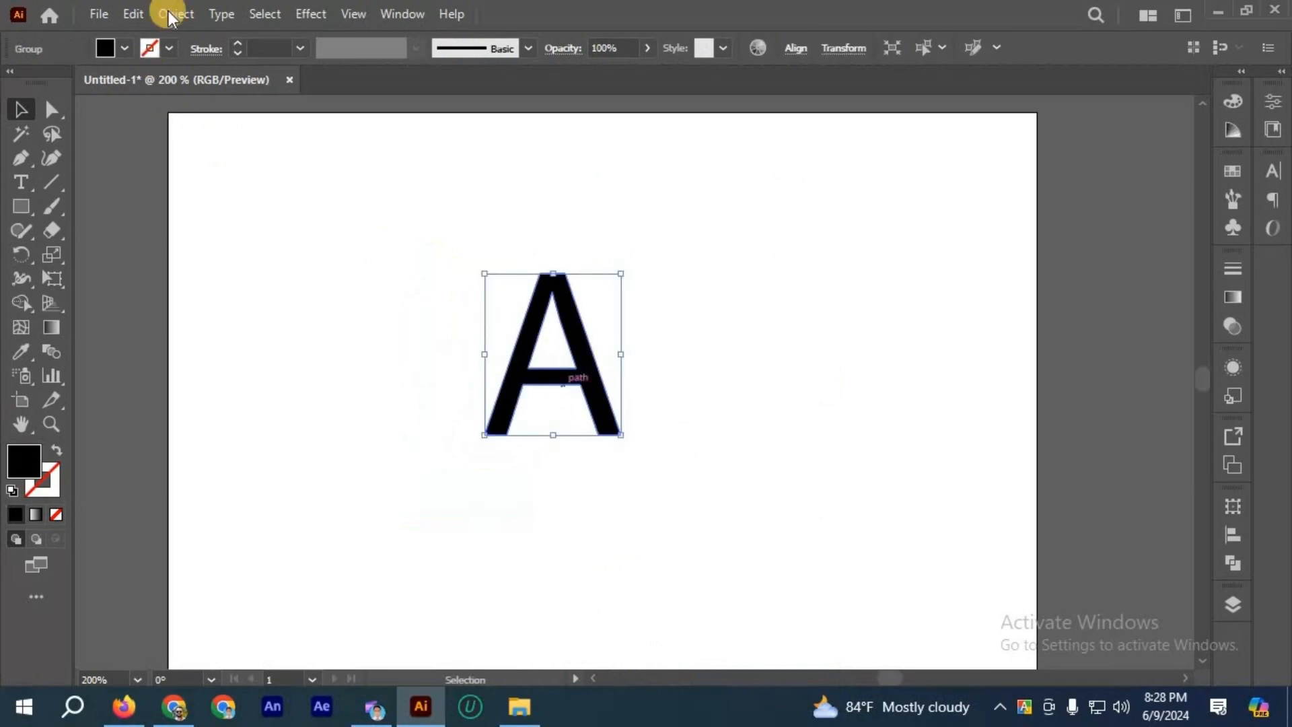
Step: Offset the outlined A's path outward by 10 px with Miter joins and a miter limit of 4
left_click(176, 13)
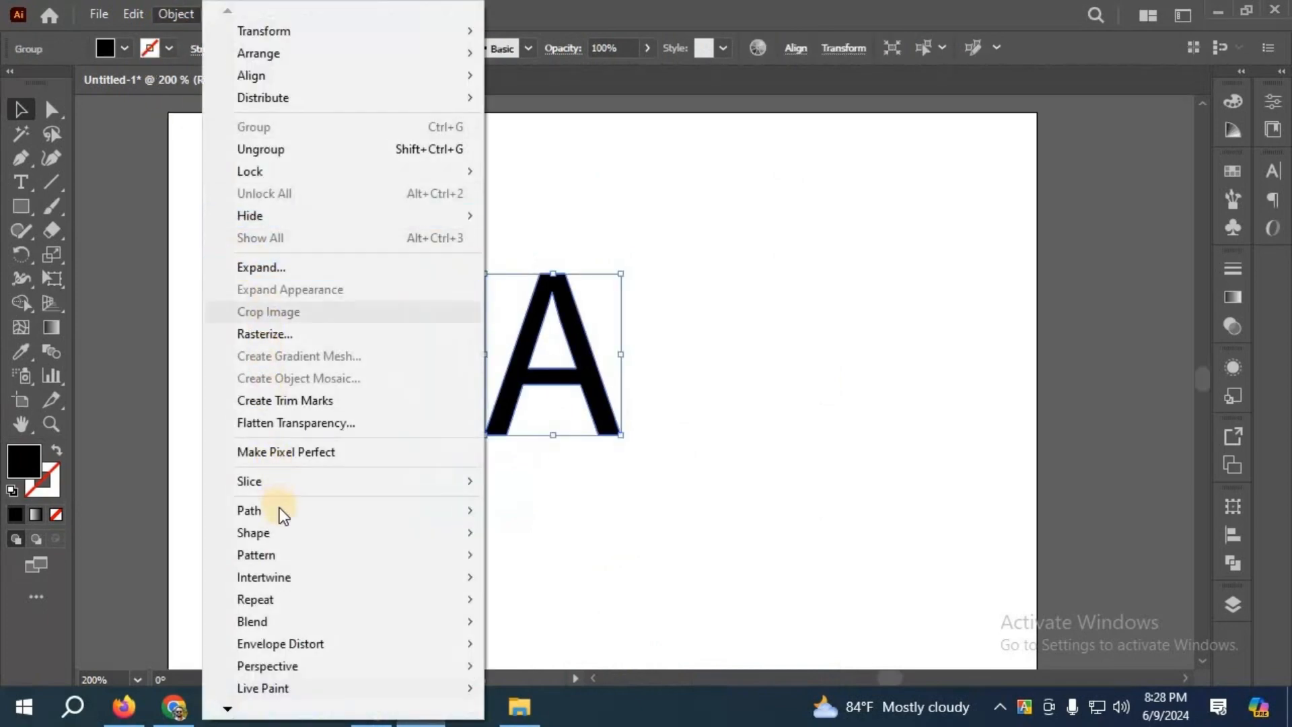
mouse_move(492, 513)
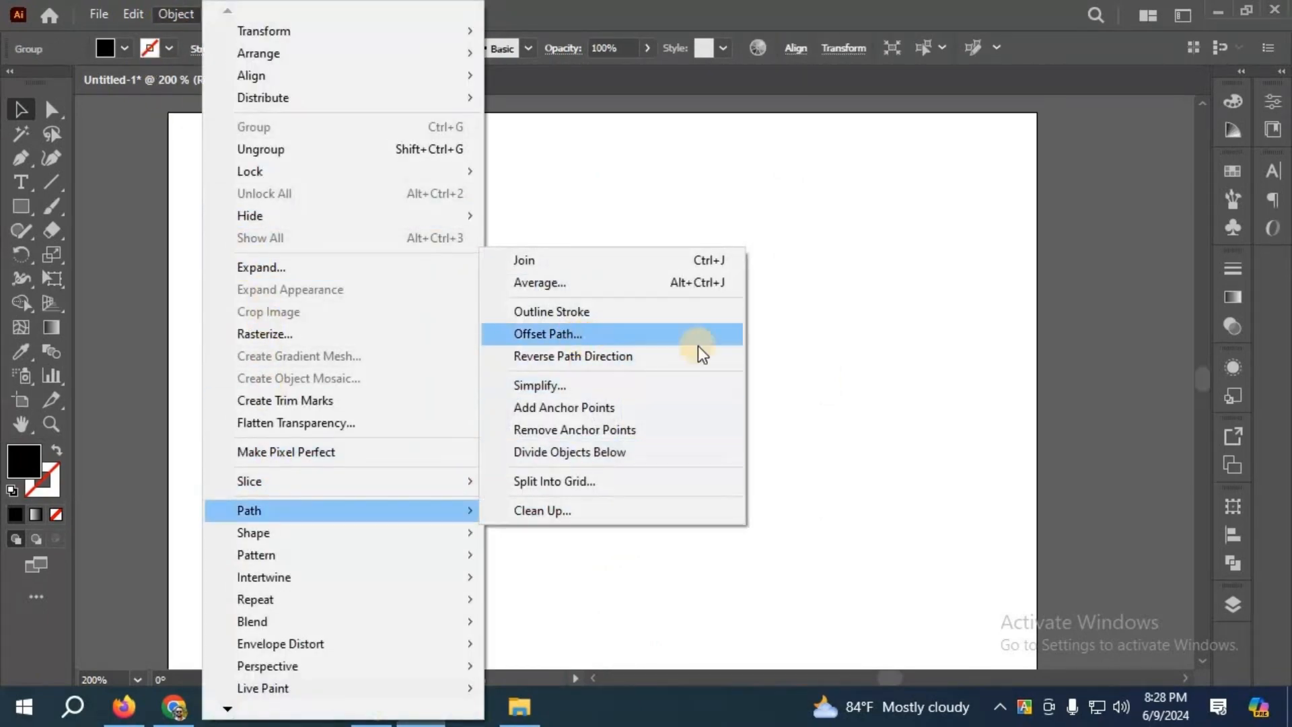
left_click(697, 339)
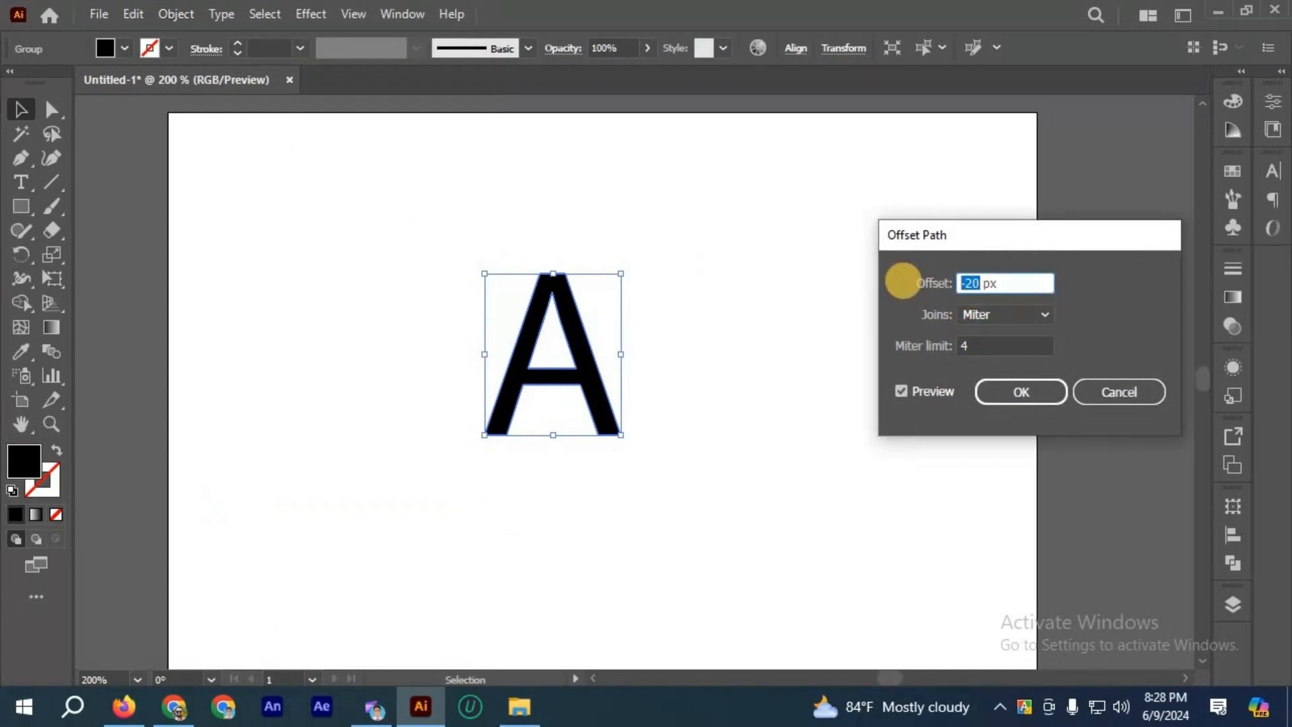
type("10")
left_click(927, 393)
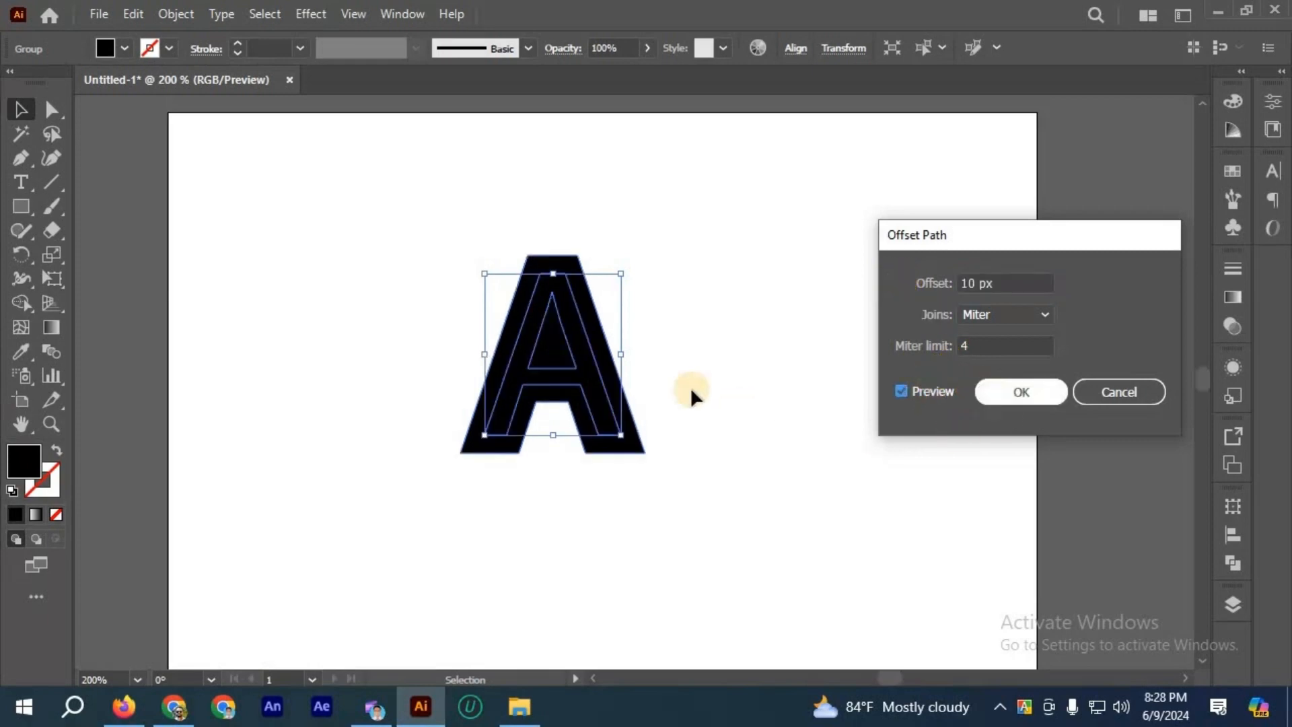
key("Return")
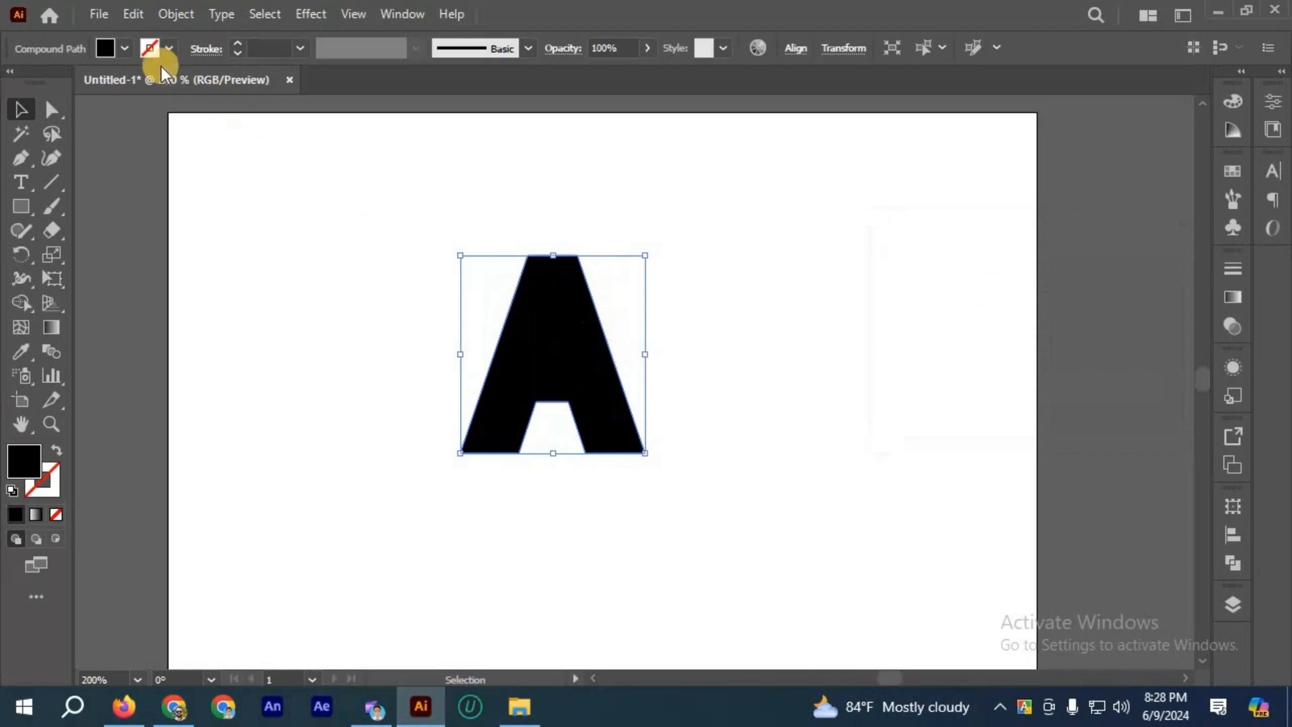
Step: Fill the offset shape behind the letter A with orange, then delete all the letter artwork
left_click(126, 47)
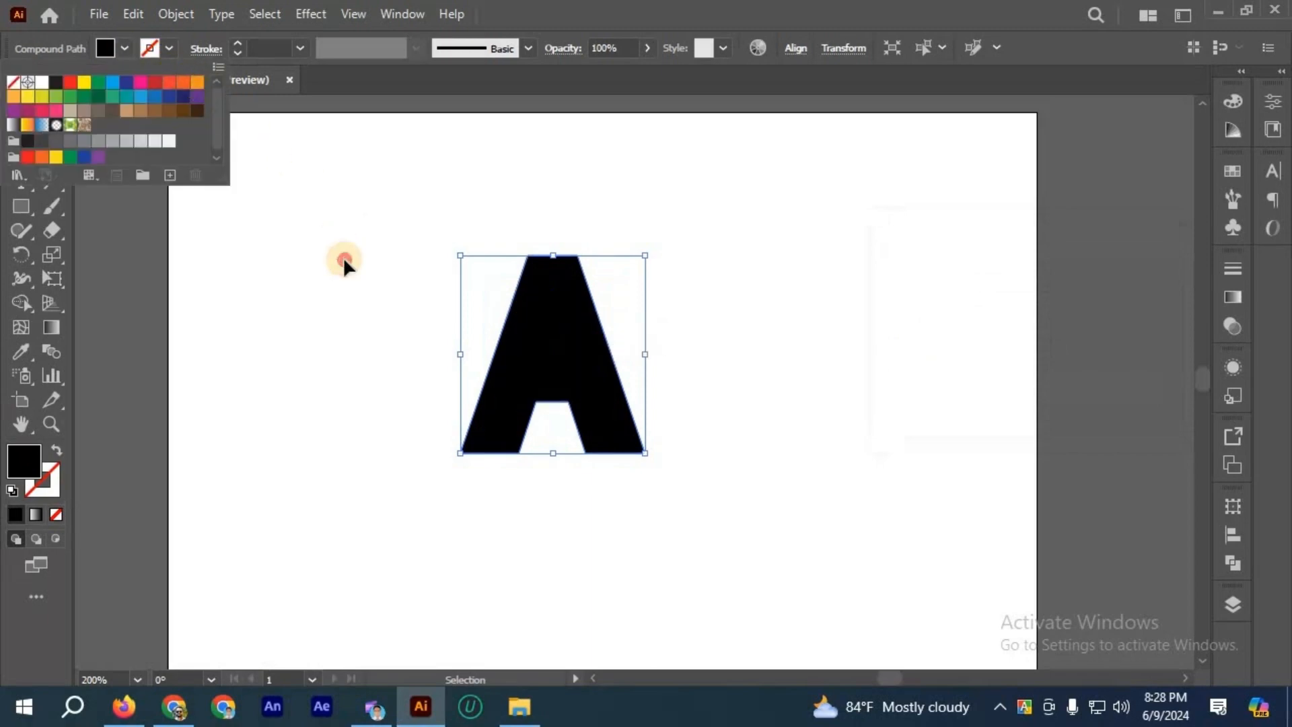
left_click(344, 263)
left_click(501, 249)
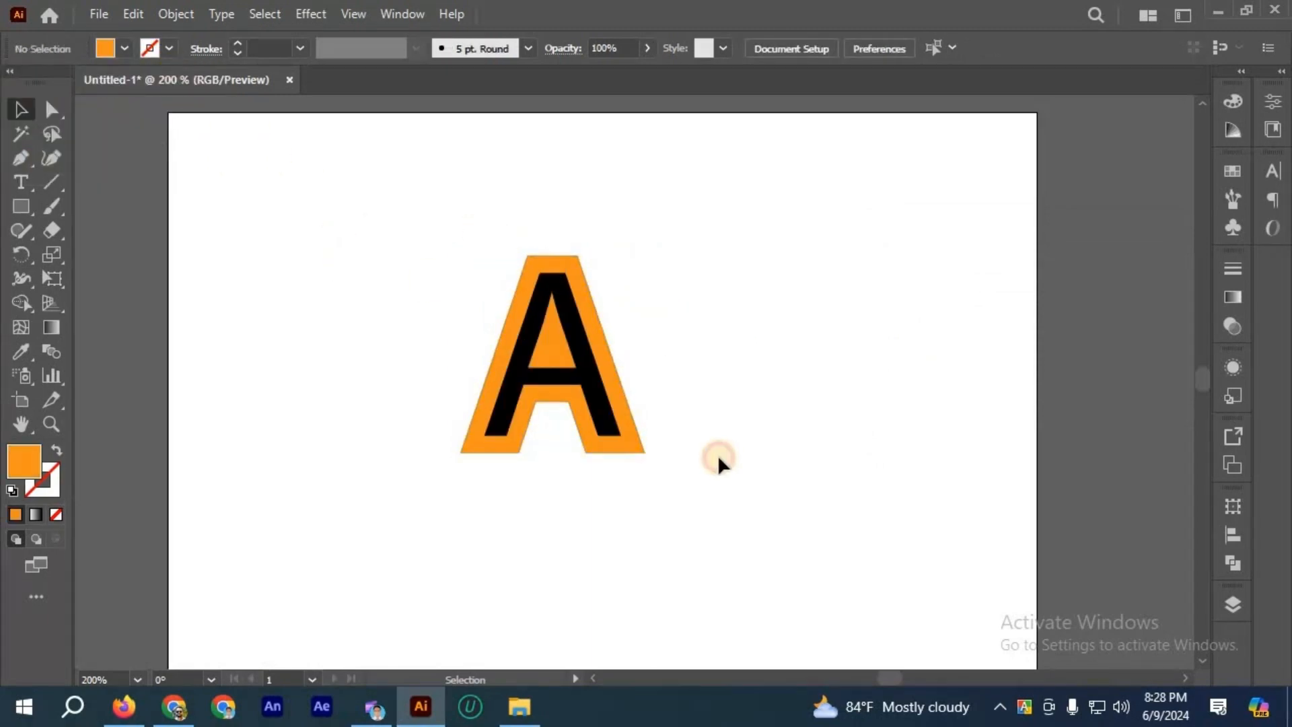
key("ctrl+a")
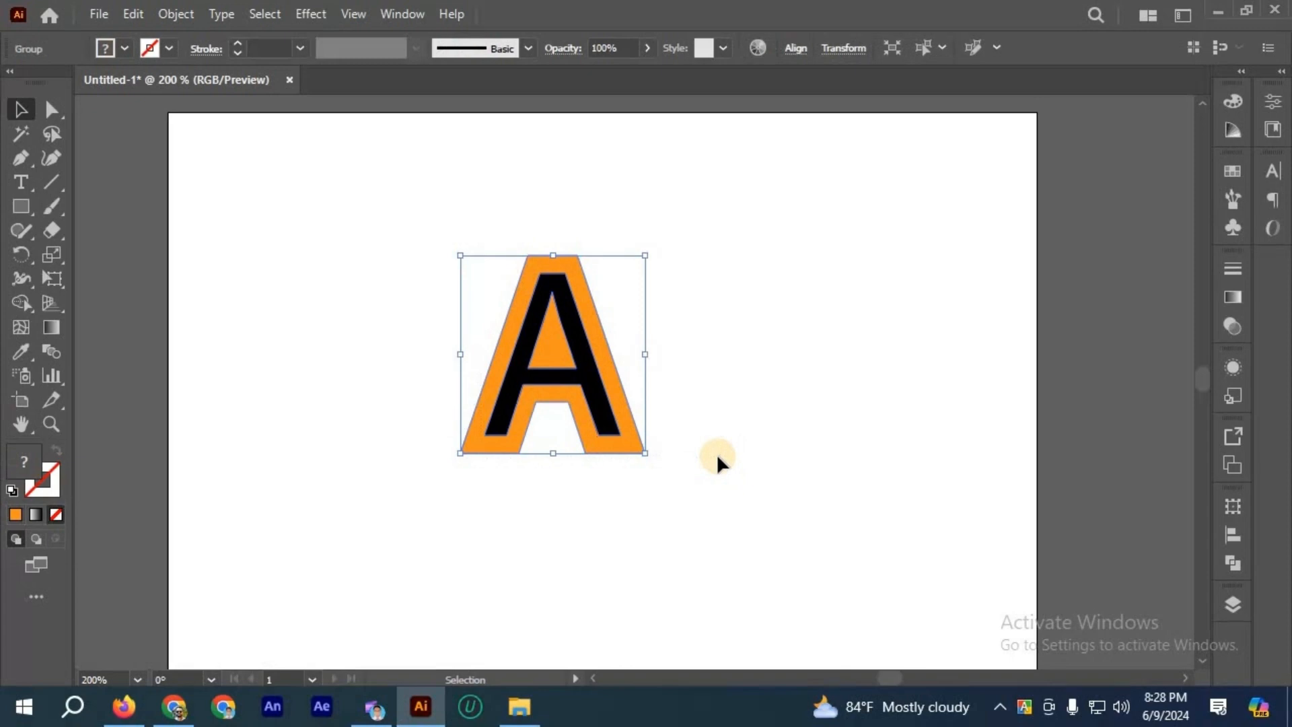
key("Delete")
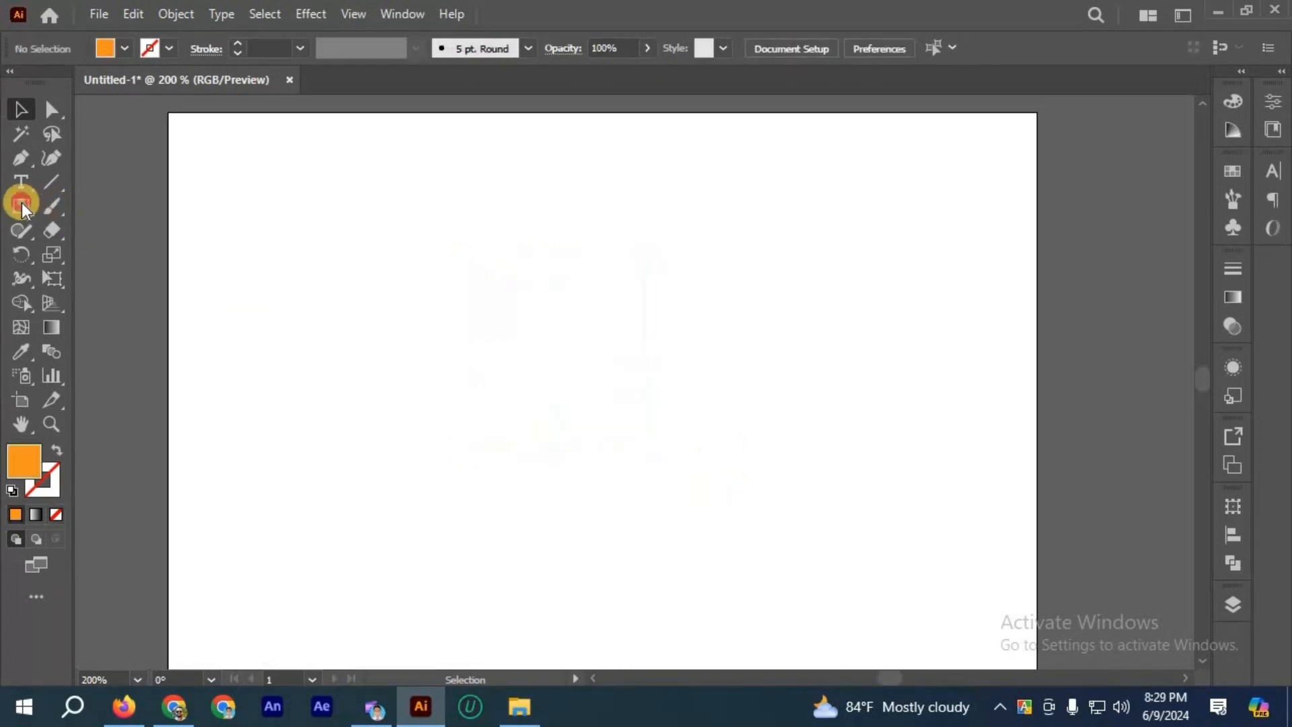
Step: Draw an orange five-pointed star in the upper middle of the artboard and enlarge it to about 160 x 152 px
left_click(21, 204)
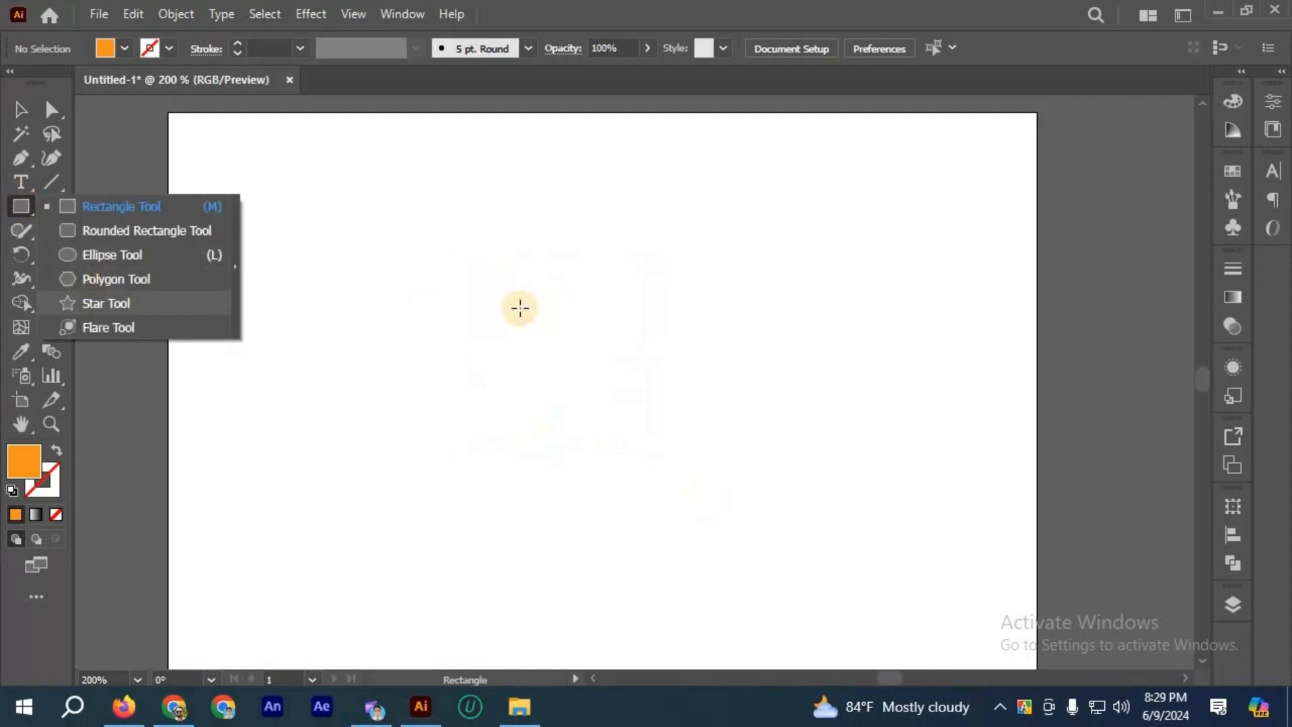
left_click_drag(521, 308, 614, 389)
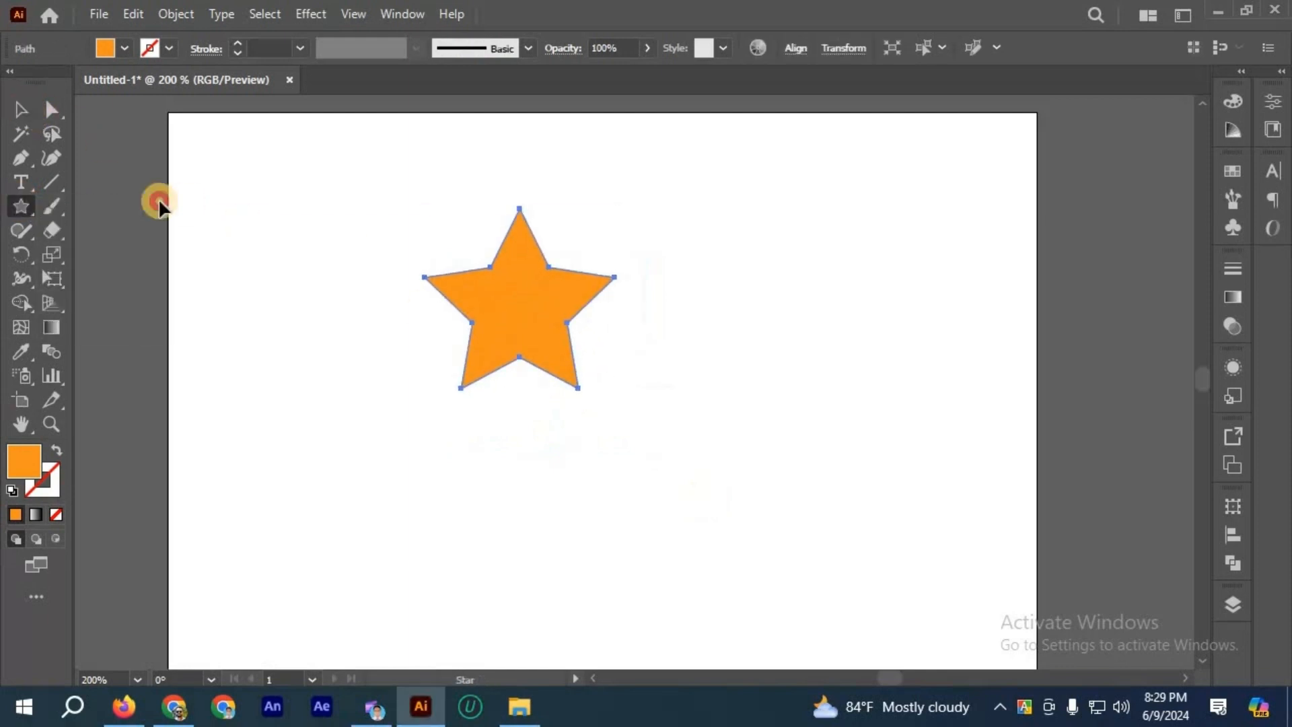
left_click(22, 109)
left_click_drag(496, 275, 529, 320)
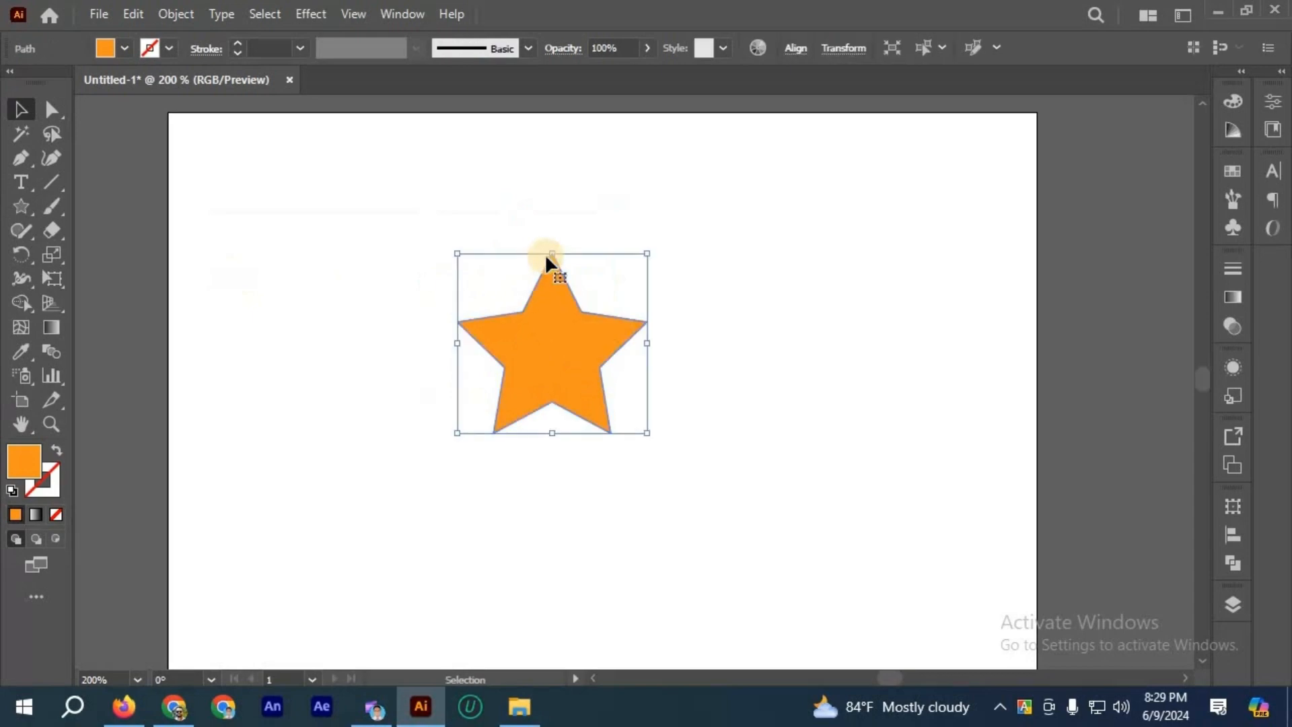
left_click_drag(545, 253, 717, 302)
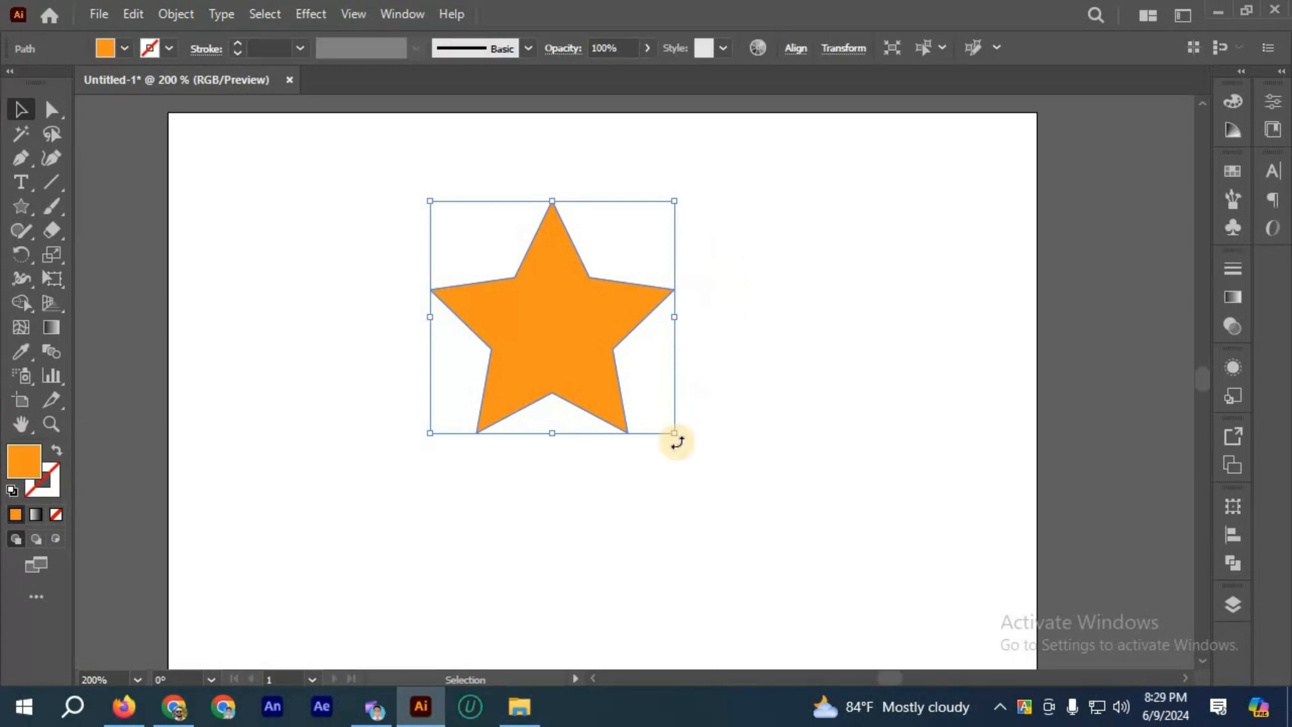
left_click_drag(674, 433, 711, 495)
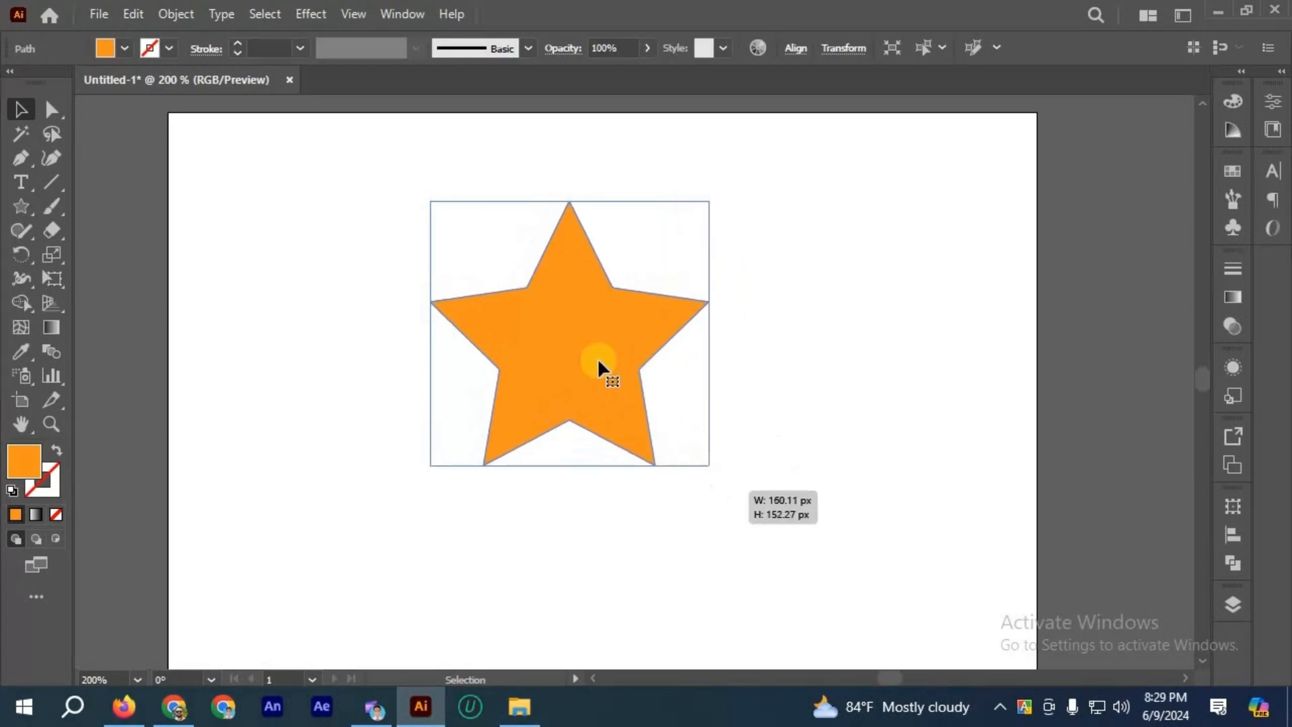
Step: Preview a 10 px Miter offset of the star and look through the available join types
left_click(180, 15)
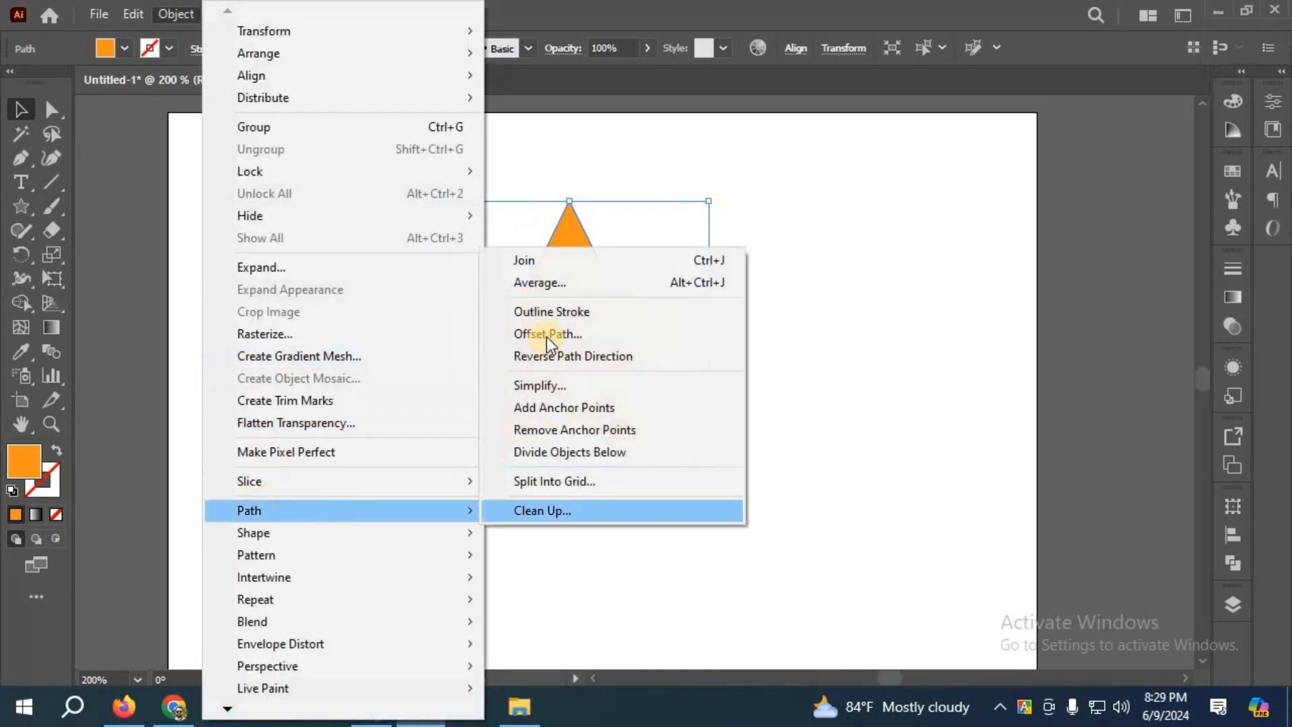
left_click(710, 333)
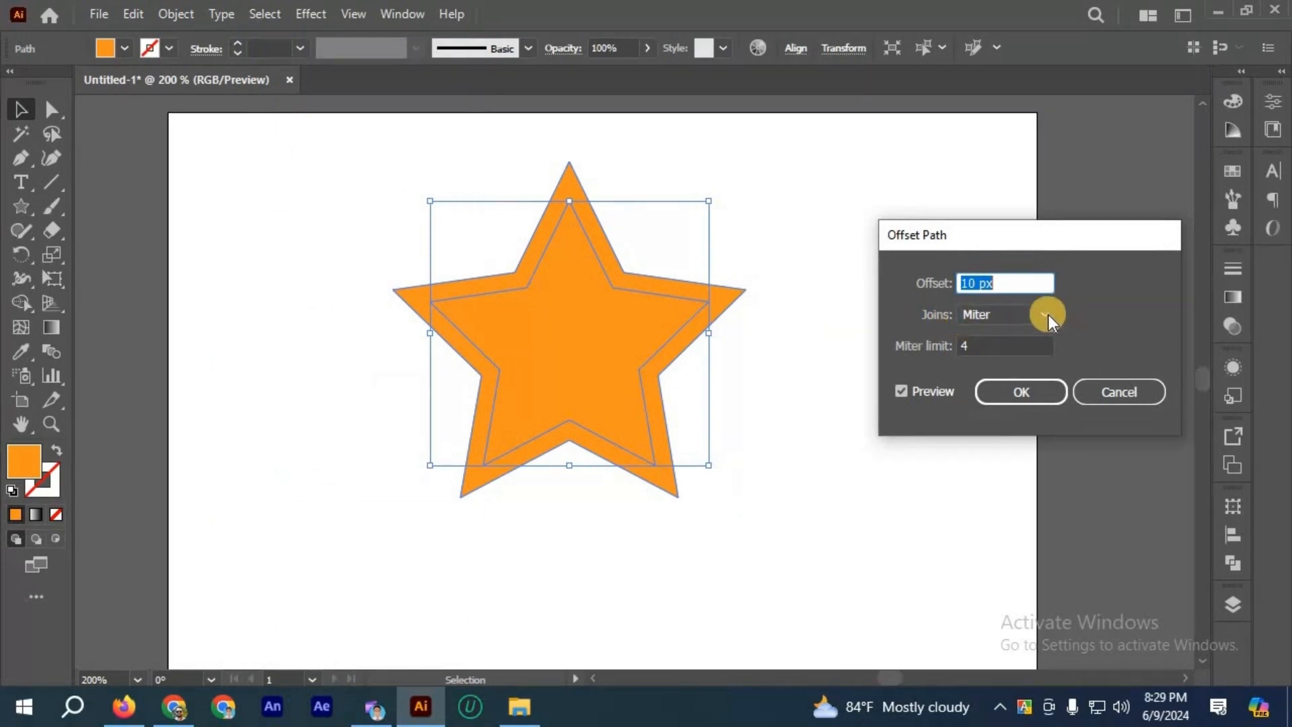
left_click(1036, 328)
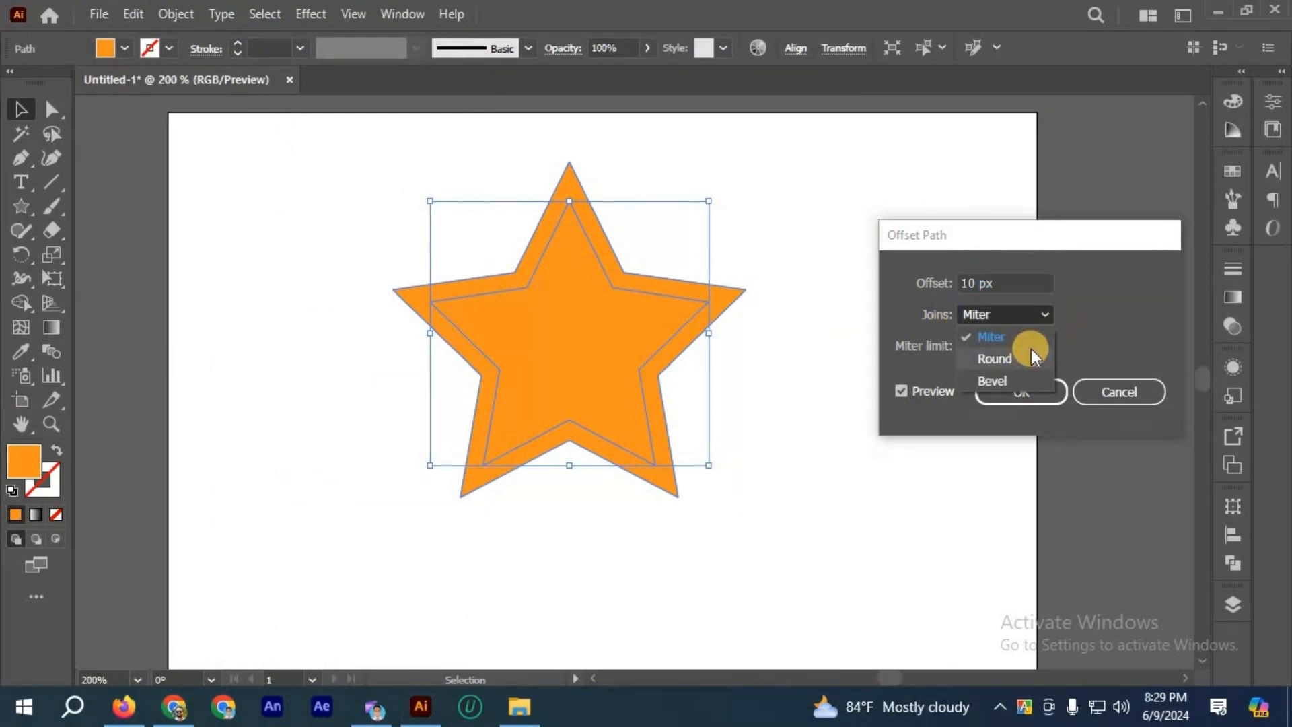
left_click(1047, 313)
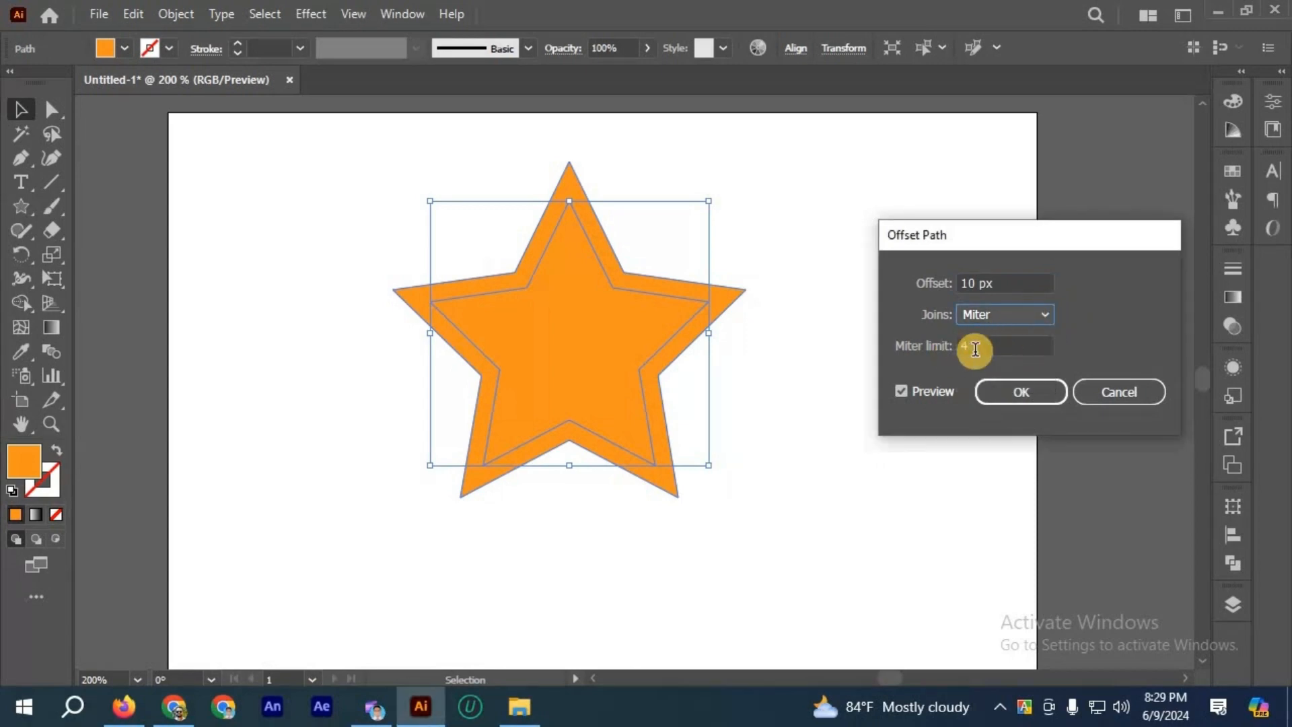
Step: Try miter limits of 20 and 50 on the star's 10 px offset, refresh the preview, and cancel the offset
left_click(946, 350)
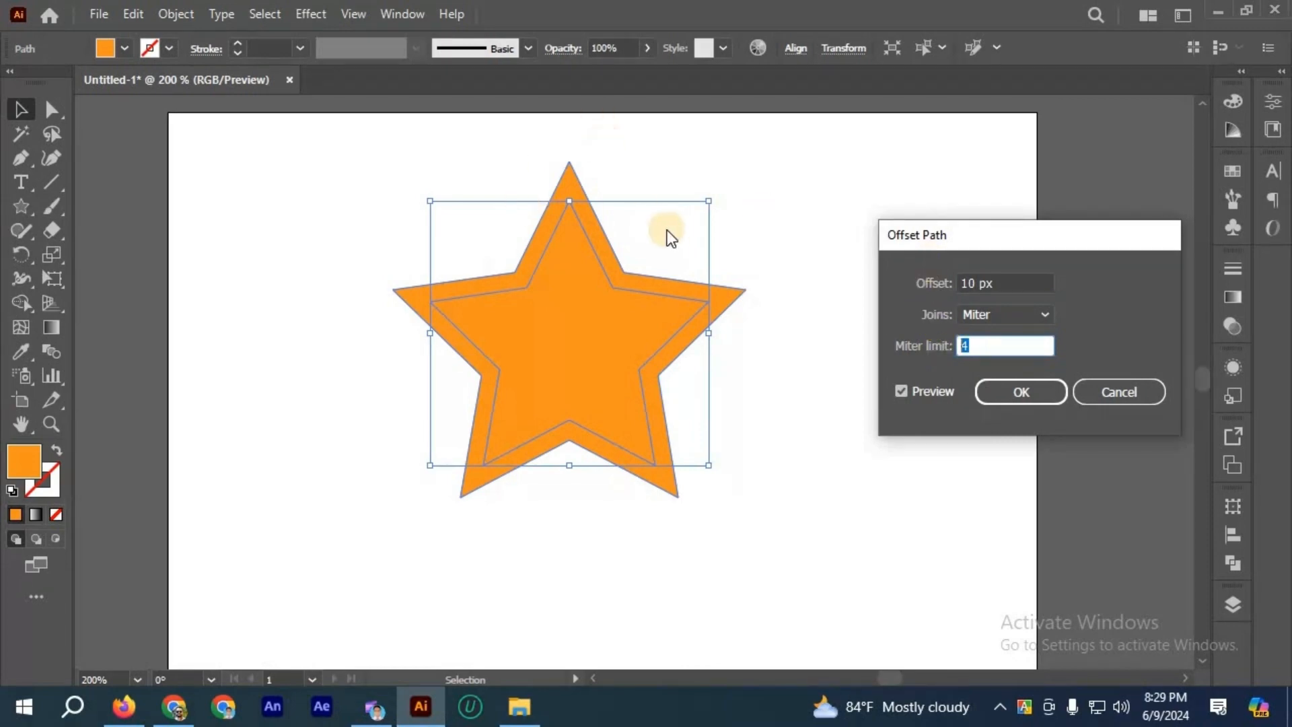
type("20")
left_click_drag(974, 346, 944, 347)
type("50")
left_click(911, 390)
left_click(912, 390)
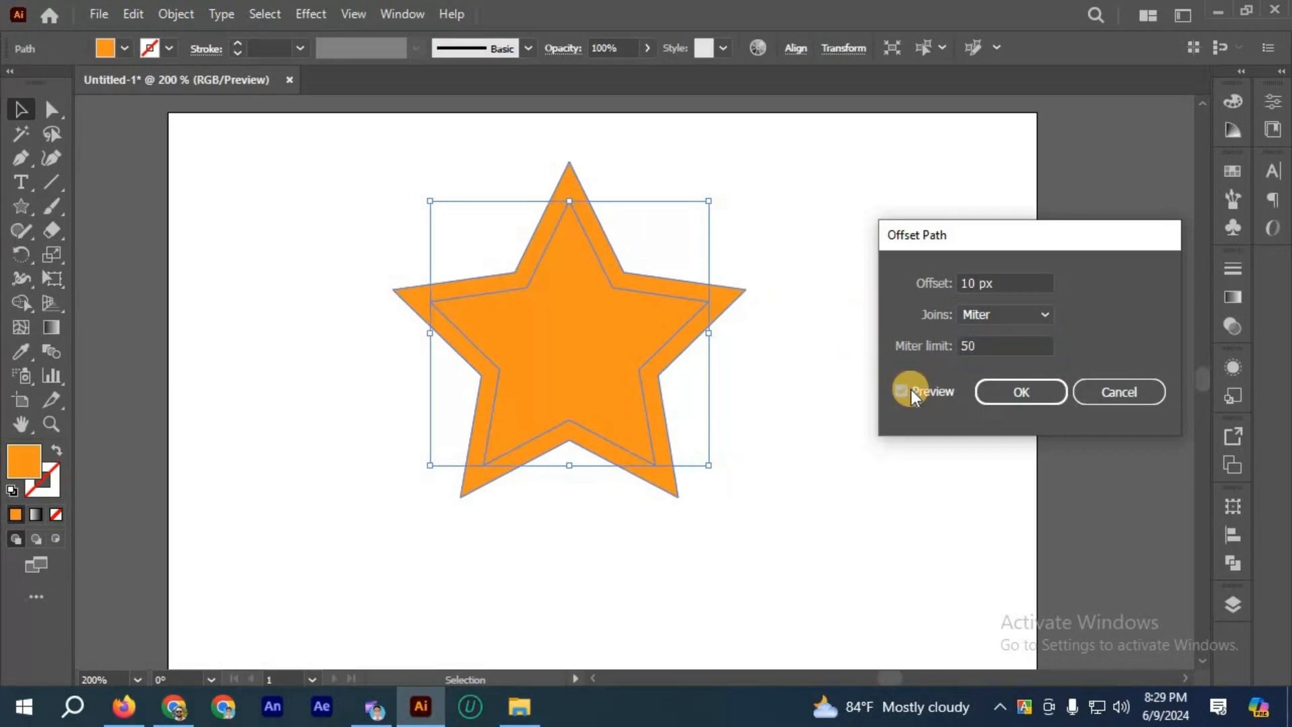
left_click(1015, 382)
left_click(1082, 391)
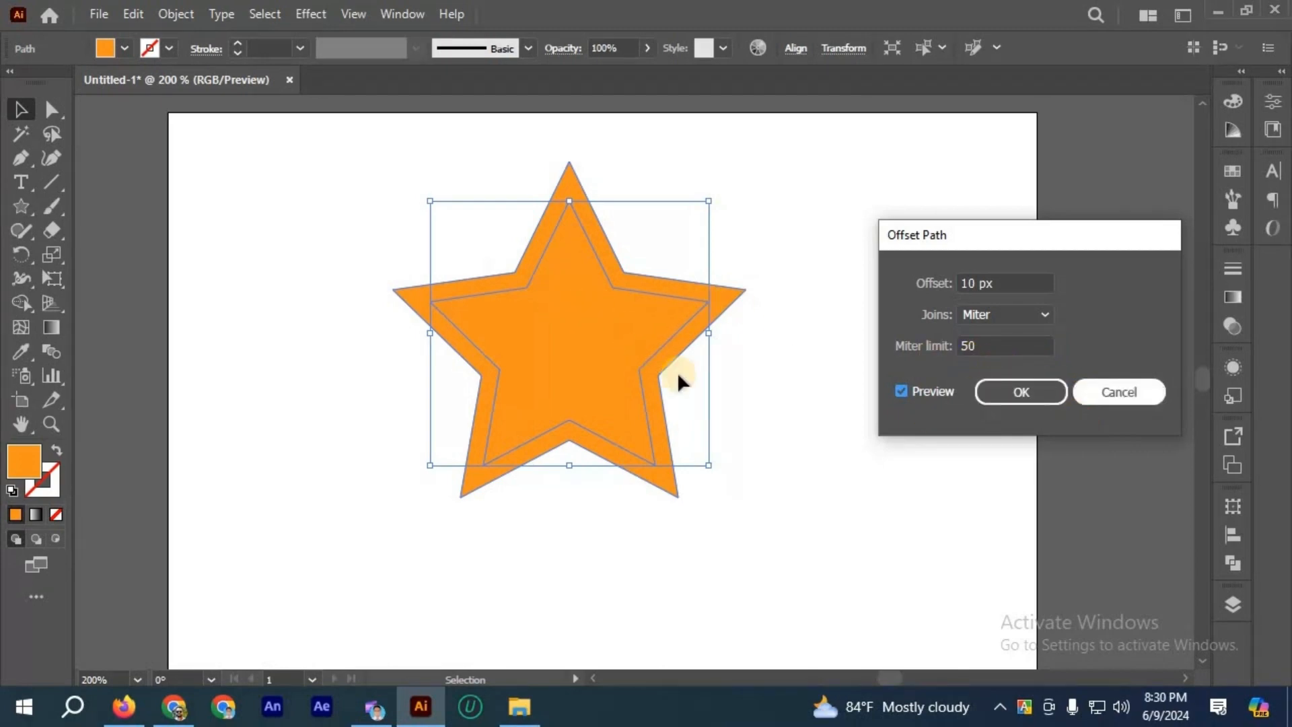
Step: Draw a closed, curved shape with three sharp tips beside the star using the Pen tool, and deselect it
left_click(20, 162)
left_click(764, 383)
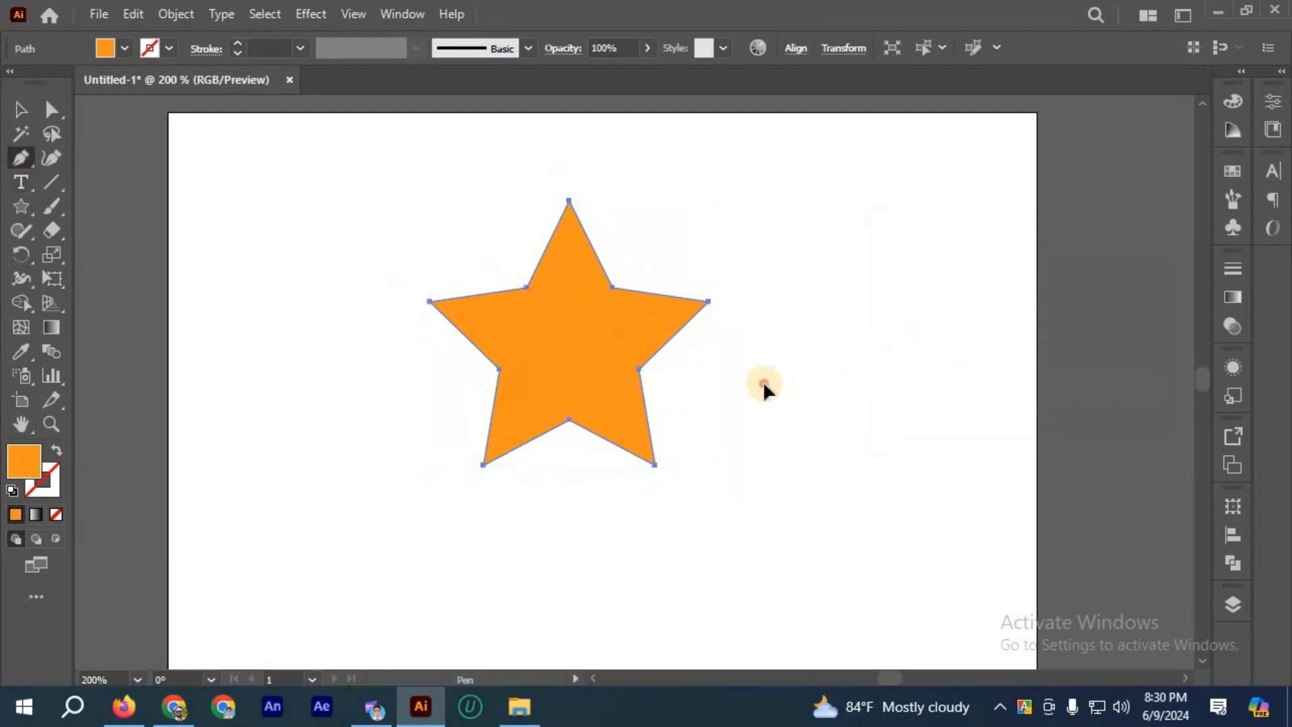
left_click_drag(847, 301, 877, 228)
left_click(847, 300)
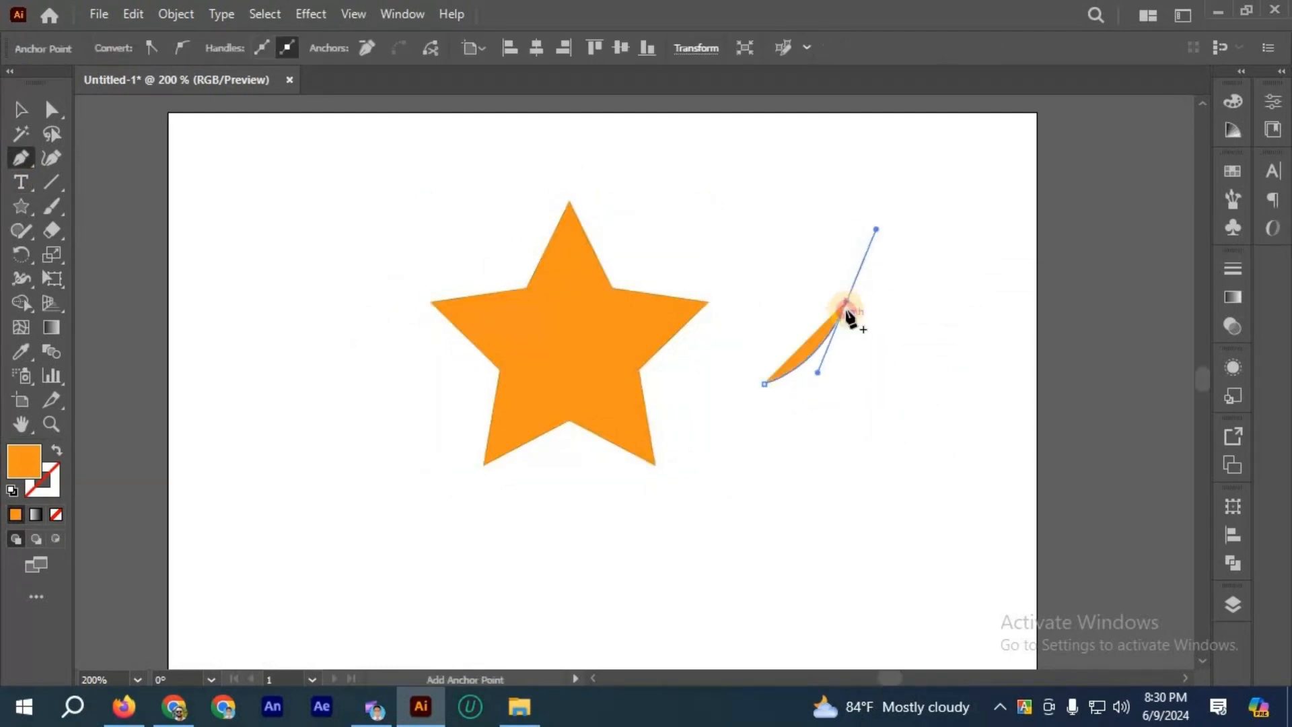
key("ctrl+equal")
key("ctrl+equal")
left_click_drag(829, 406, 801, 469)
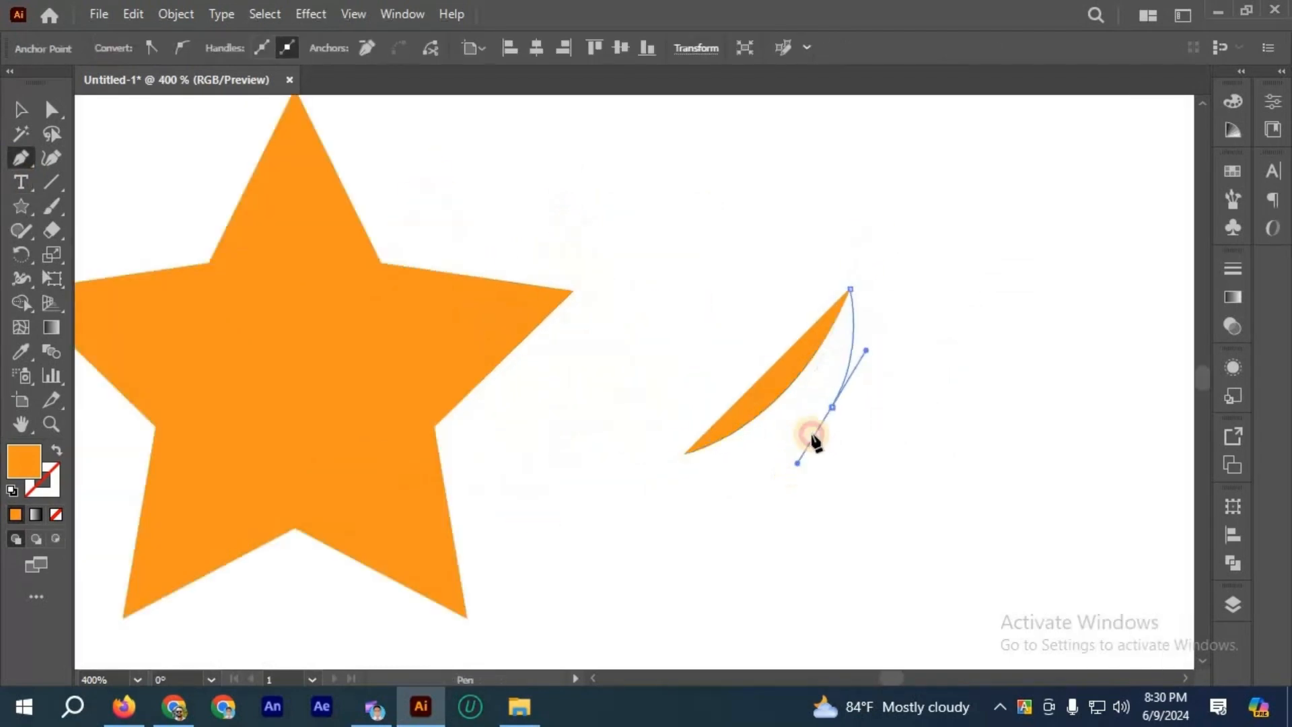
left_click(831, 407)
left_click_drag(882, 394, 916, 376)
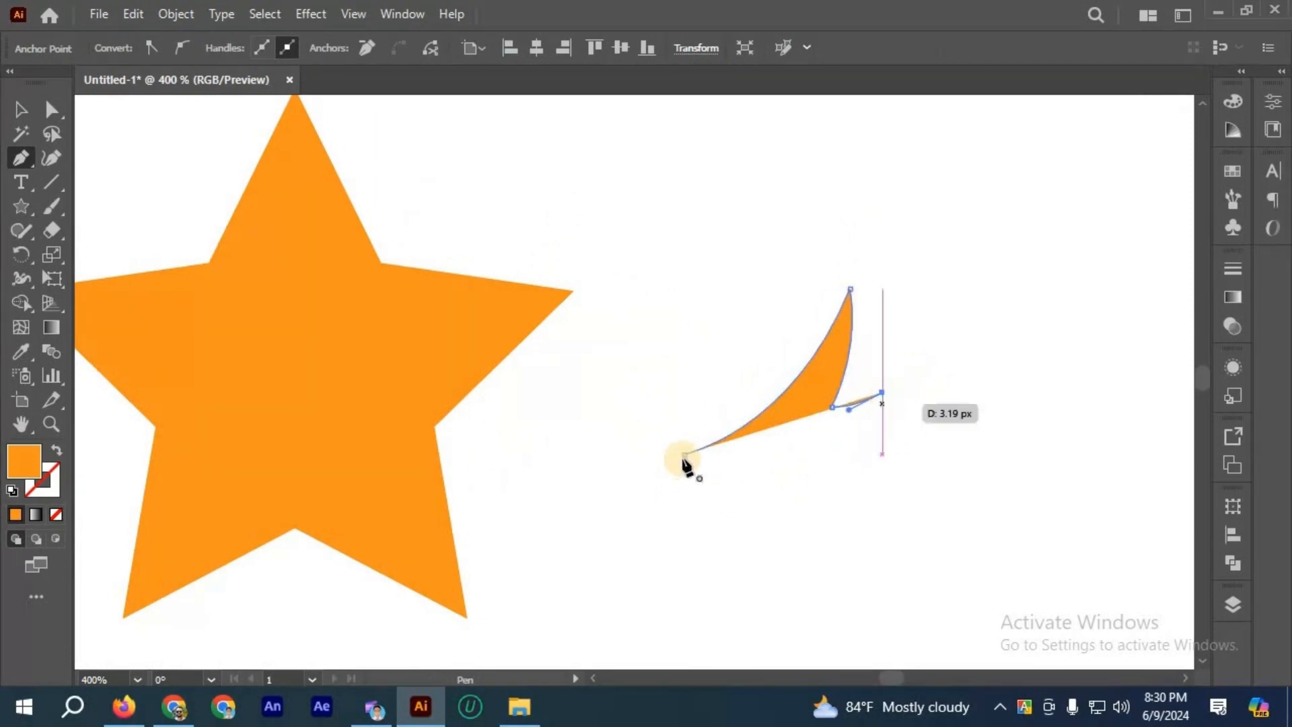
left_click_drag(685, 454, 548, 445)
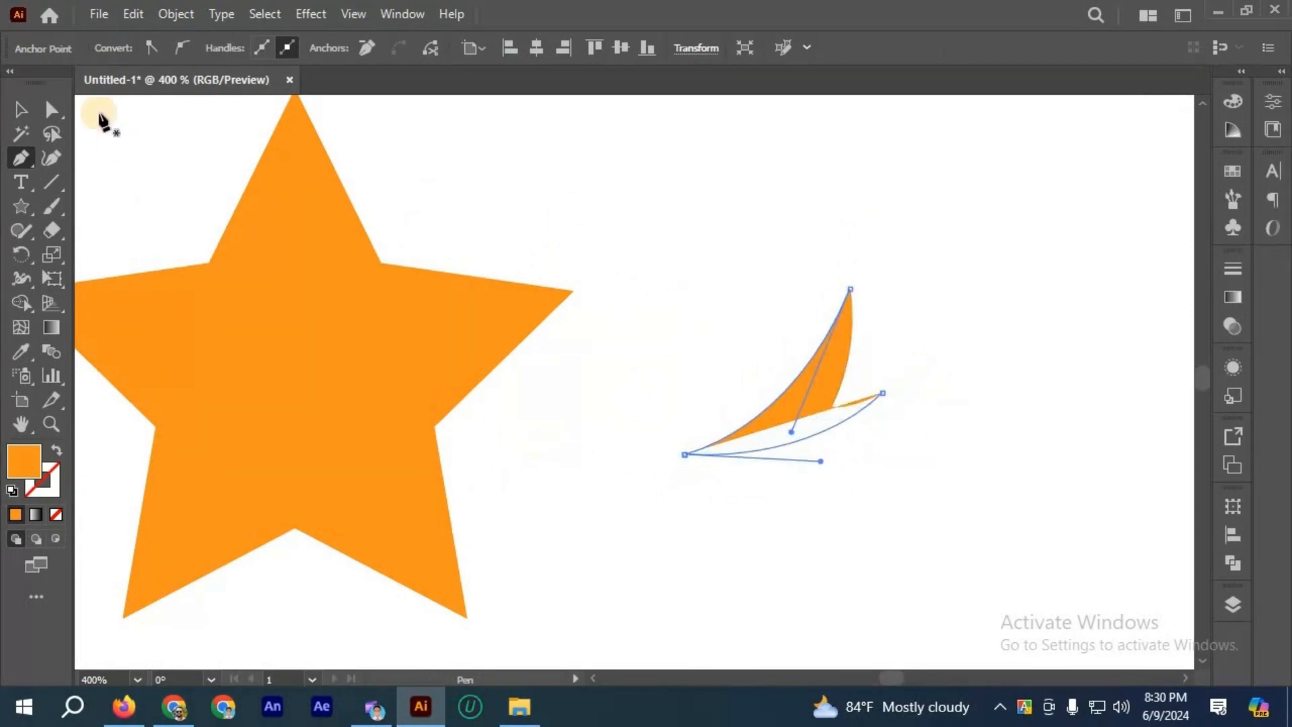
left_click(21, 109)
left_click(552, 207)
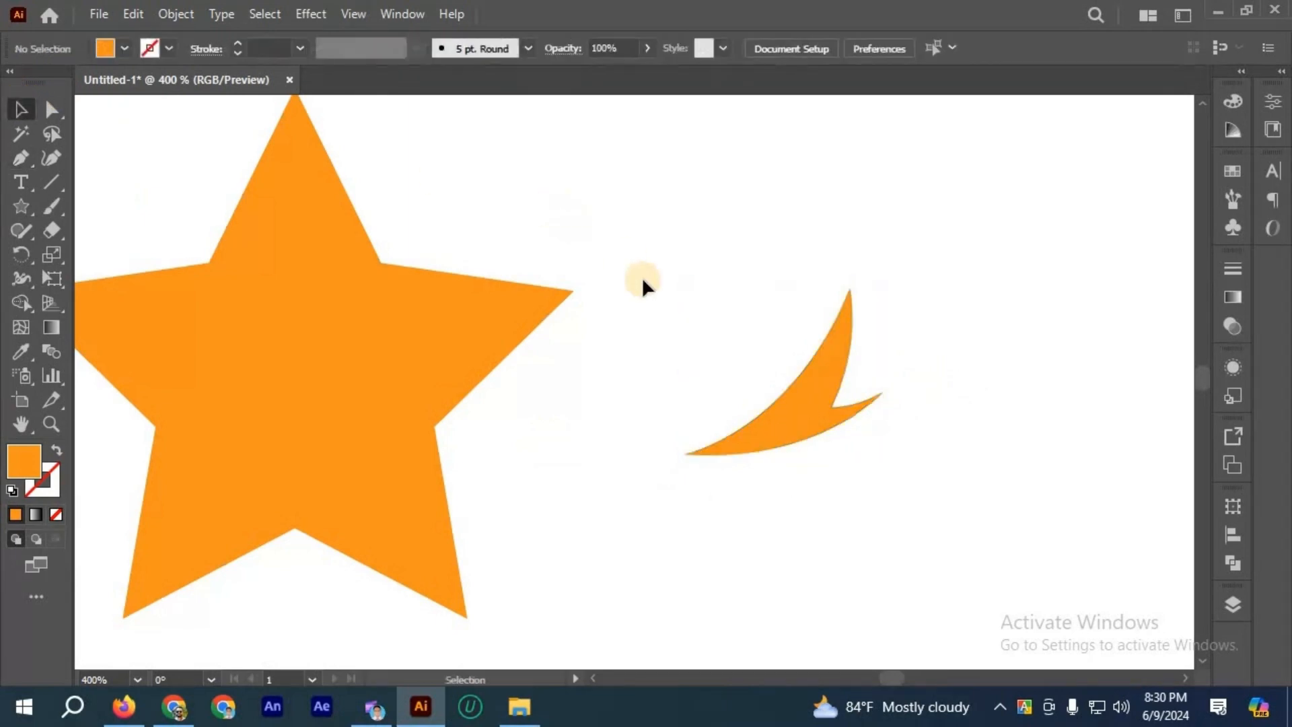
Step: Select the curved pen-drawn shape and scale it up to roughly twice its size
scroll(666, 310, "down", 3)
scroll(685, 331, "right", 3)
left_click(696, 337)
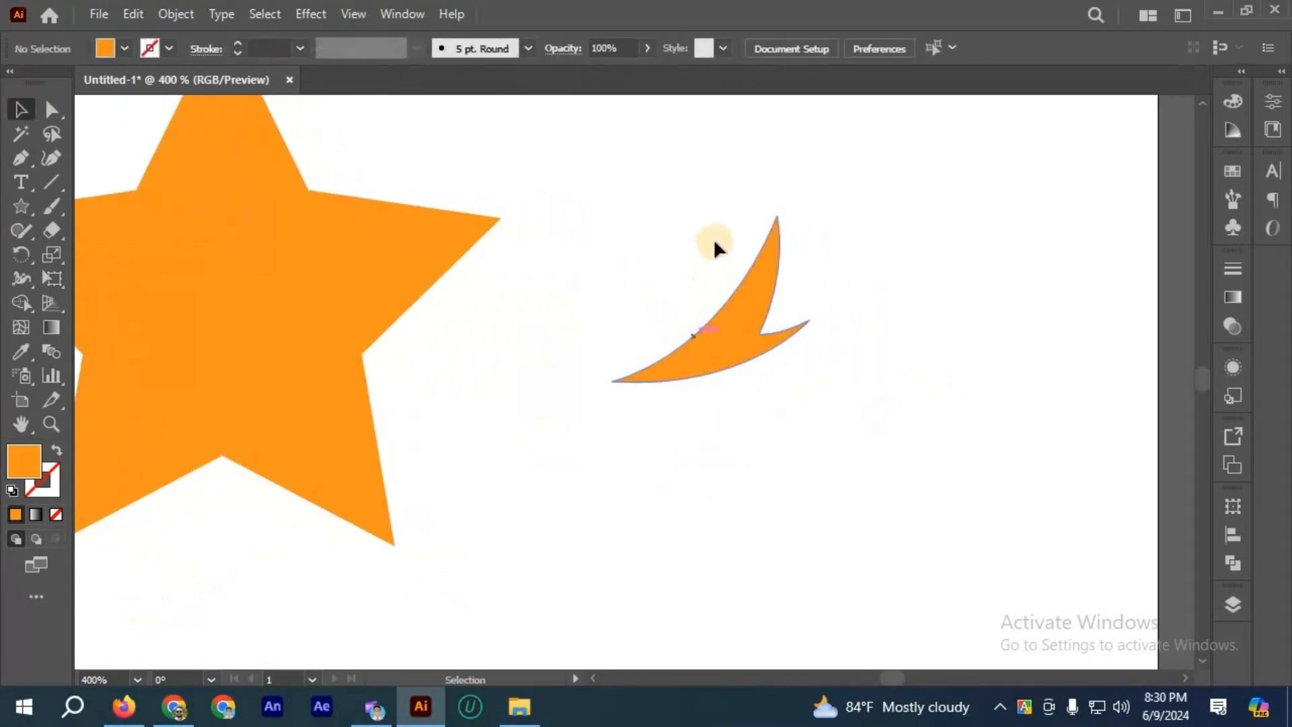
left_click_drag(715, 182, 173, 9)
left_click(173, 14)
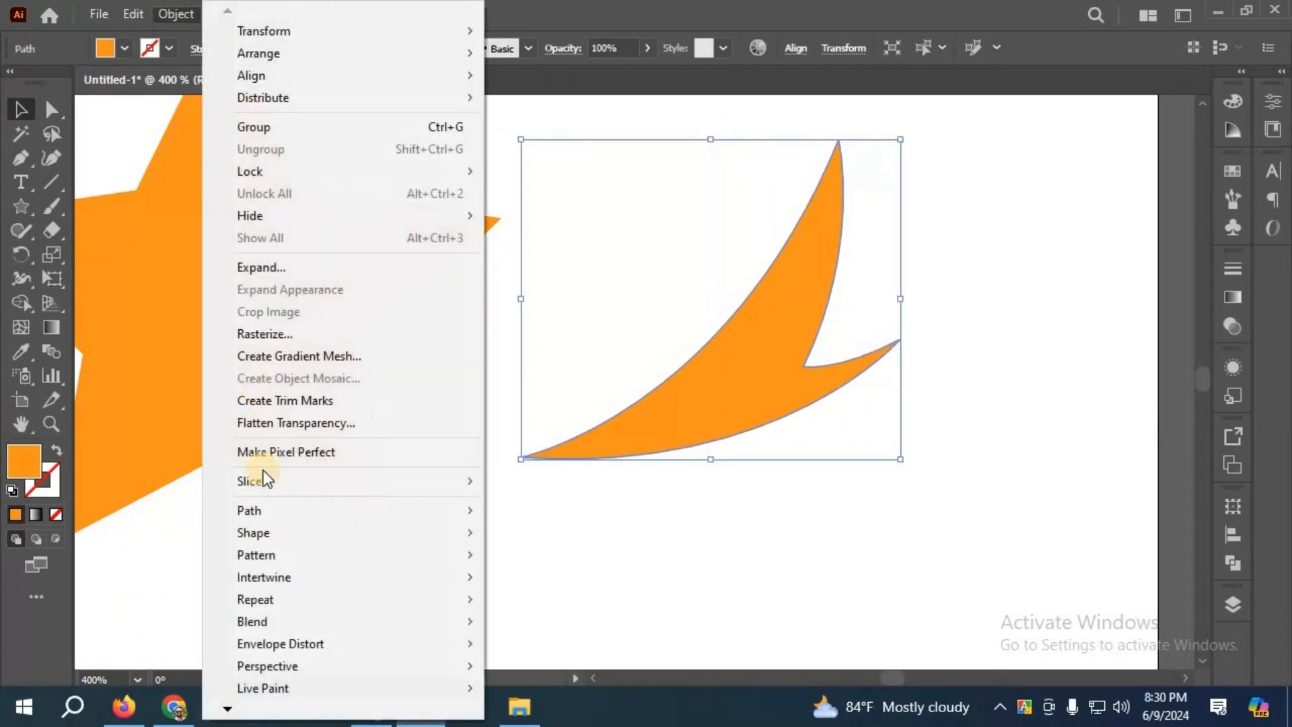
mouse_move(475, 510)
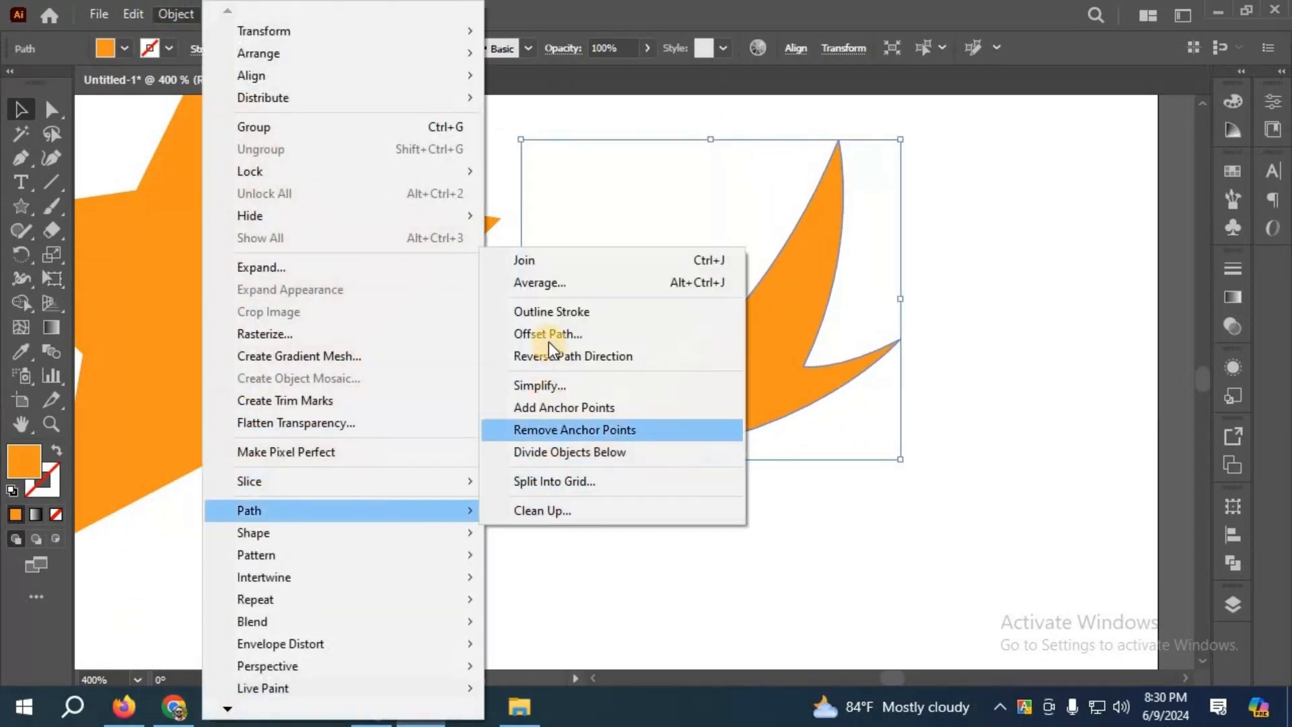
left_click(548, 342)
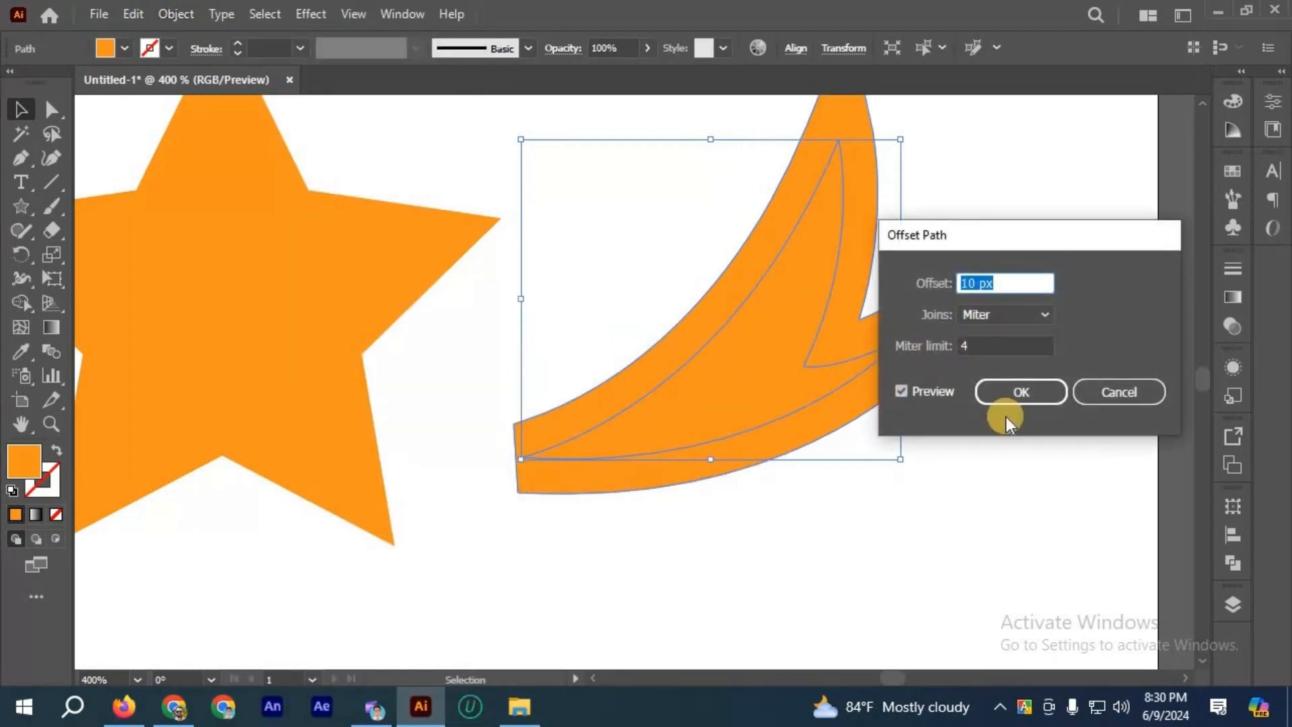
key("Escape")
Step: Preview a 10 px Miter offset of the curved shape and try miter limits of 15, 7 and 10
scroll(583, 291, "down", 2)
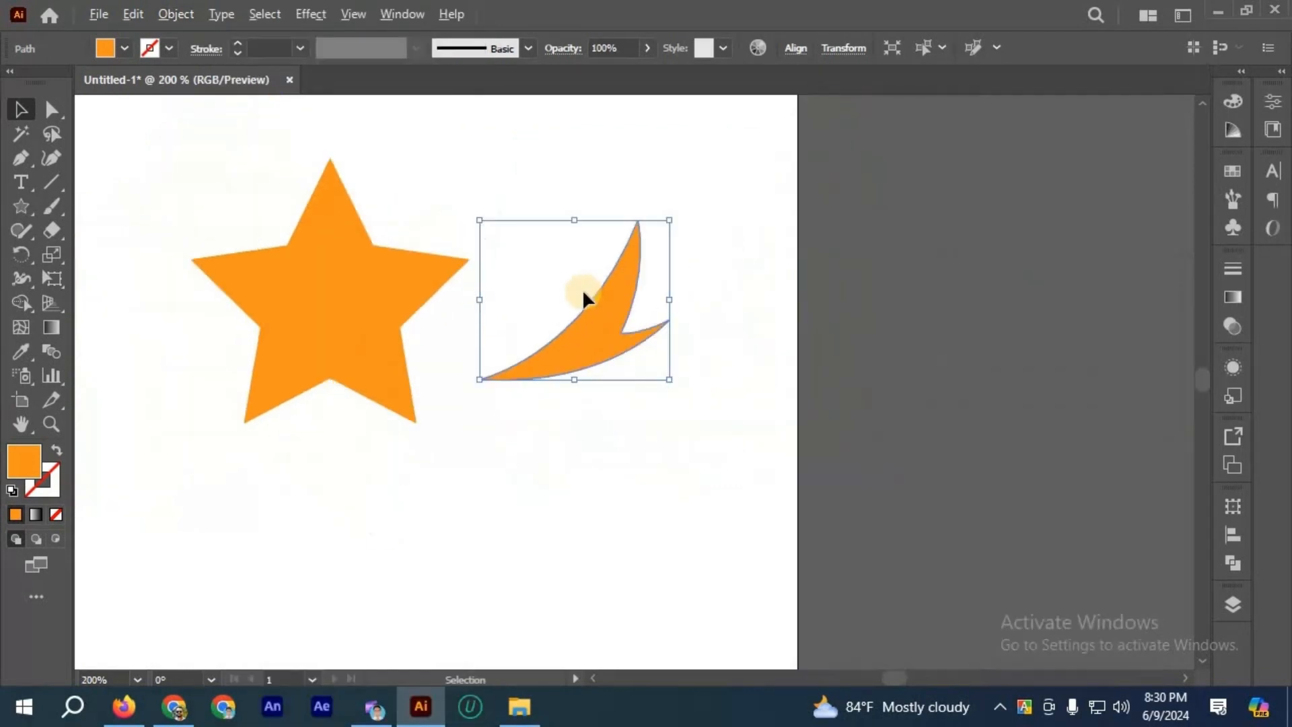
scroll(578, 296, "up", 1)
scroll(578, 296, "up", 1)
scroll(314, 148, "up", 1)
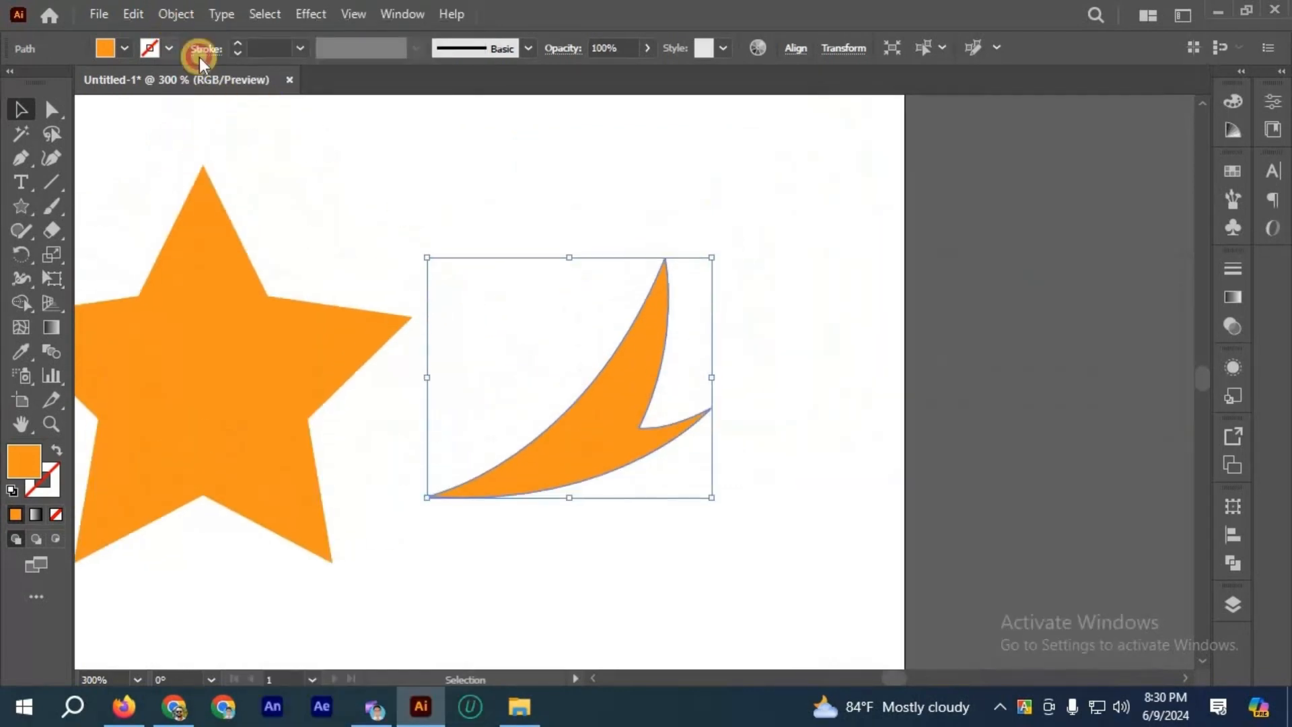
left_click(176, 14)
mouse_move(340, 508)
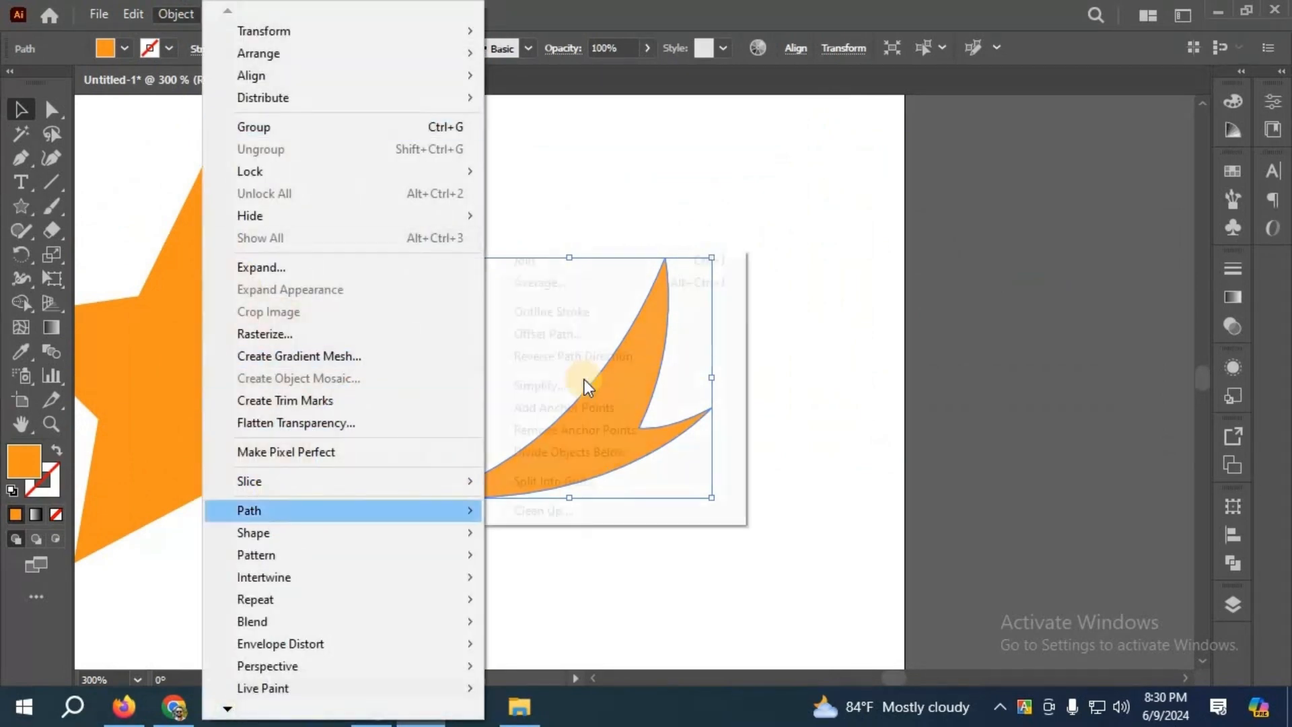
left_click(571, 339)
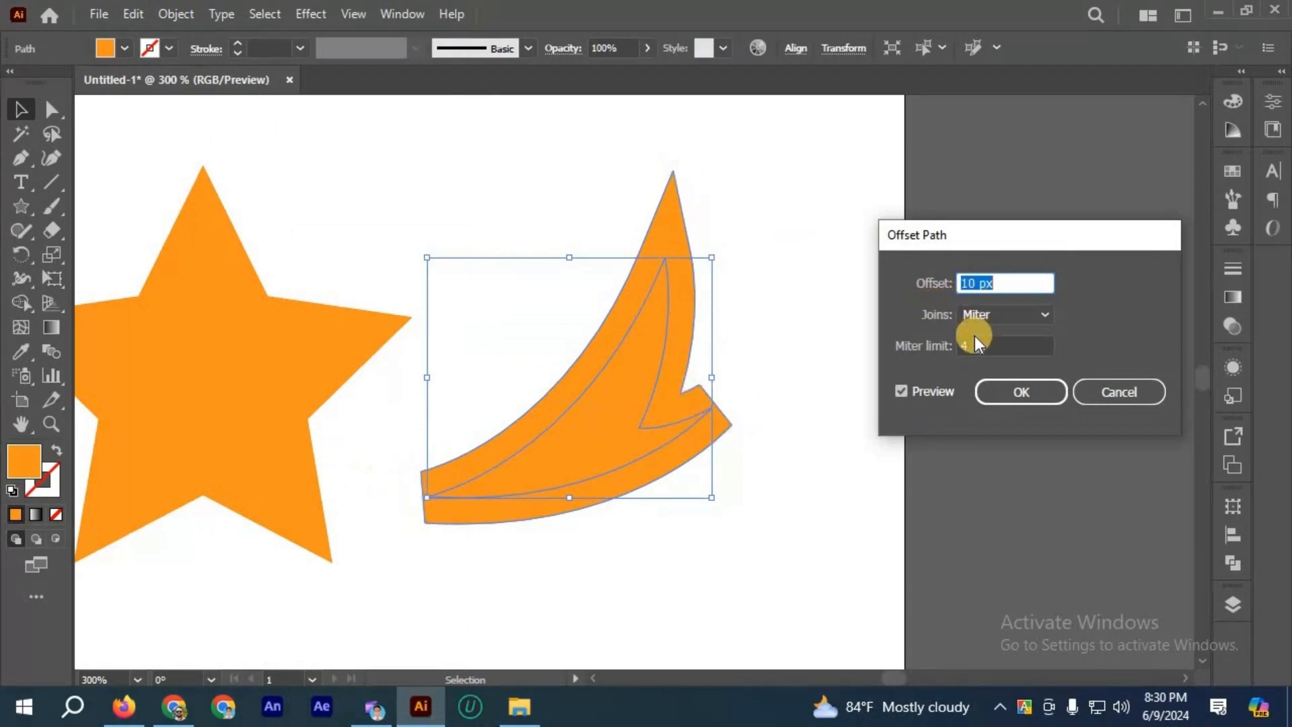
left_click(929, 336)
type("15")
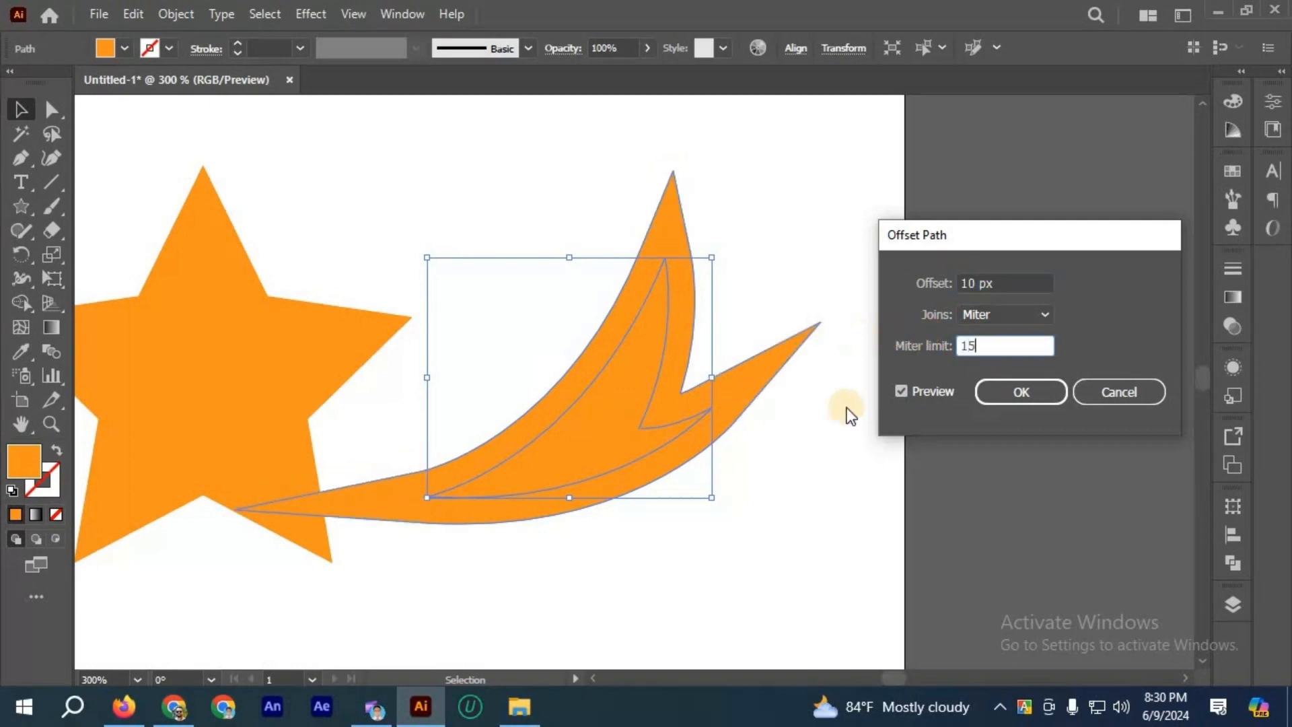
left_click(931, 347)
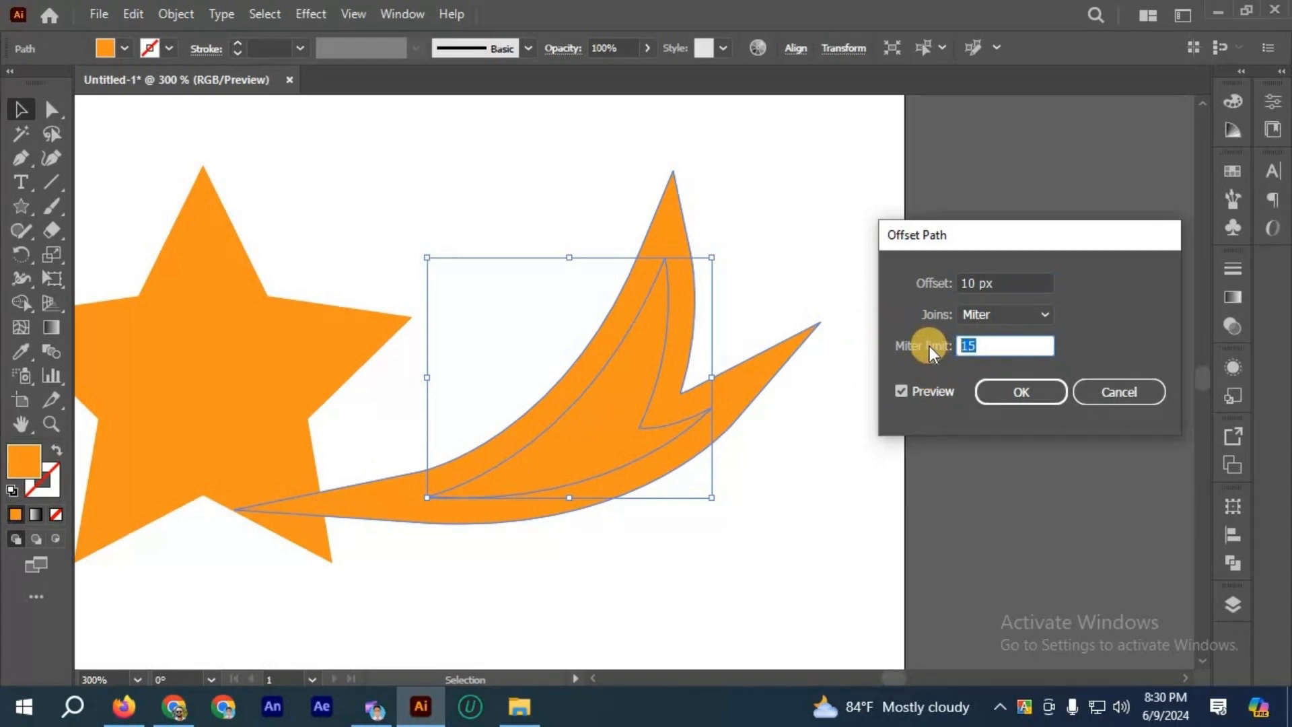
type("7")
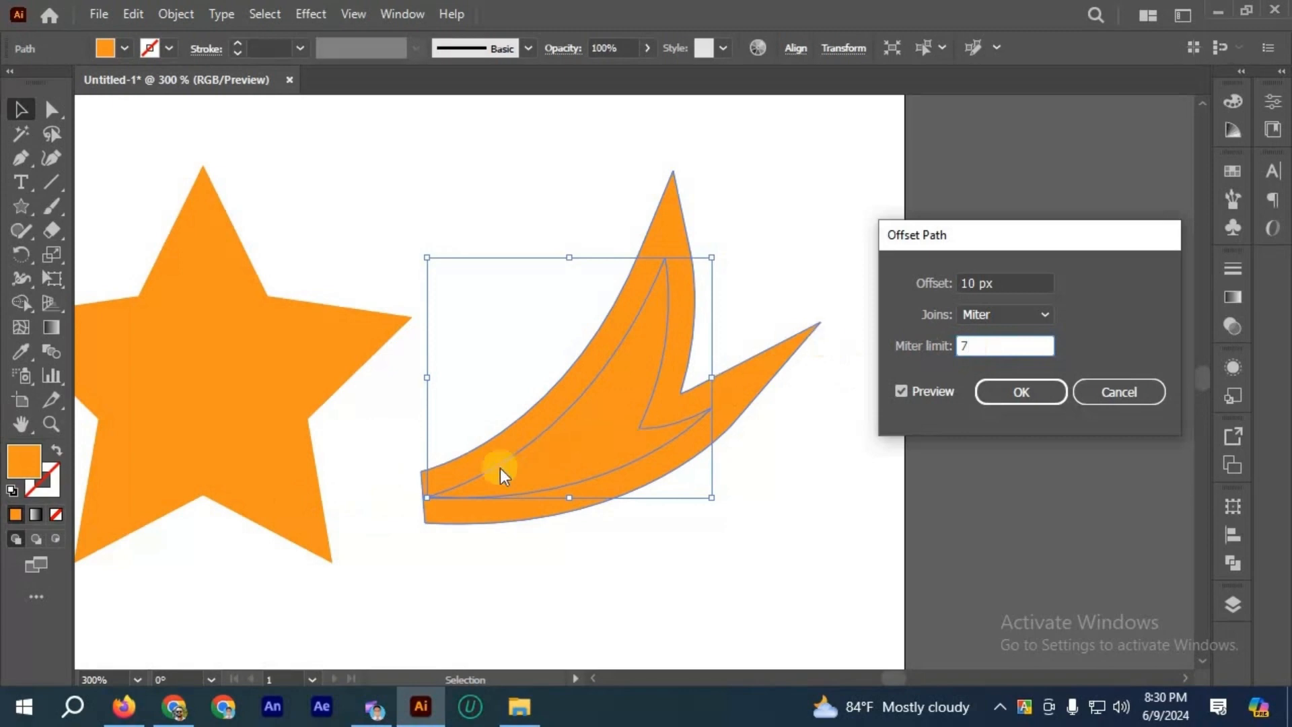
left_click(895, 351)
type("10")
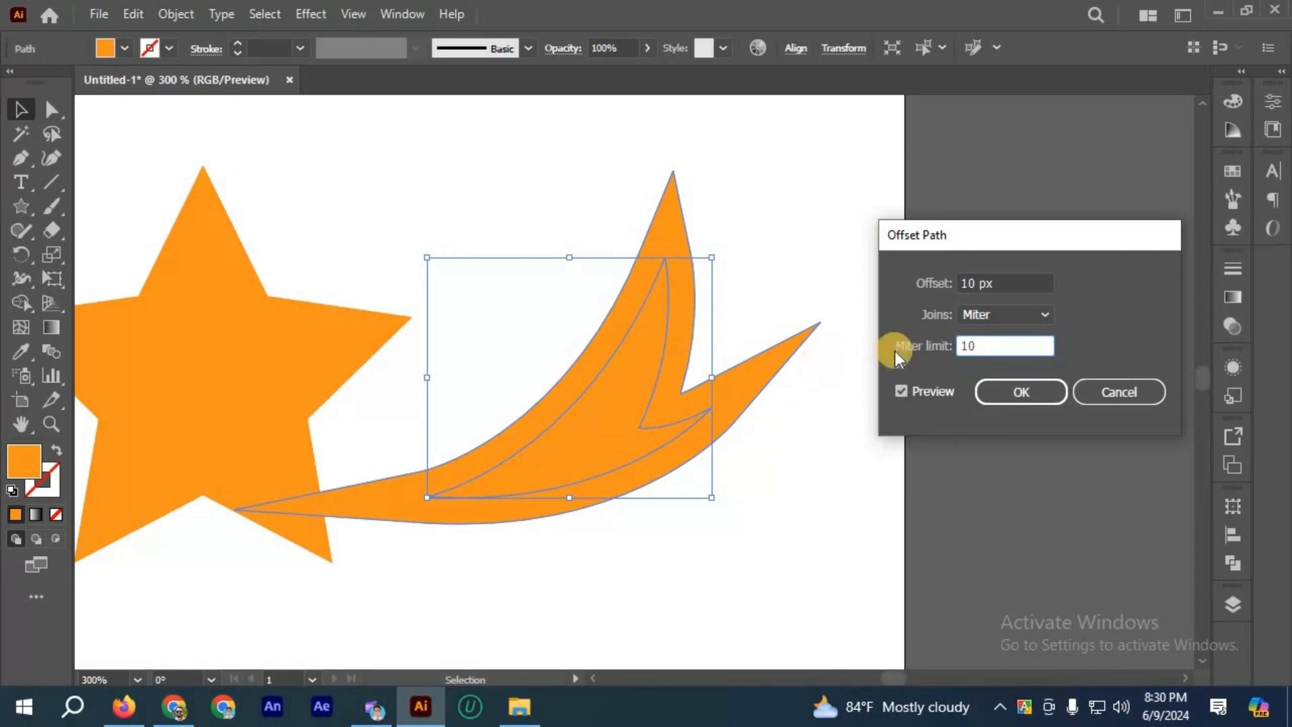
Step: Compare the Round, Bevel and Miter joins on the curved shape's 10 px offset, cancel the offset and deselect the shape
left_click(1128, 395)
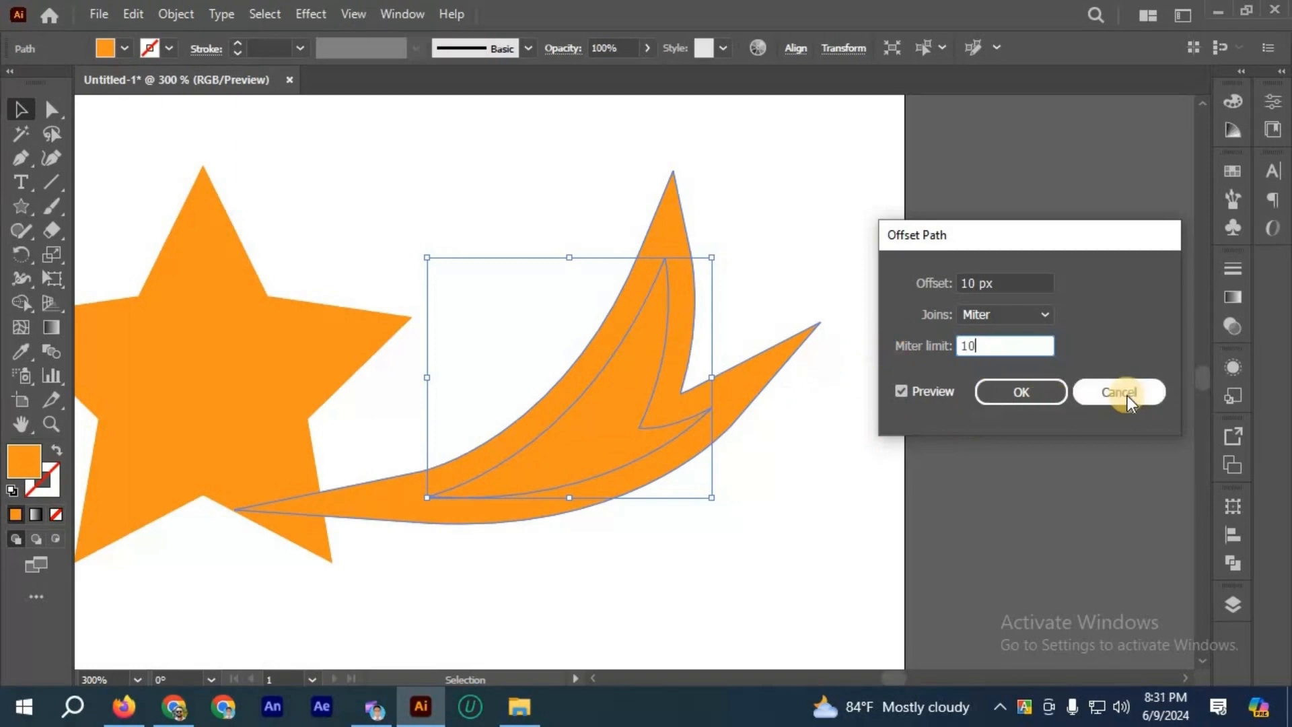
left_click(1049, 313)
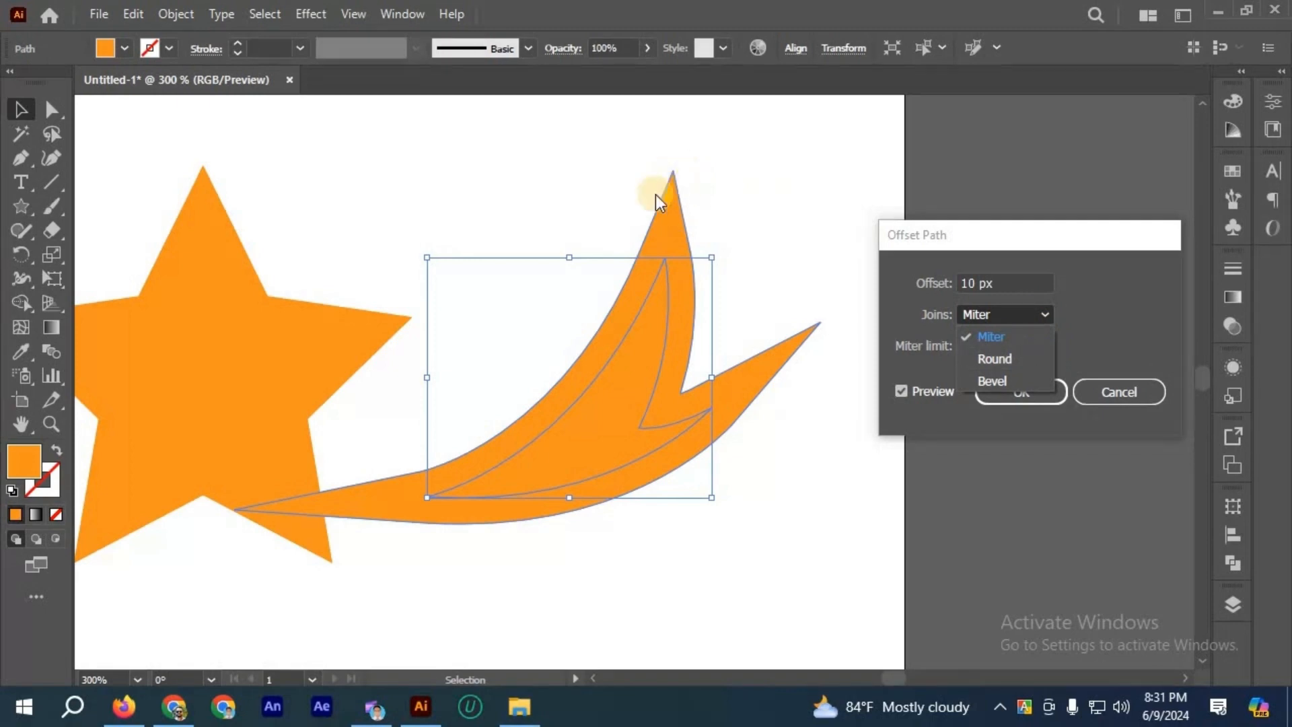
left_click(988, 356)
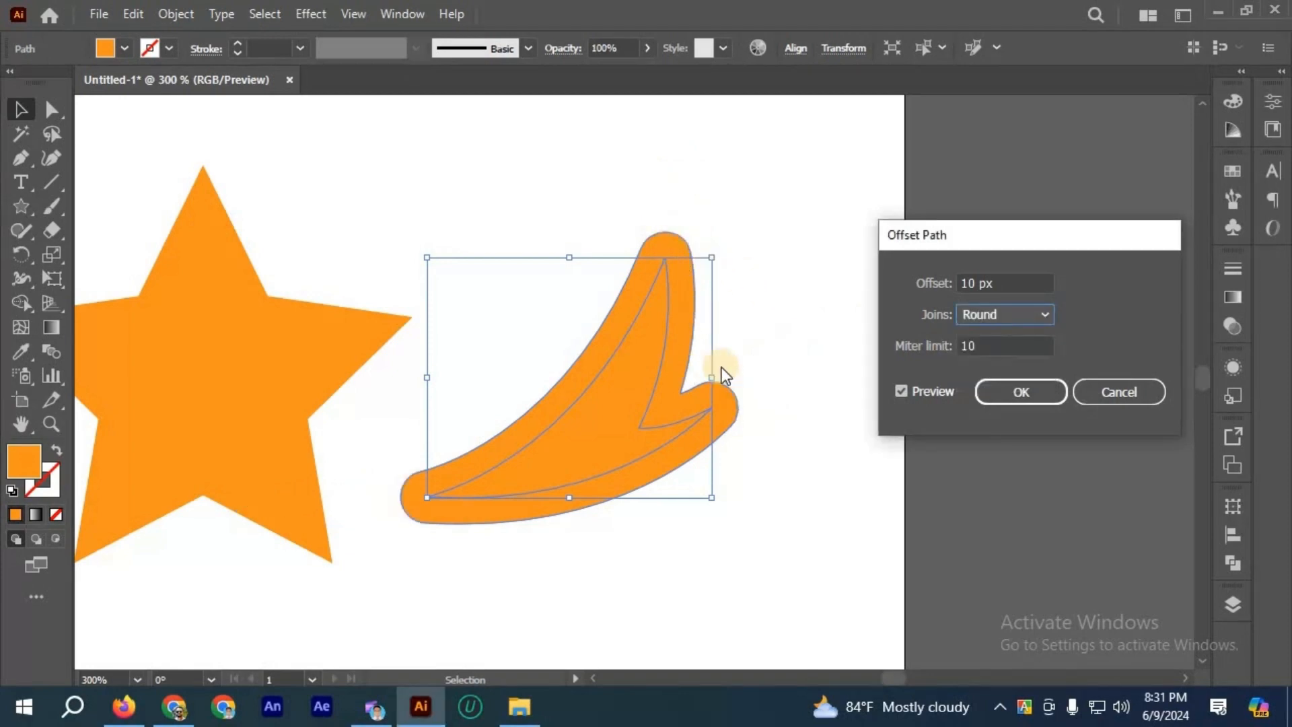
left_click(1045, 316)
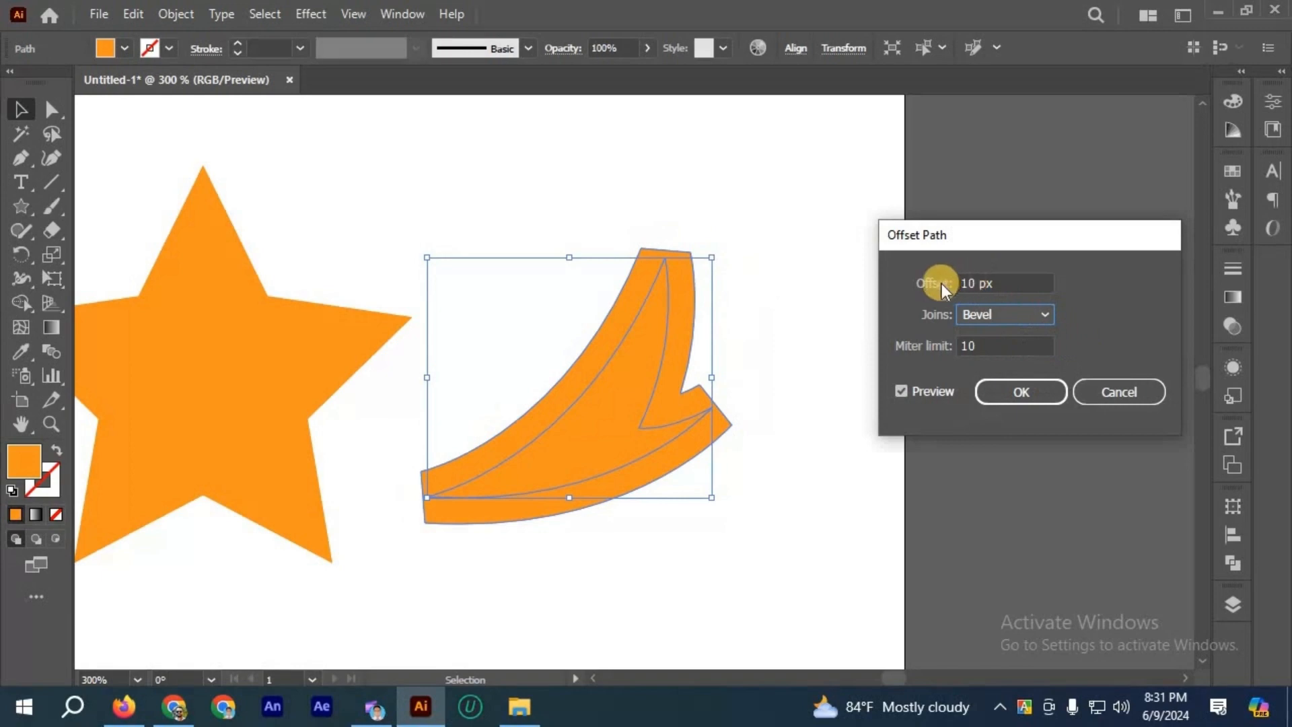
left_click(1046, 314)
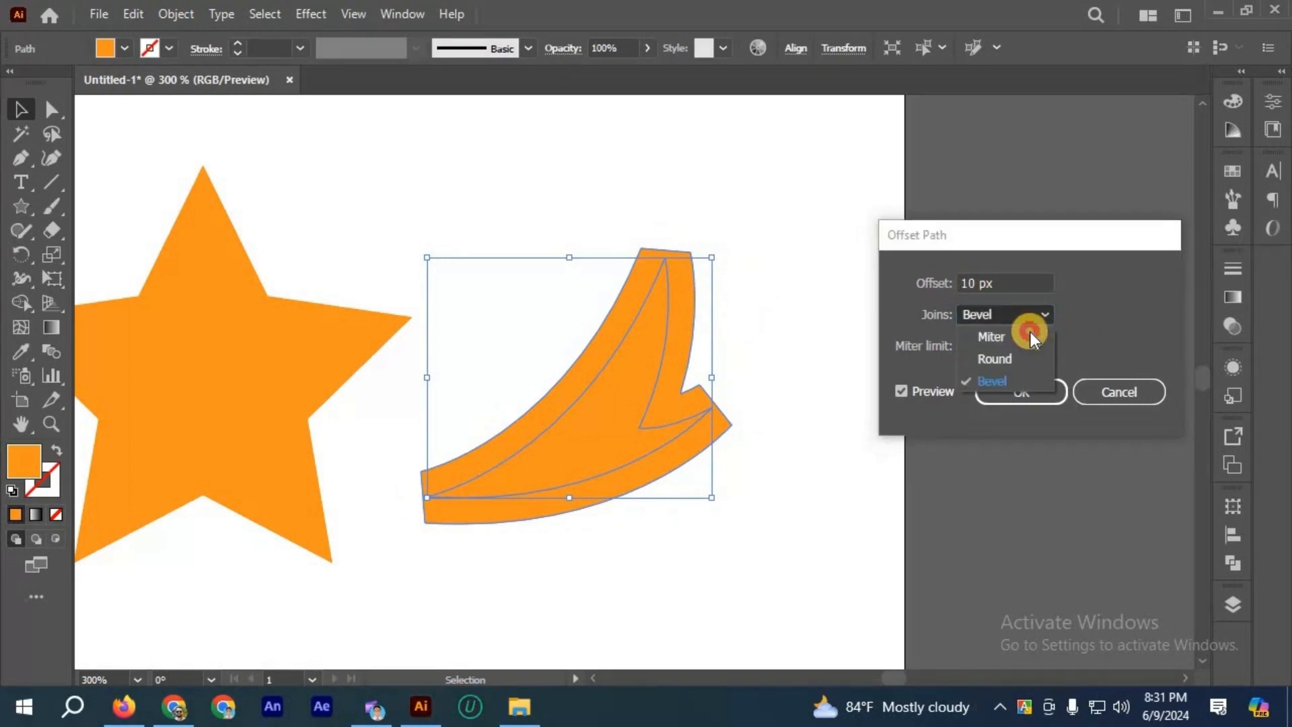
left_click(1044, 325)
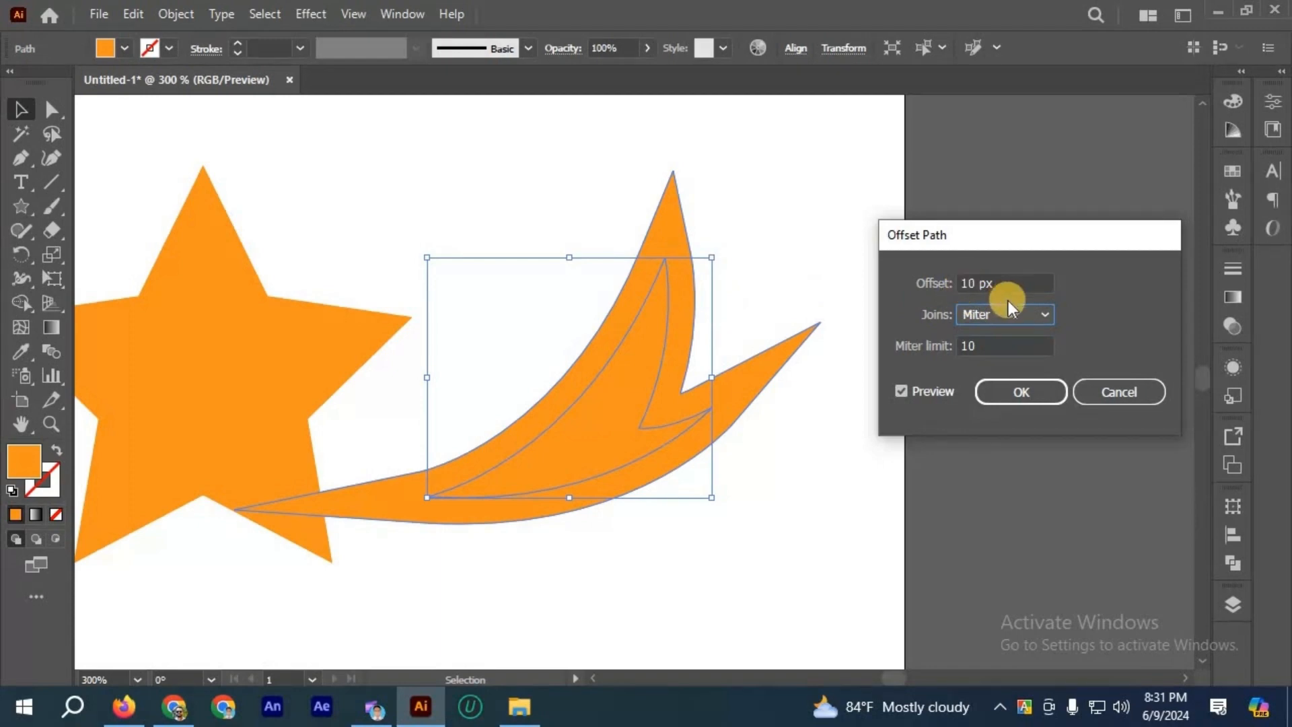
key("Escape")
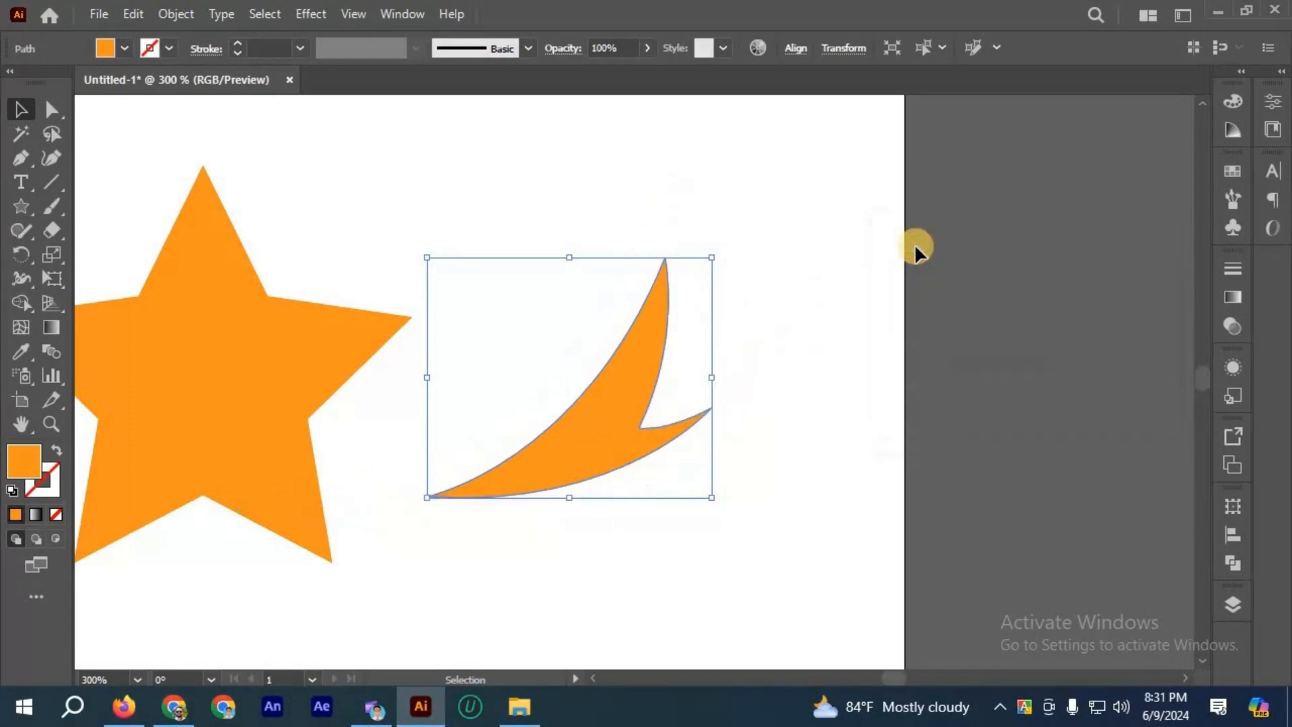
left_click(916, 247)
Step: Move the curved shape over the middle of the star and bring it to the front
scroll(916, 247, "down", 2)
scroll(818, 274, "up", 1)
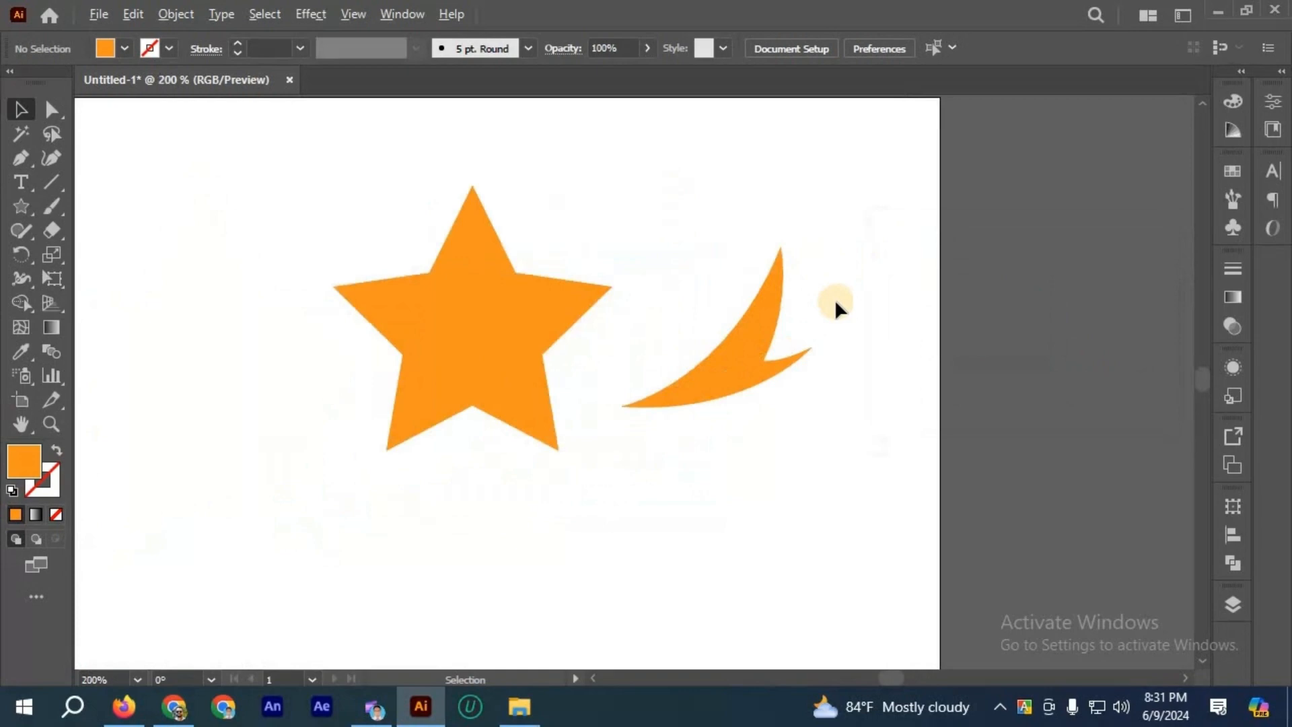
left_click(776, 314)
left_click(879, 329)
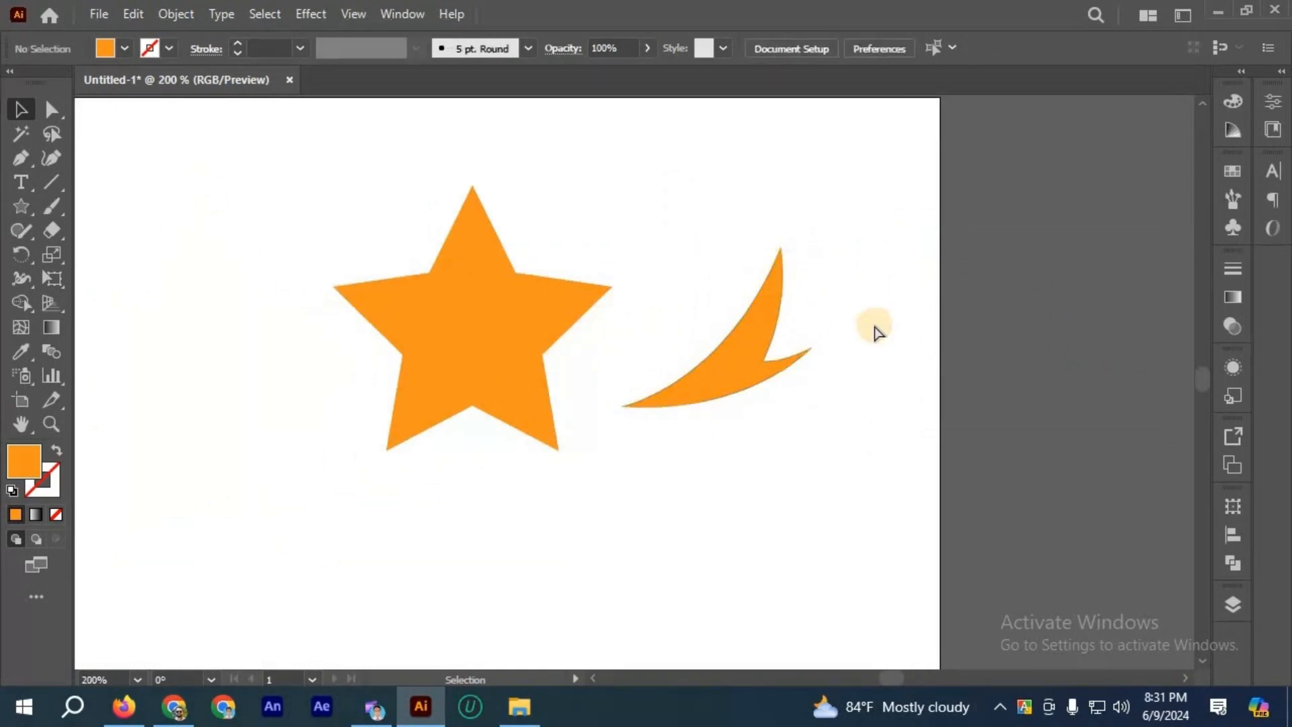
scroll(840, 335, "left", 4)
left_click_drag(844, 373, 580, 351)
right_click(649, 556)
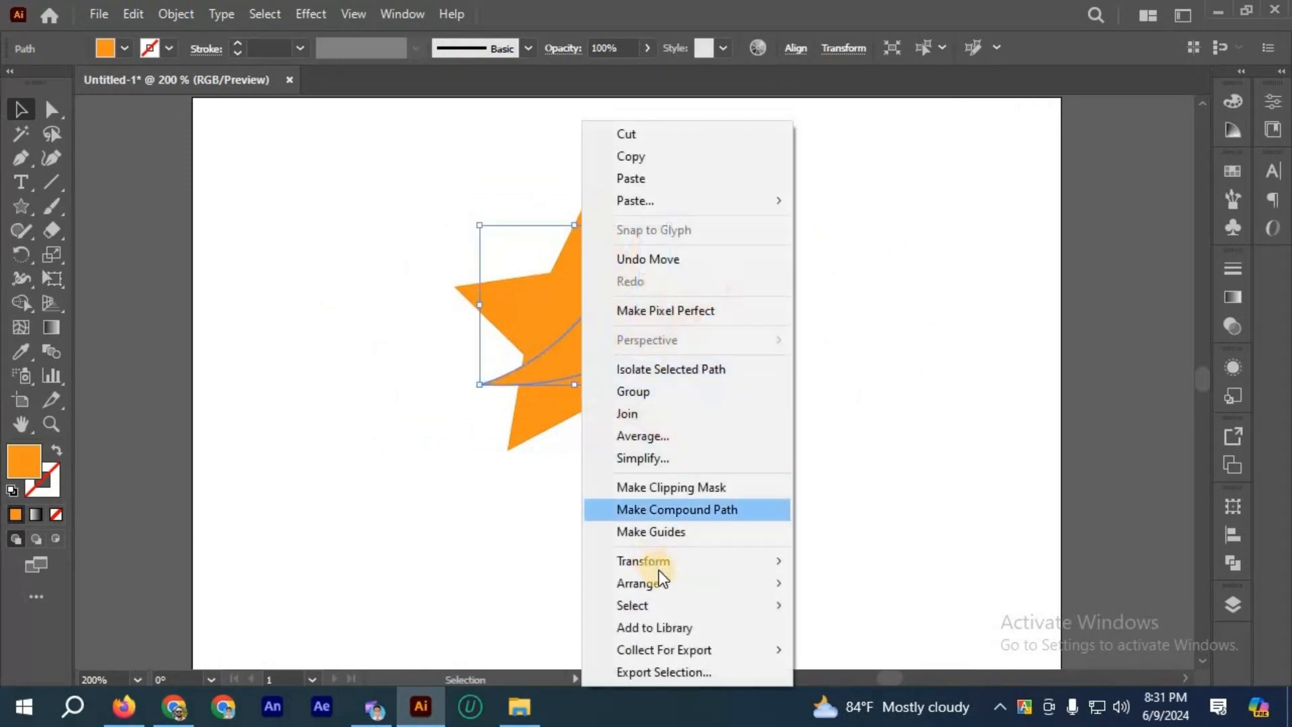
mouse_move(679, 583)
left_click(860, 583)
left_click(801, 508)
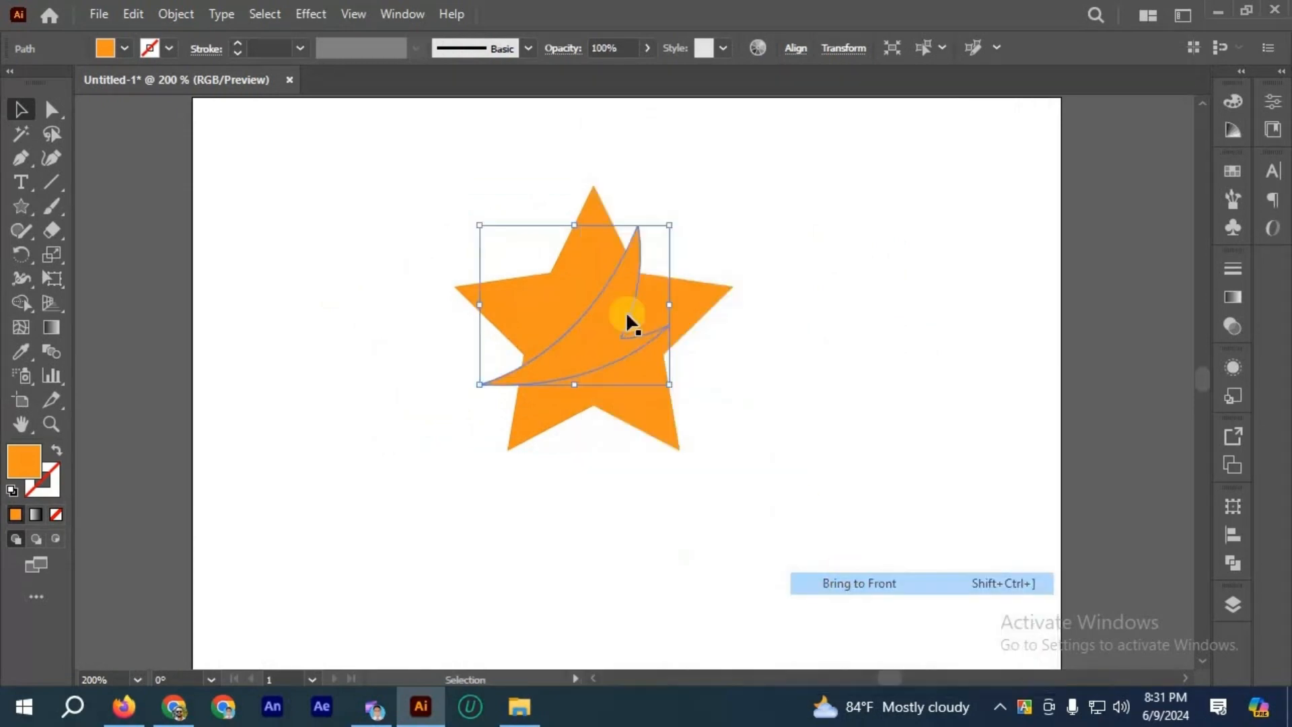
Step: Scale the curved shape up over the star to about 131 by 110 px and deselect it
left_click(626, 311)
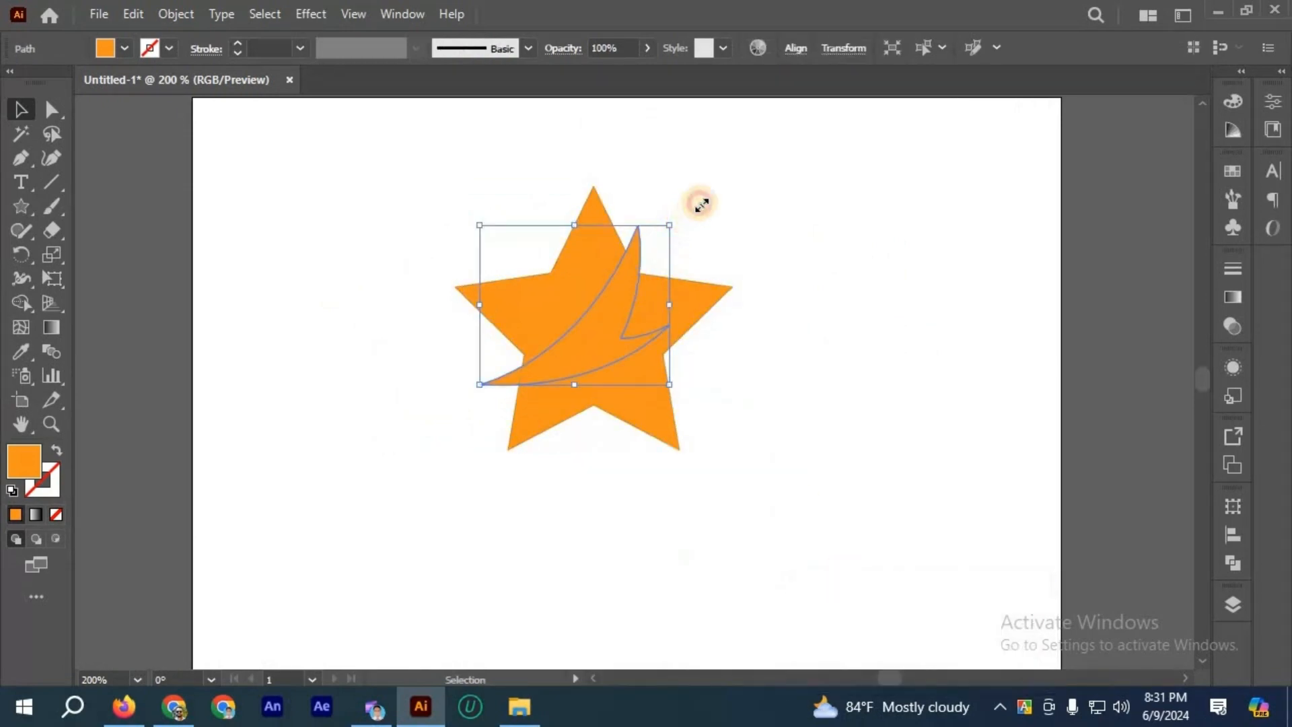
left_click_drag(701, 204, 701, 387)
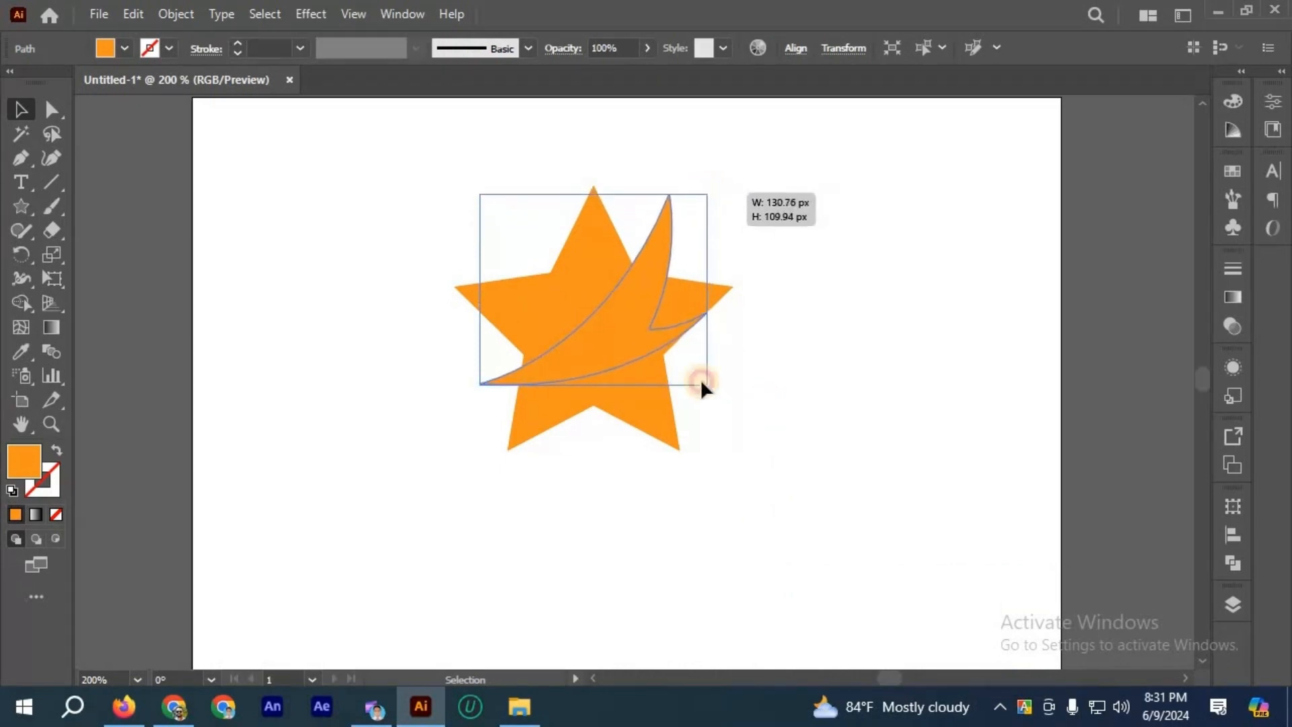
left_click(701, 382)
scroll(591, 312, "up", 1)
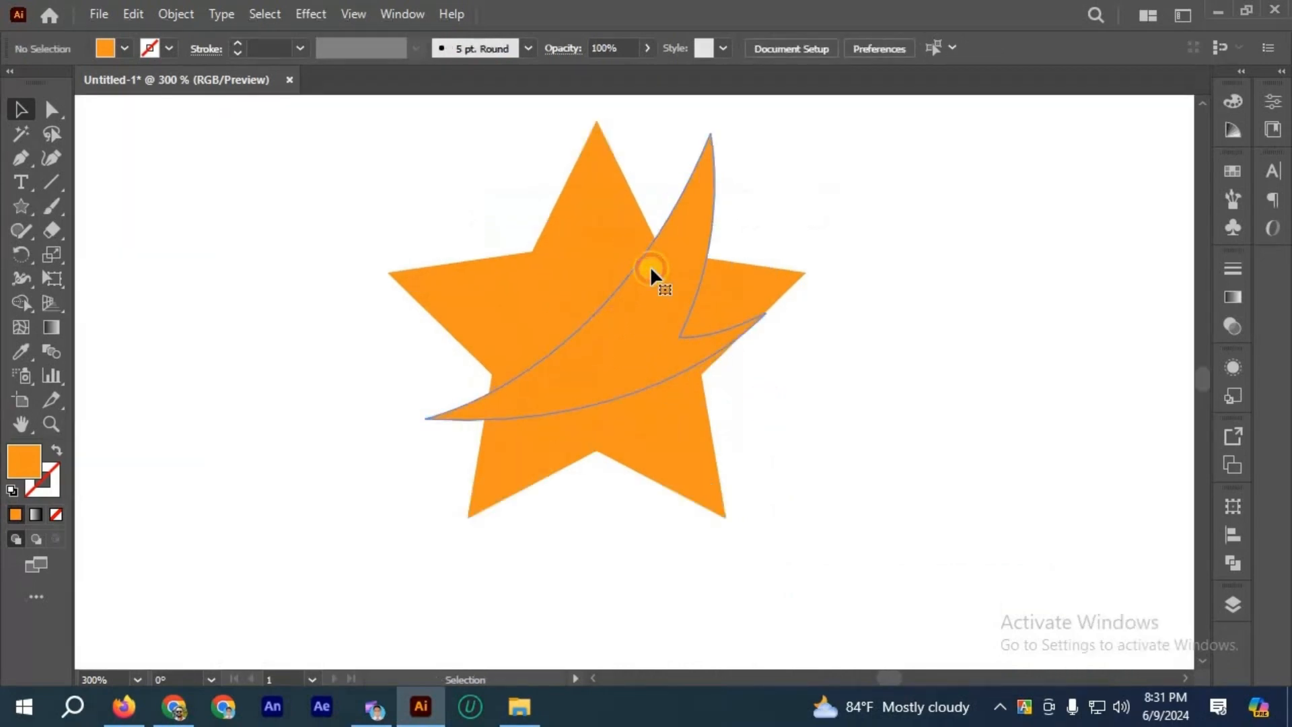
Step: Offset the curved shape's path by 10 px with Miter joins and a miter limit of 10, and clear the selection
left_click(651, 269)
left_click(647, 175)
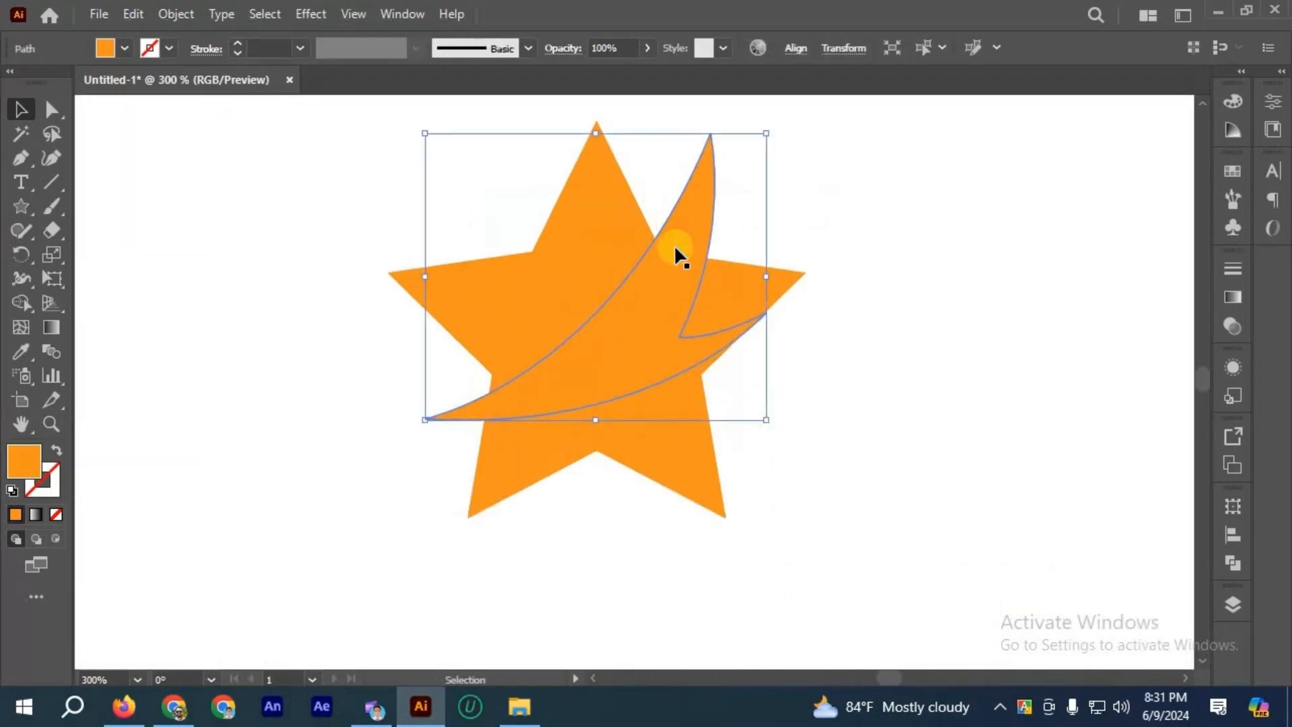
left_click(644, 222)
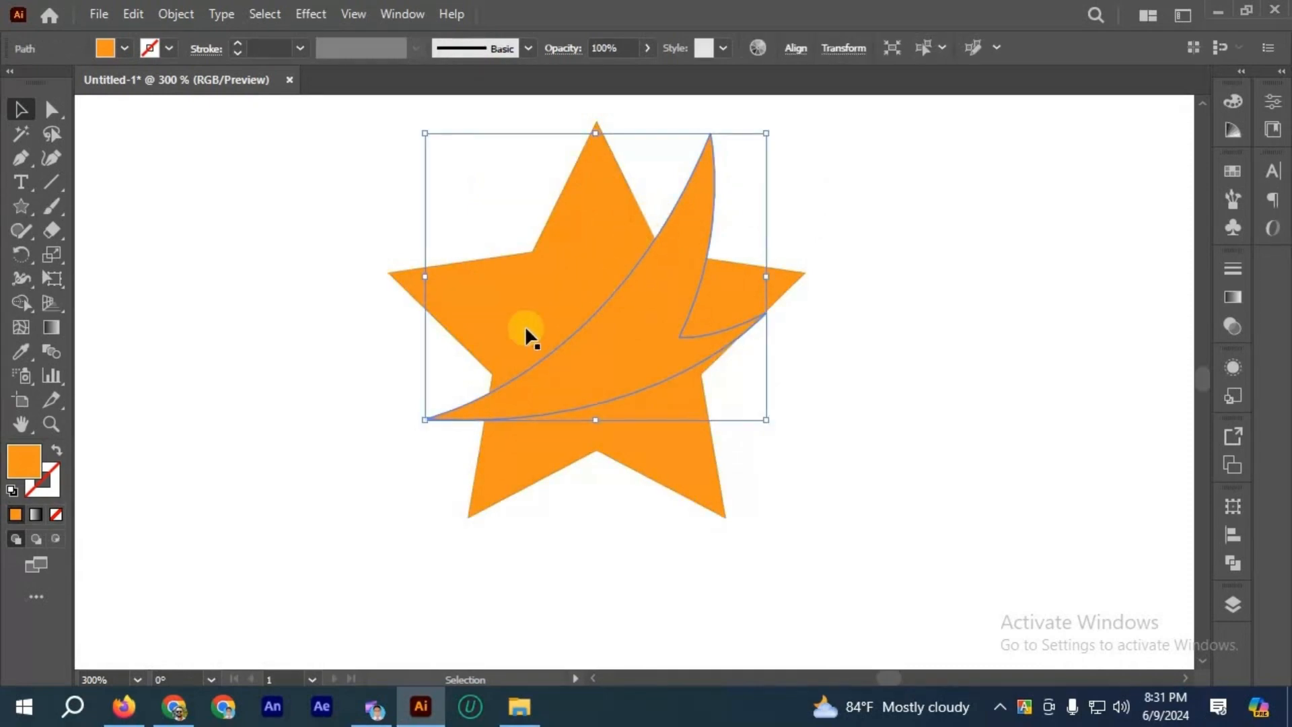
left_click(869, 317)
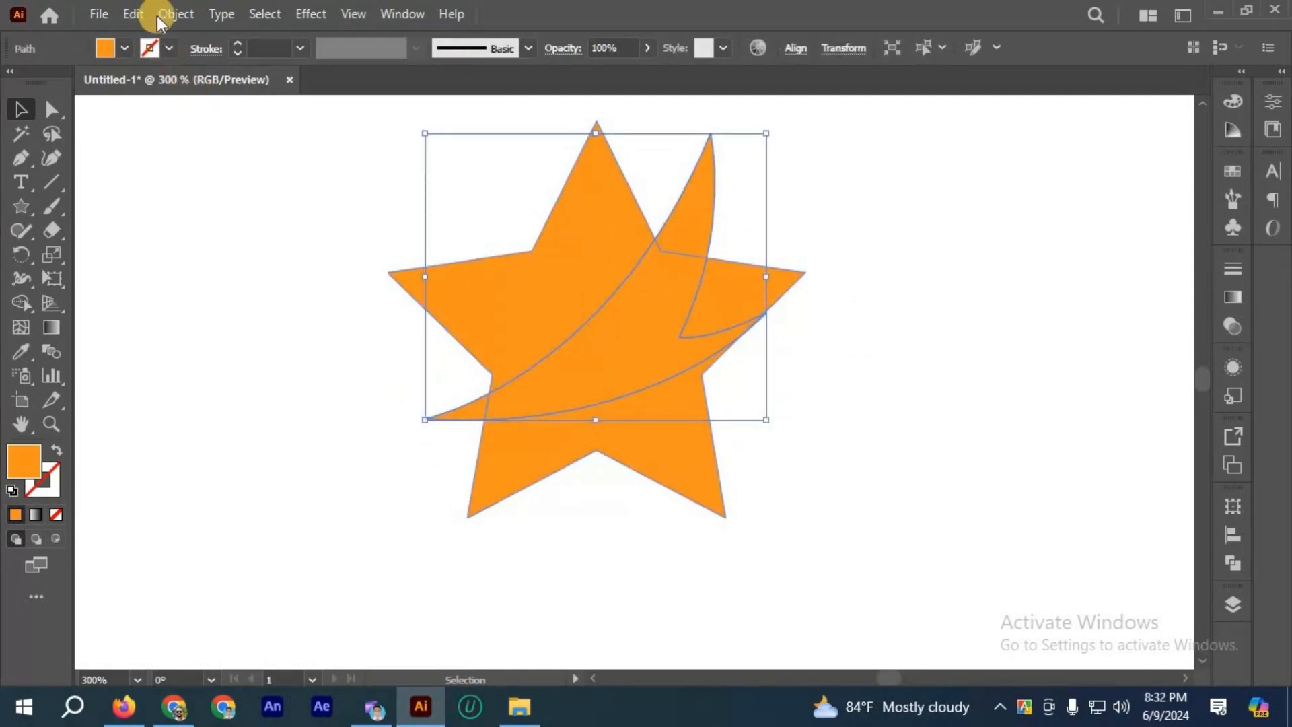
left_click(175, 20)
left_click(285, 510)
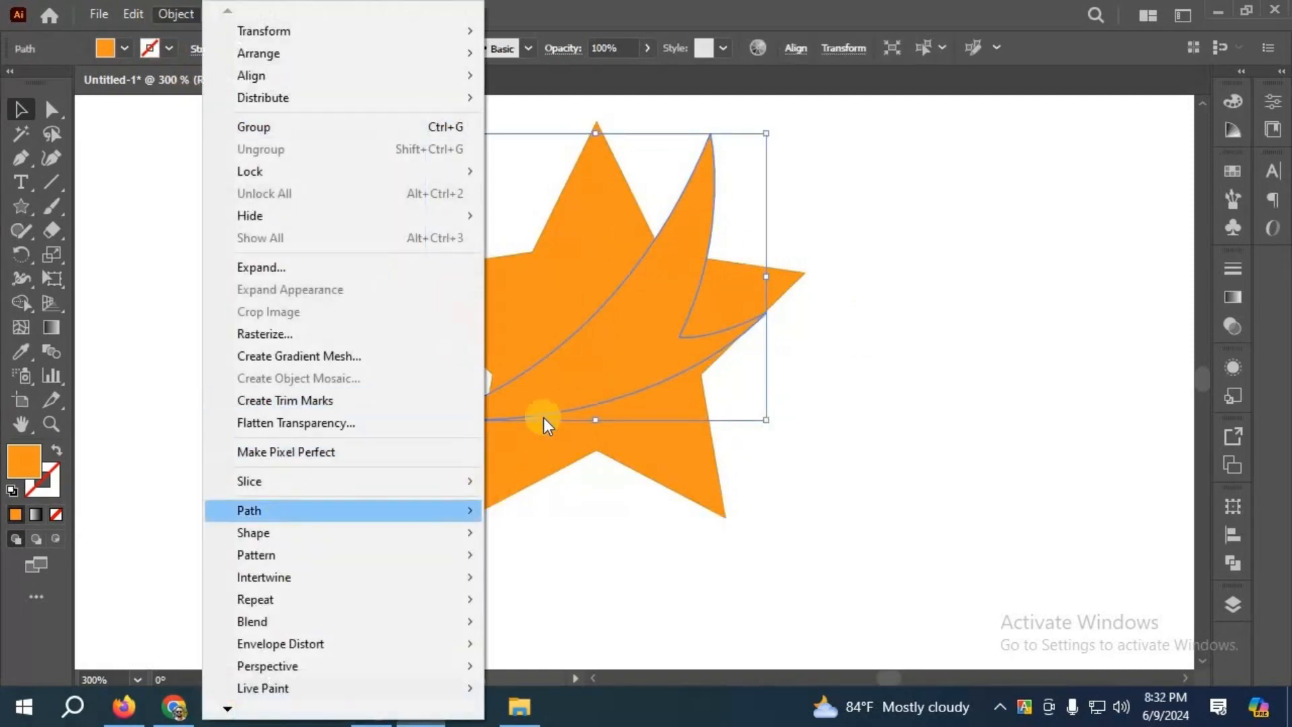
left_click(572, 335)
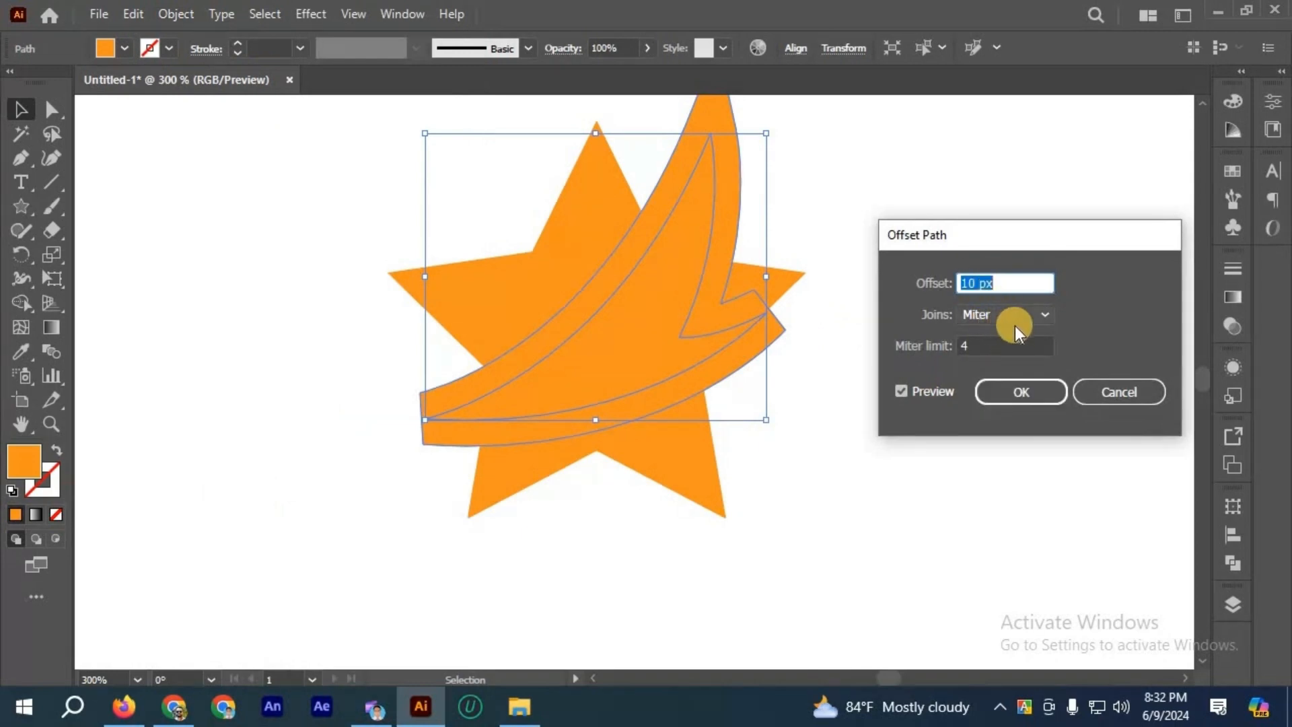
left_click(937, 337)
type("10")
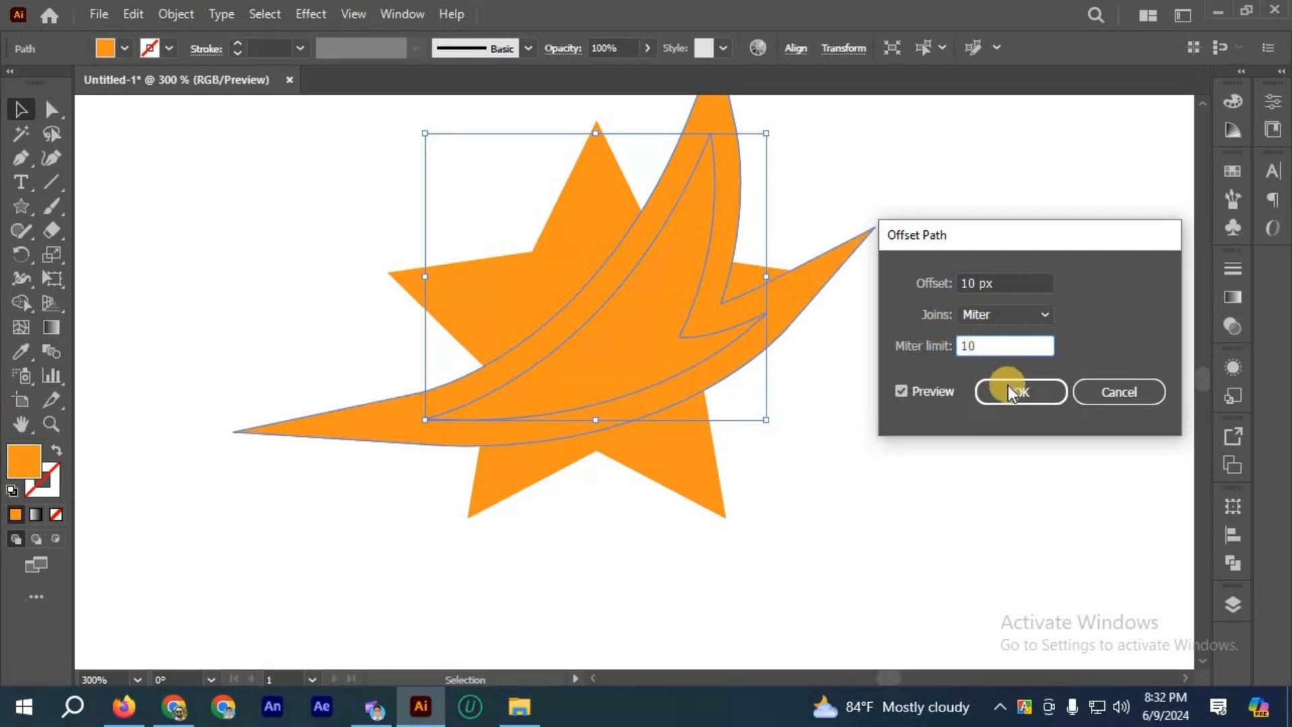
key("Return")
key("ctrl+shift+a")
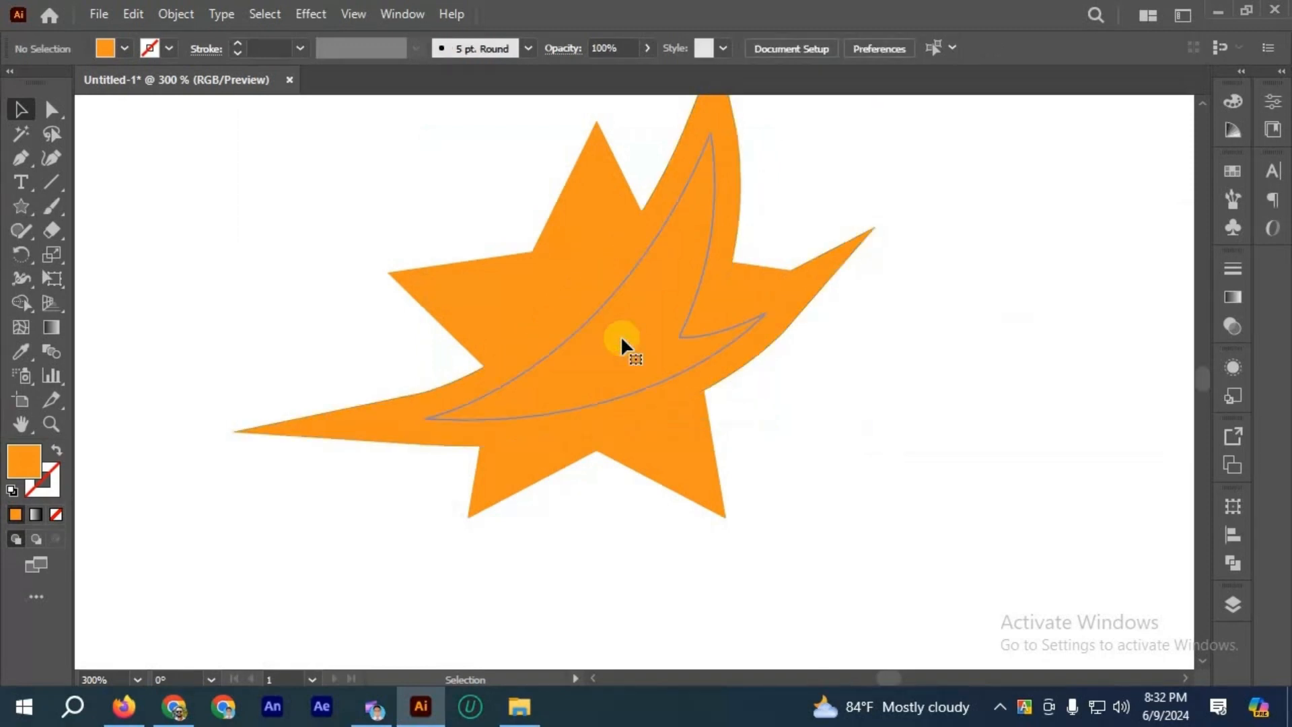
Step: Try cutting the 10 px offset shape out of the star with Minus Front and clear the selection
left_click(700, 229)
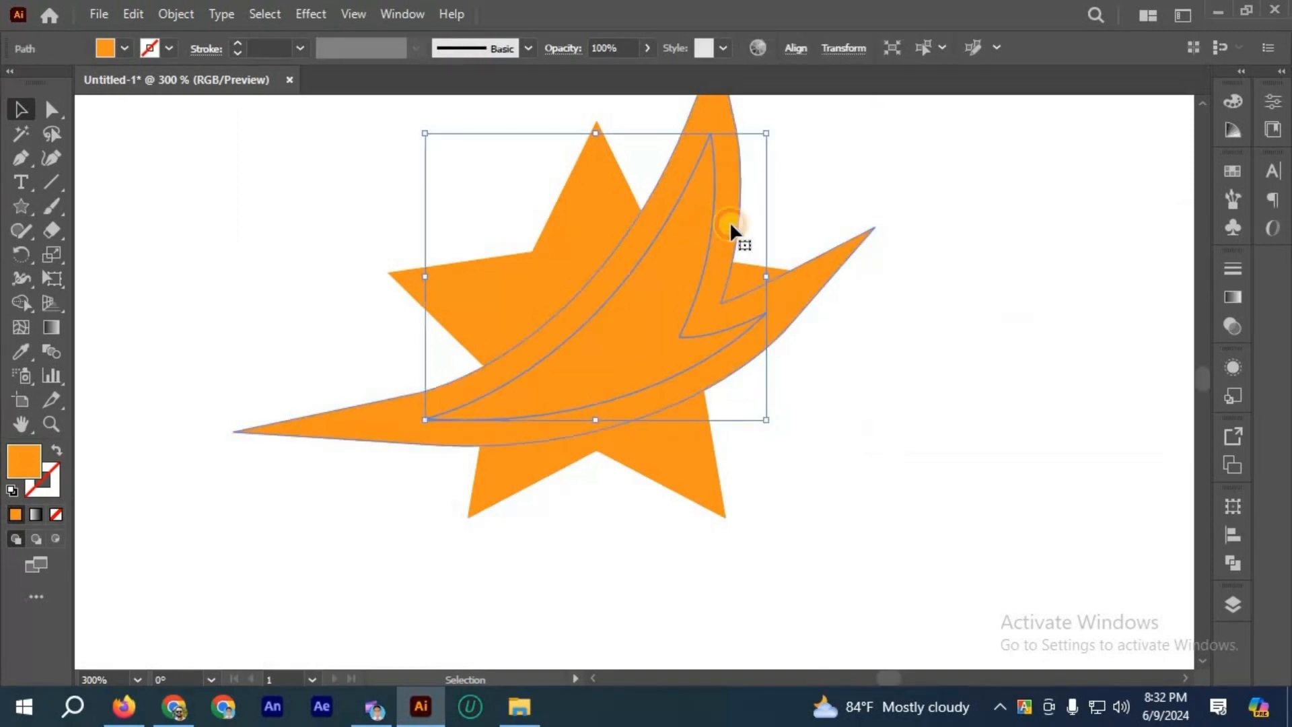
left_click(732, 230)
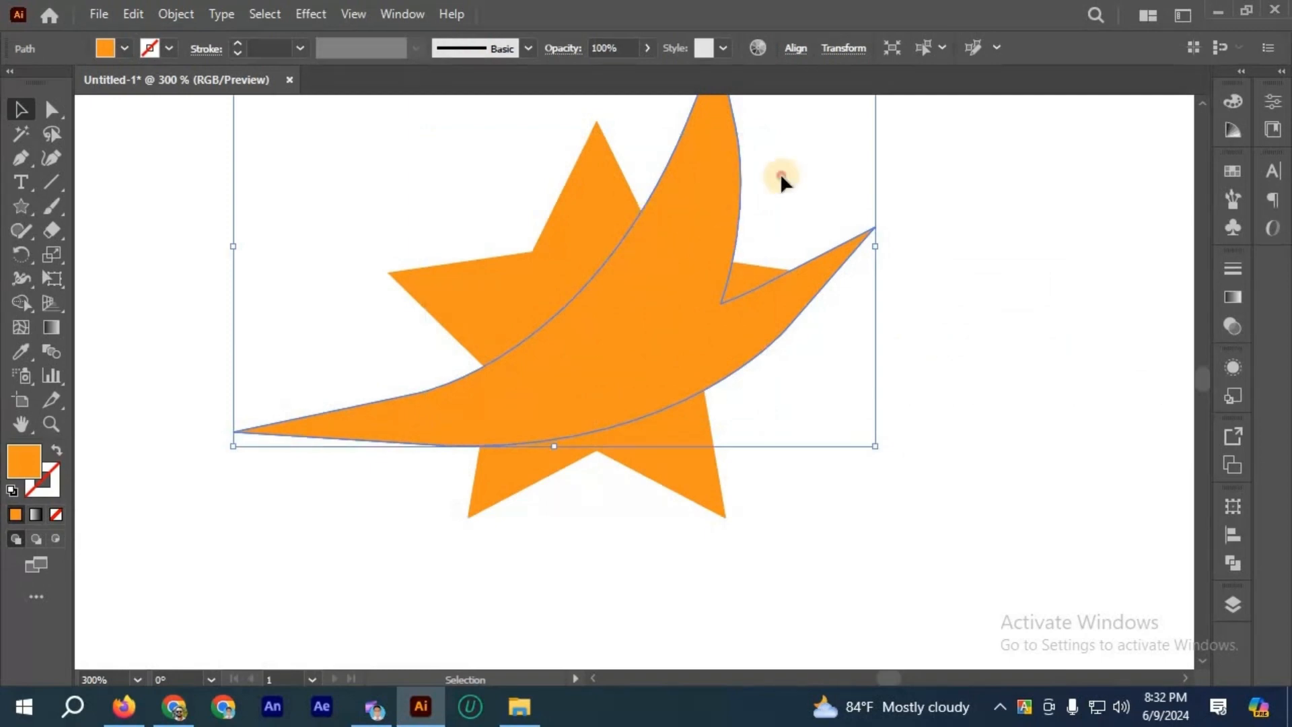
left_click(735, 168)
left_click(613, 190, "shift")
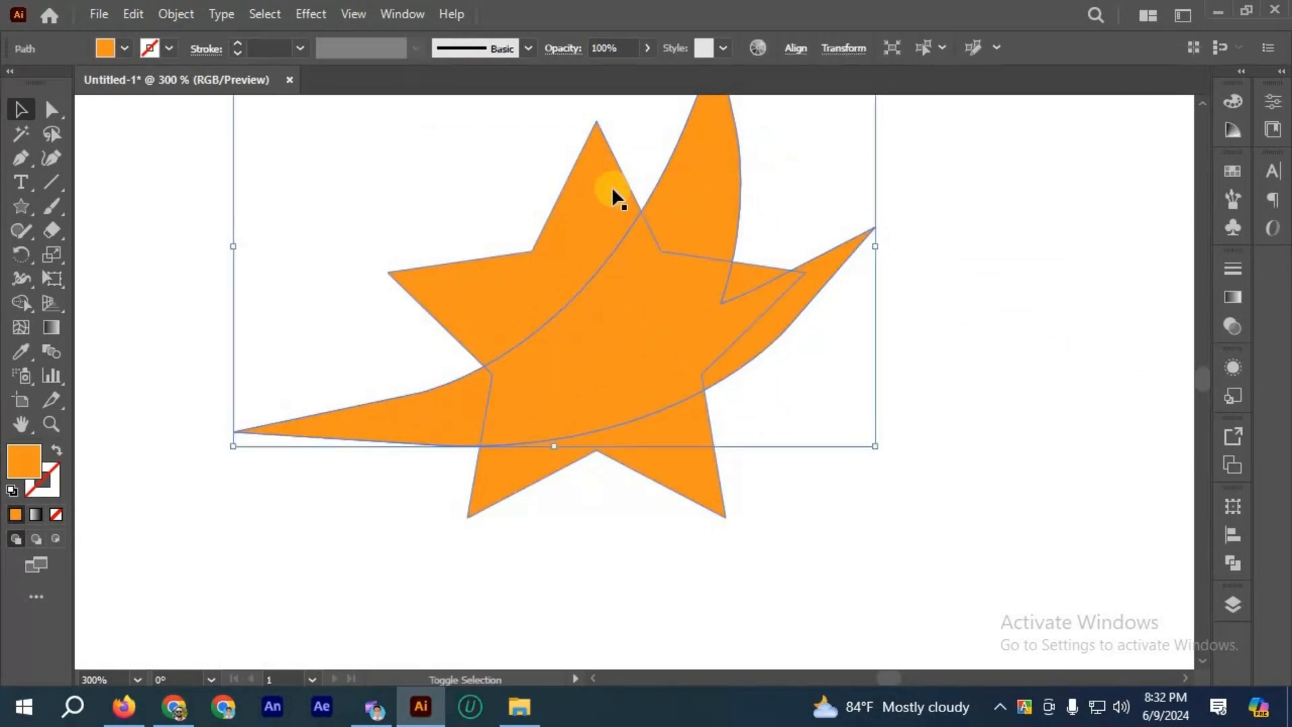
left_click(1229, 560)
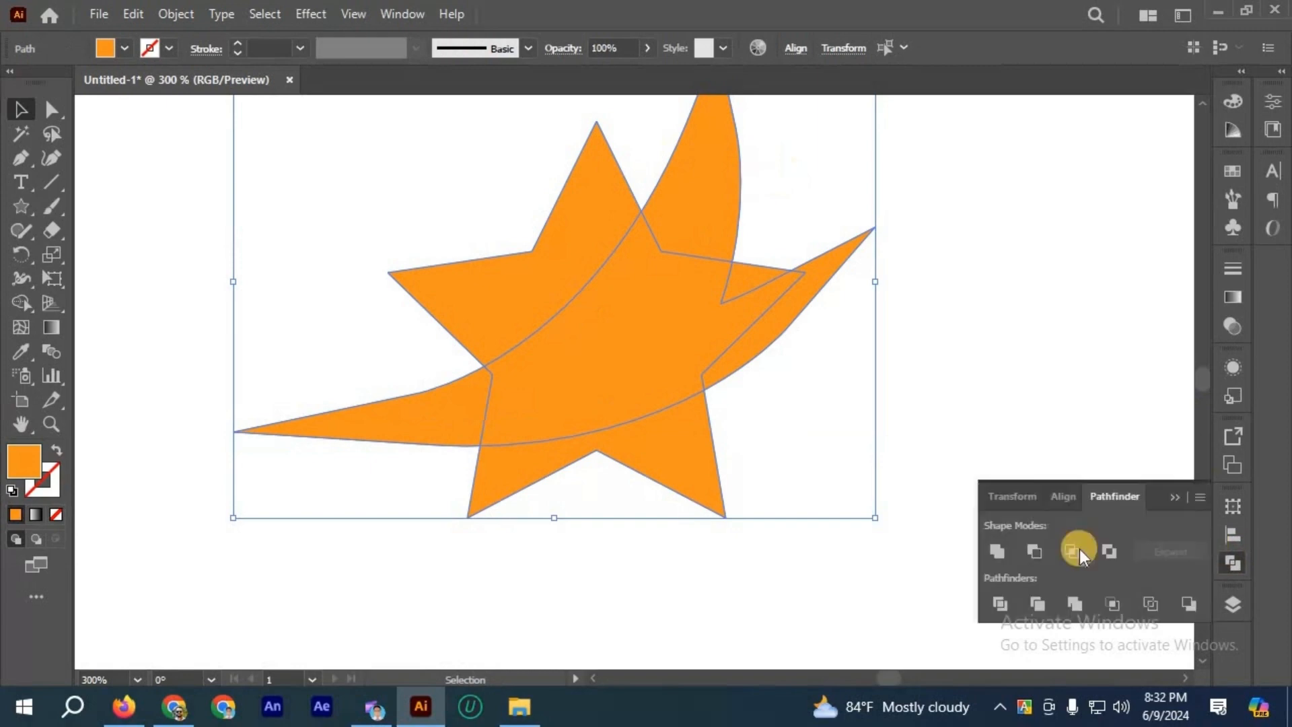
left_click(1032, 548)
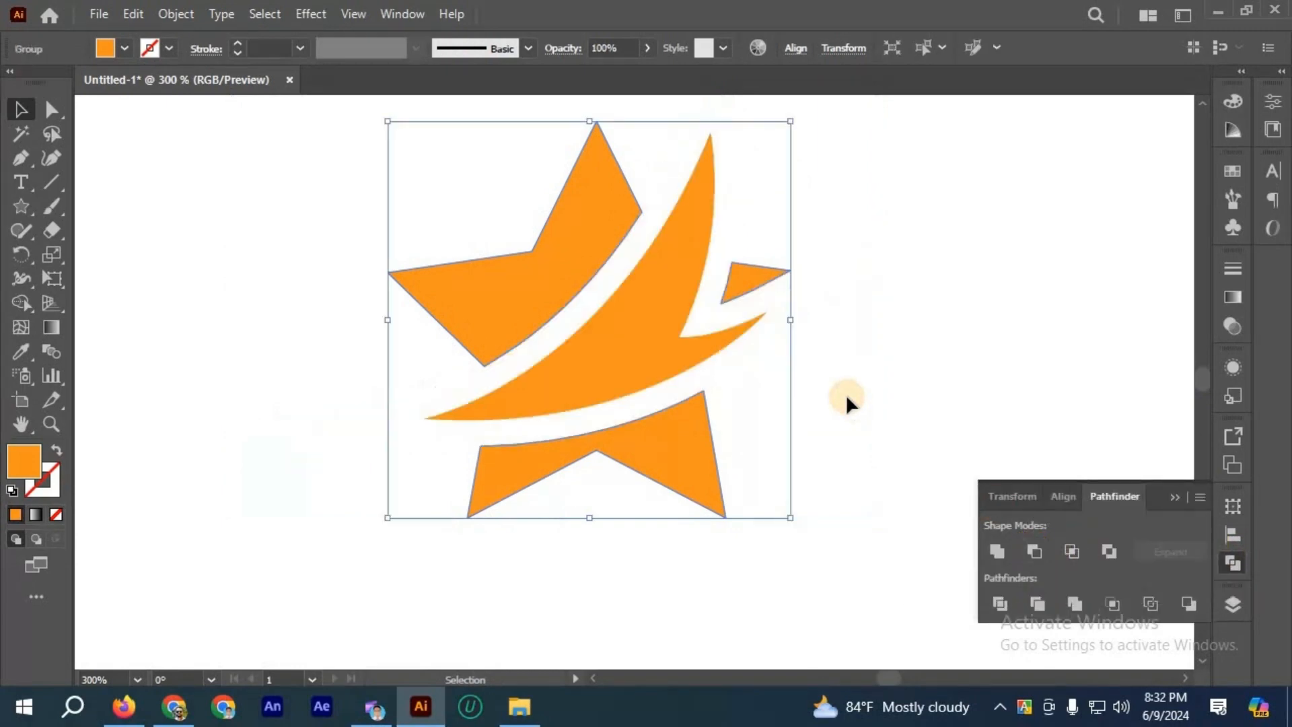
left_click(846, 394)
scroll(845, 394, "down", 2)
scroll(781, 346, "up", 2)
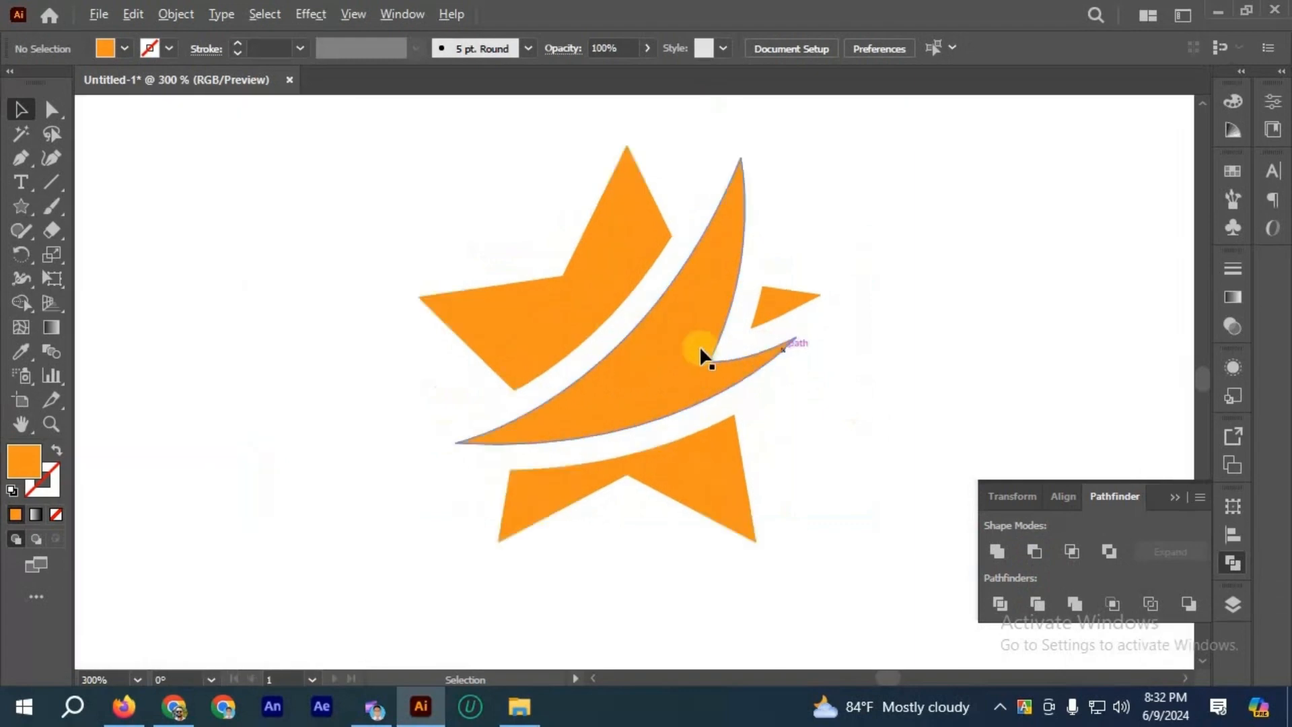
left_click(655, 274)
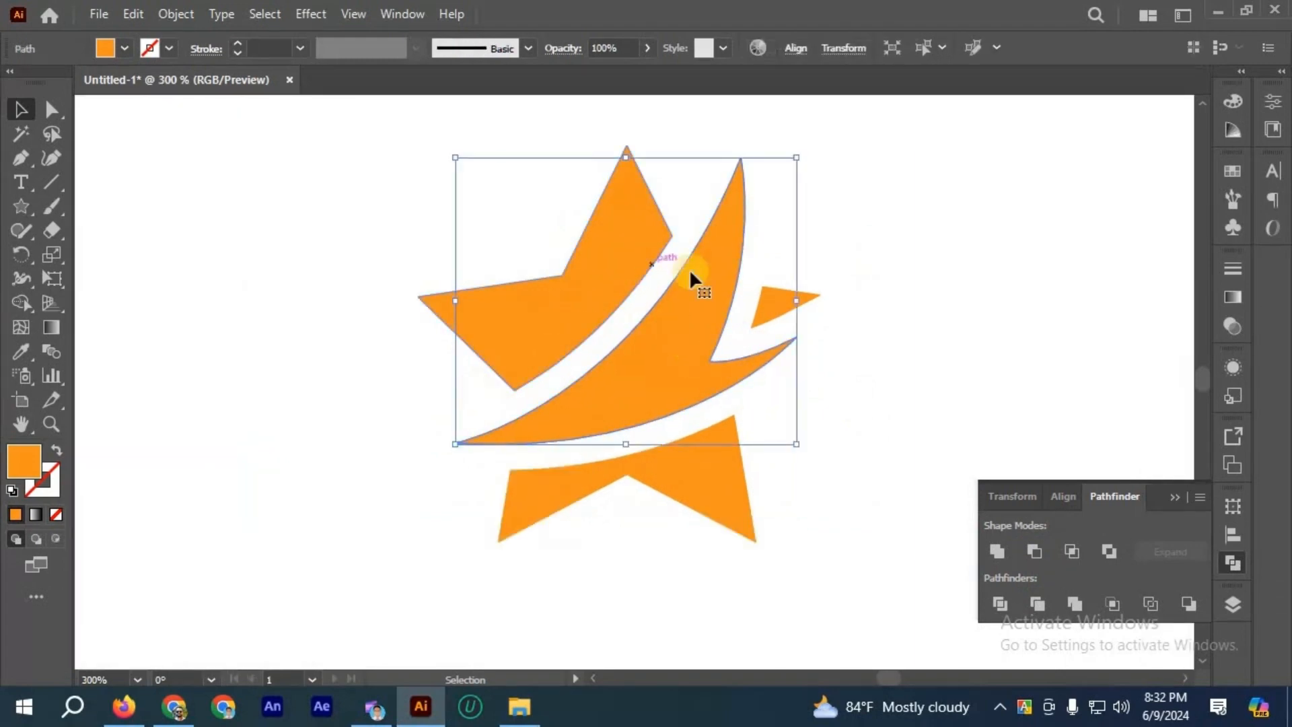
left_click(850, 262)
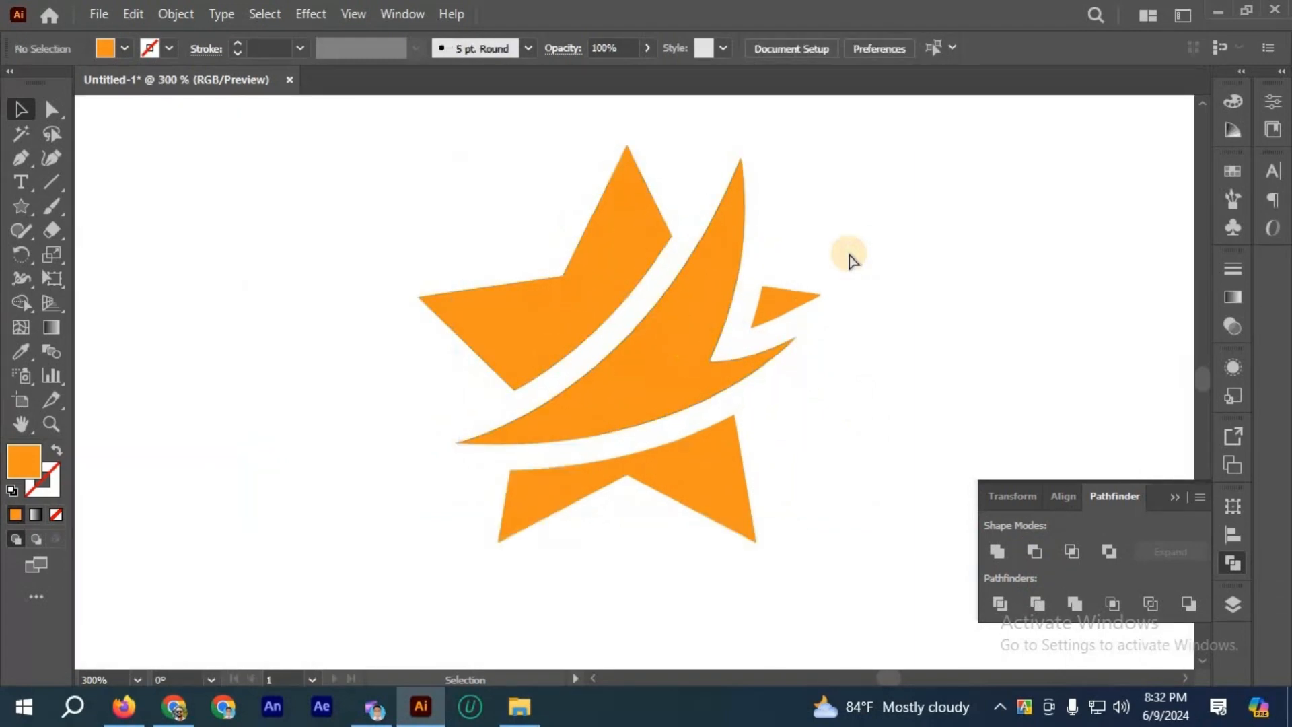
Step: Undo the Minus Front cut and the curved shape's 10 px offset
key("ctrl+z")
key("ctrl+z")
key("ctrl+z")
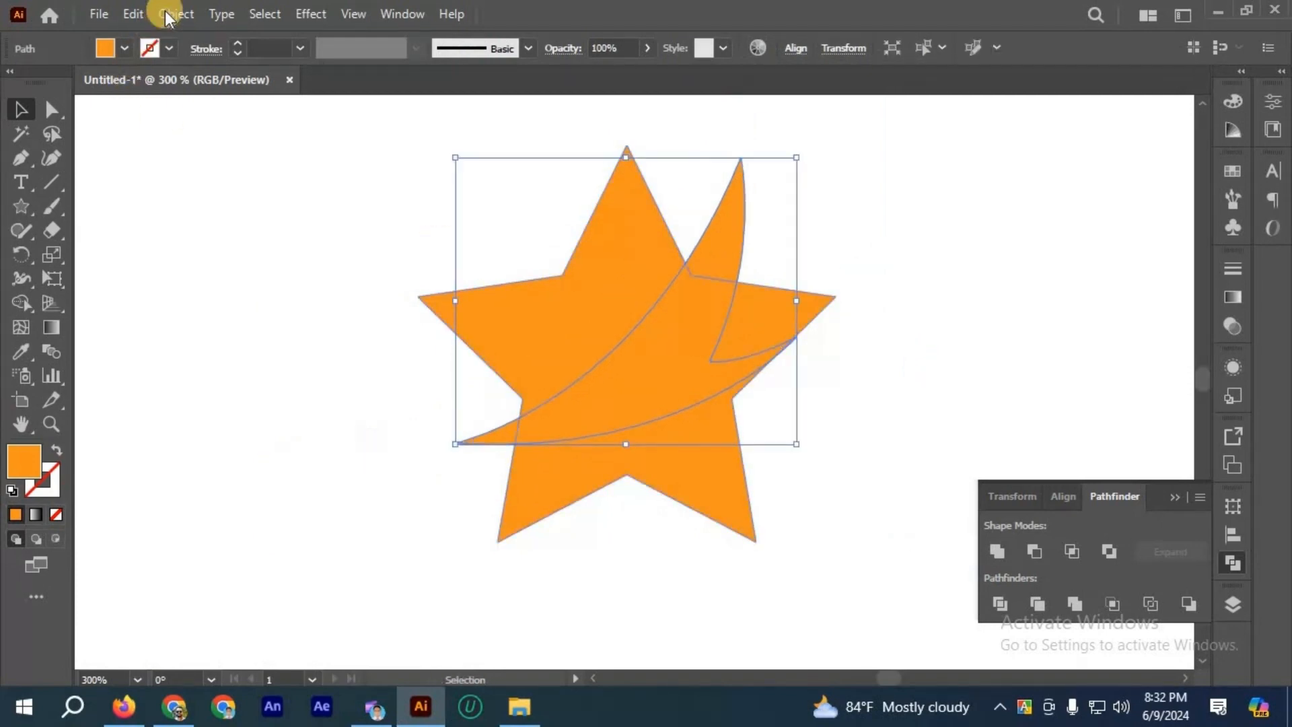
Step: Offset the curved shape's path by 5 px with Miter joins and a miter limit of 10
left_click(177, 14)
mouse_move(404, 512)
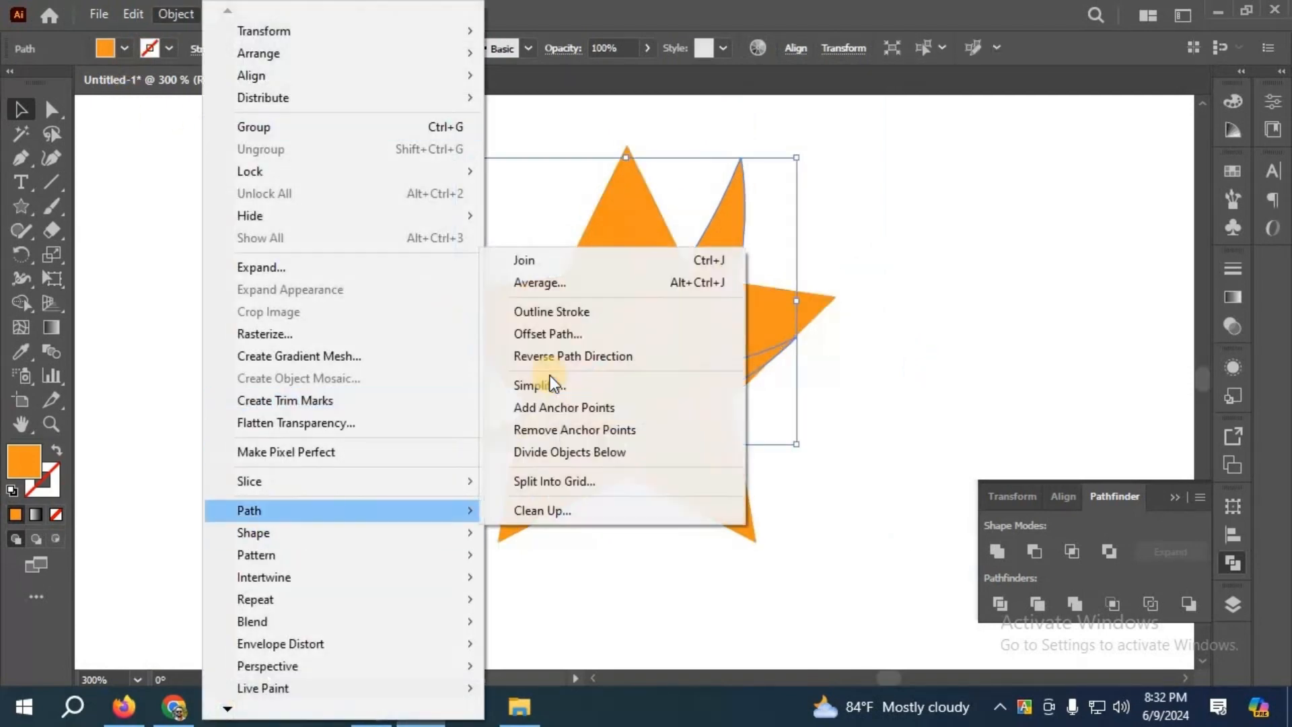
left_click(544, 335)
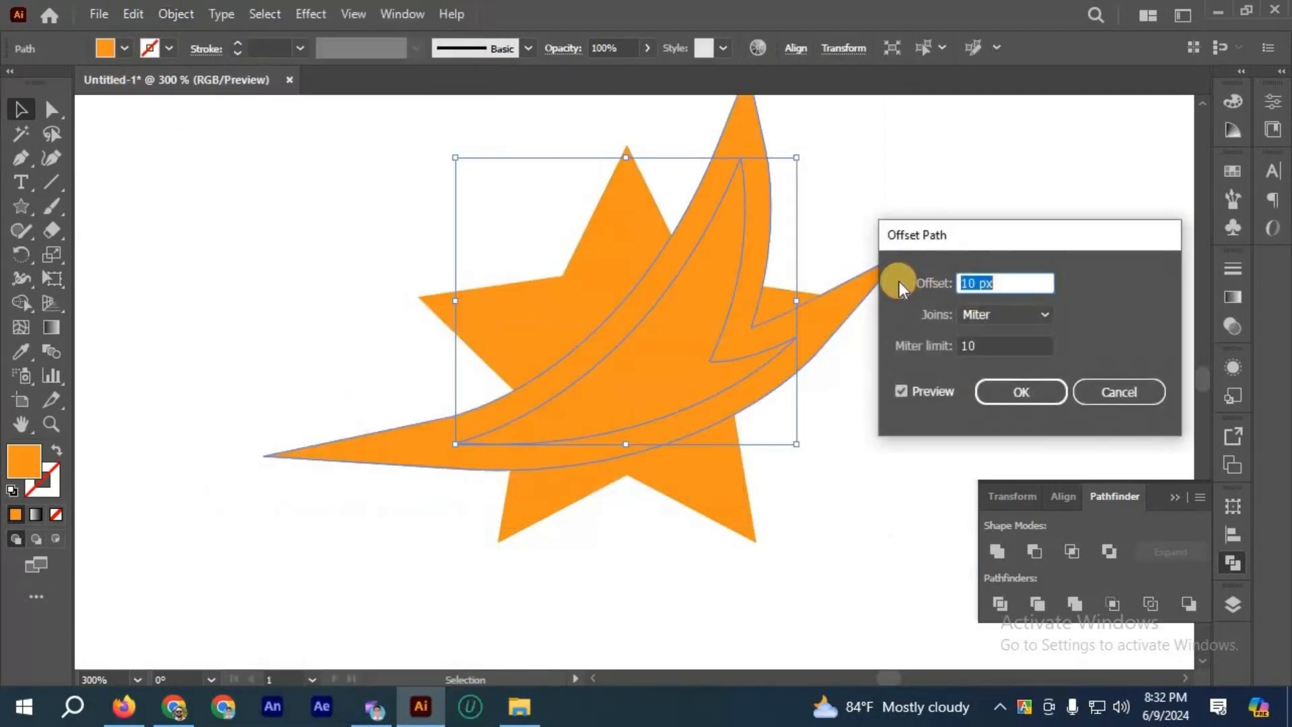
type("5")
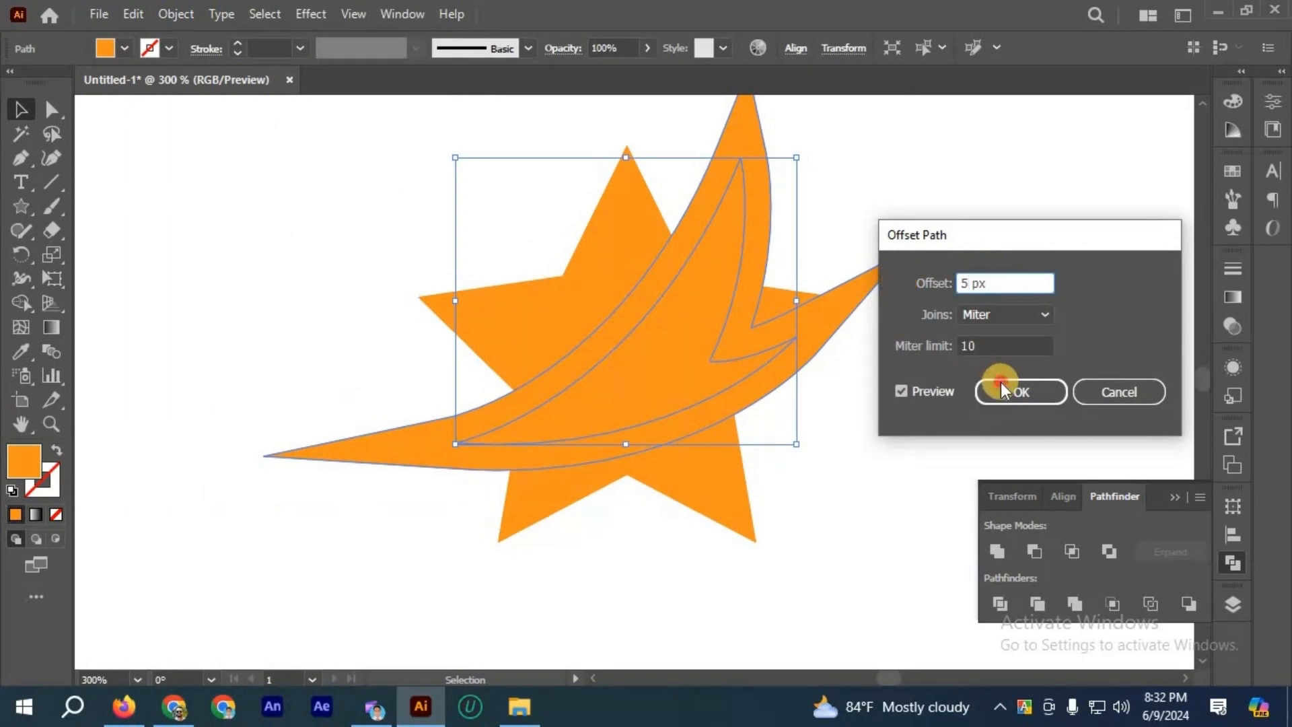
left_click(1001, 390)
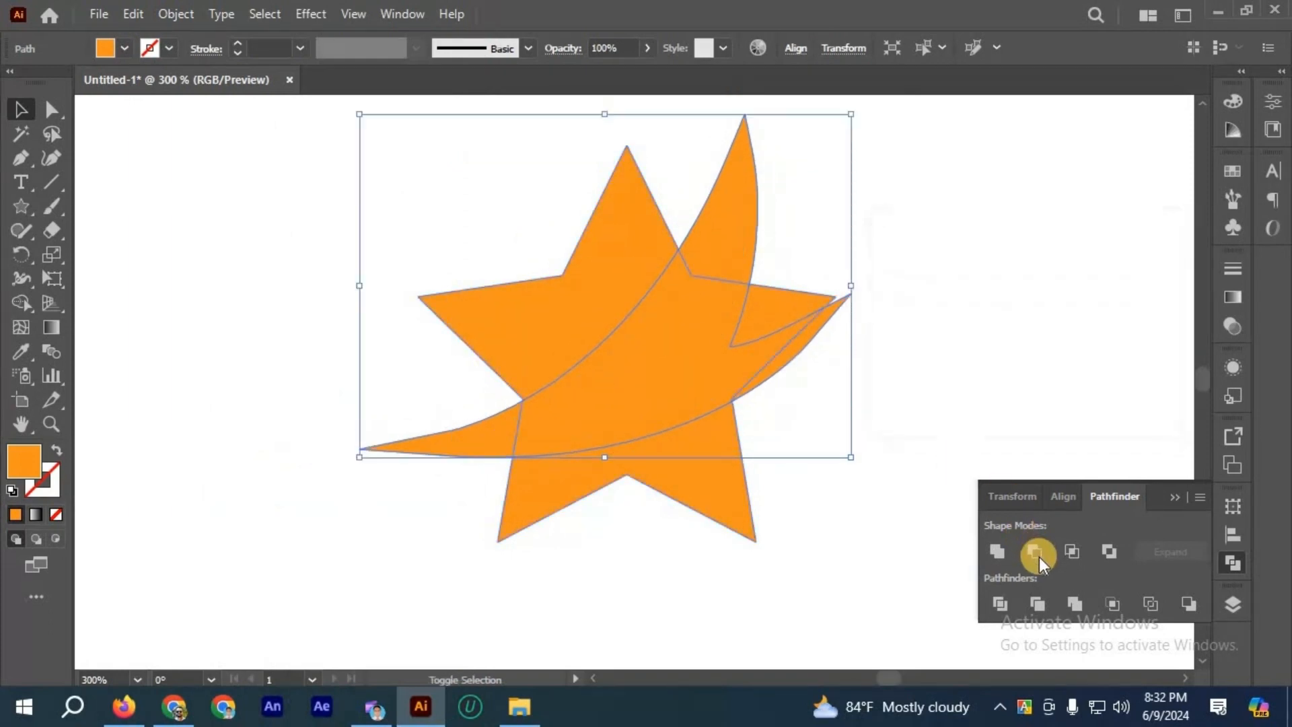
Step: Subtract the 5 px offset shape from the star with Minus Front and clear the selection
left_click(1036, 554)
key("ctrl+minus")
left_click(922, 356)
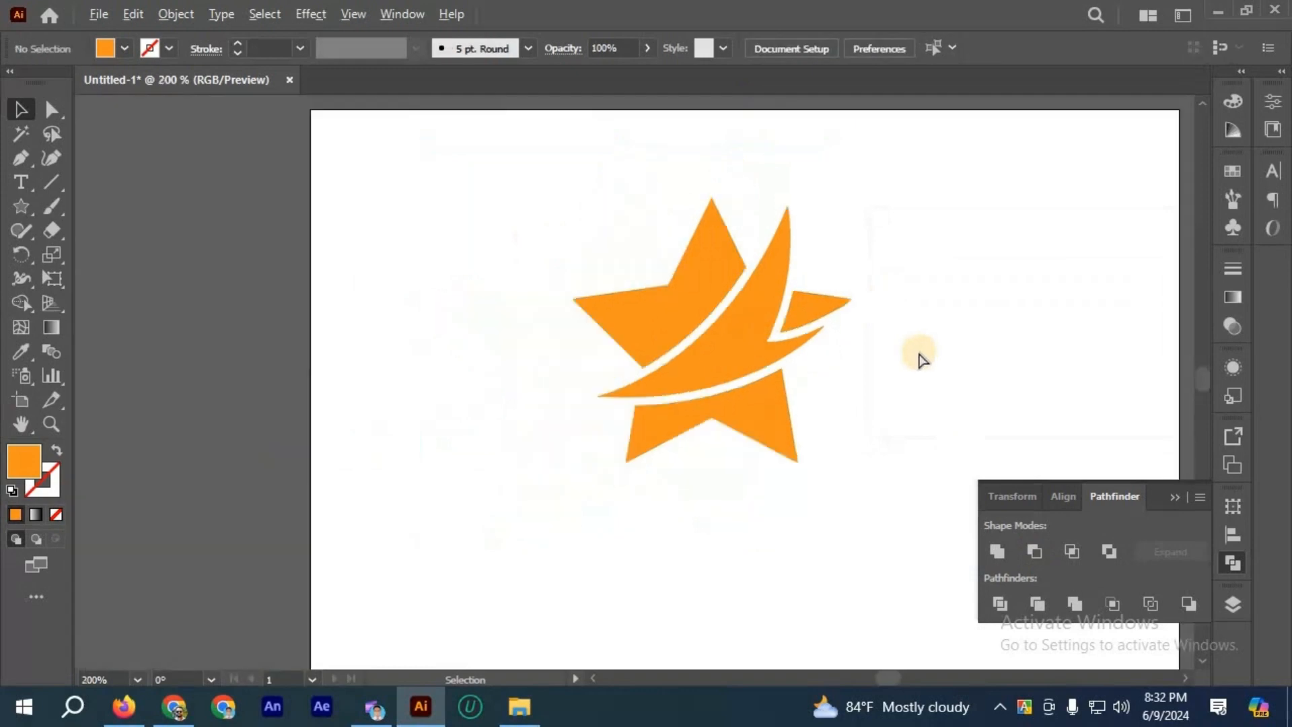
Step: Examine the star-and-swoosh design and the gap around the curved shape
scroll(910, 350, "down", 1)
scroll(856, 340, "right", 1)
scroll(761, 372, "up", 1)
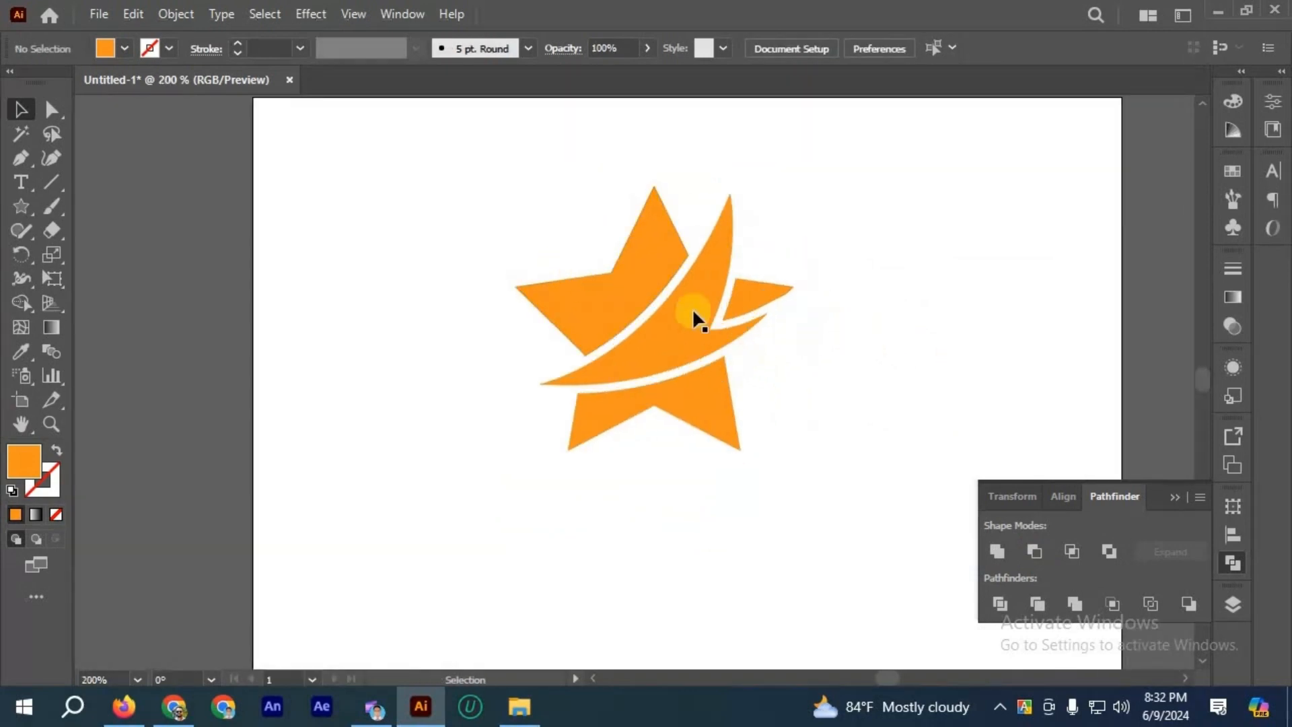
scroll(700, 321, "down", 1)
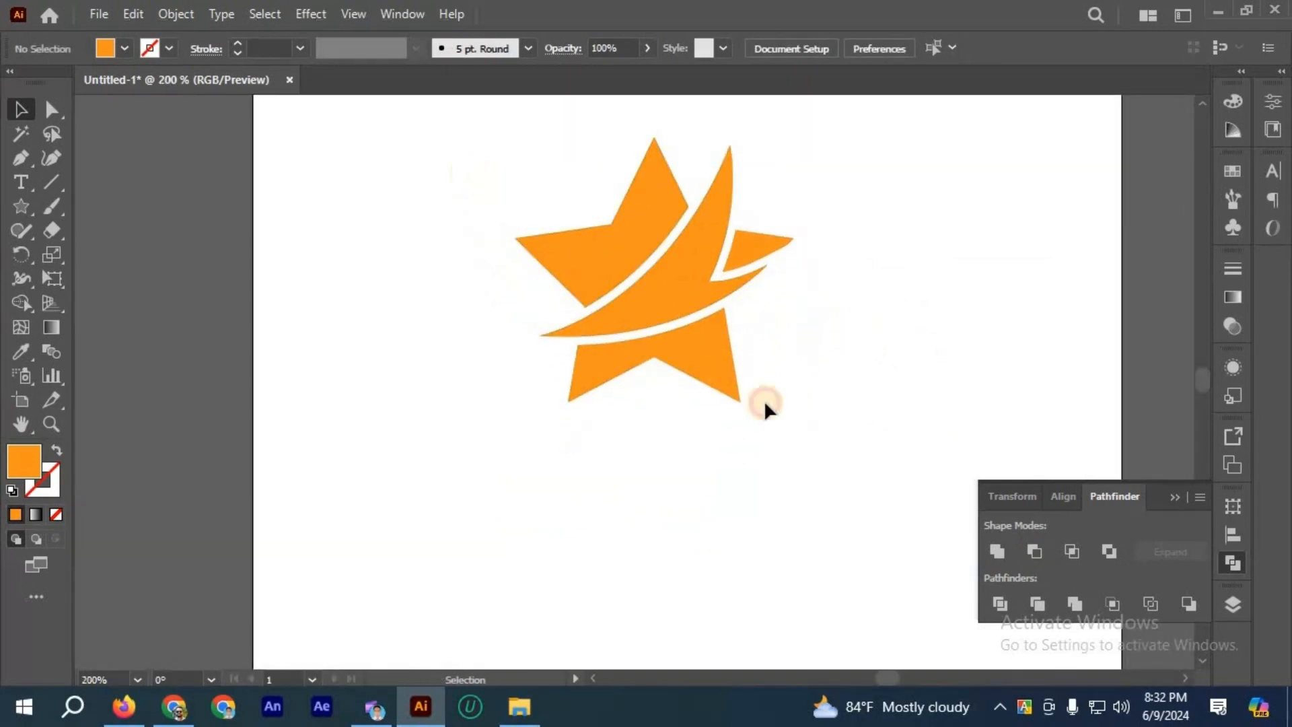
left_click_drag(795, 470, 790, 468)
left_click(790, 467)
scroll(790, 467, "up", 1)
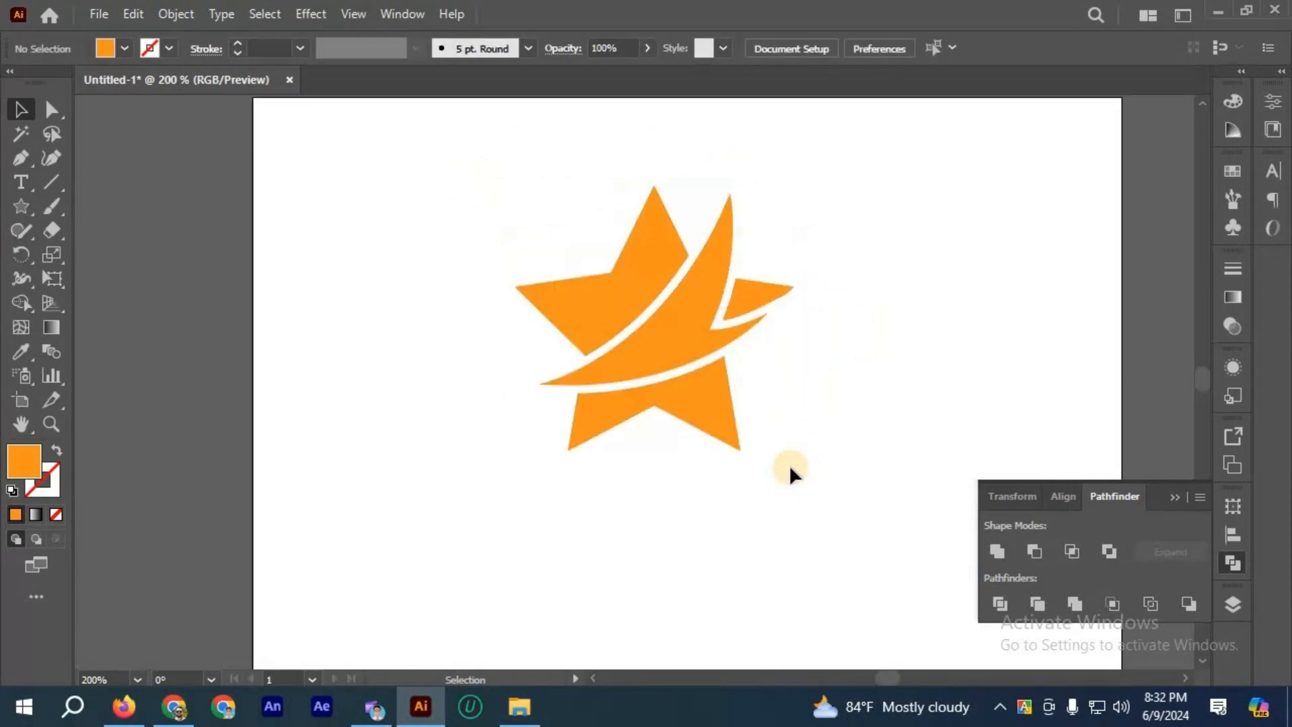
scroll(646, 222, "down", 1)
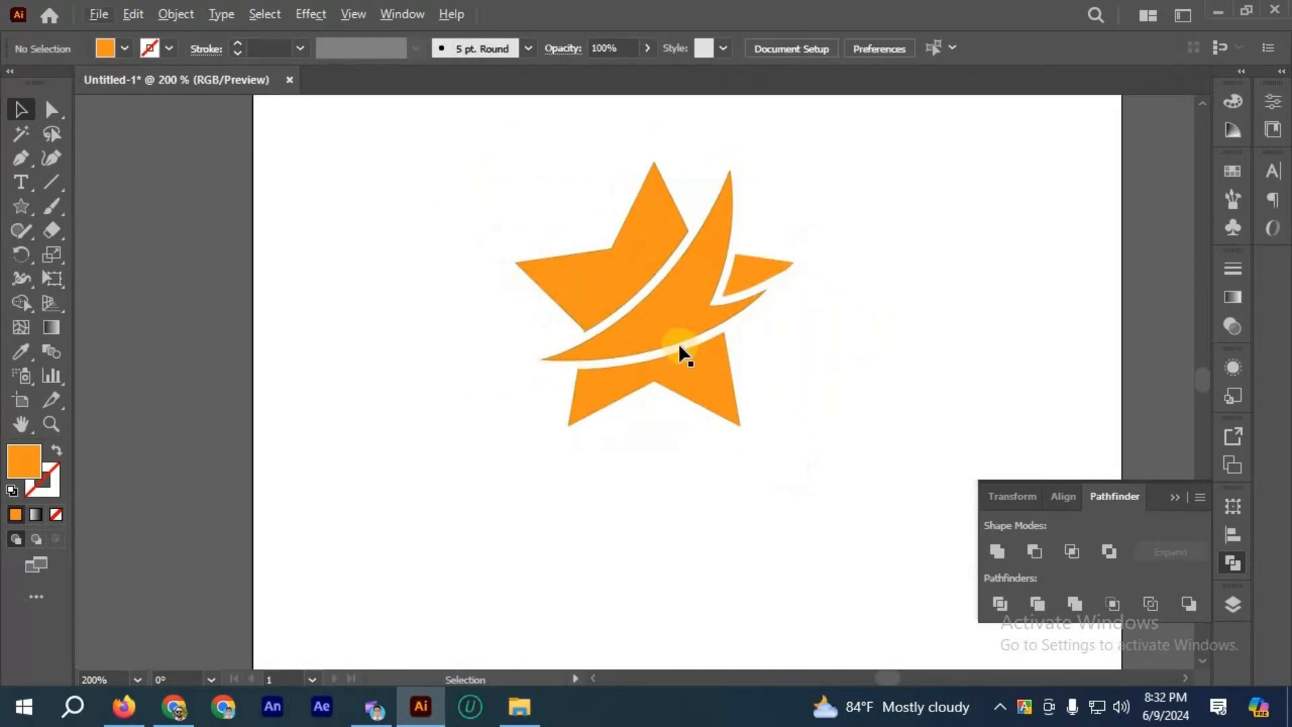
Step: Move the whole star-and-swoosh design to the upper-right part of the artboard
scroll(762, 530, "up", 2)
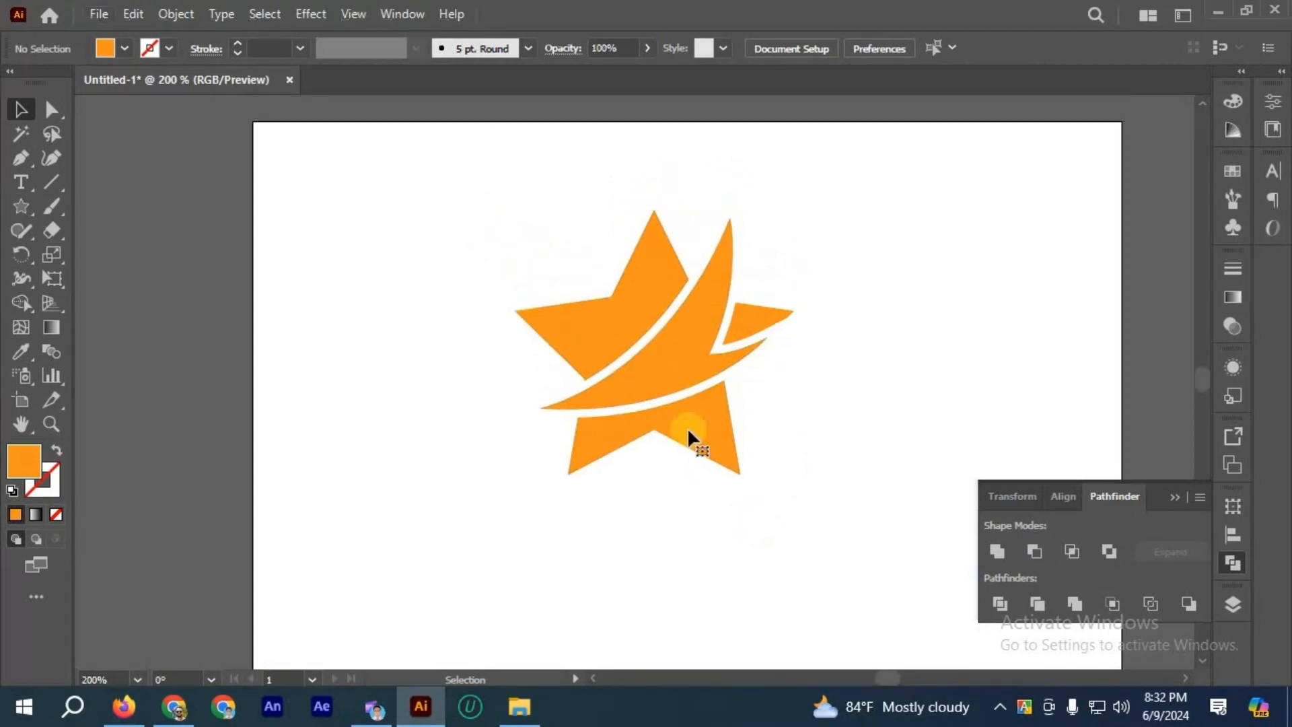
key("ctrl+a")
left_click_drag(706, 399, 865, 305)
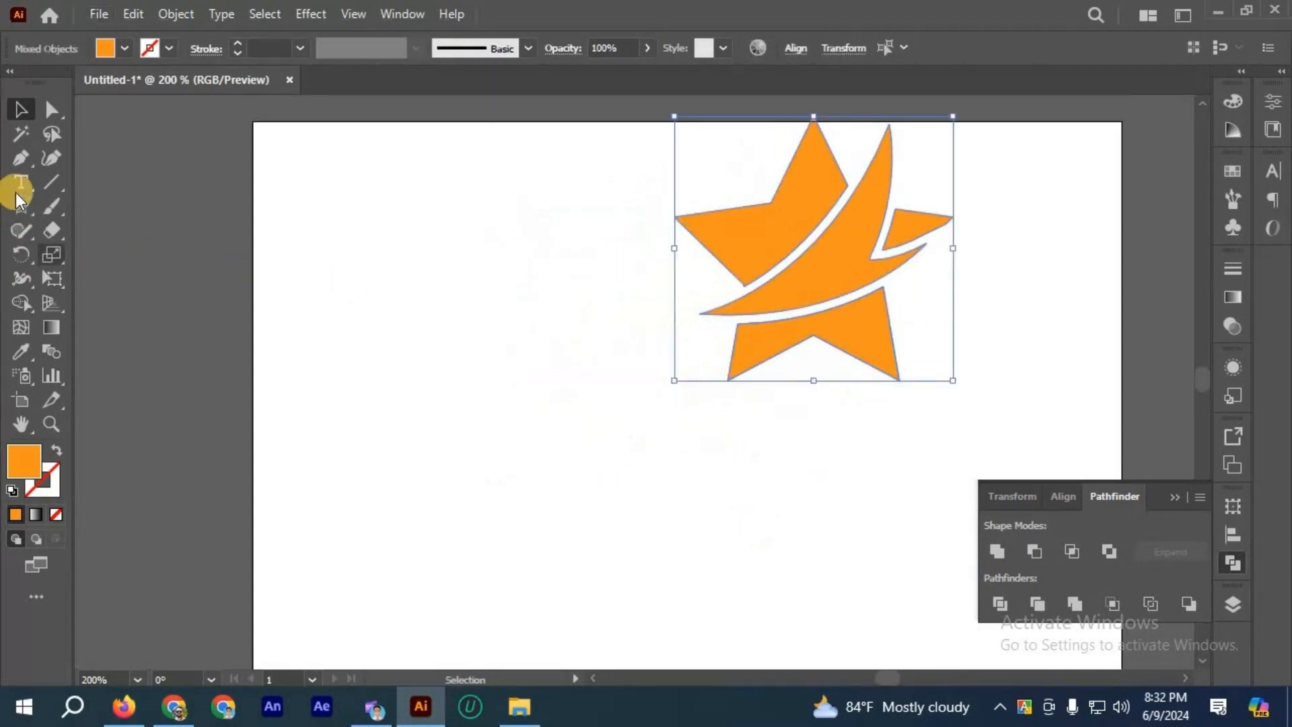
Step: Add the text "A" at about 136 pt to the left of the star design
left_click(20, 184)
left_click(377, 379)
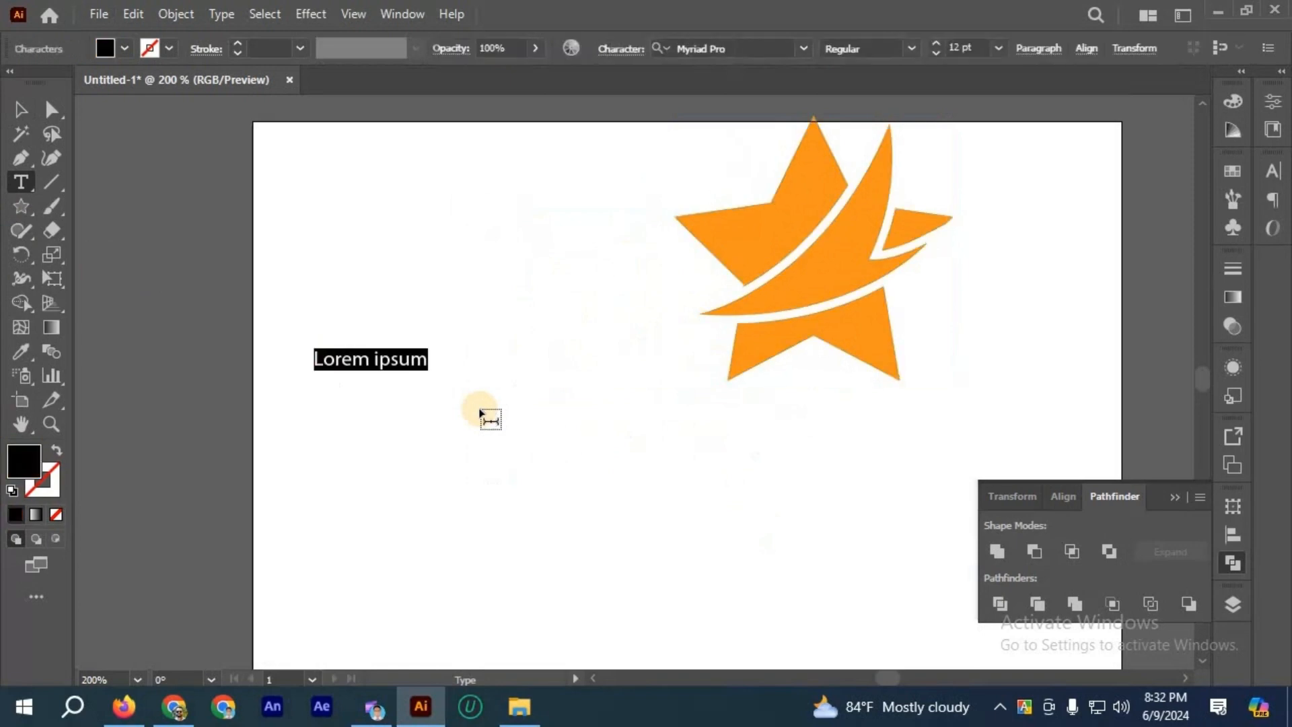
type("A")
left_click(20, 109)
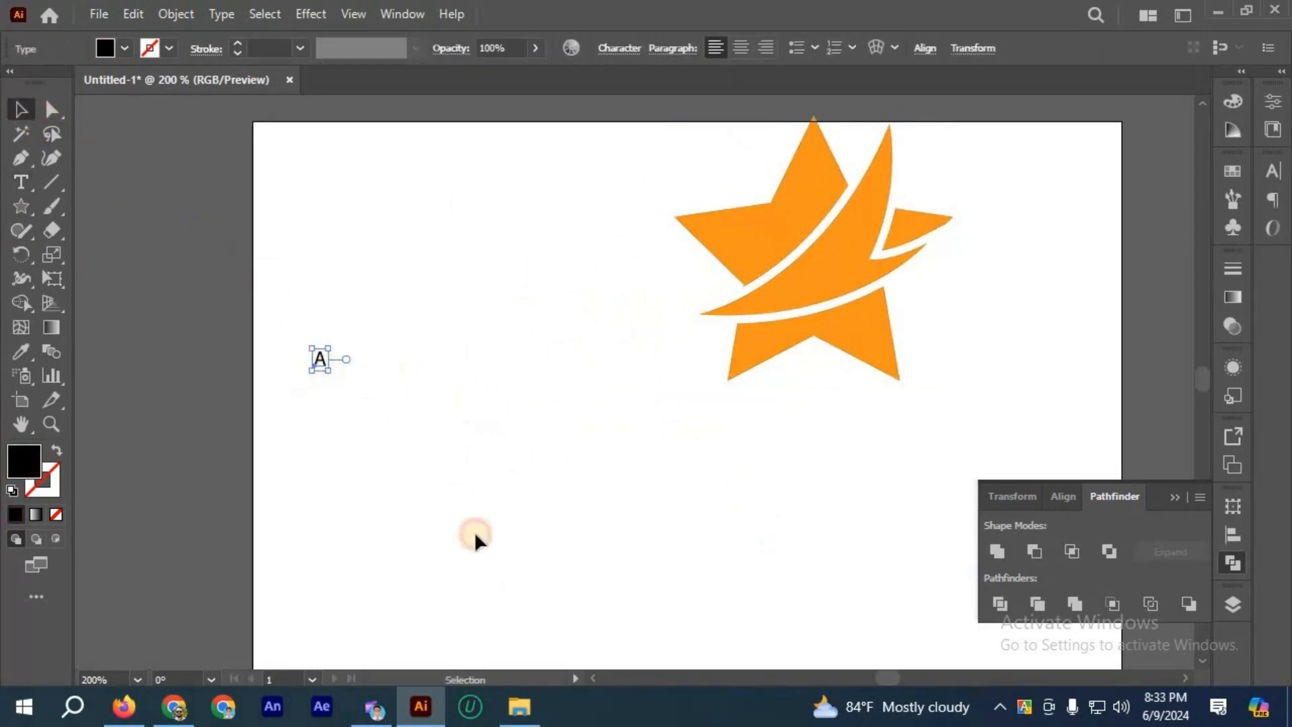
left_click_drag(328, 371, 574, 599)
left_click_drag(420, 510, 502, 433)
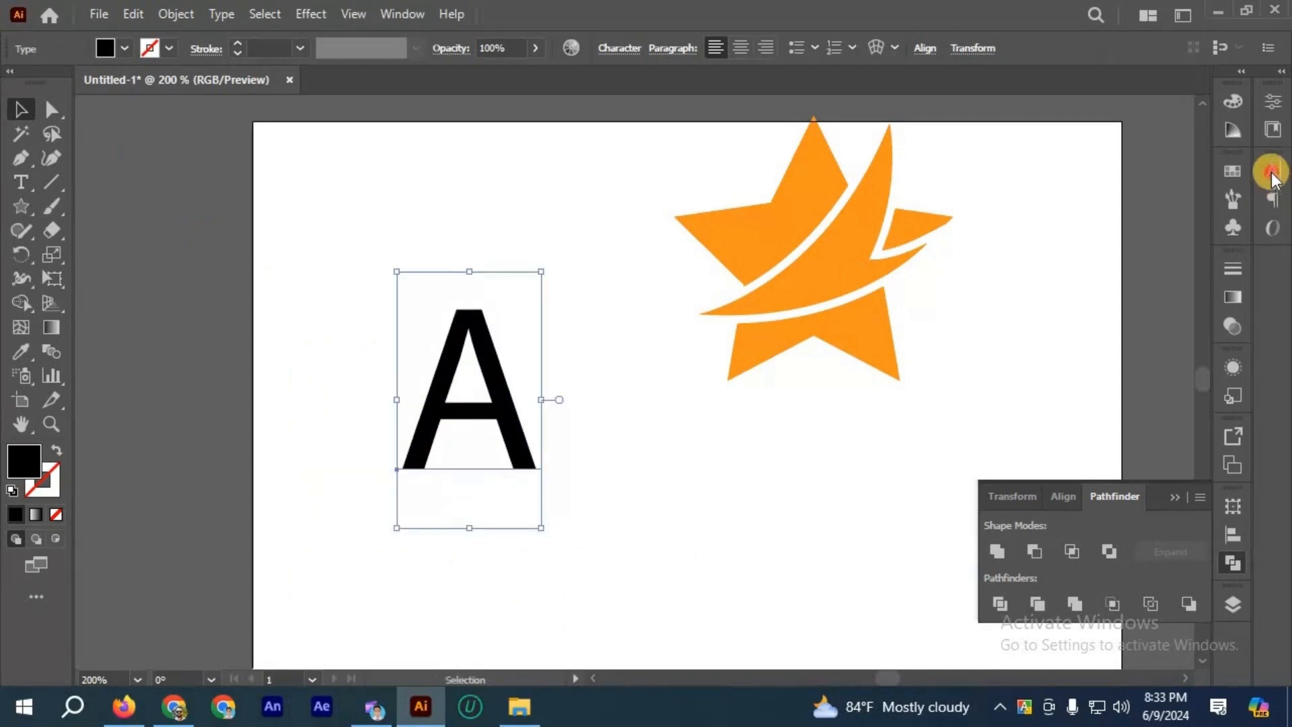
Step: Set the letter A's font to Montserrat Bold
left_click(1078, 192)
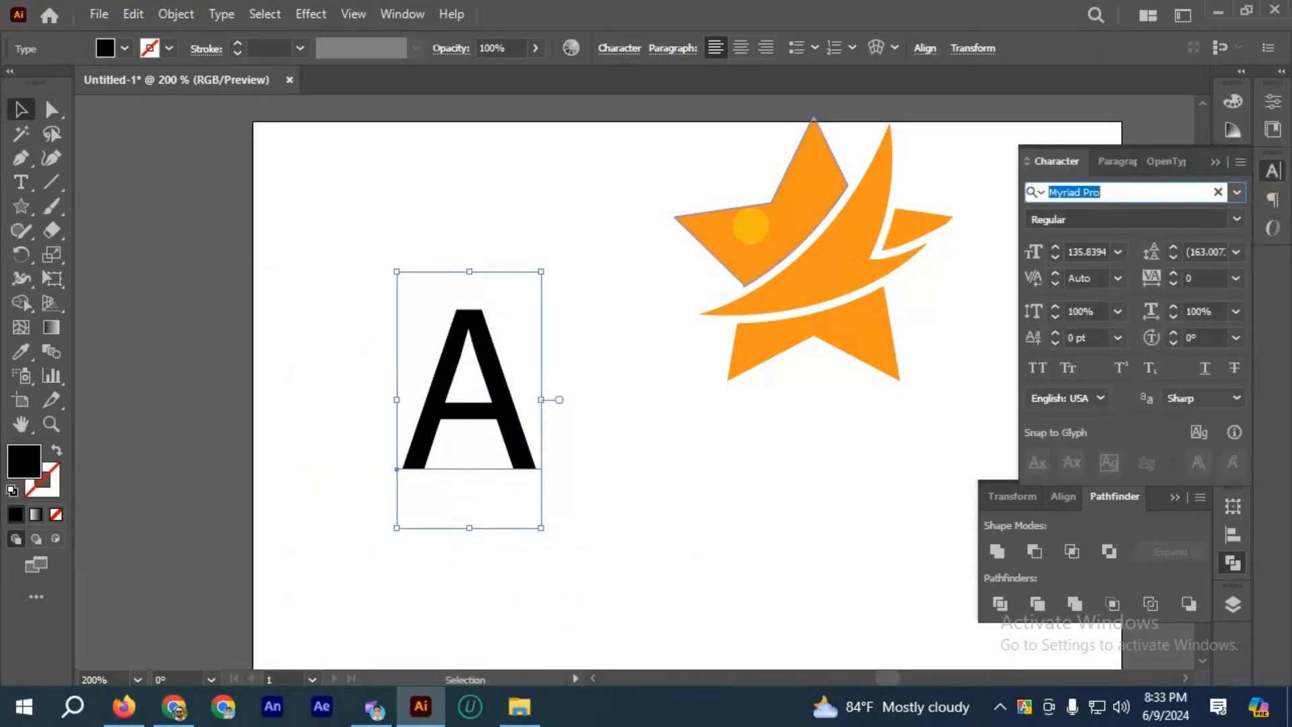
type("Mont")
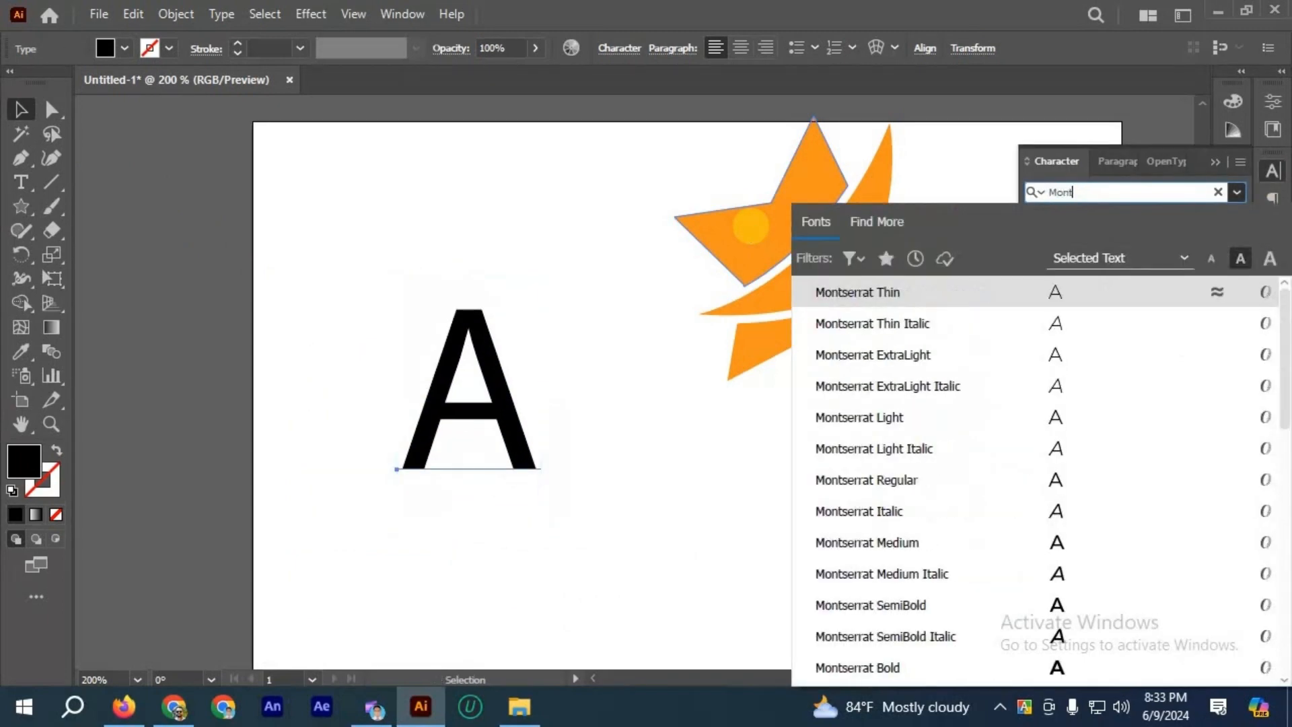
key("Return")
left_click(1231, 221)
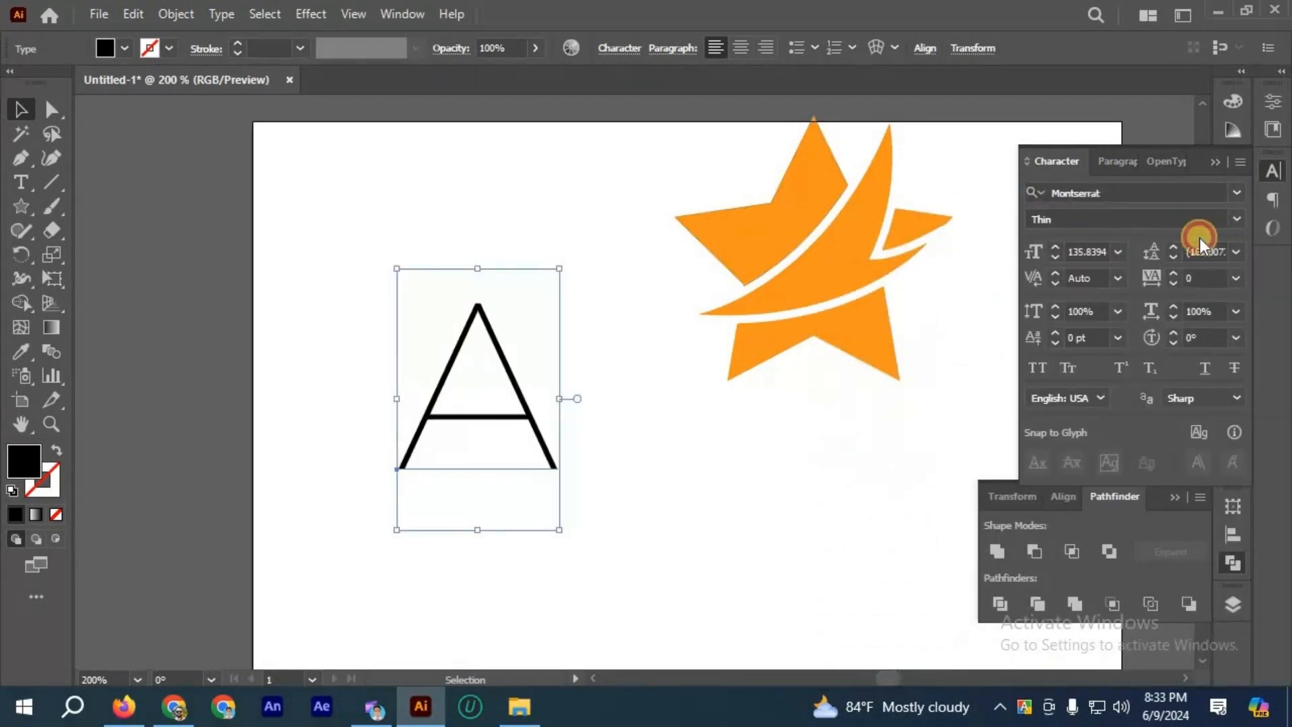
Step: Convert the letter A to outlines and deselect it
left_click(511, 365)
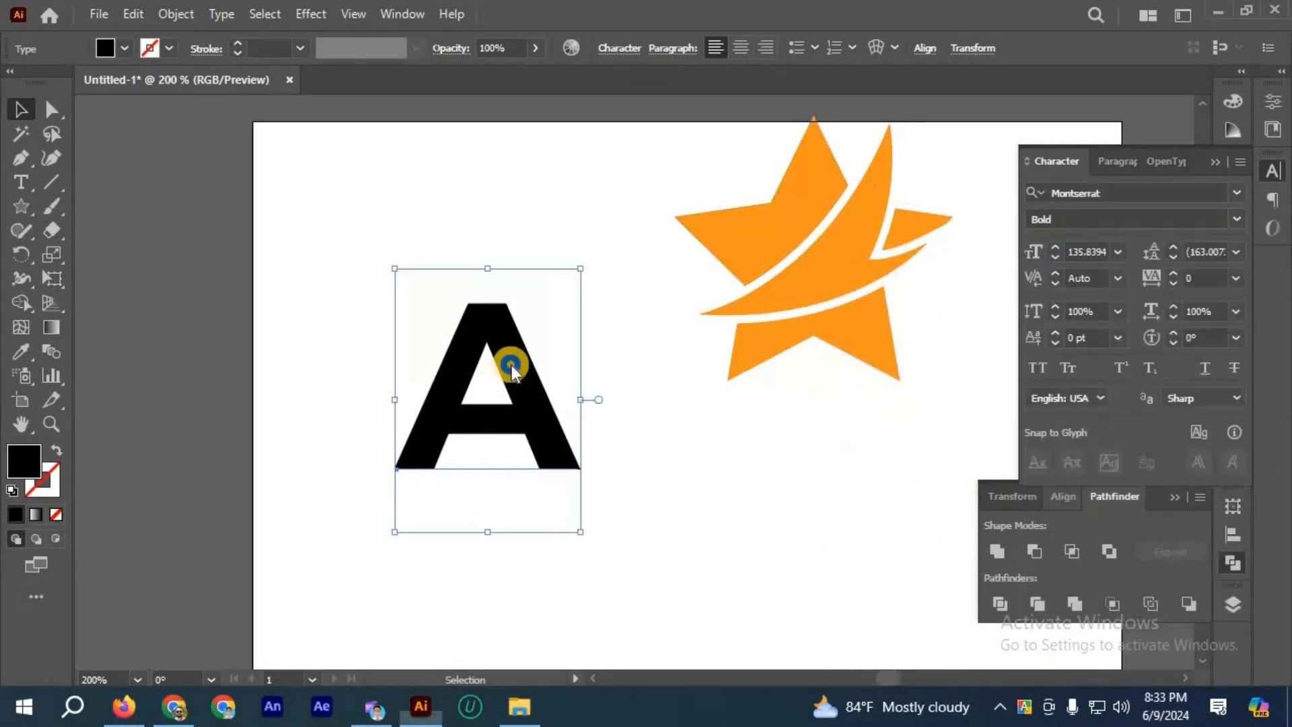
right_click(577, 404)
left_click(577, 376)
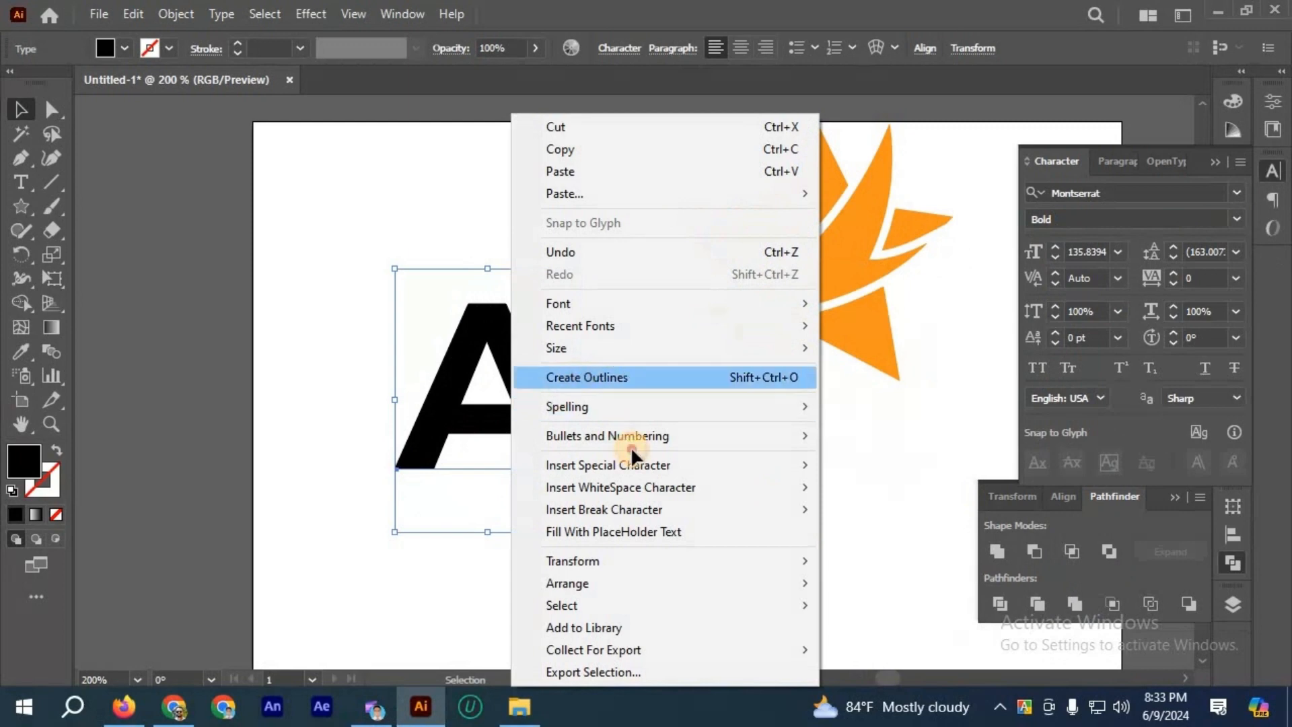
left_click(273, 363)
Step: Draw a closed black check mark across the letter A with the Pen tool, its long lower edge about 155 px
left_click(24, 161)
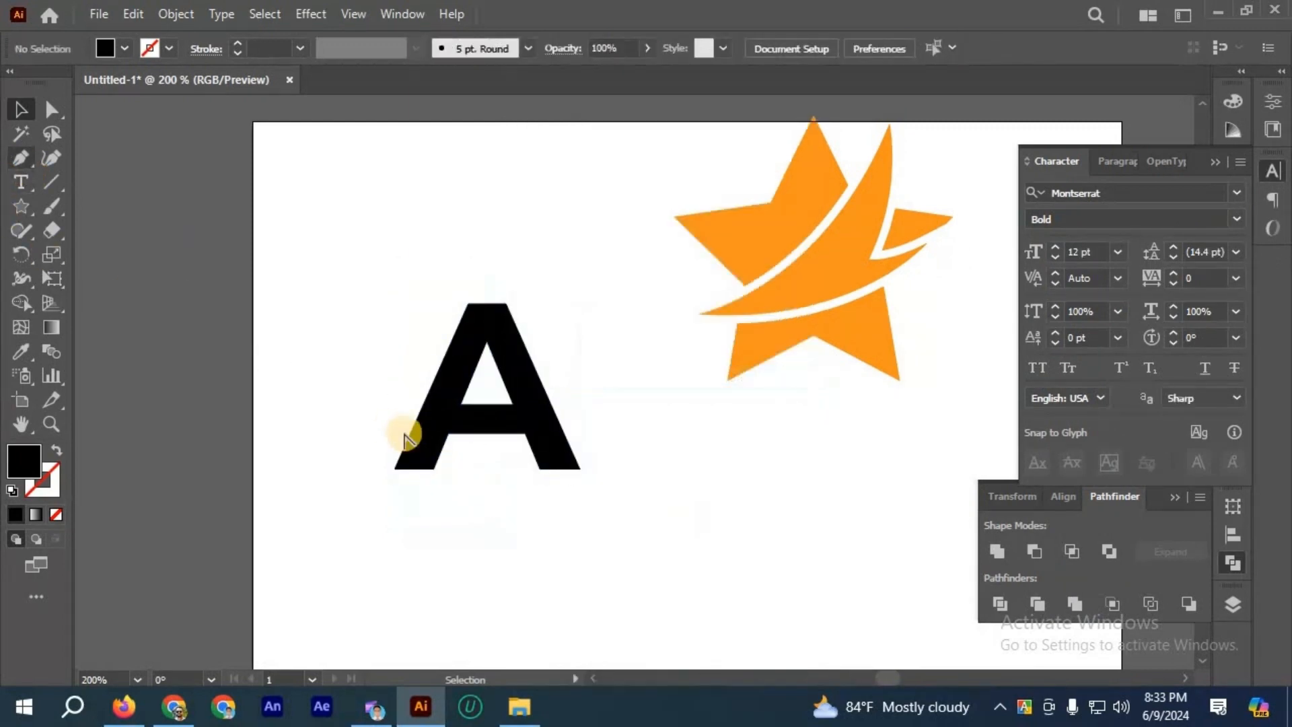
scroll(406, 438, "up", 2)
left_click(329, 371)
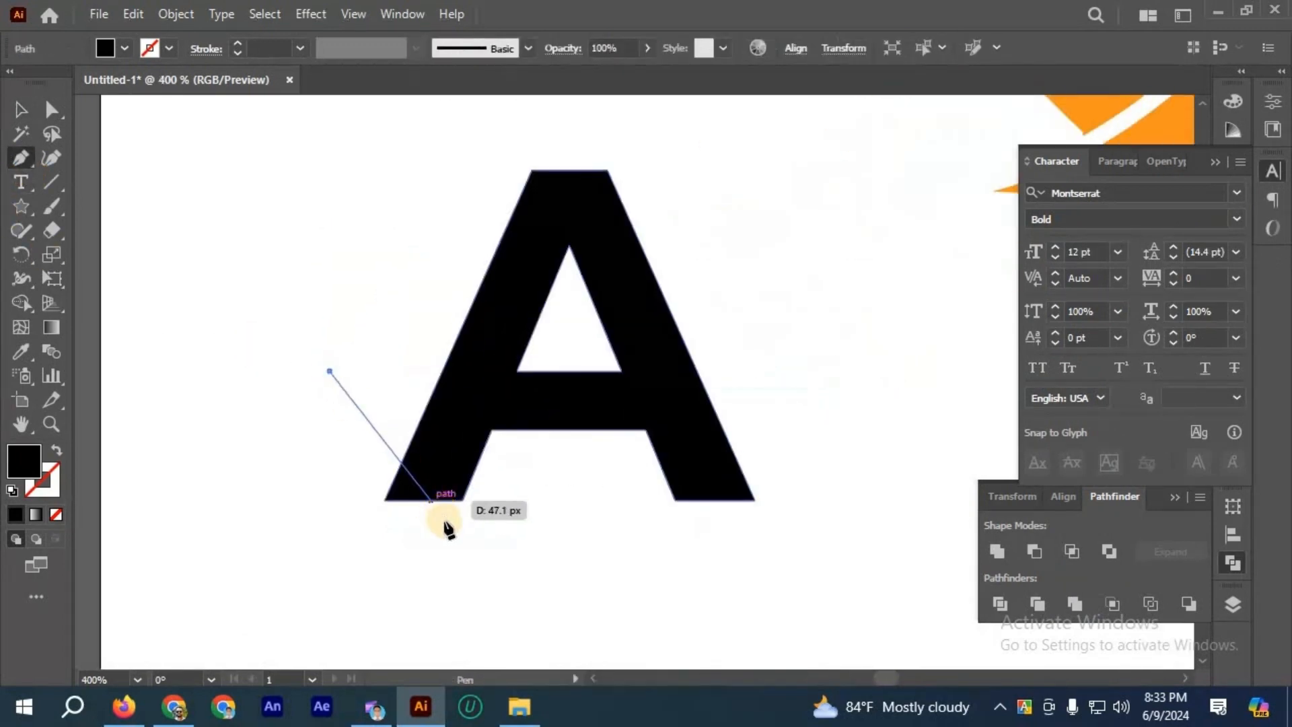
left_click(447, 522)
left_click(875, 192)
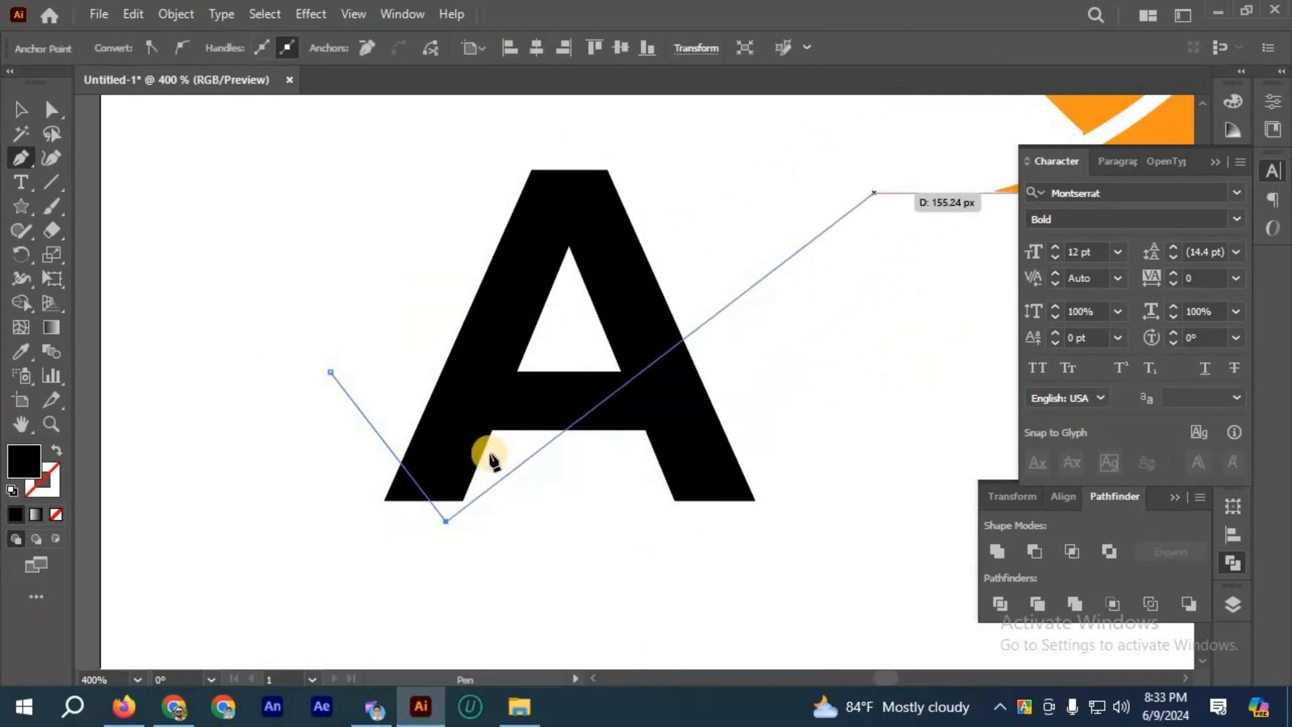
left_click(445, 427)
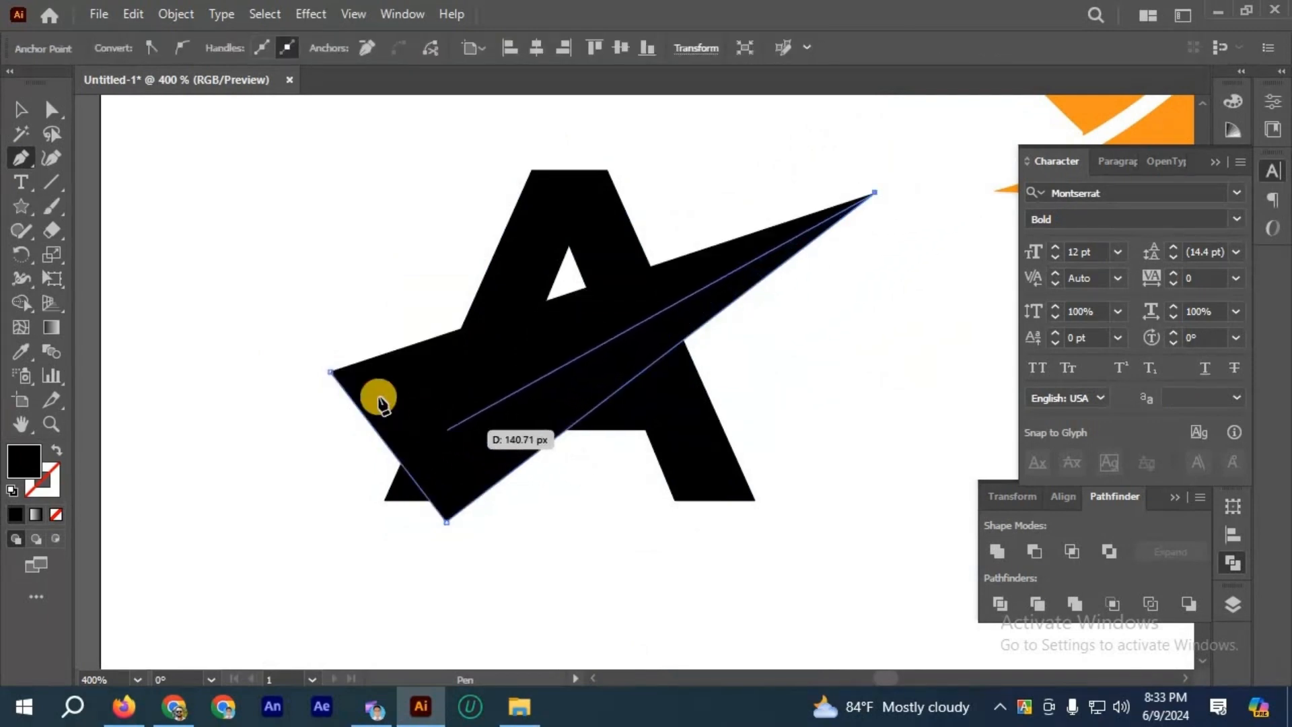
left_click(329, 371)
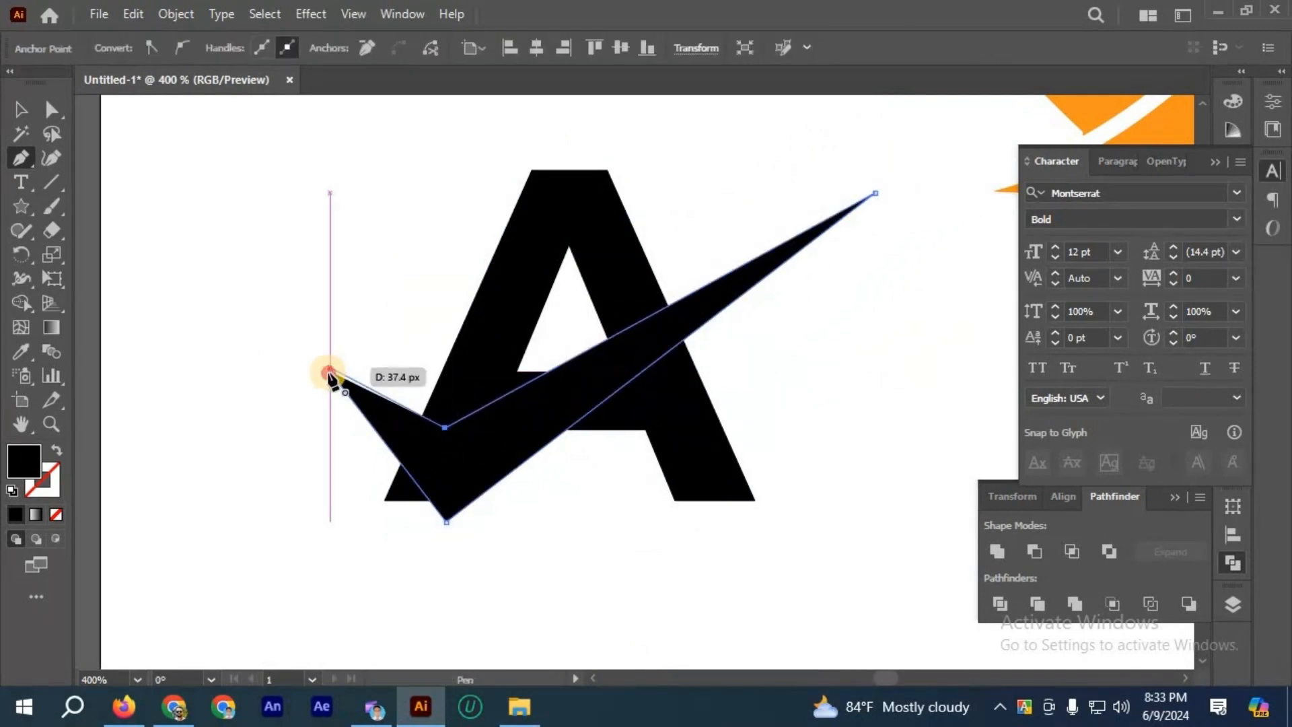
left_click(21, 109)
Step: Move the check mark off the letter A to the empty area below it
left_click(527, 242)
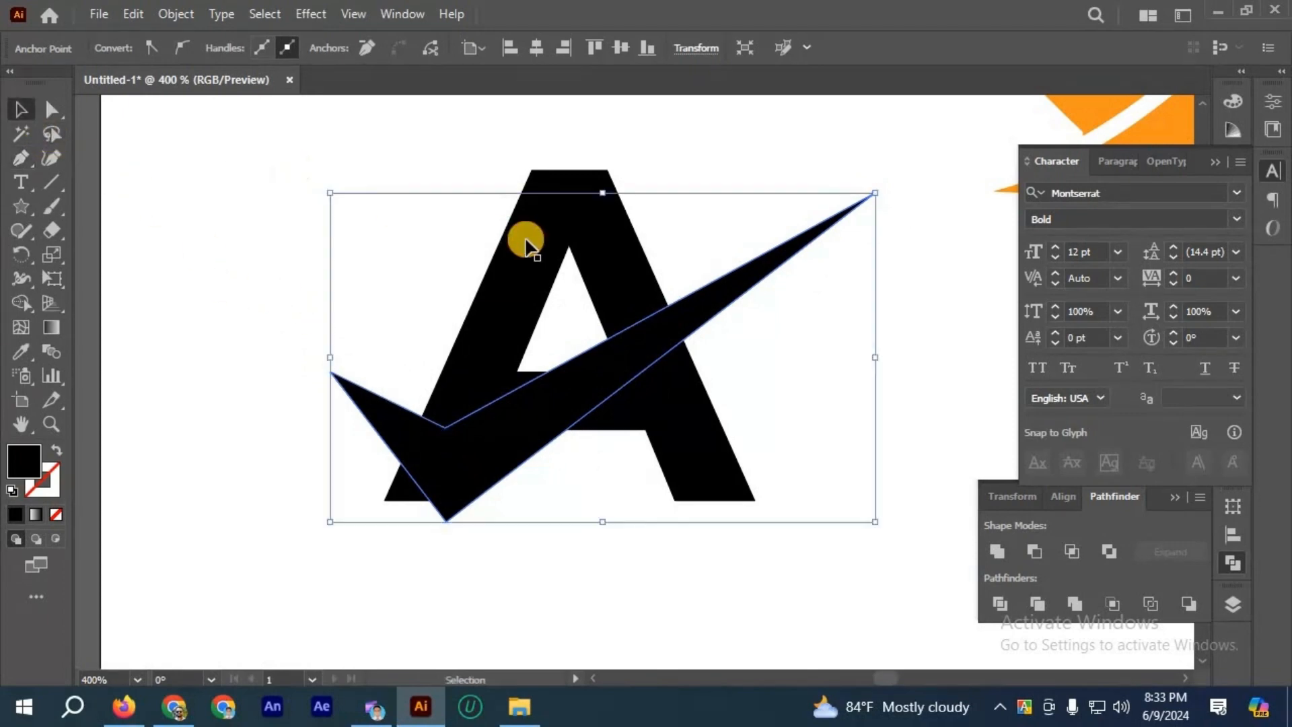
left_click(669, 246)
scroll(523, 242, "down", 2)
left_click_drag(668, 238, 690, 449)
scroll(542, 340, "up", 2)
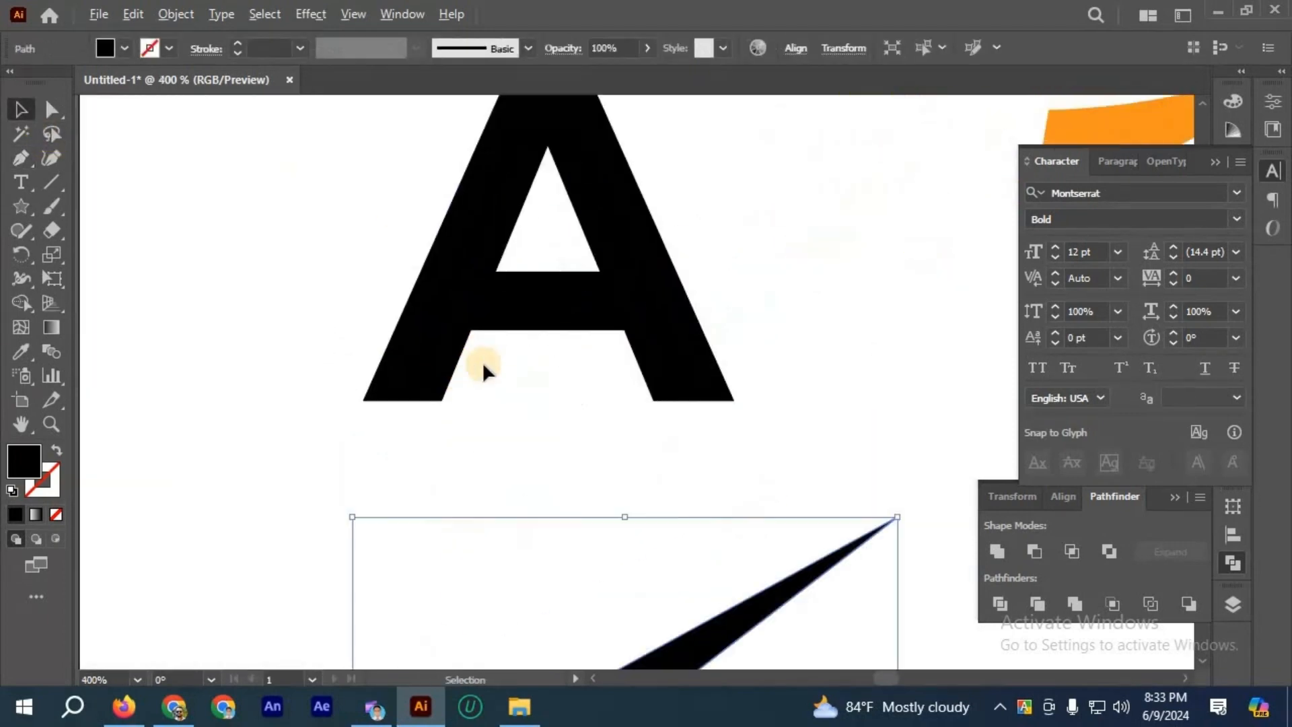
Step: Draw a closed black four-sided shape over the letter A's crossbar with the Pen tool, extending slightly above and below it
scroll(522, 274, "up", 1)
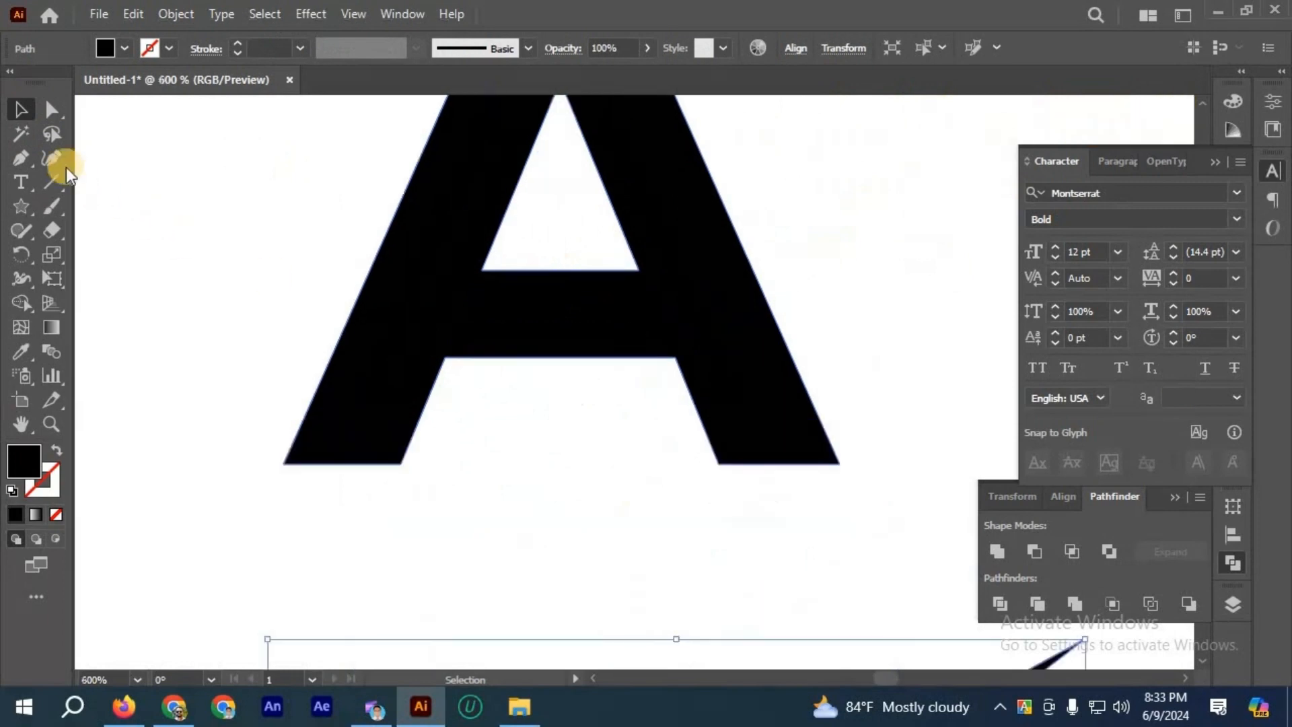
left_click(21, 158)
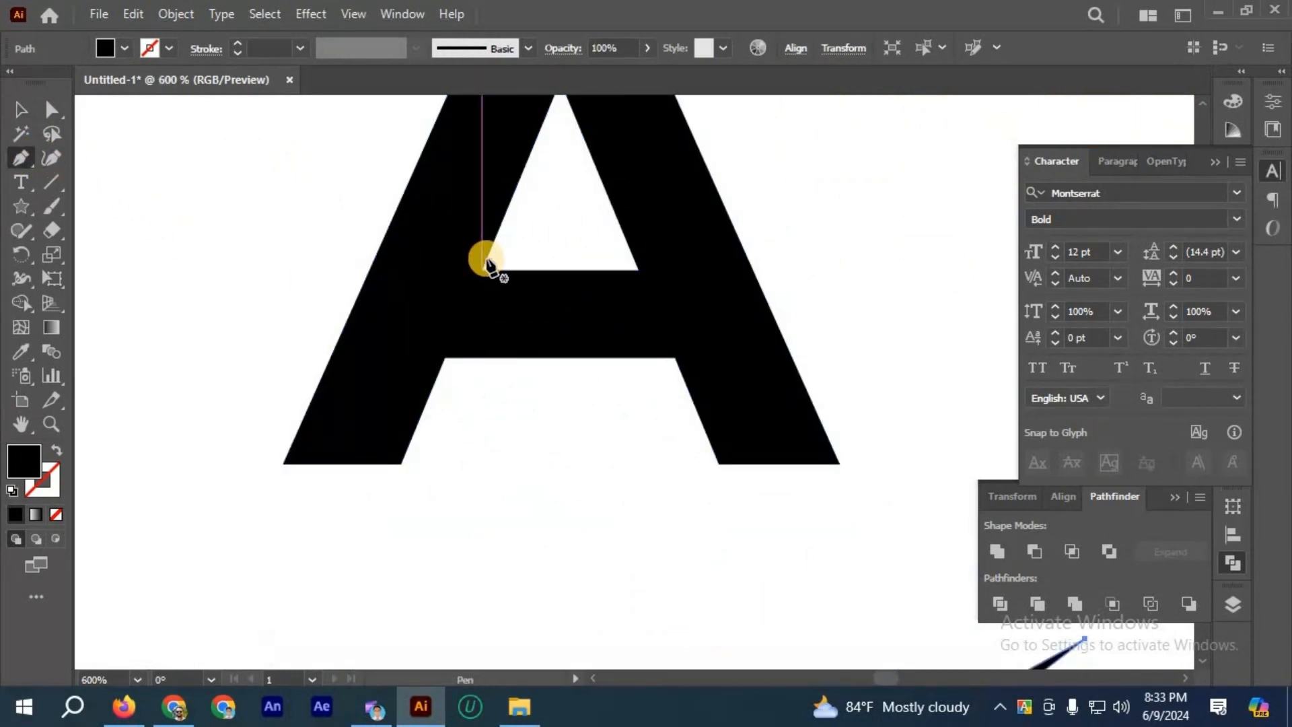
left_click(434, 361, "ctrl")
left_click(435, 379)
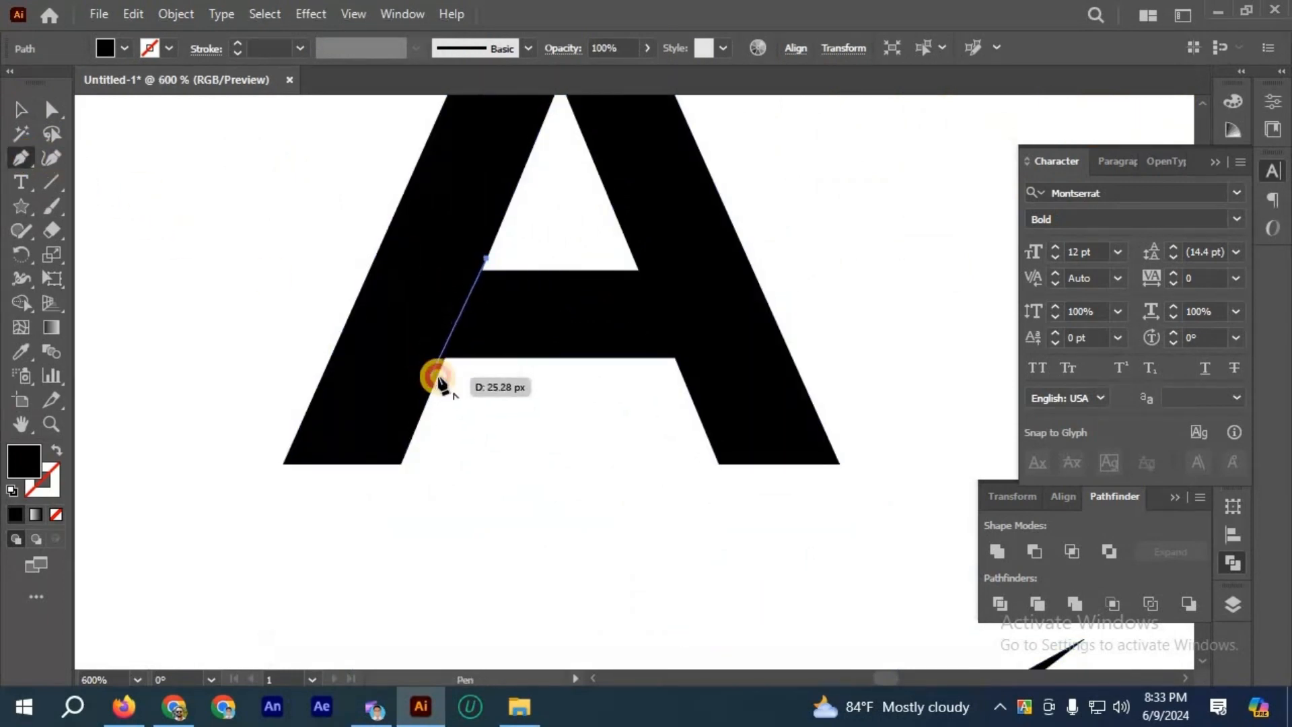
left_click(680, 375)
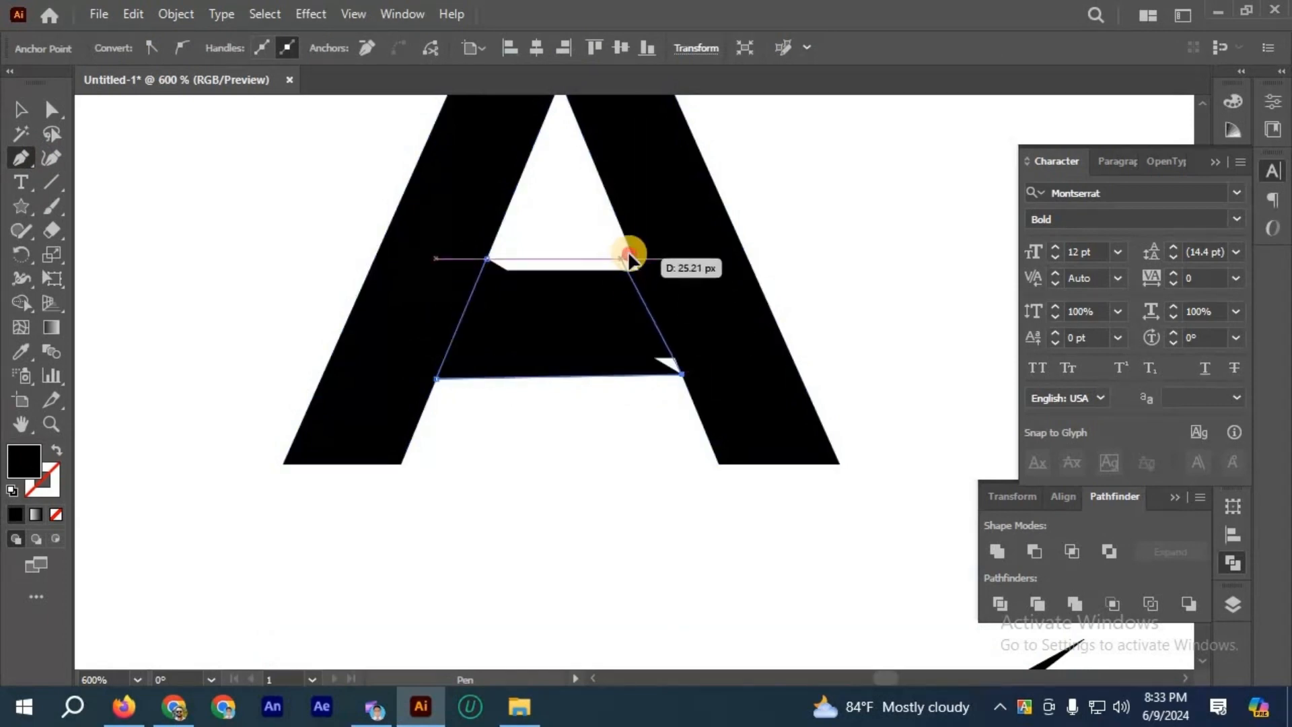
left_click(631, 252)
left_click(487, 258)
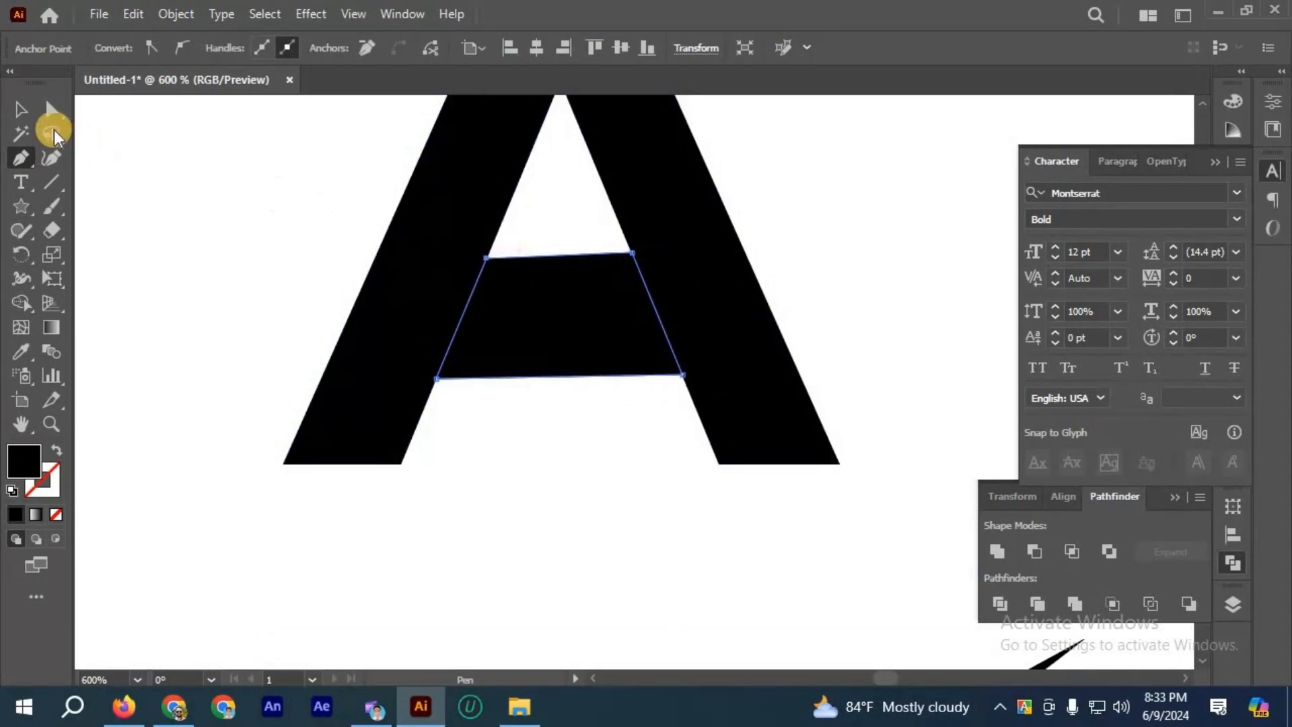
left_click(30, 116)
left_click(693, 492)
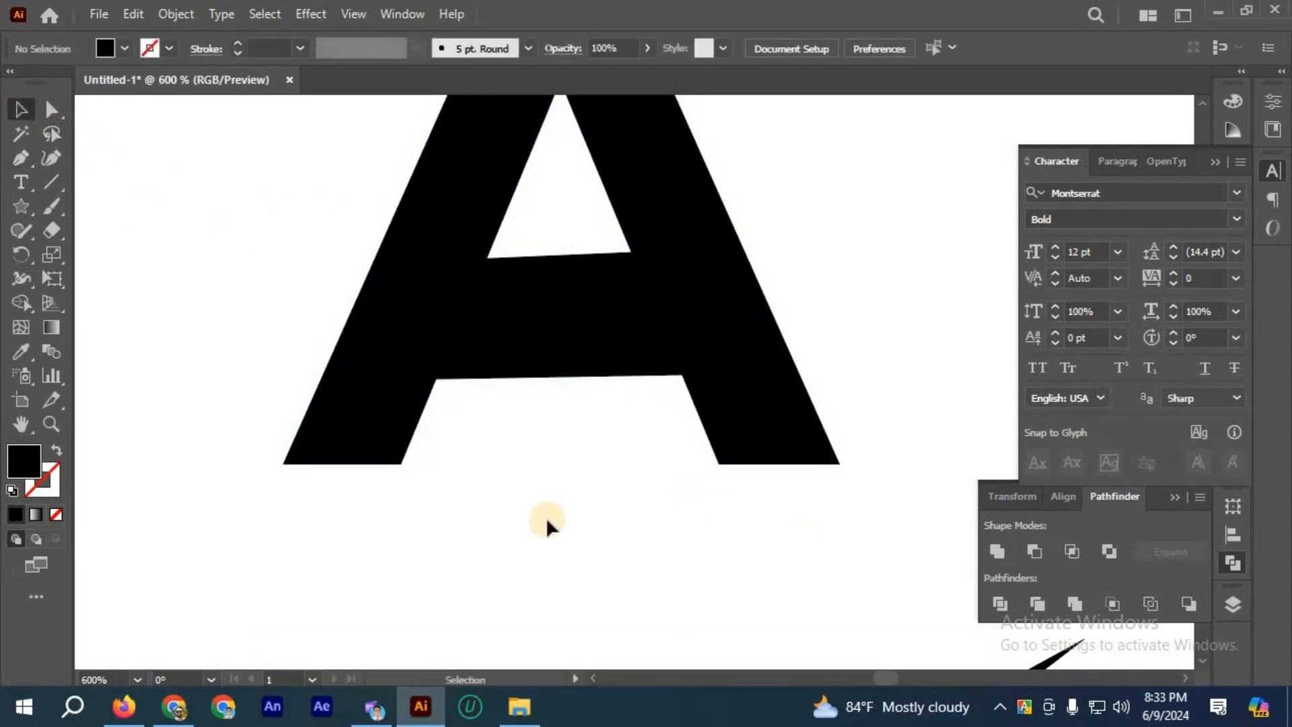
Step: Remove the crossbar and the shape covering it from the letter A with the Shape Builder tool
left_click_drag(637, 466, 391, 330)
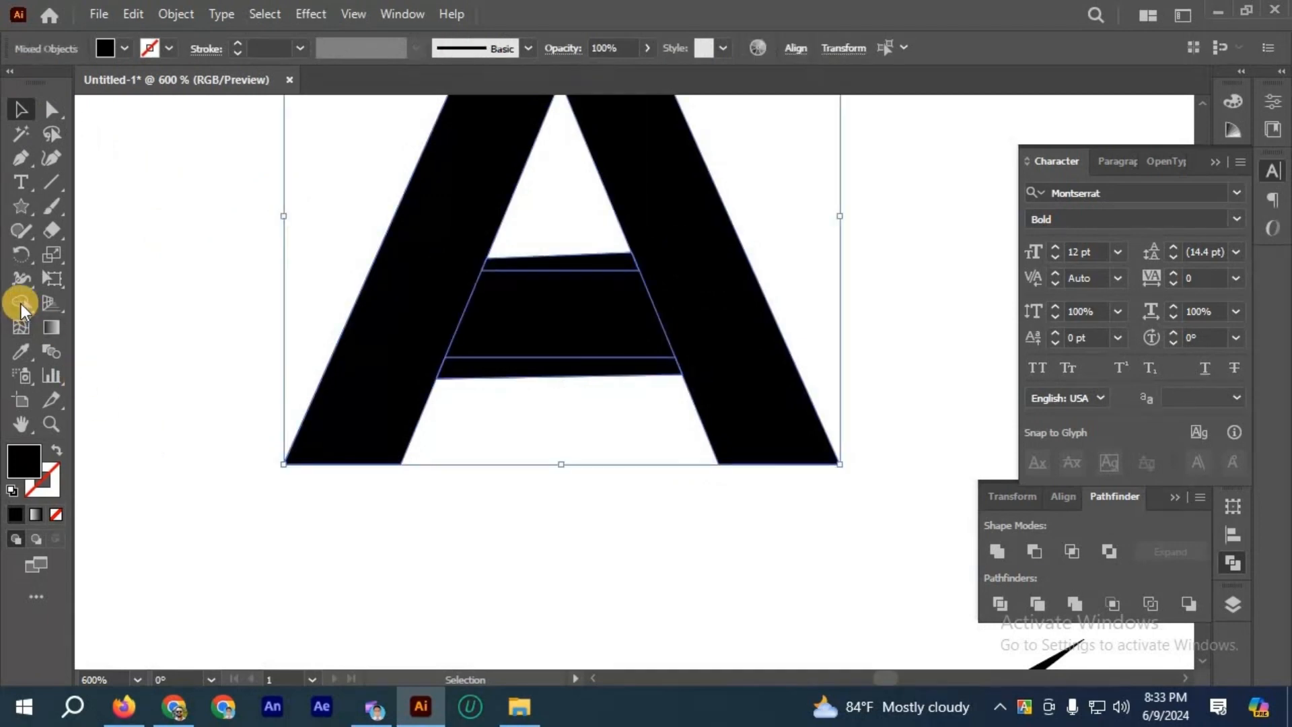
left_click(22, 304)
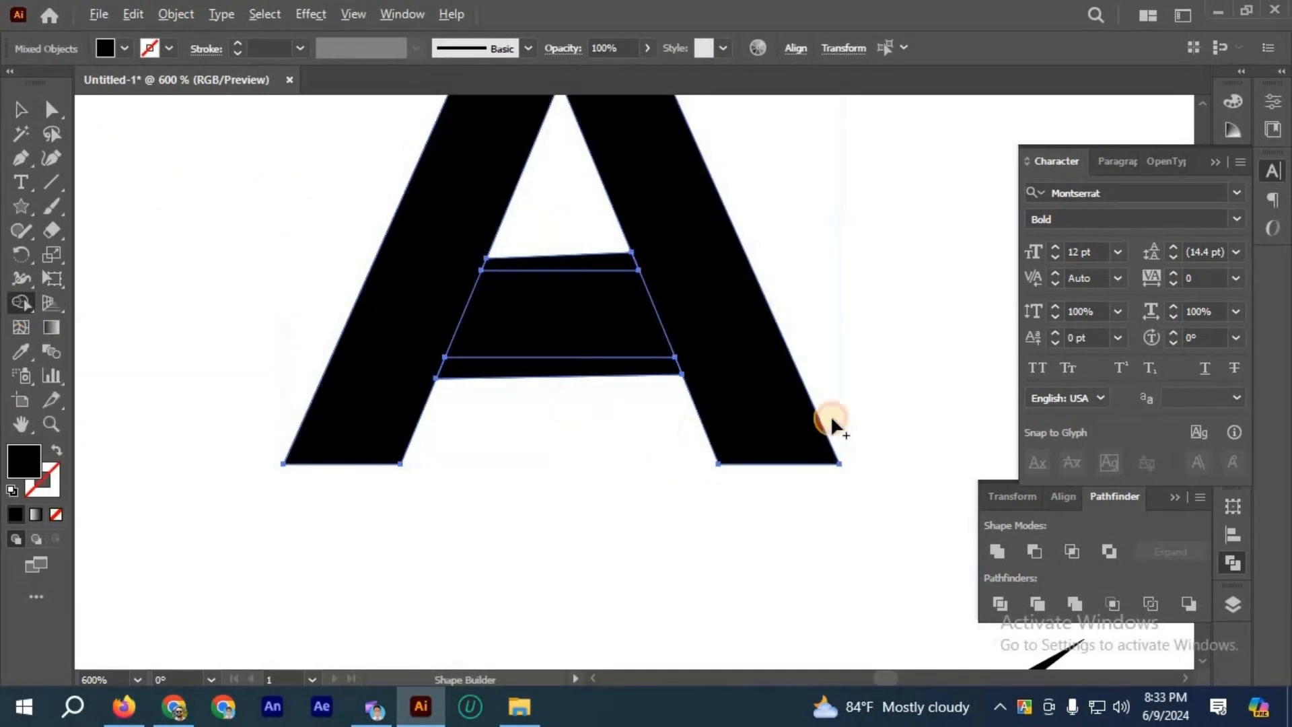
left_click_drag(569, 423, 566, 201)
left_click(11, 107)
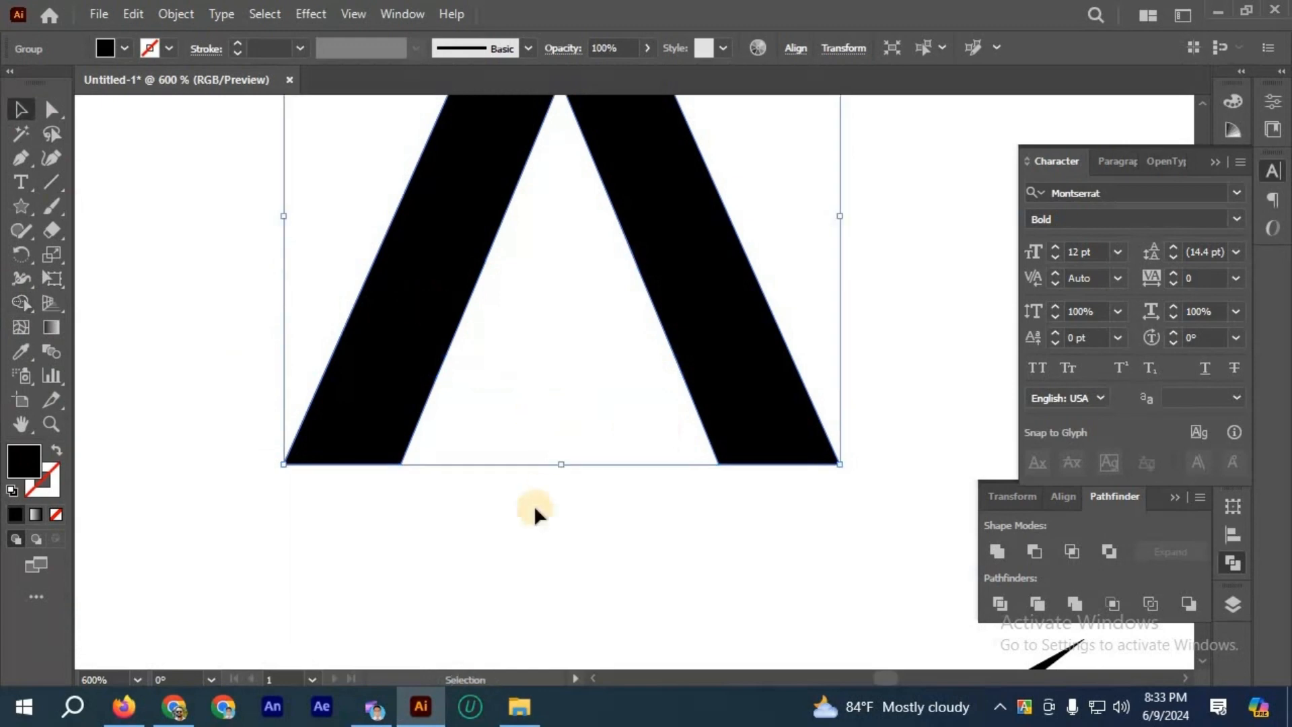
left_click(534, 508)
Step: Move the check mark back across the letter A and fill it with orange
scroll(532, 501, "down", 3)
left_click_drag(517, 482, 456, 254)
scroll(455, 260, "up", 1)
left_click(125, 49)
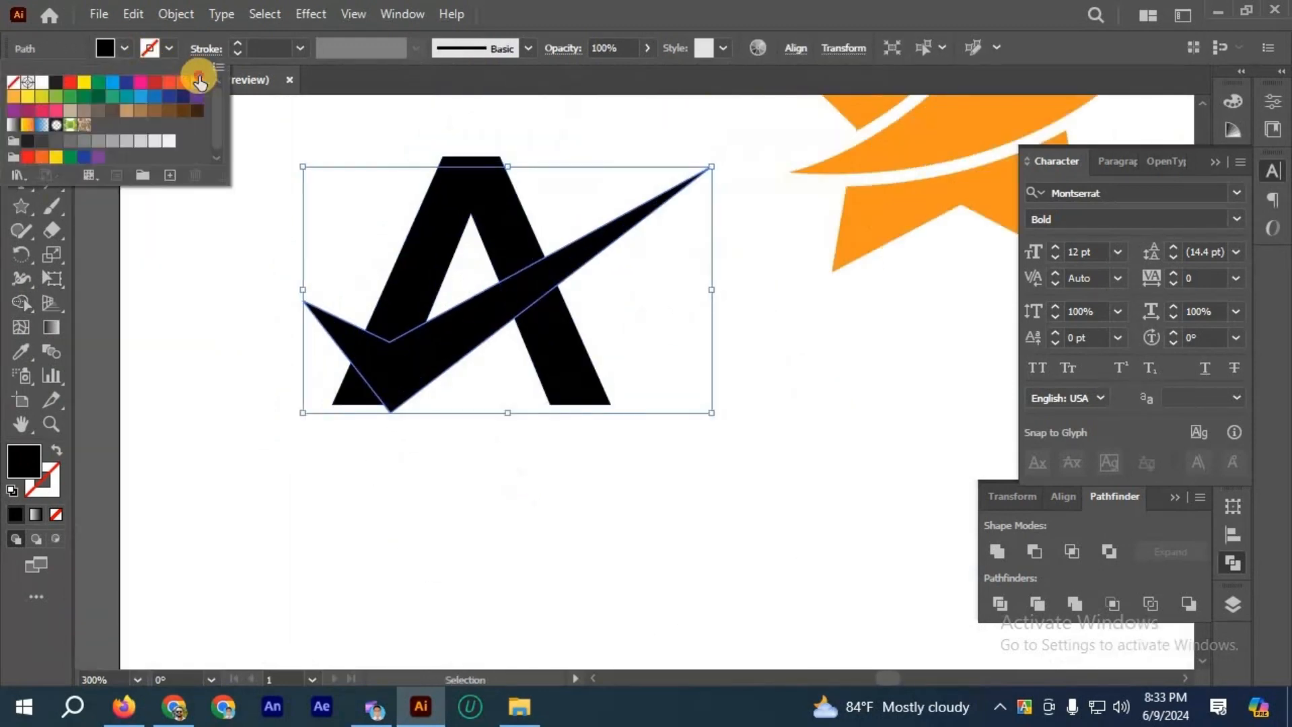
left_click(199, 78)
left_click(508, 420)
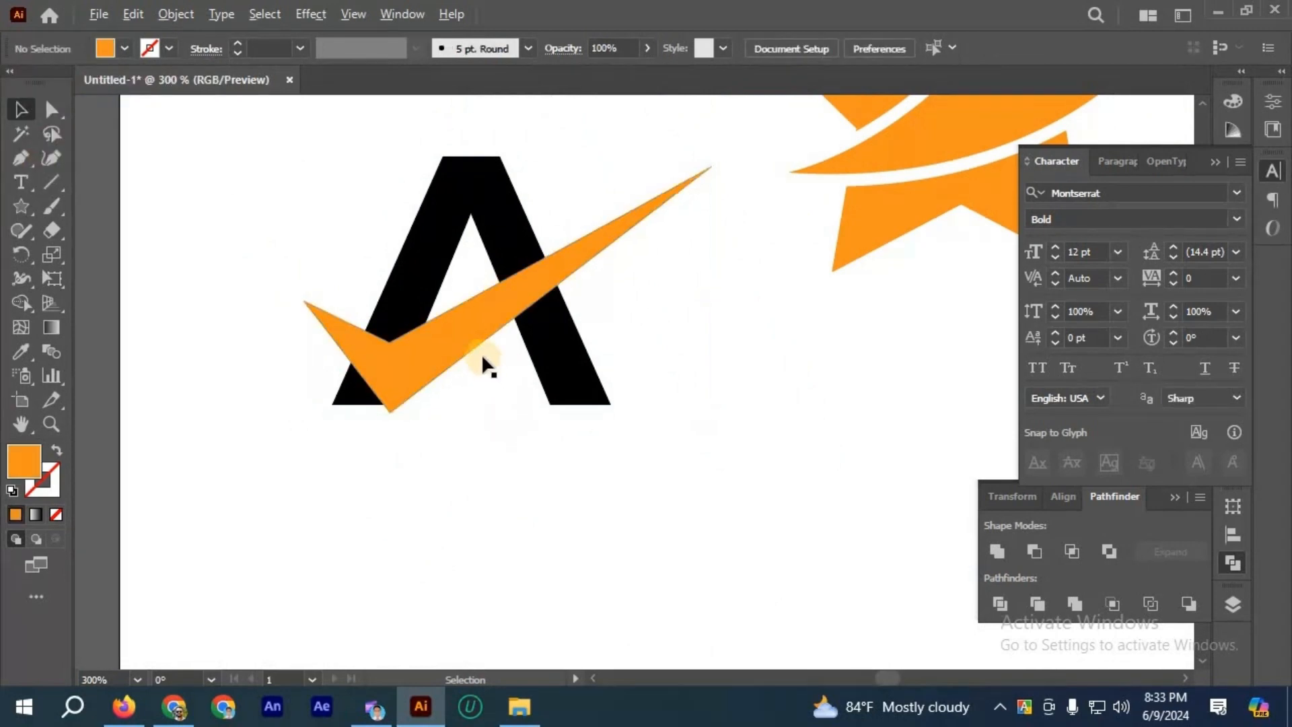
Step: Shift the check mark slightly on the letter A and offset its path by 5 px
scroll(482, 354, "down", 1)
left_click_drag(454, 351, 472, 330)
key("ctrl+plus")
left_click(176, 14)
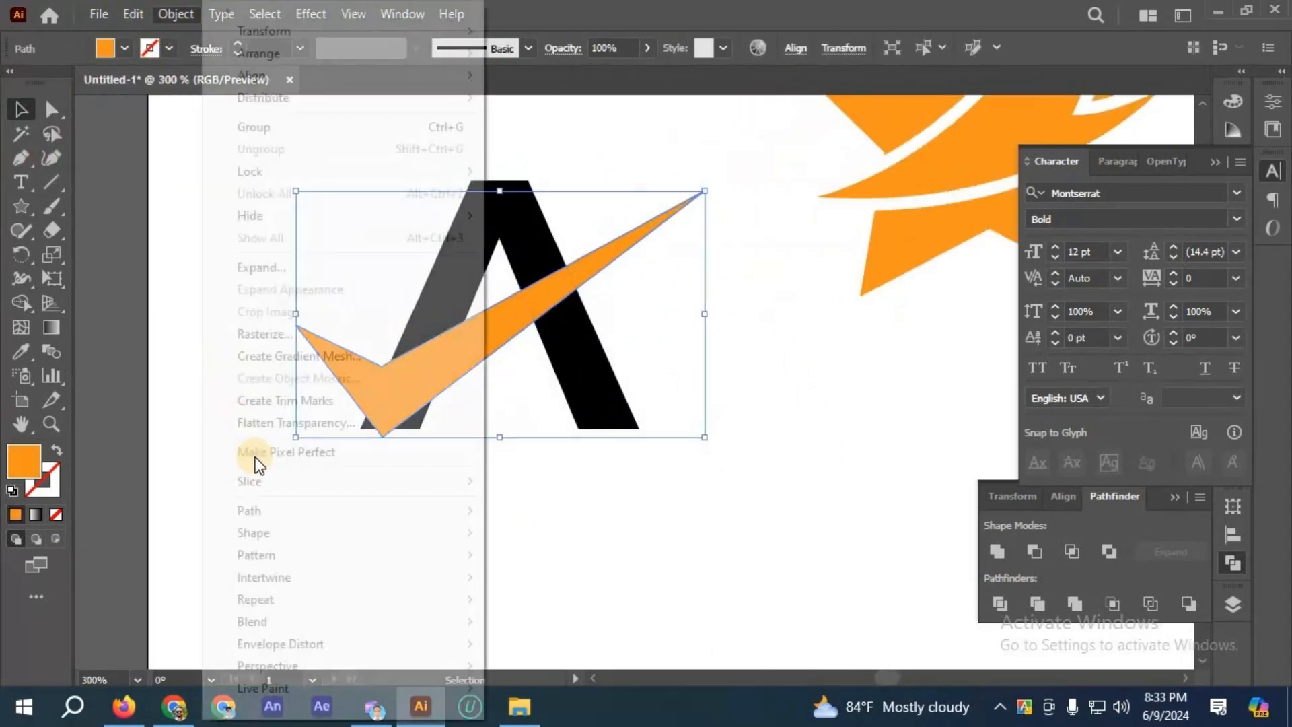
mouse_move(464, 510)
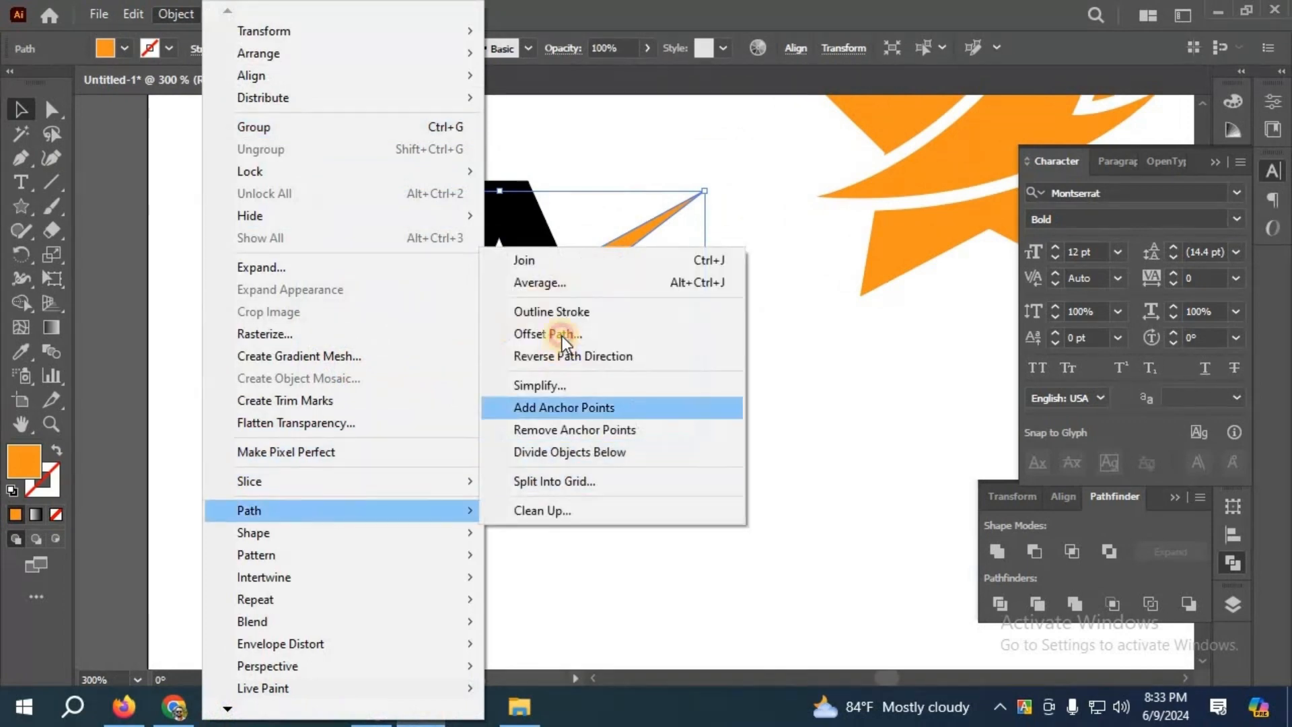
left_click(563, 336)
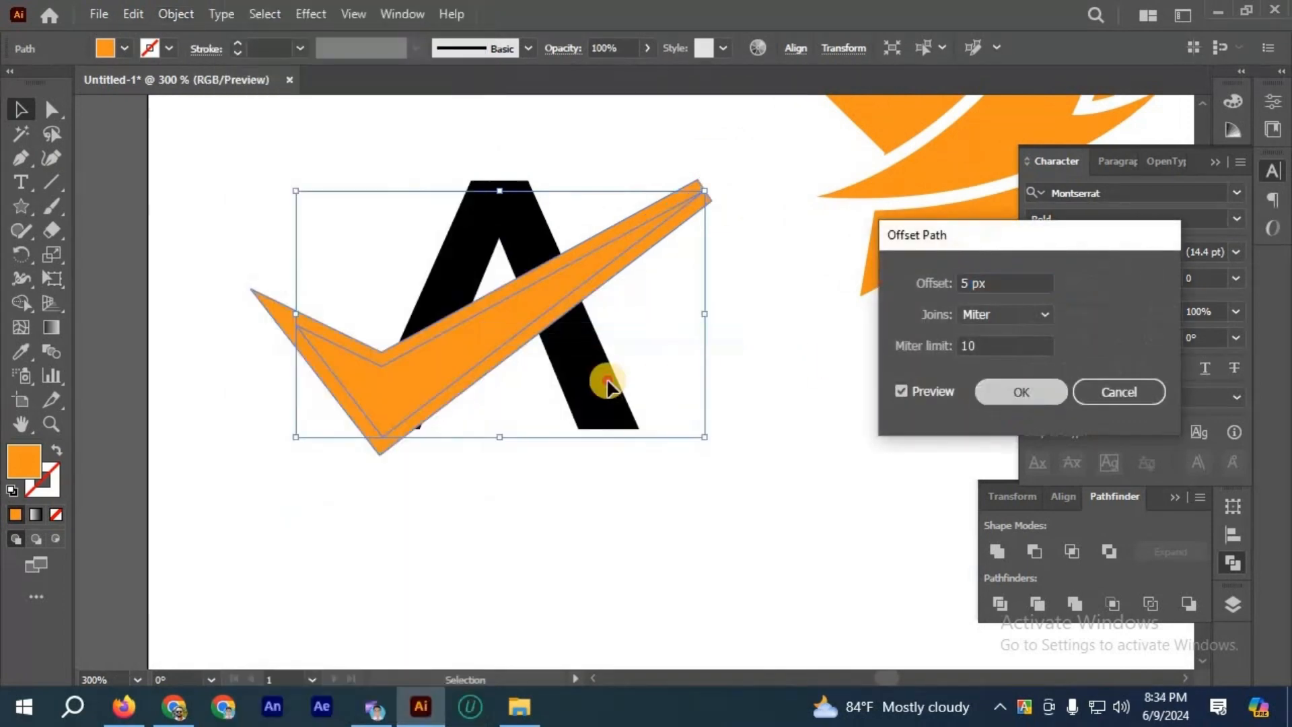
key("Return")
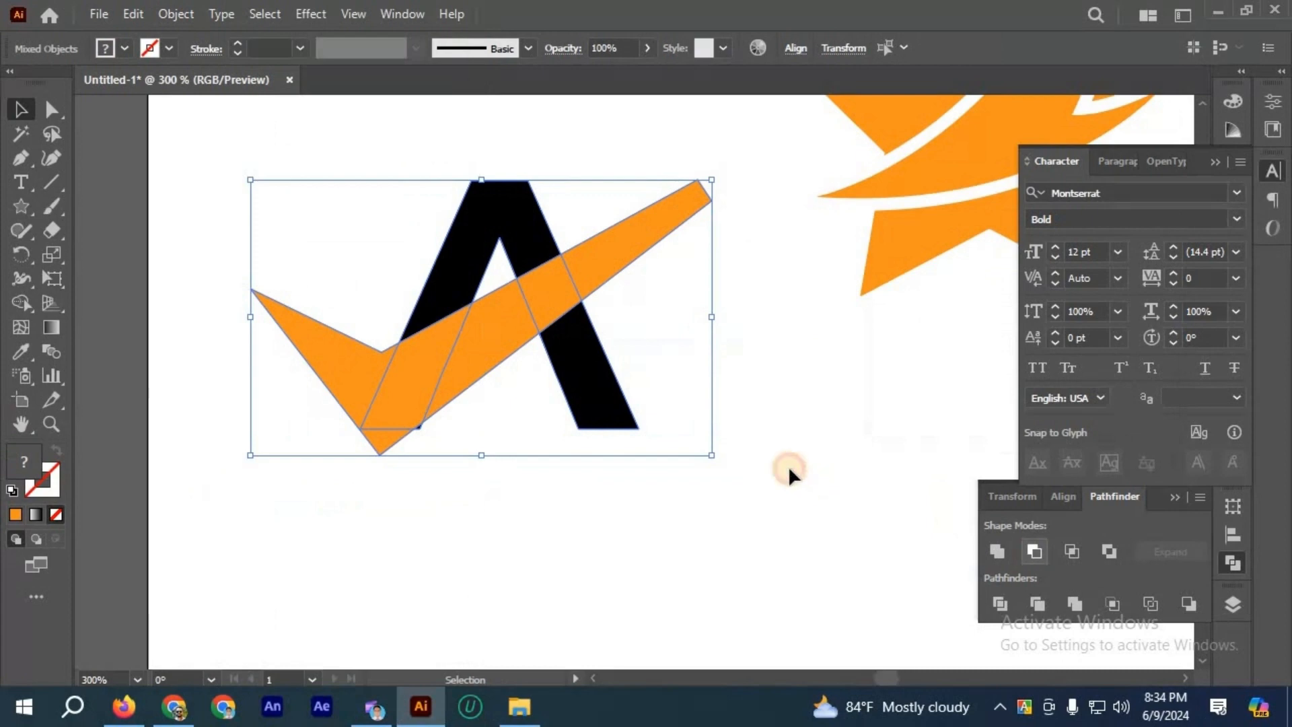
Step: Subtract the offset check mark shape from the letter A with Minus Front and deselect everything
left_click(789, 466)
scroll(788, 463, "down", 3)
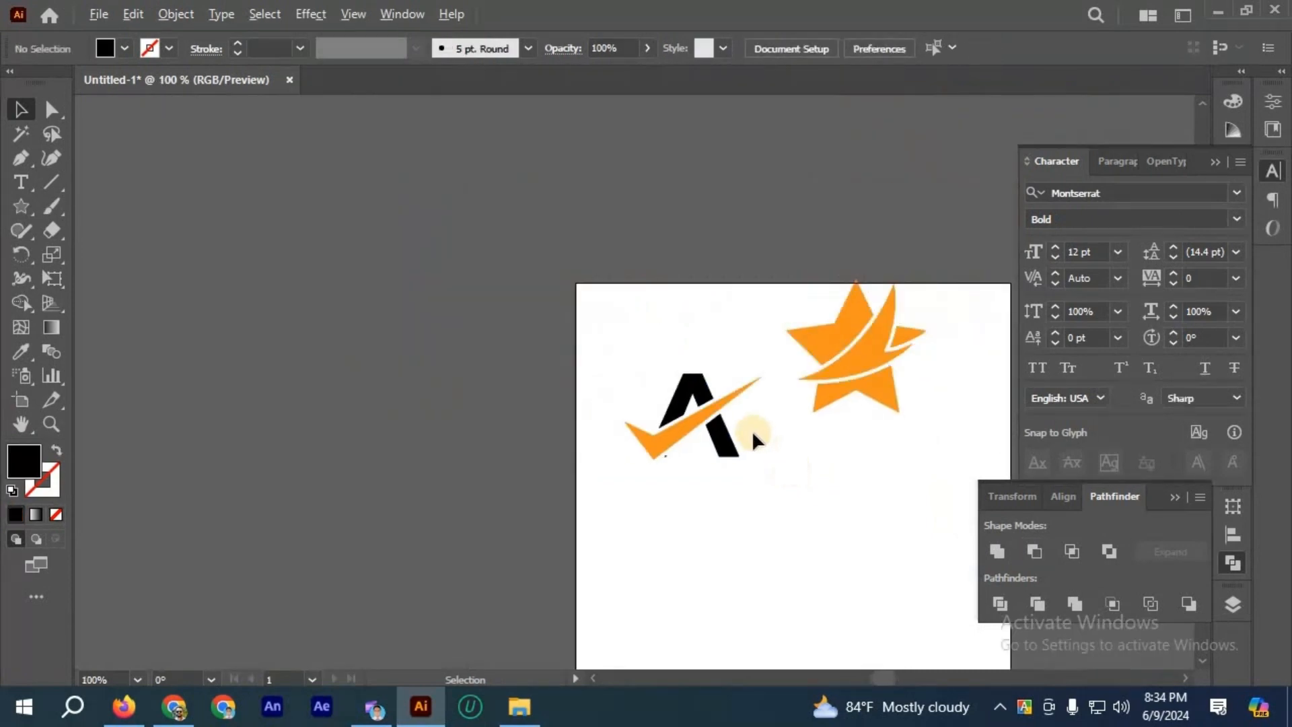
scroll(752, 430, "up", 3)
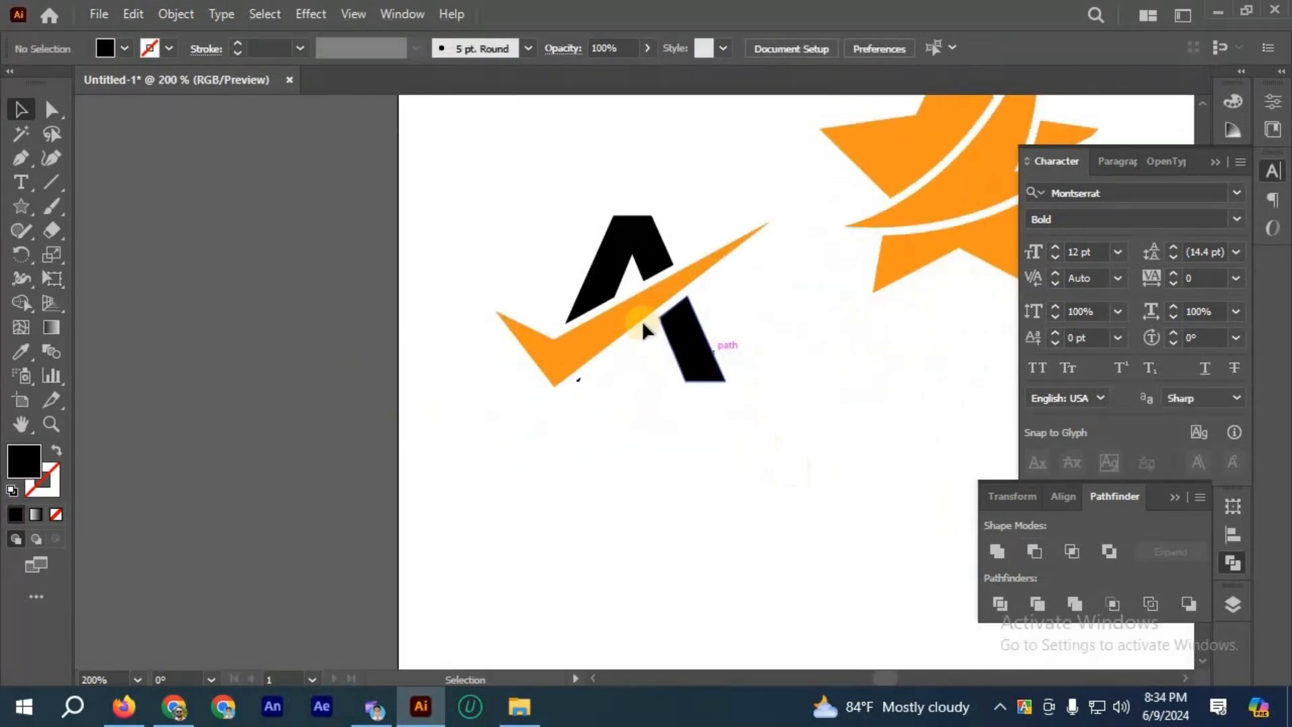
Step: Try to select the tiny leftover black fragment beside the check mark's lower tip
scroll(623, 291, "up", 2)
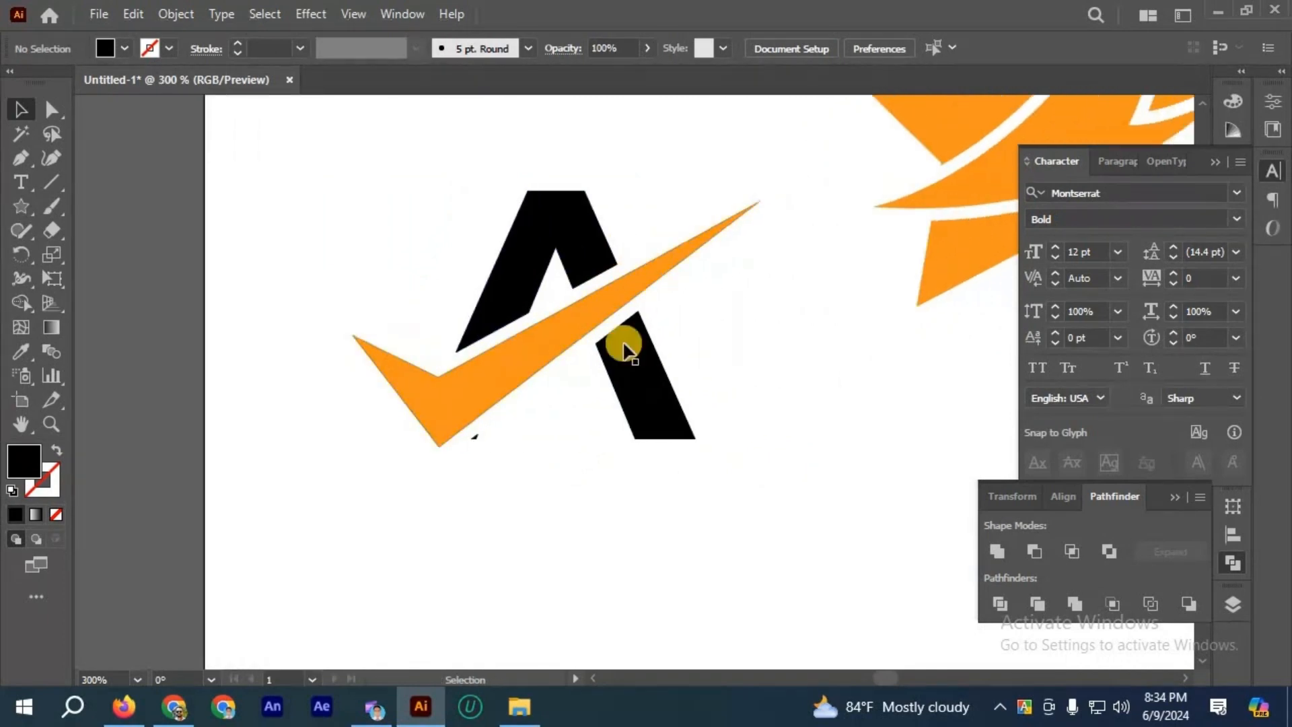
scroll(459, 447, "up", 1)
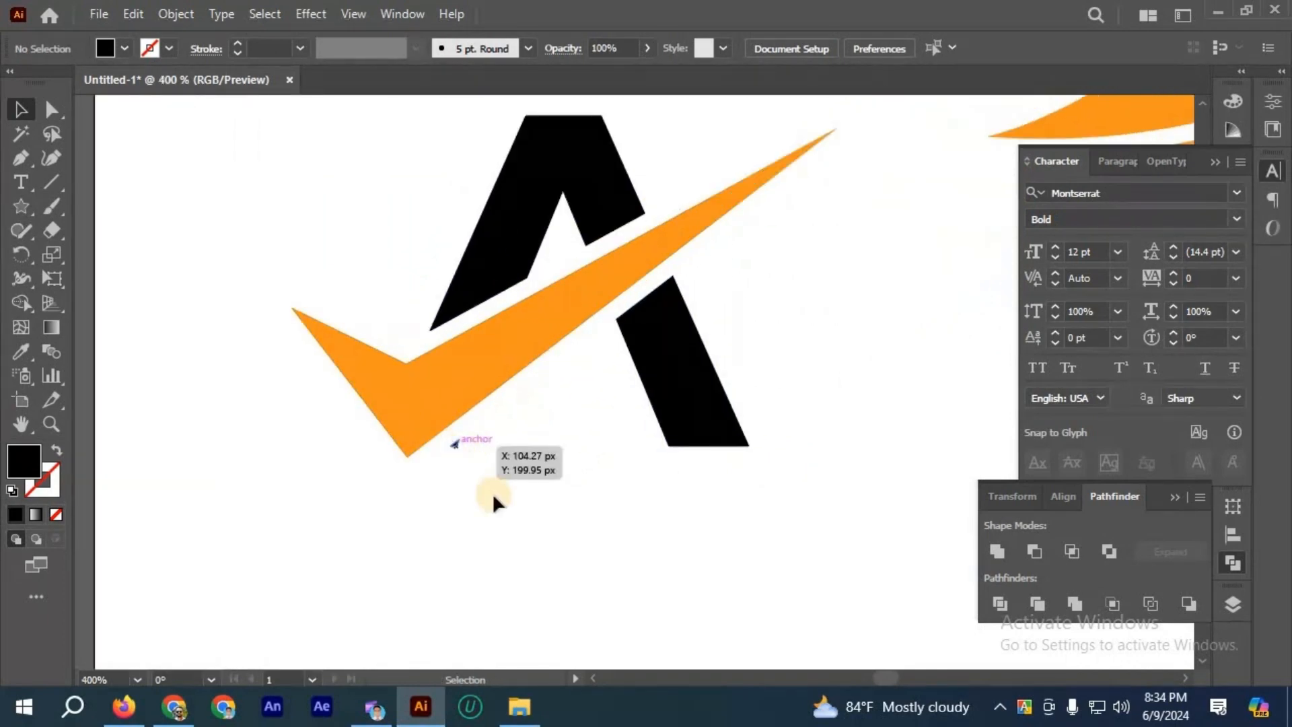
left_click(459, 444)
left_click(451, 442)
scroll(452, 441, "up", 2)
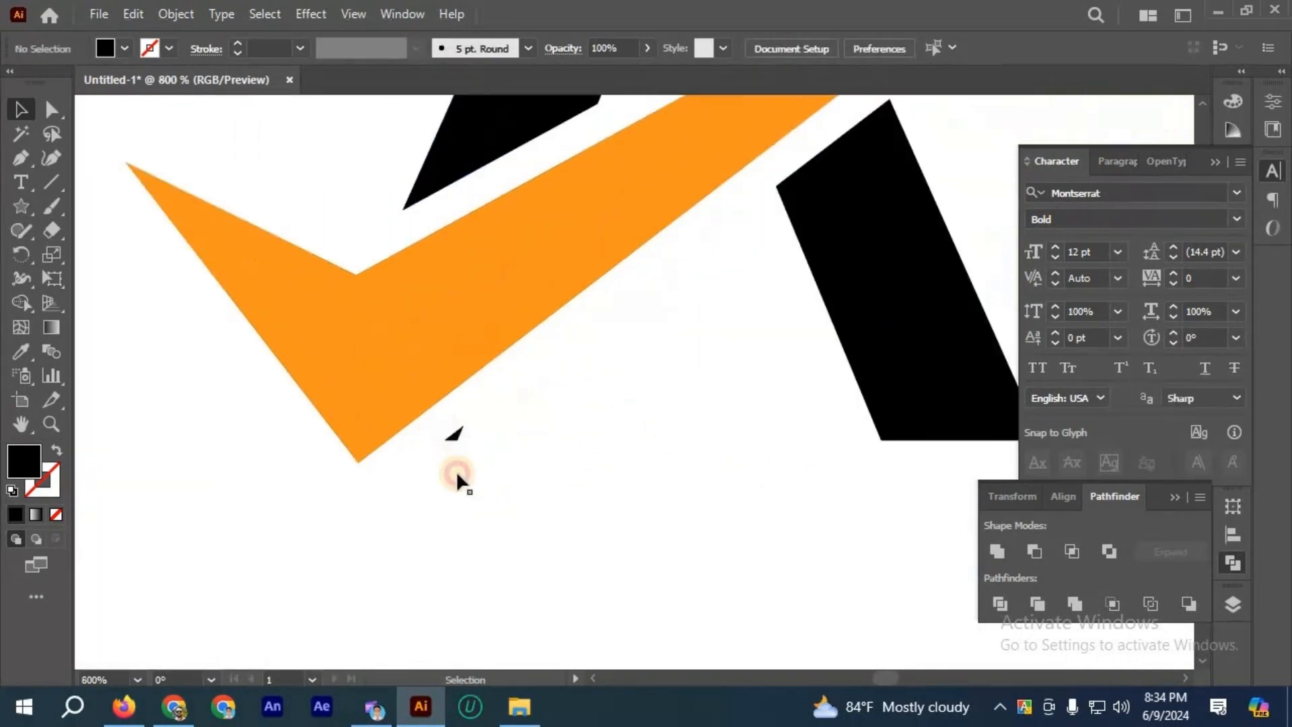
scroll(453, 437, "down", 2)
left_click(453, 437)
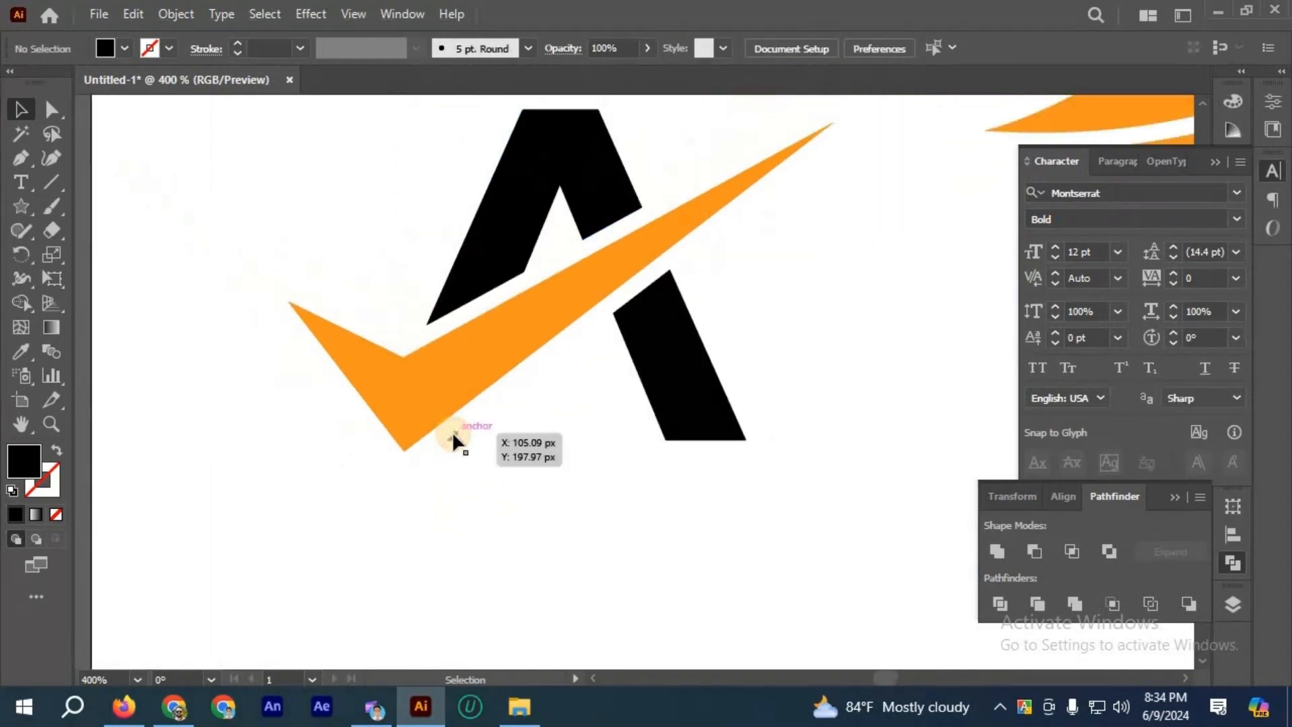
Step: Ungroup the black pieces of the letter A
left_click(693, 346)
left_click(593, 186)
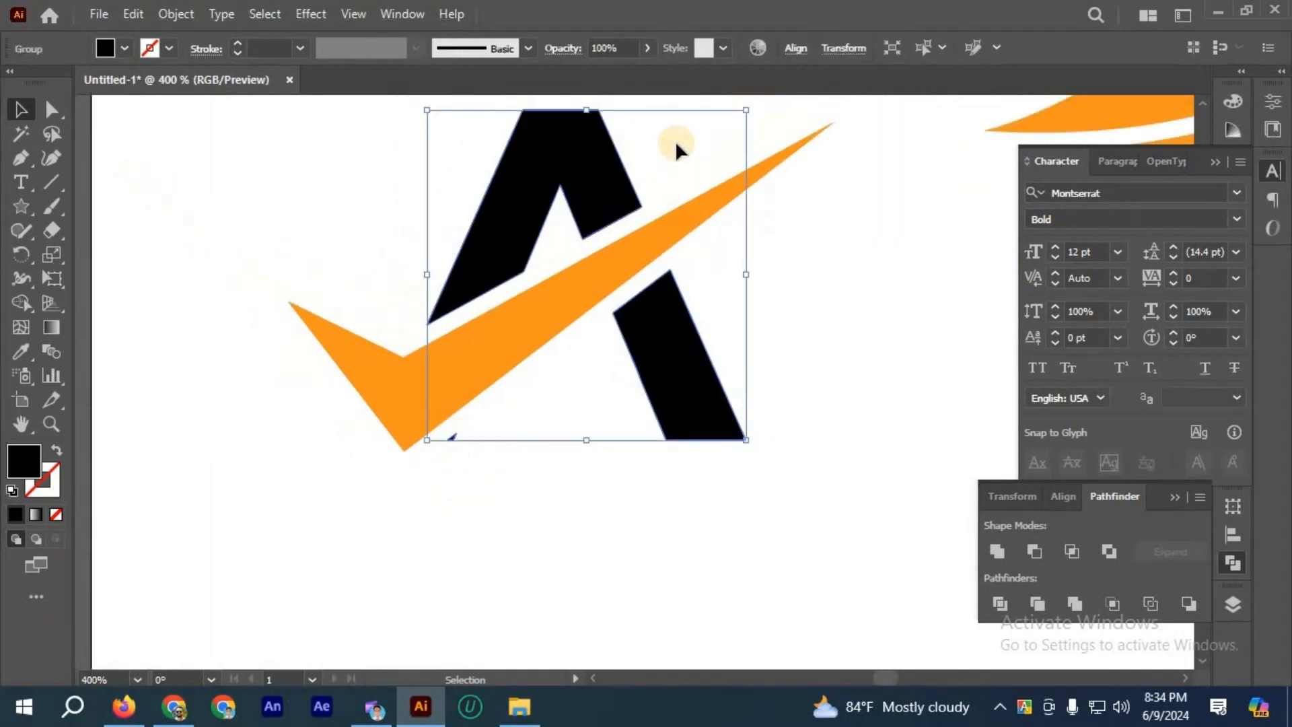
left_click(596, 183)
left_click(615, 219)
left_click(668, 372)
left_click(639, 351)
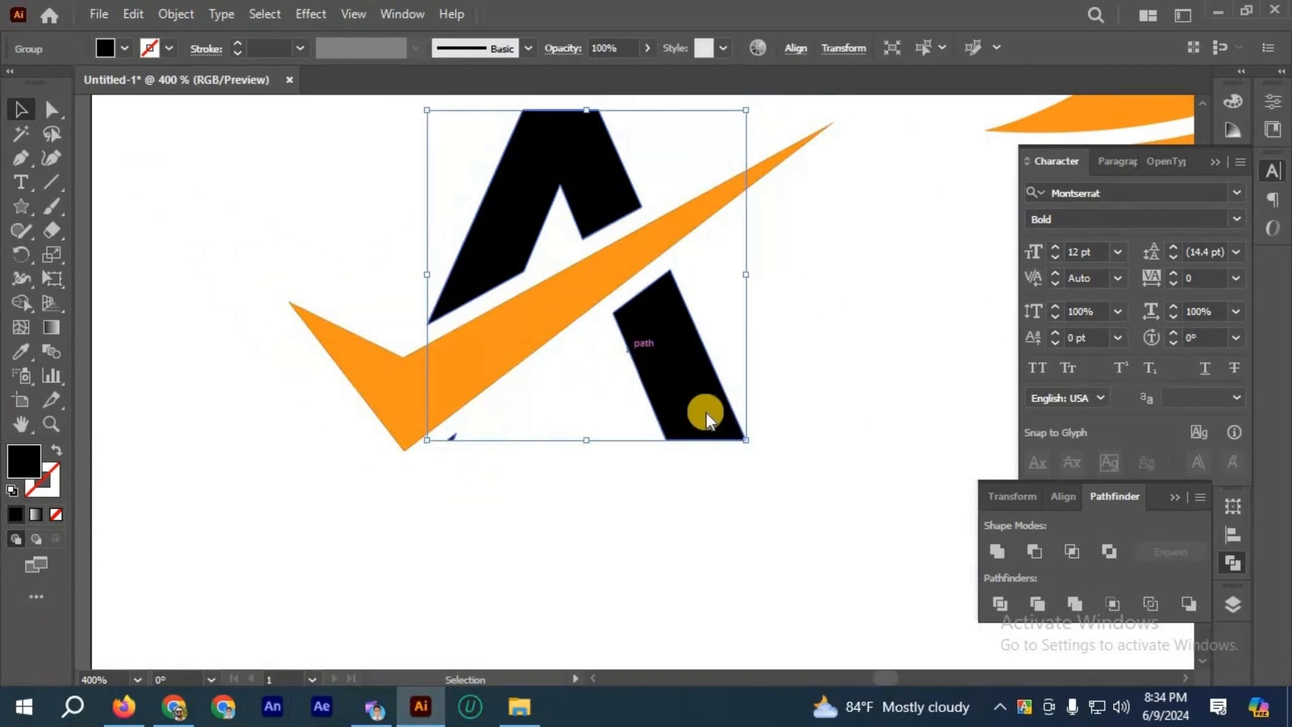
right_click(640, 351)
left_click(700, 509)
Step: Delete the tiny leftover black fragment beside the check mark's lower tip
left_click(663, 383)
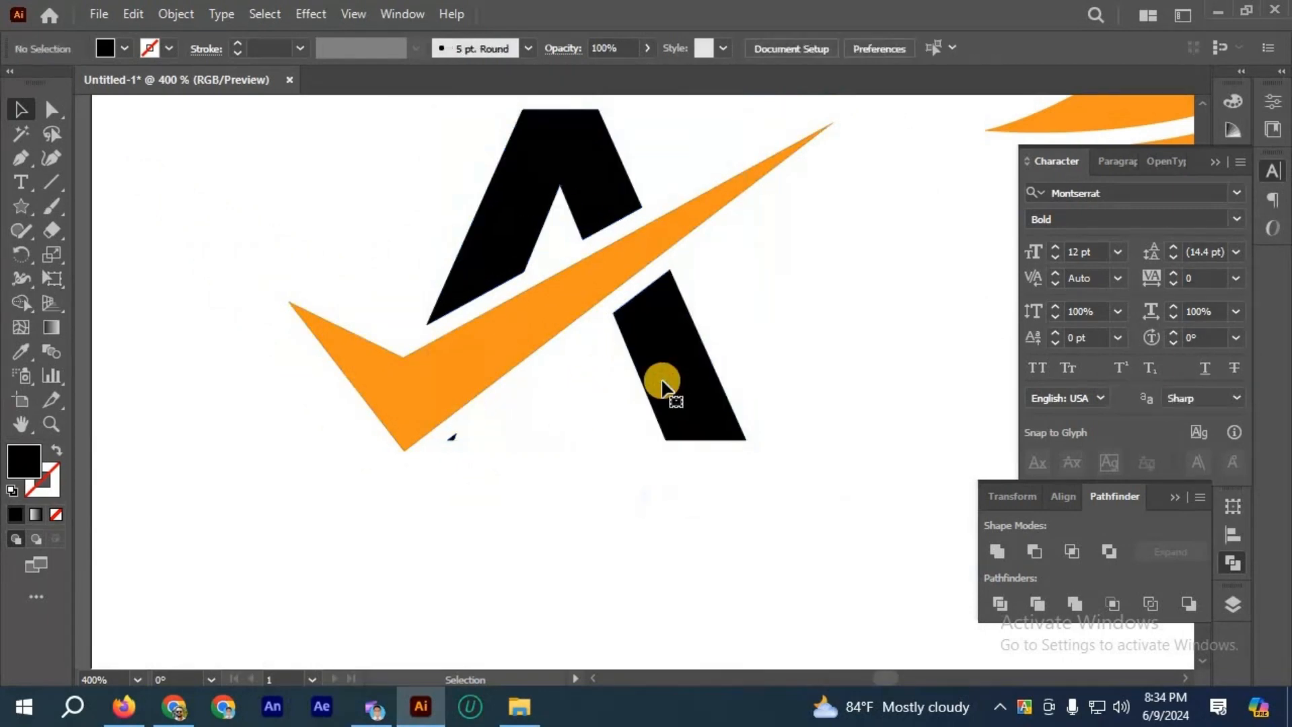
left_click(663, 383)
left_click(588, 216)
left_click(451, 437)
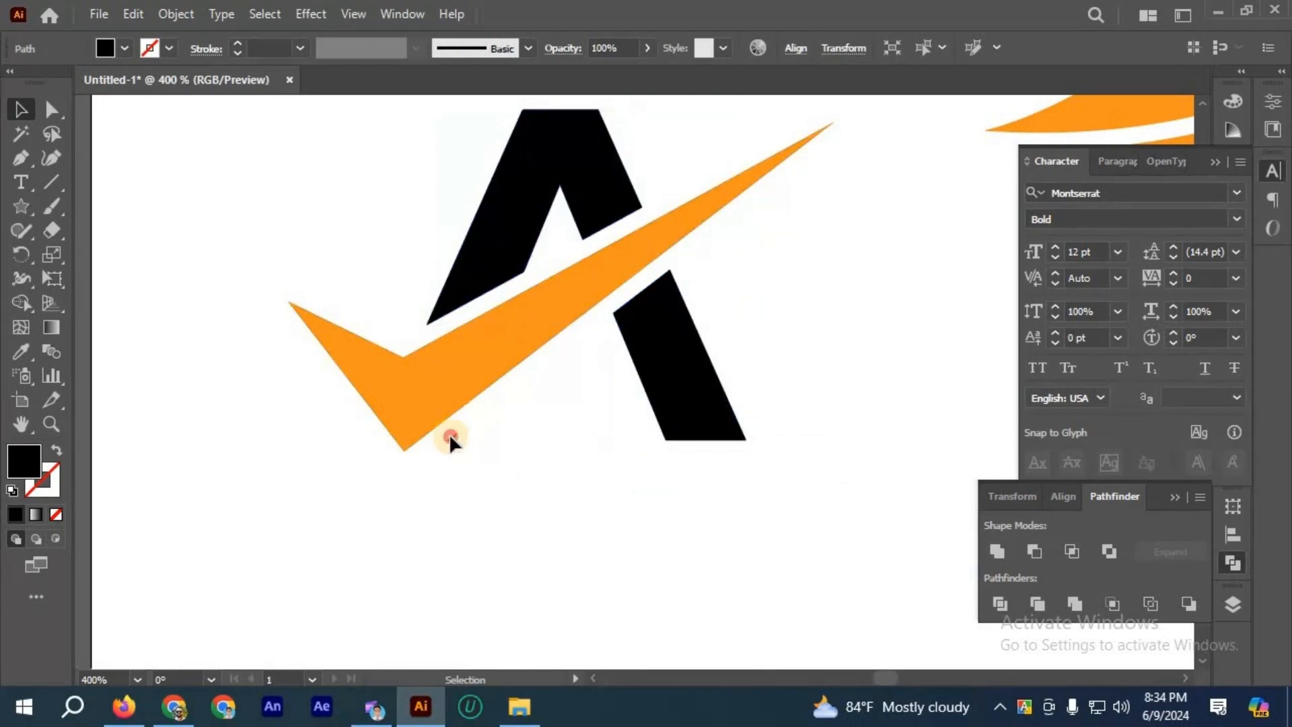
key("Delete")
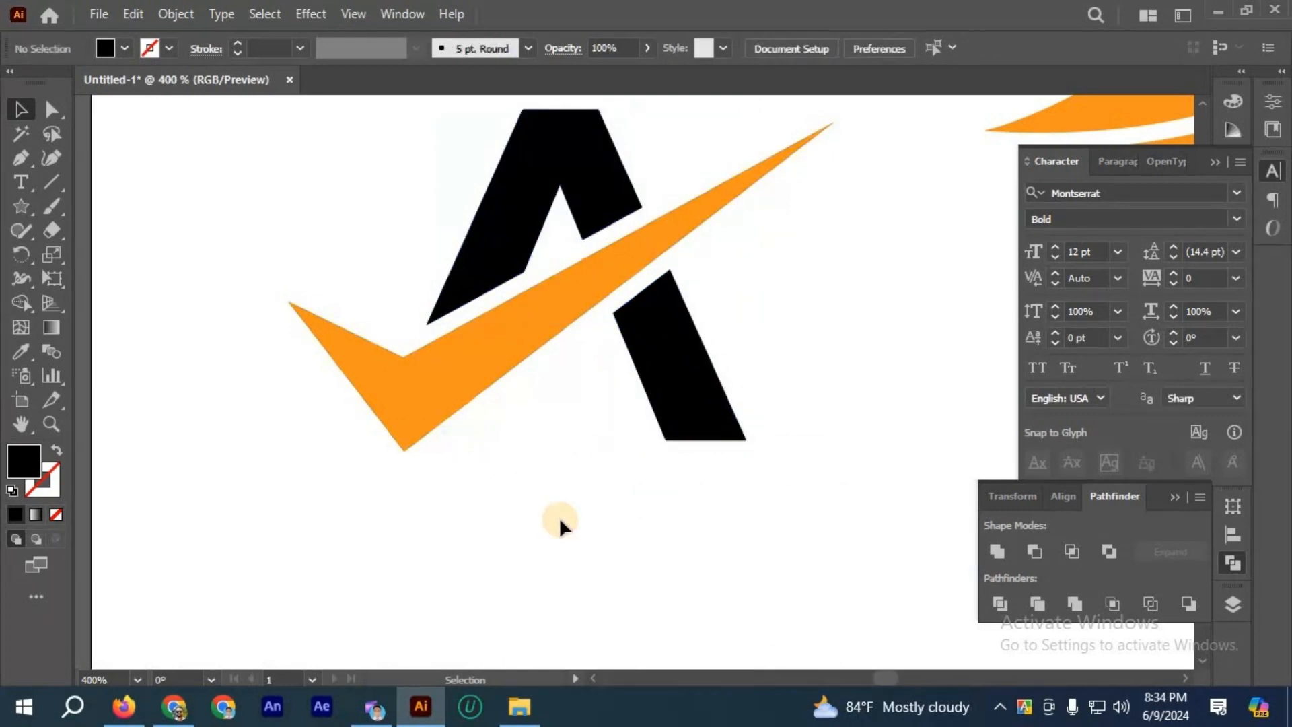
Step: Change the check mark's fill to dark green and deselect it
scroll(559, 433, "down", 2)
scroll(558, 424, "up", 1)
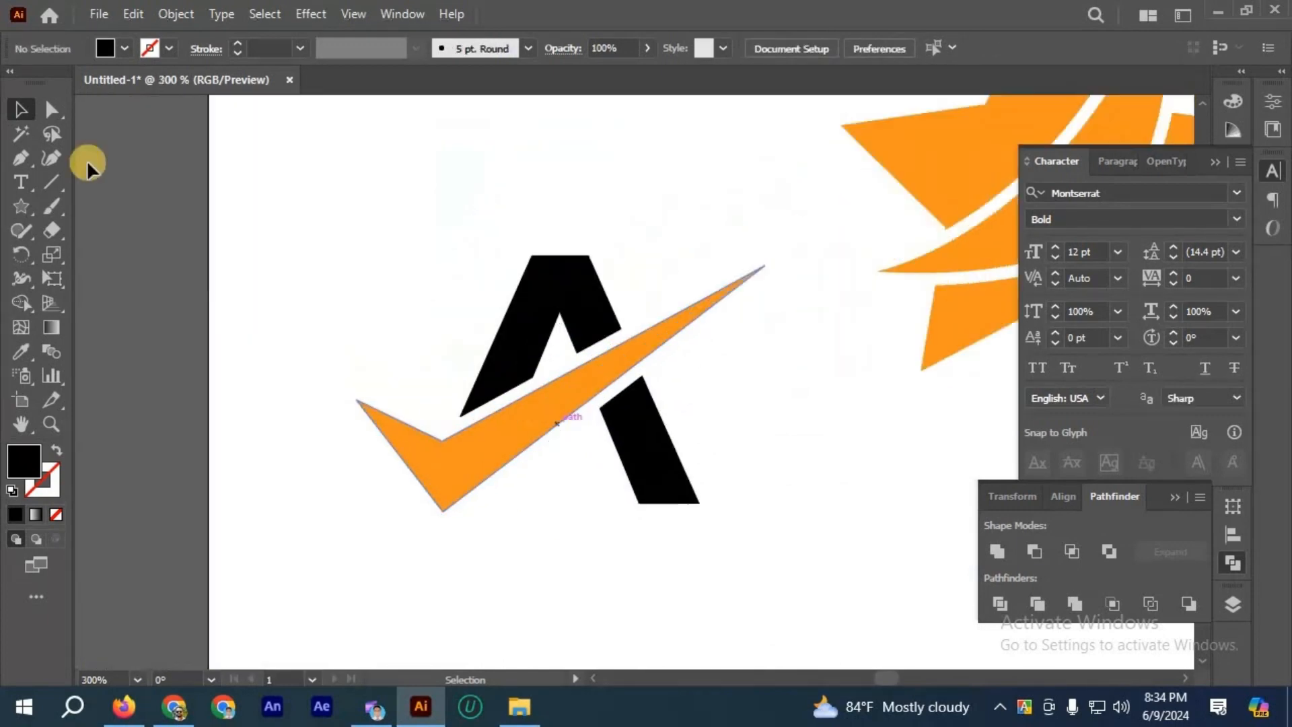
left_click(124, 48)
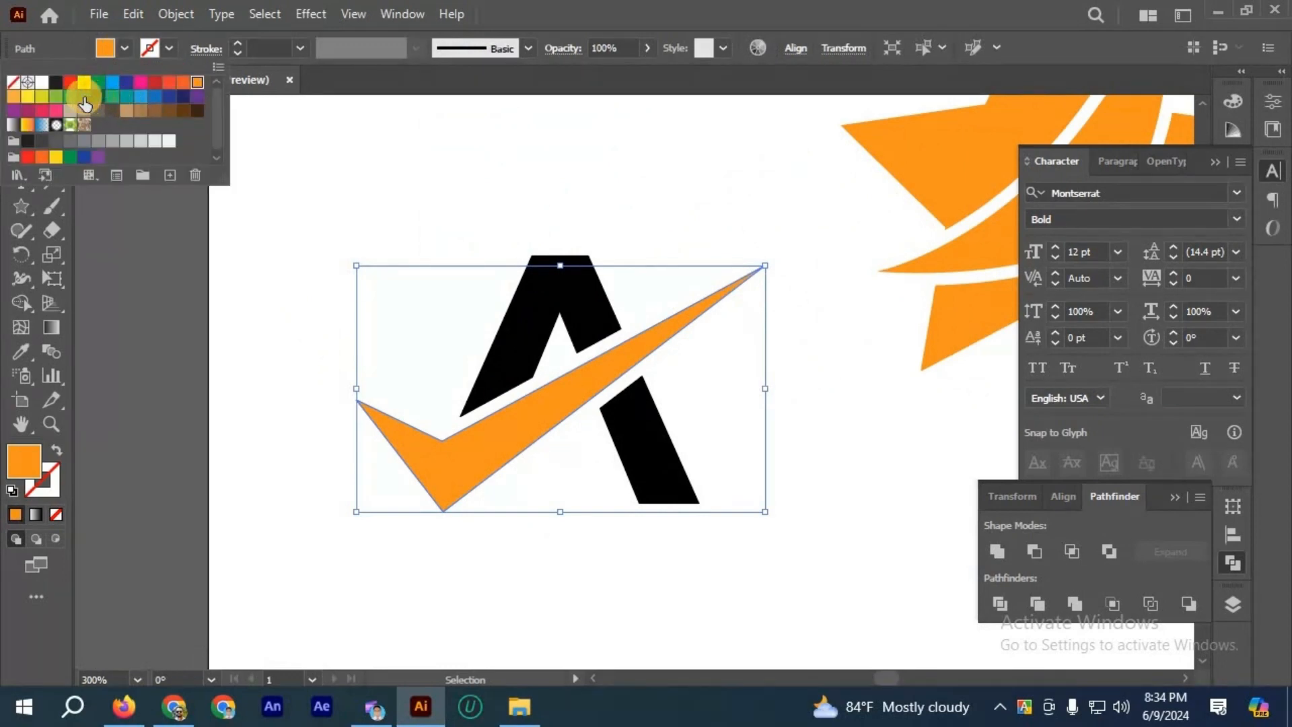
left_click(97, 98)
left_click(539, 422)
key("ctrl+shift+a")
scroll(538, 423, "down", 2)
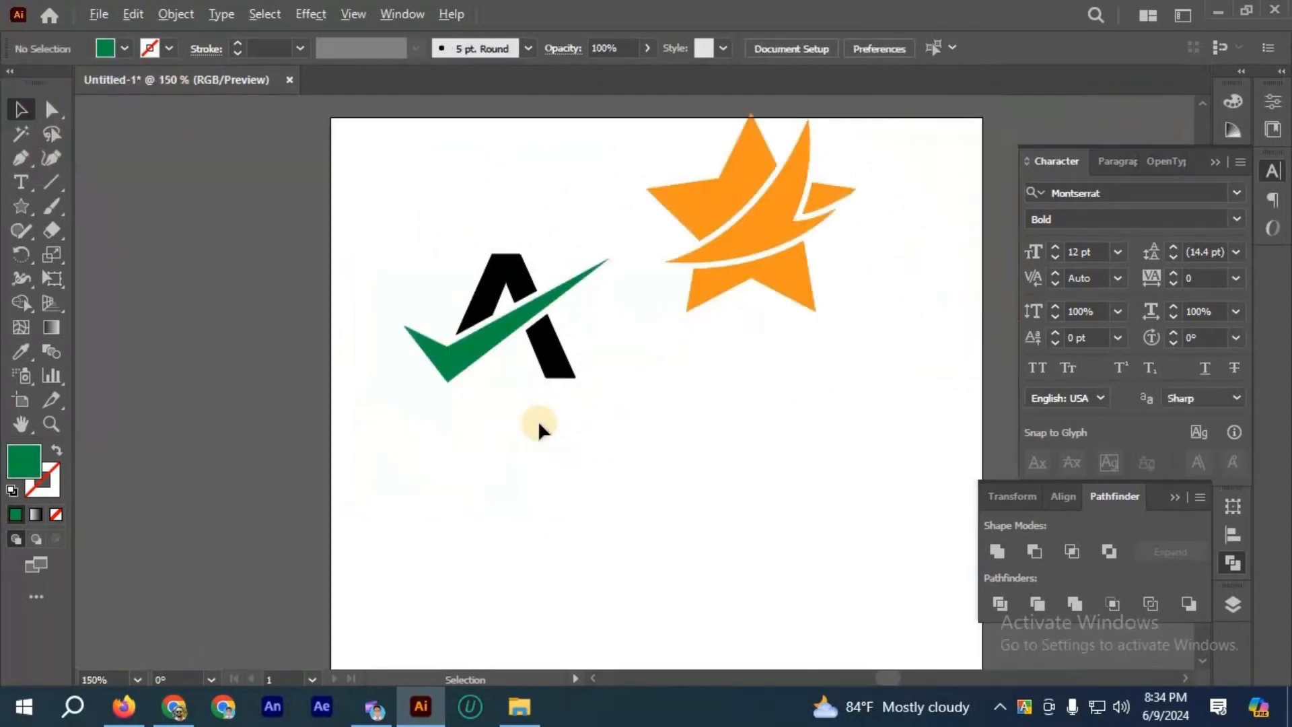
scroll(539, 423, "down", 3)
scroll(615, 458, "up", 3)
scroll(724, 418, "right", 2)
scroll(733, 438, "up", 5)
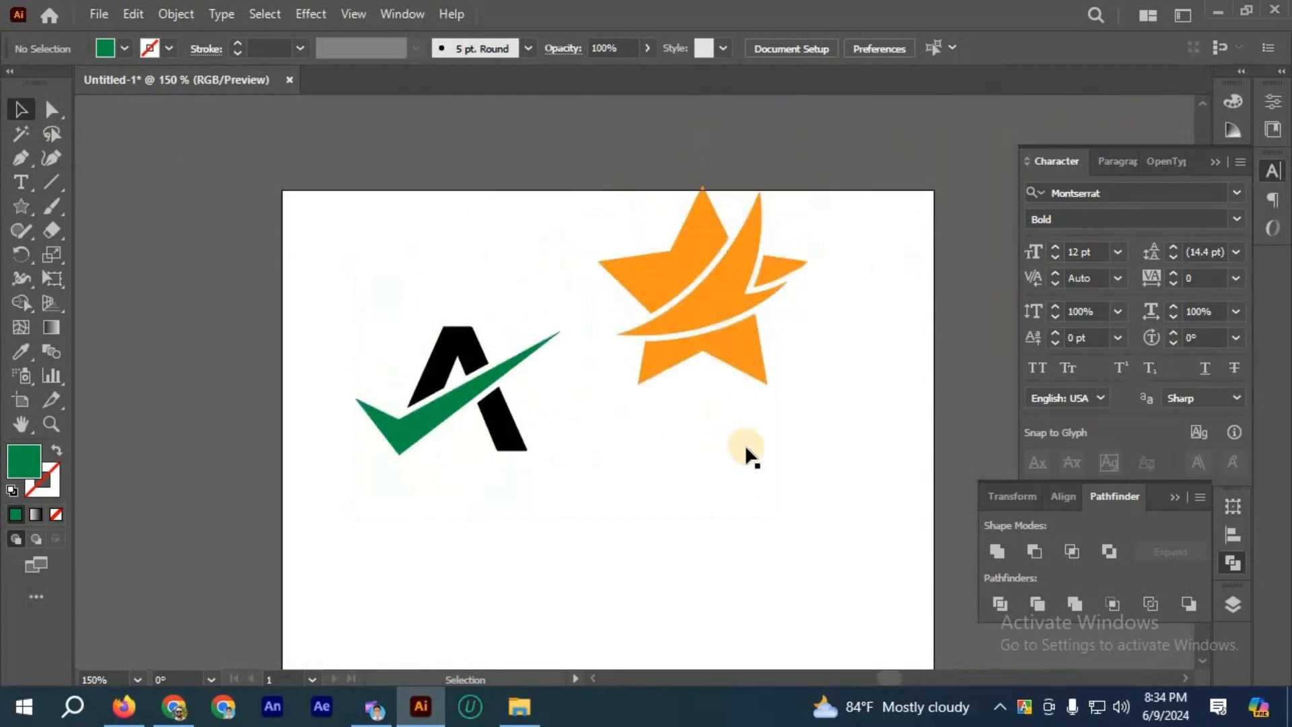
scroll(768, 341, "down", 3)
scroll(741, 345, "up", 1)
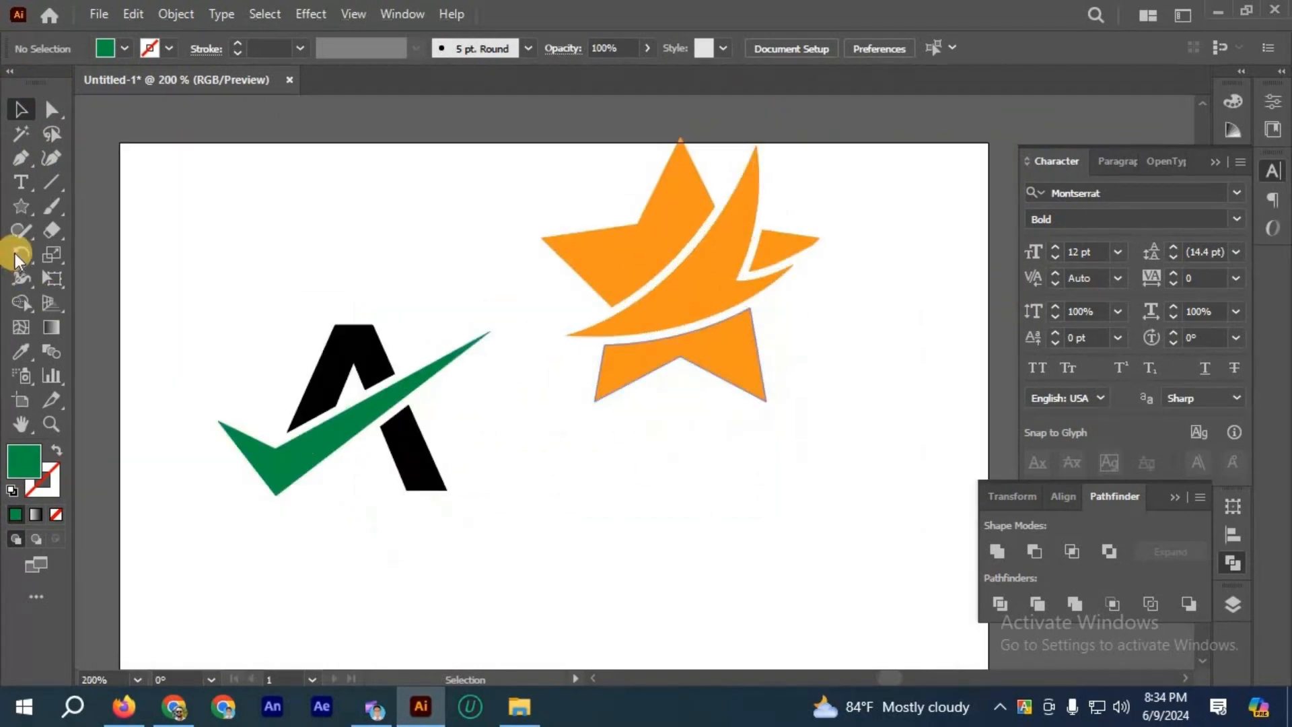
left_click(19, 204)
left_click_drag(19, 207, 236, 249)
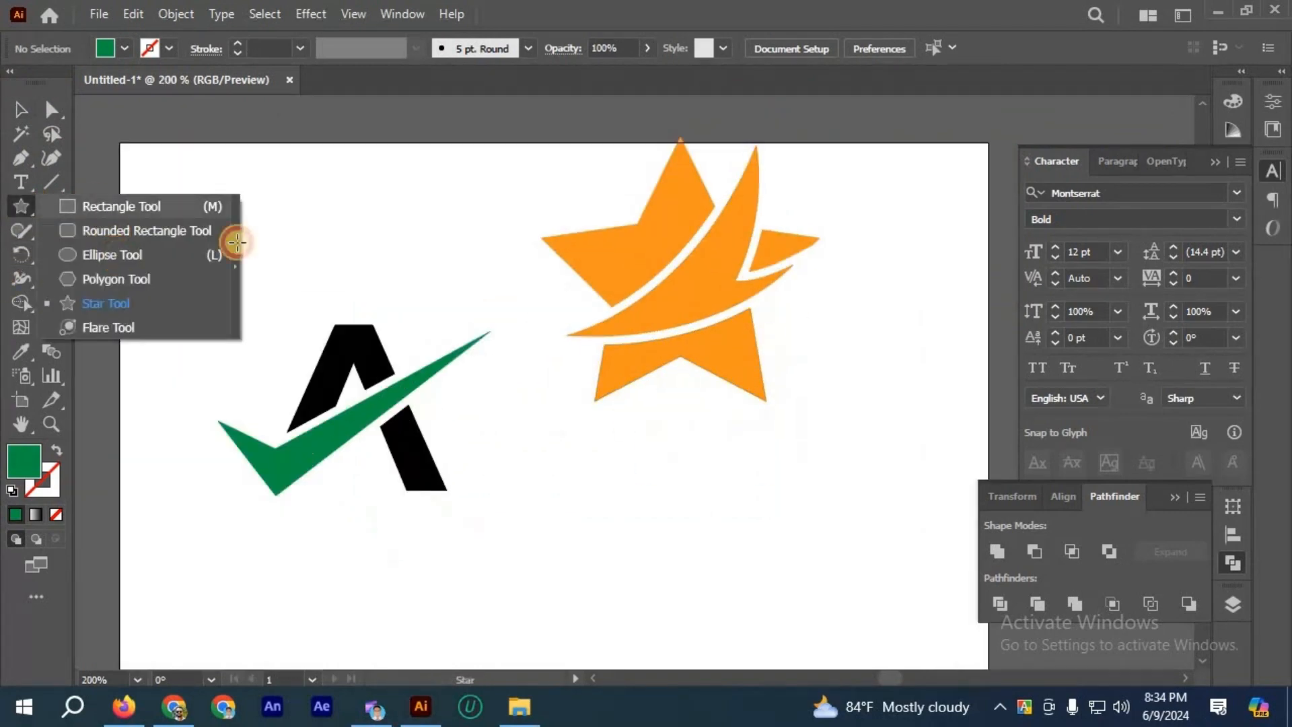
left_click_drag(334, 189, 400, 279)
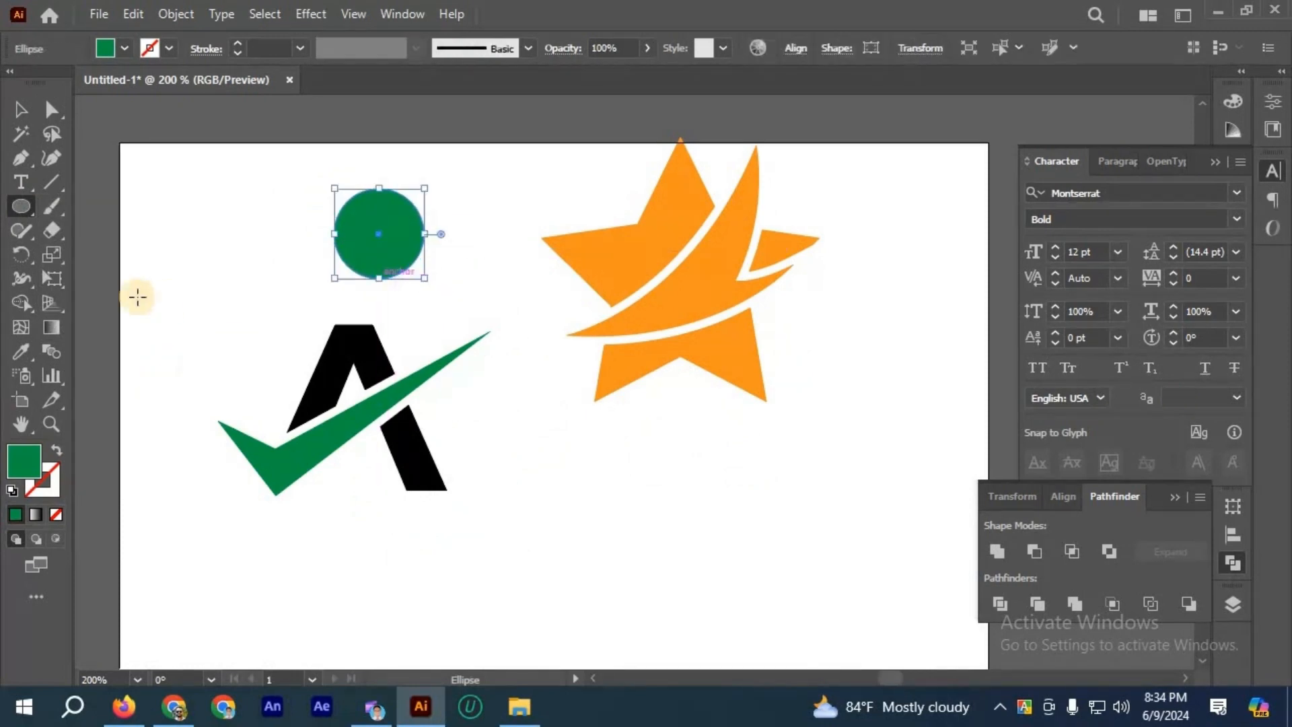
key("ctrl+z")
Step: Draw a wide rectangle above the letter A and give it a white-to-black linear gradient fill
left_click(17, 210)
left_click_drag(17, 210, 395, 258)
left_click(33, 514)
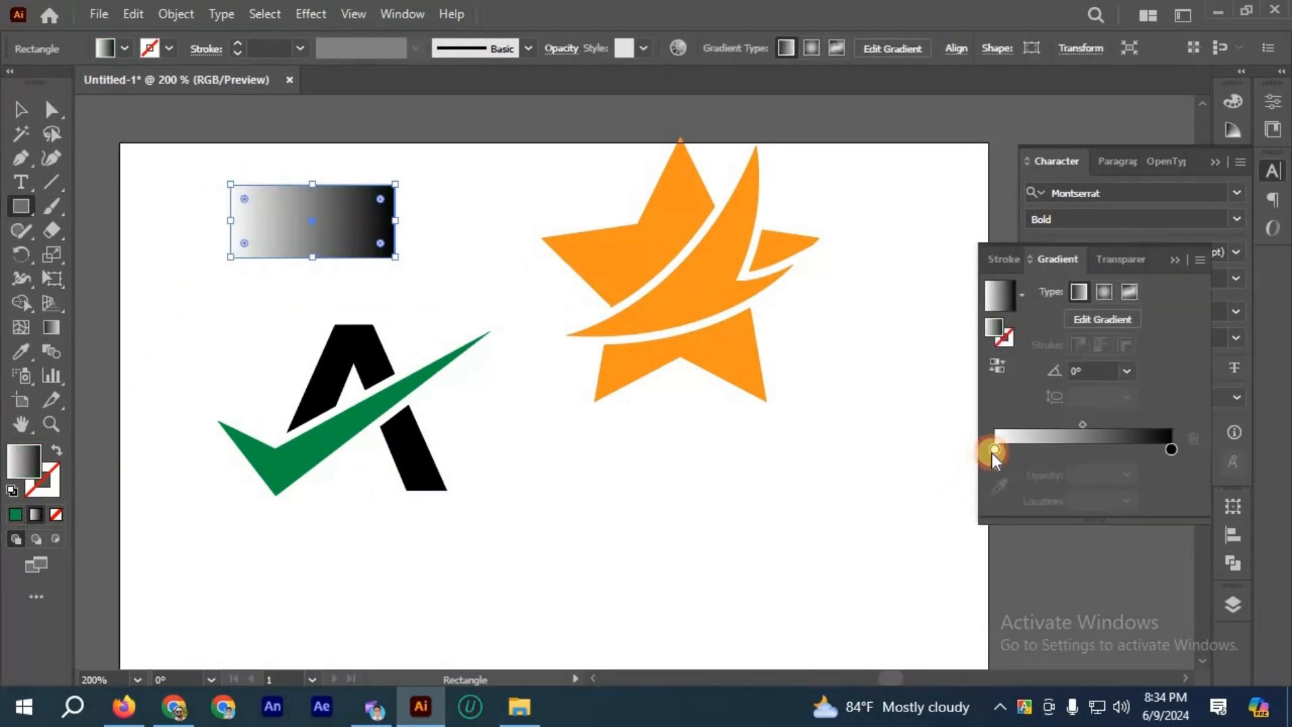
Step: Recolor the rectangle's gradient to run from light blue at the start to dark navy blue at the end
double_click(994, 450)
left_click(912, 269)
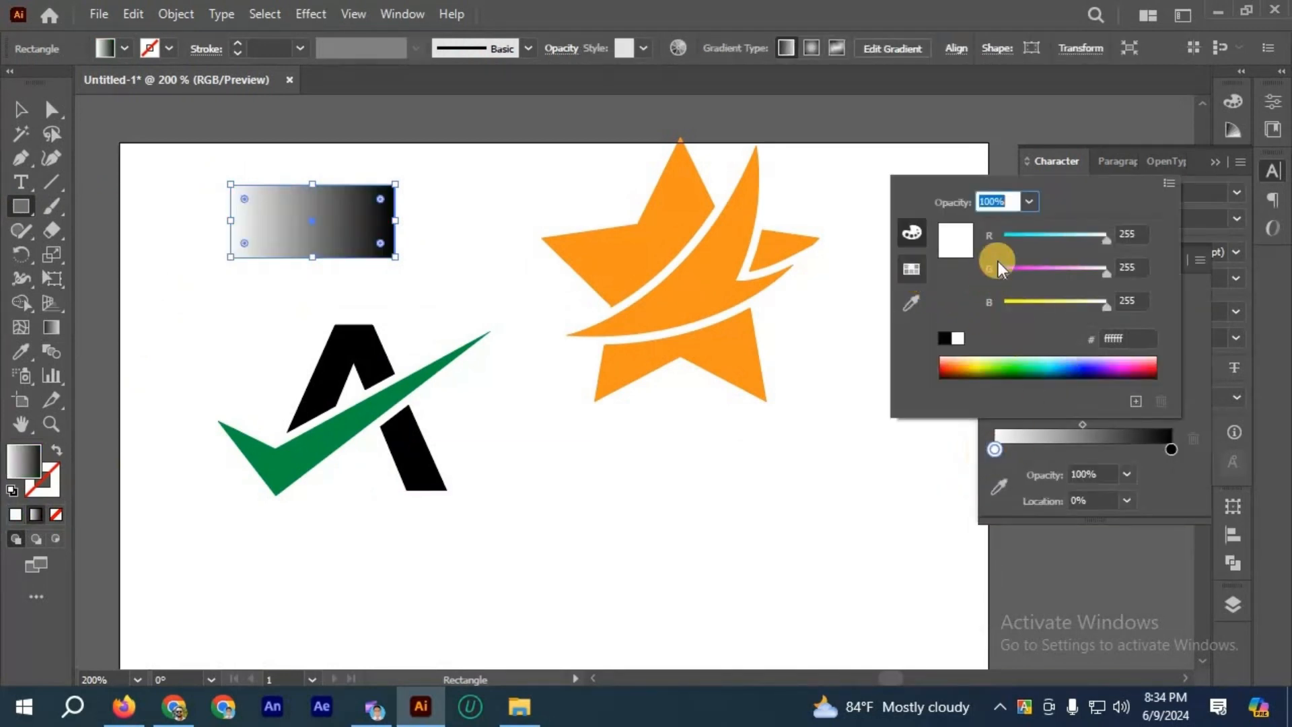
left_click(1011, 225)
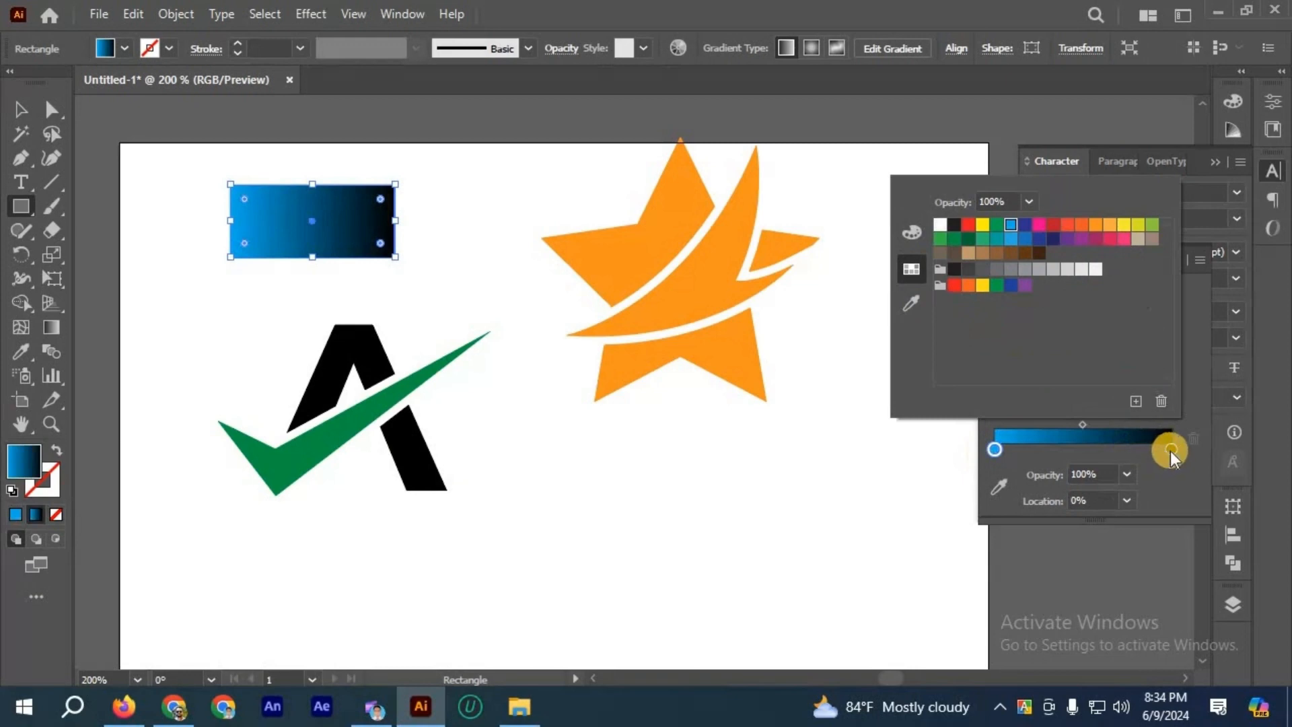
double_click(1172, 450)
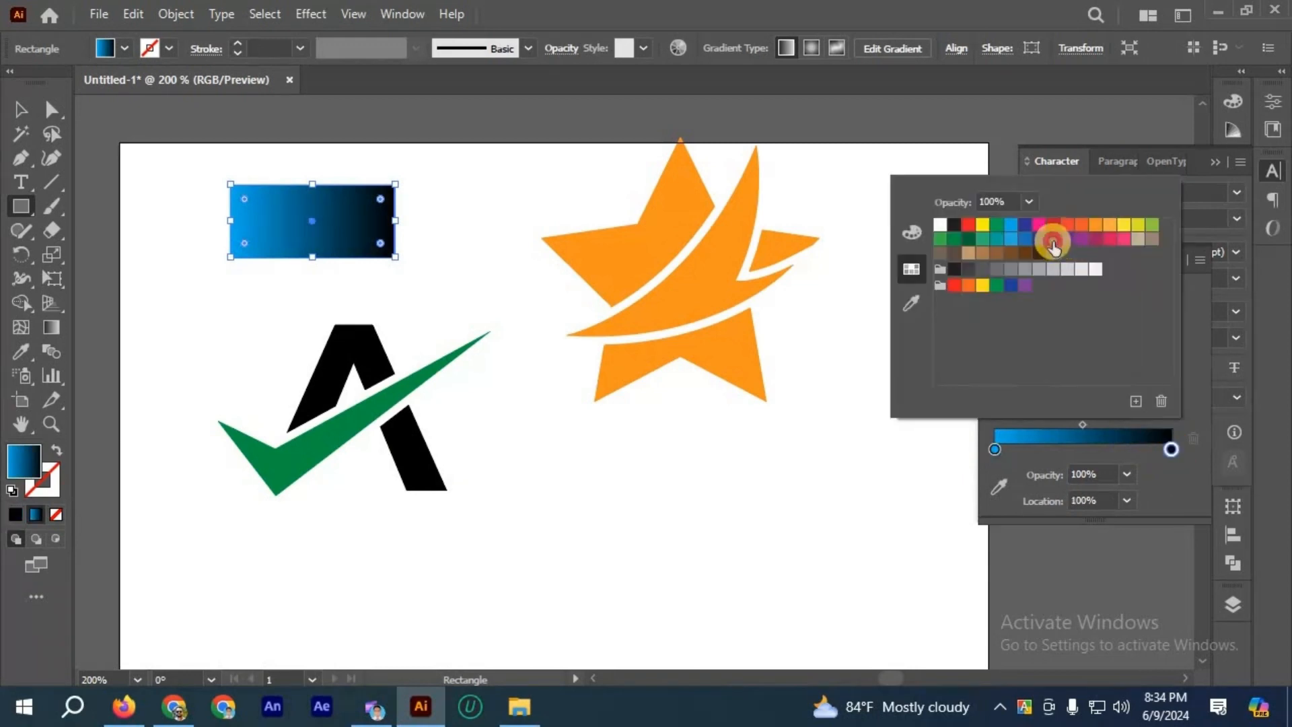
left_click(1054, 239)
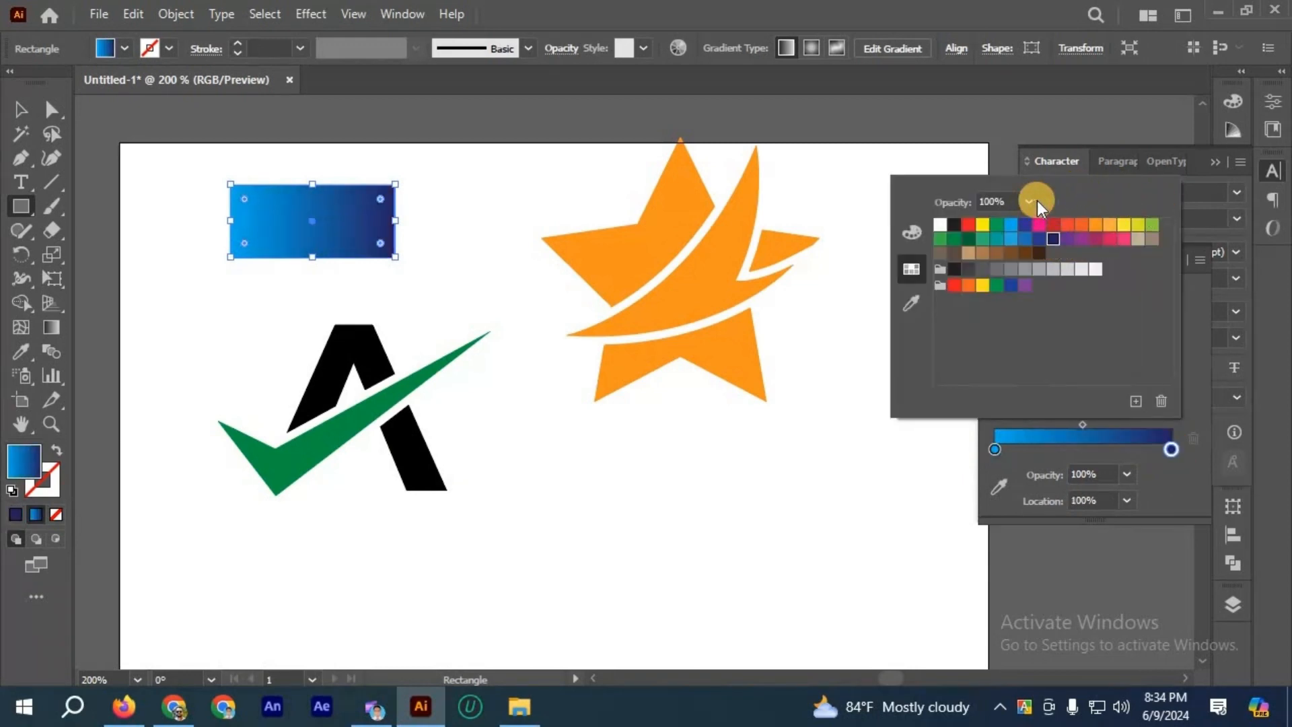
left_click(1030, 201)
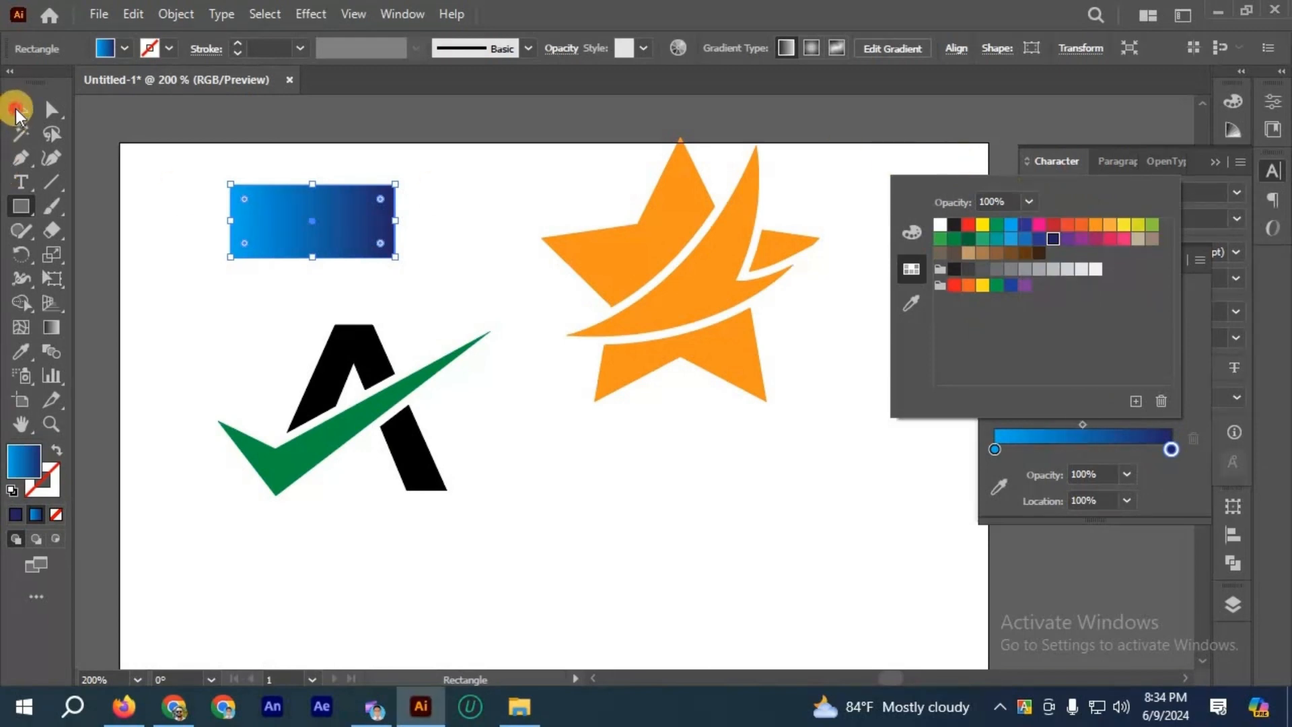
left_click(491, 211)
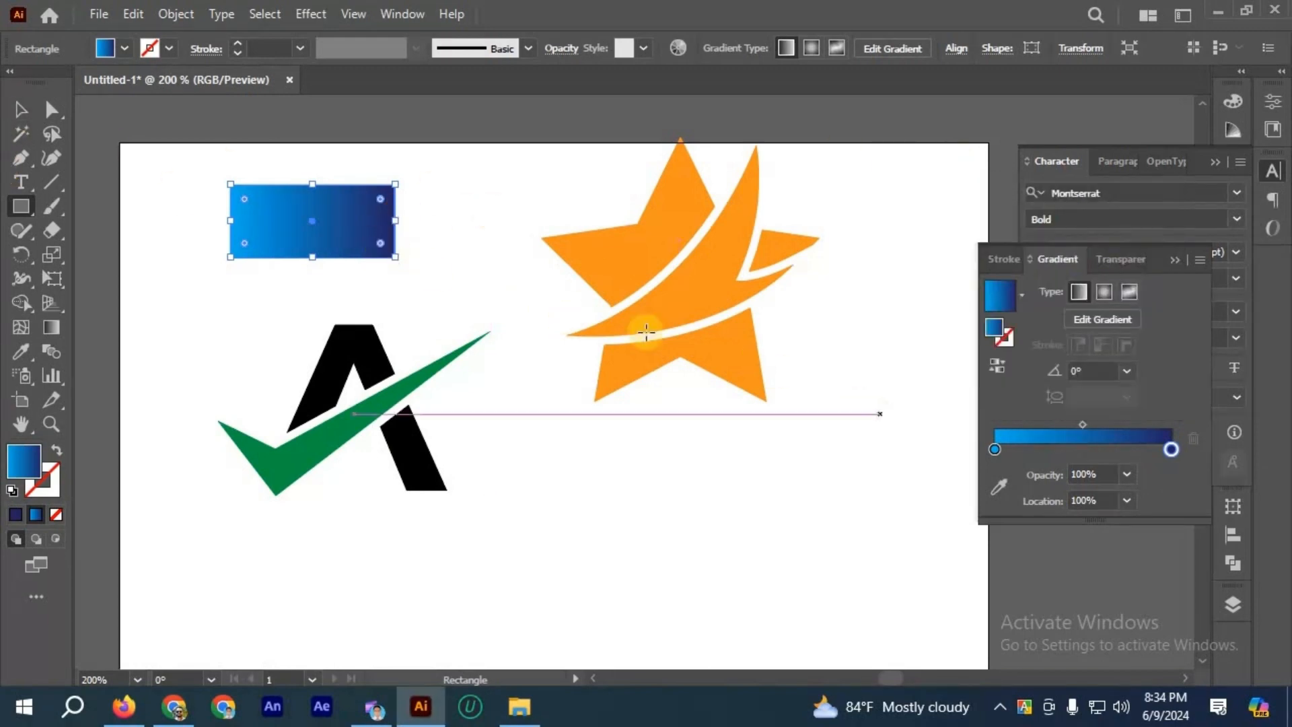
left_click(15, 114)
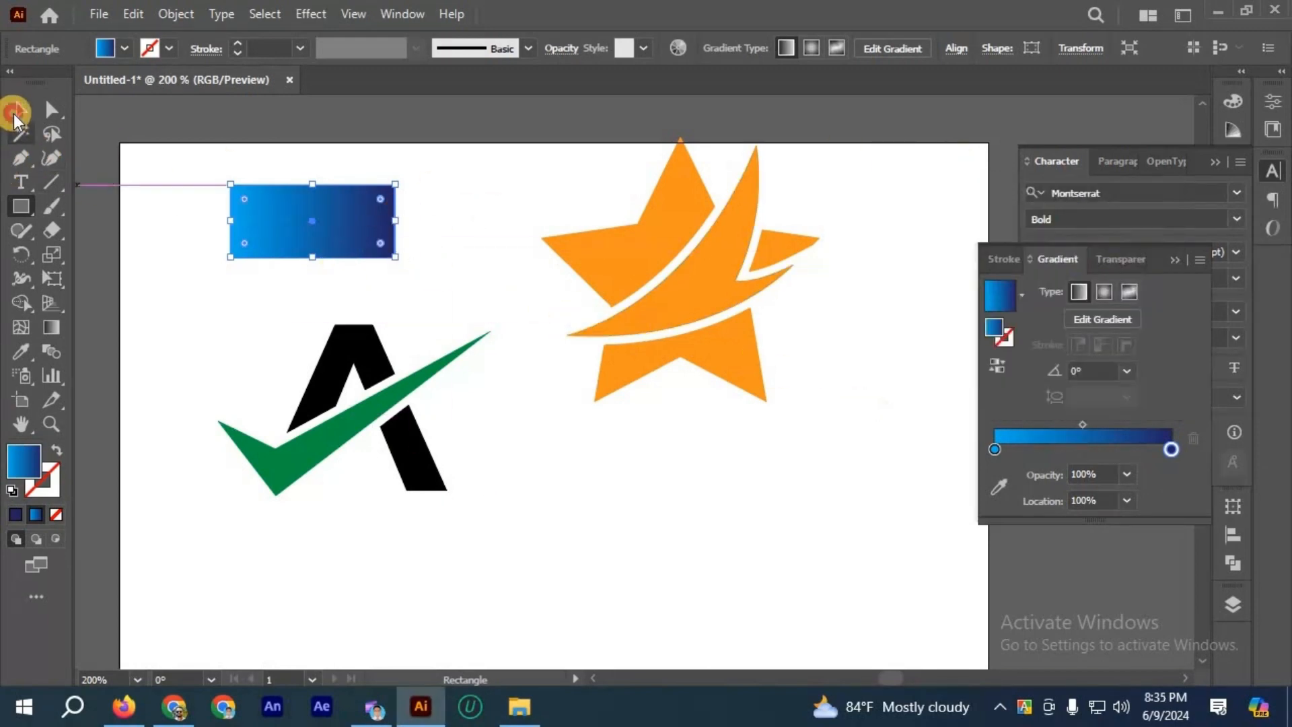
Step: Set the gradient's starting color stop to light orange (C=0 M=35 Y=85 K=0) and remove the extra stops near the end
double_click(994, 449)
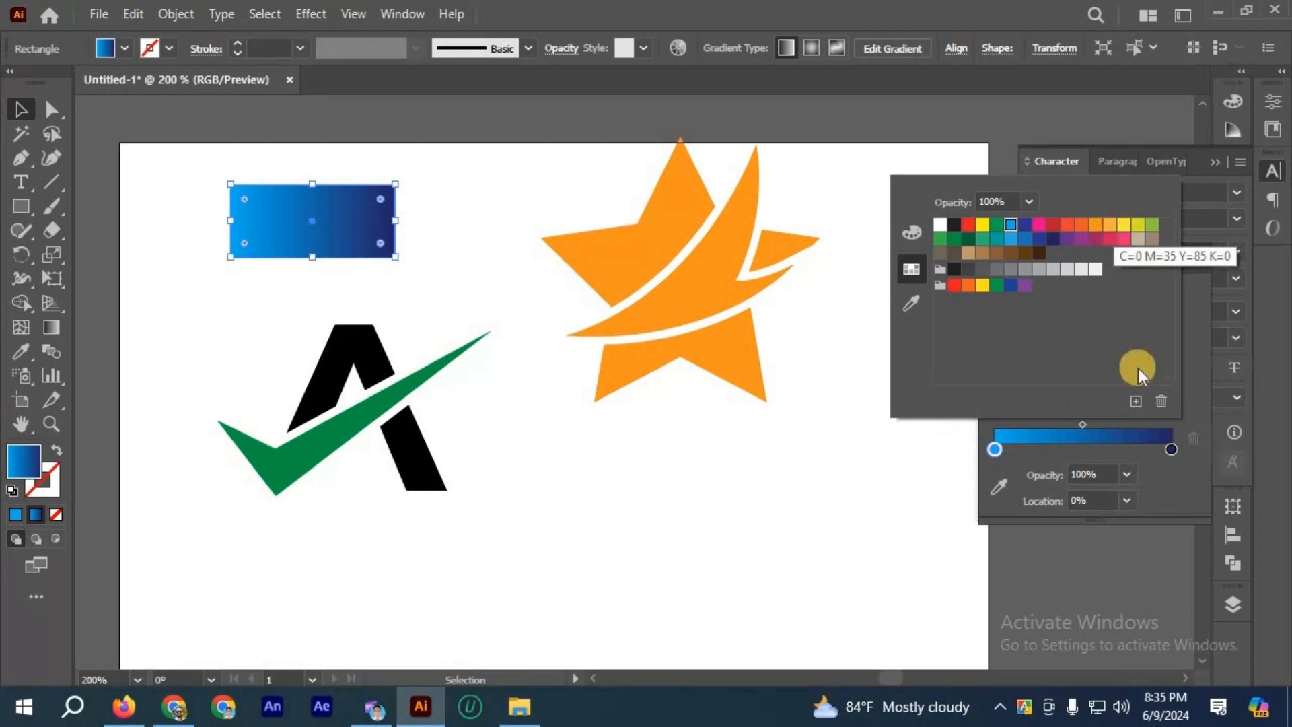
left_click(1168, 448)
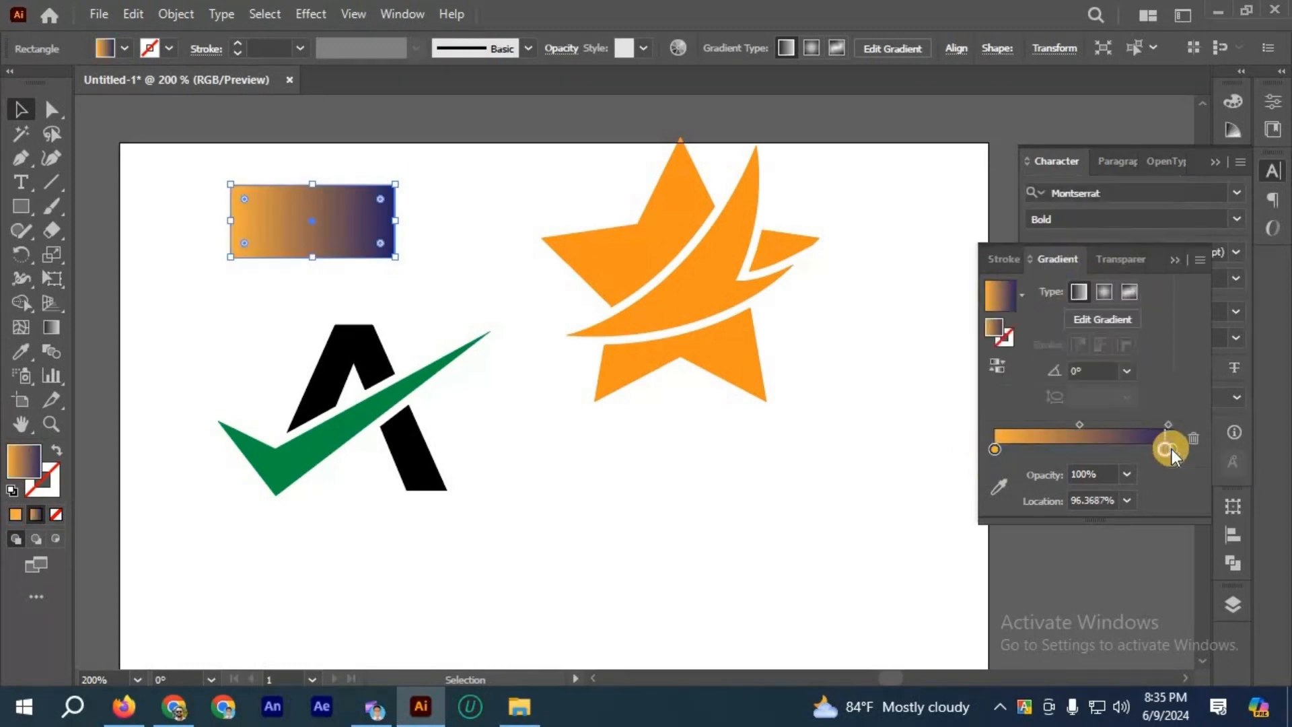
double_click(1170, 448)
left_click(1194, 439)
left_click_drag(1166, 450, 1133, 450)
left_click(1089, 451)
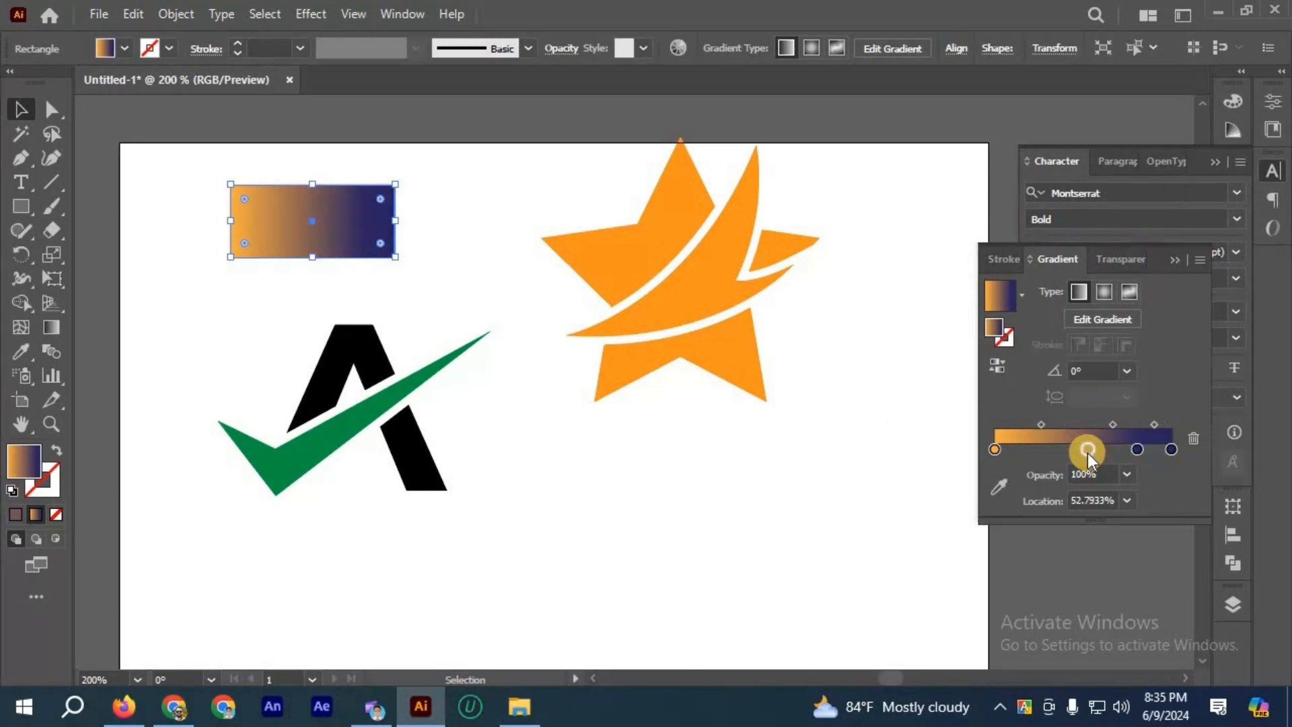
left_click(1139, 451)
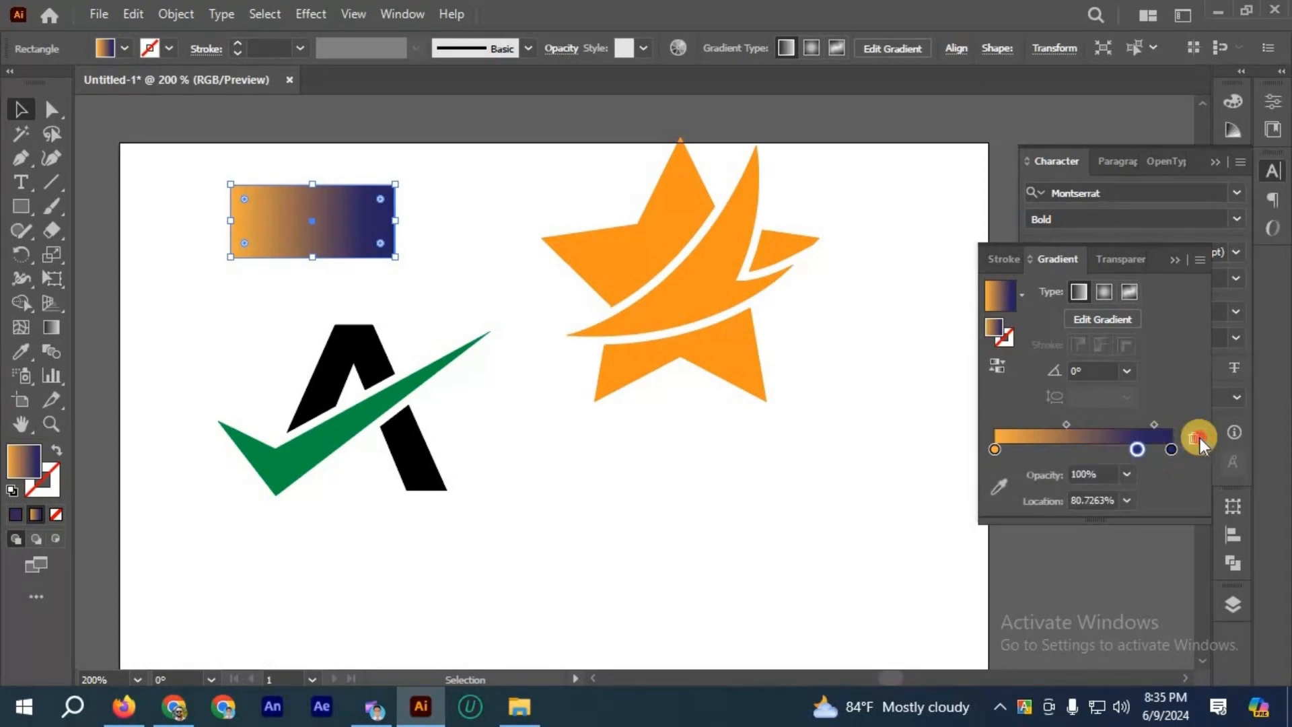
left_click(1199, 438)
Step: Set the gradient's ending color stop to red-orange and deselect the rectangle
double_click(1170, 450)
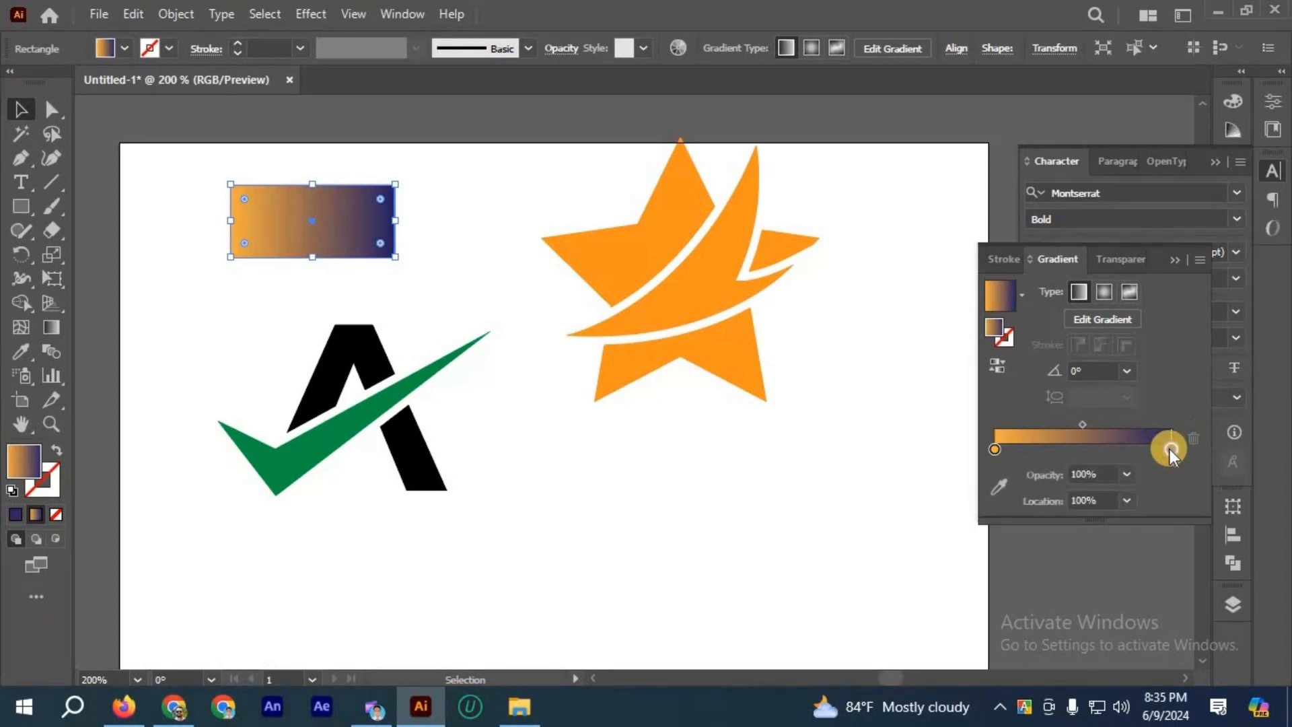
left_click(1082, 224)
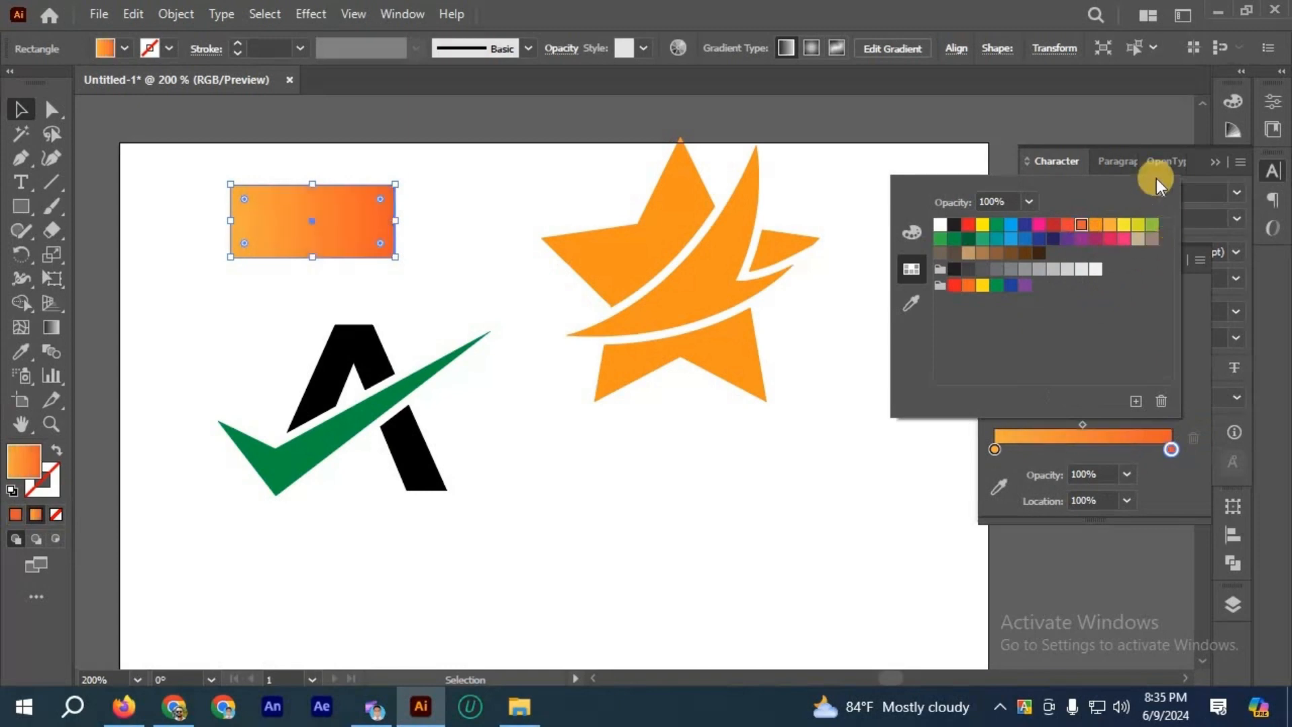
left_click(19, 109)
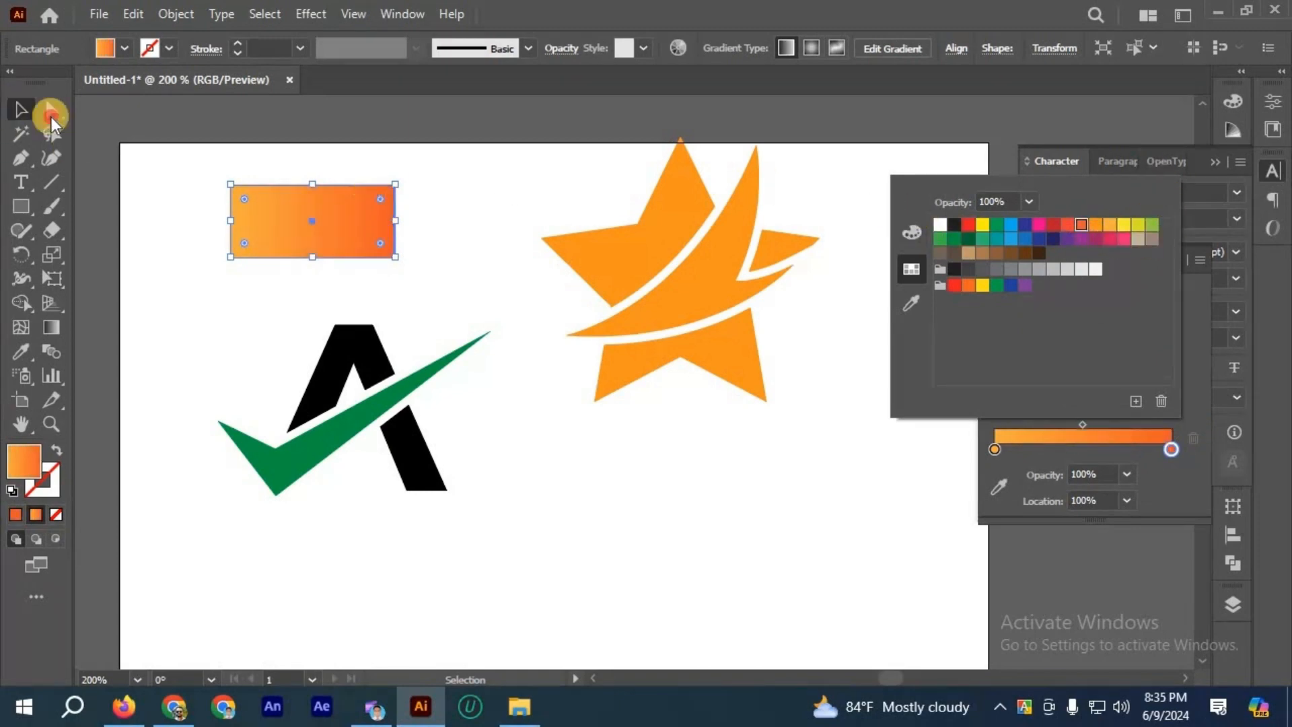
left_click(461, 200)
Step: Ungroup the star's pieces around the swoosh and deselect them
left_click(608, 269)
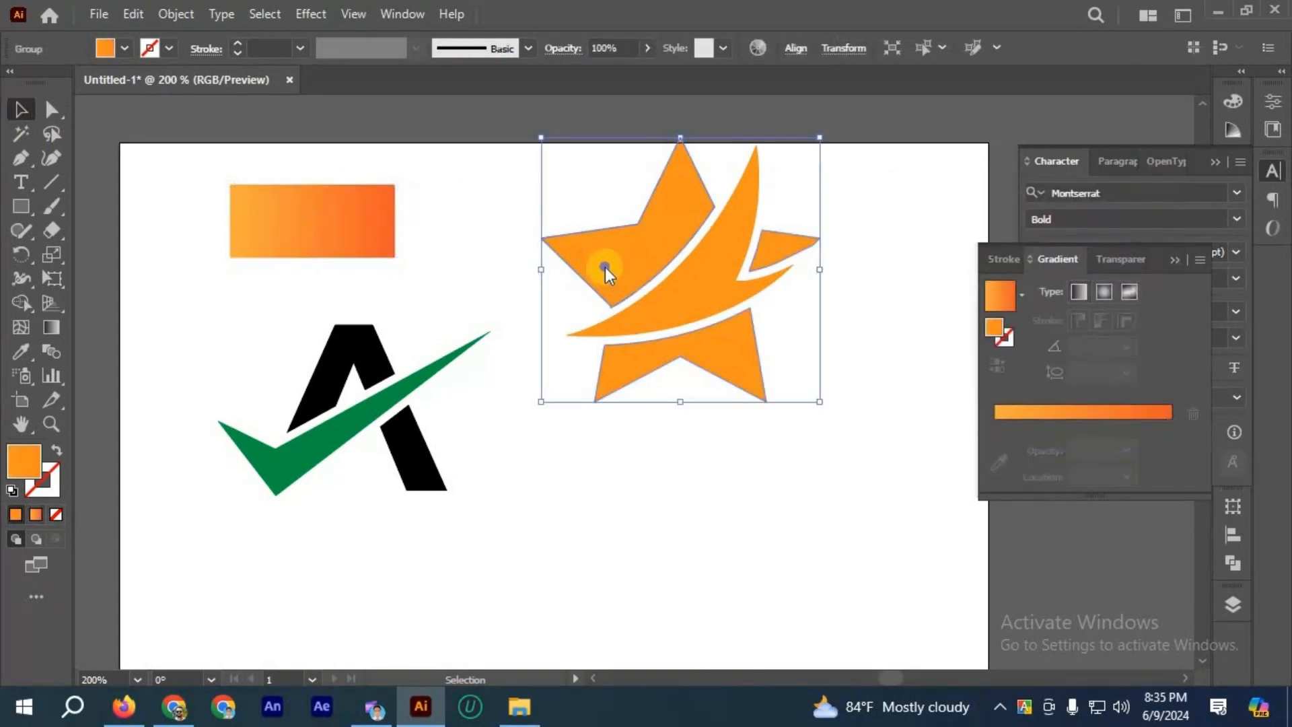
right_click(649, 436)
left_click(645, 501)
left_click(643, 454)
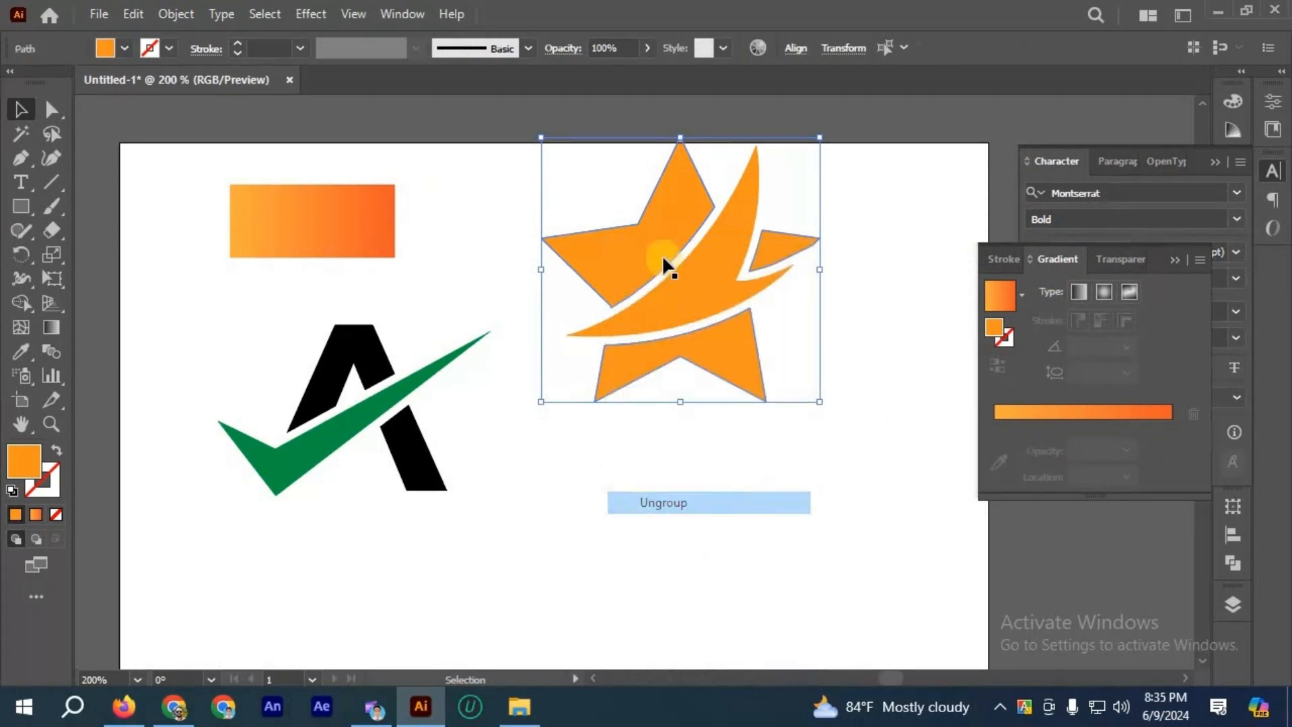
Step: Copy the rectangle's orange gradient onto the star's large upper-left piece with the Eyedropper
left_click(663, 258)
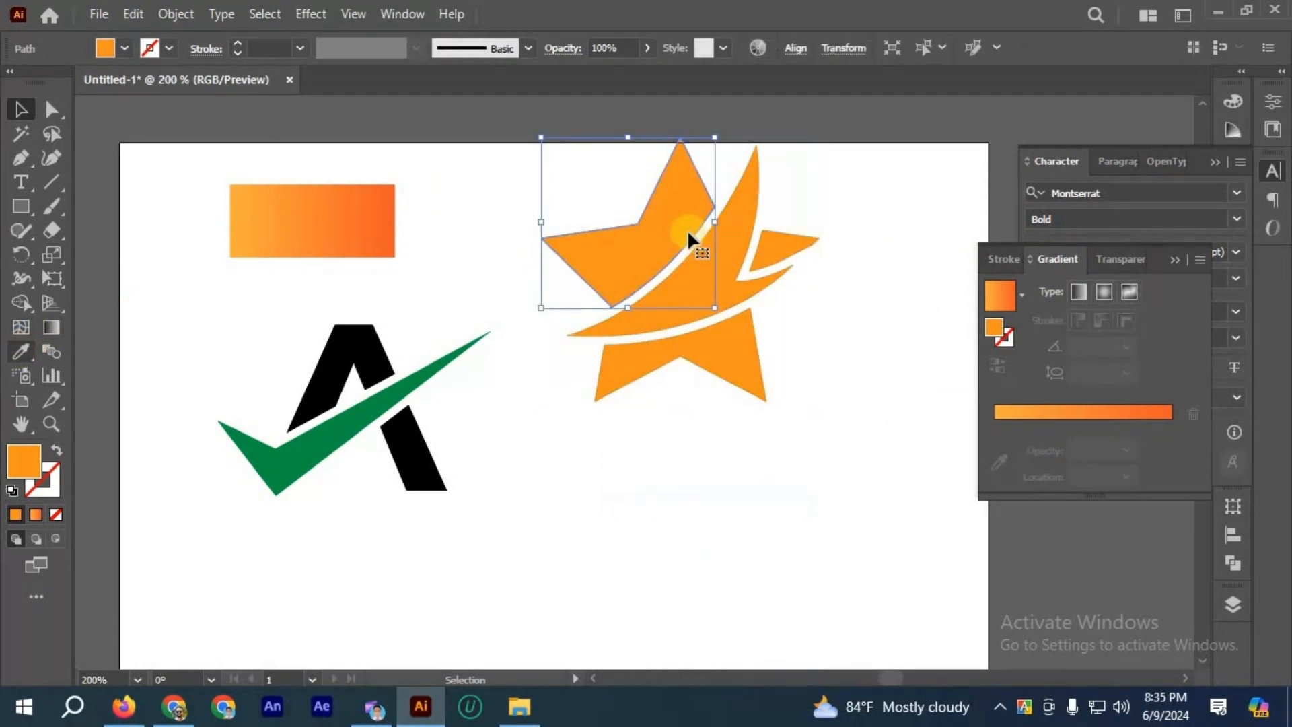
left_click(20, 350)
left_click(294, 241)
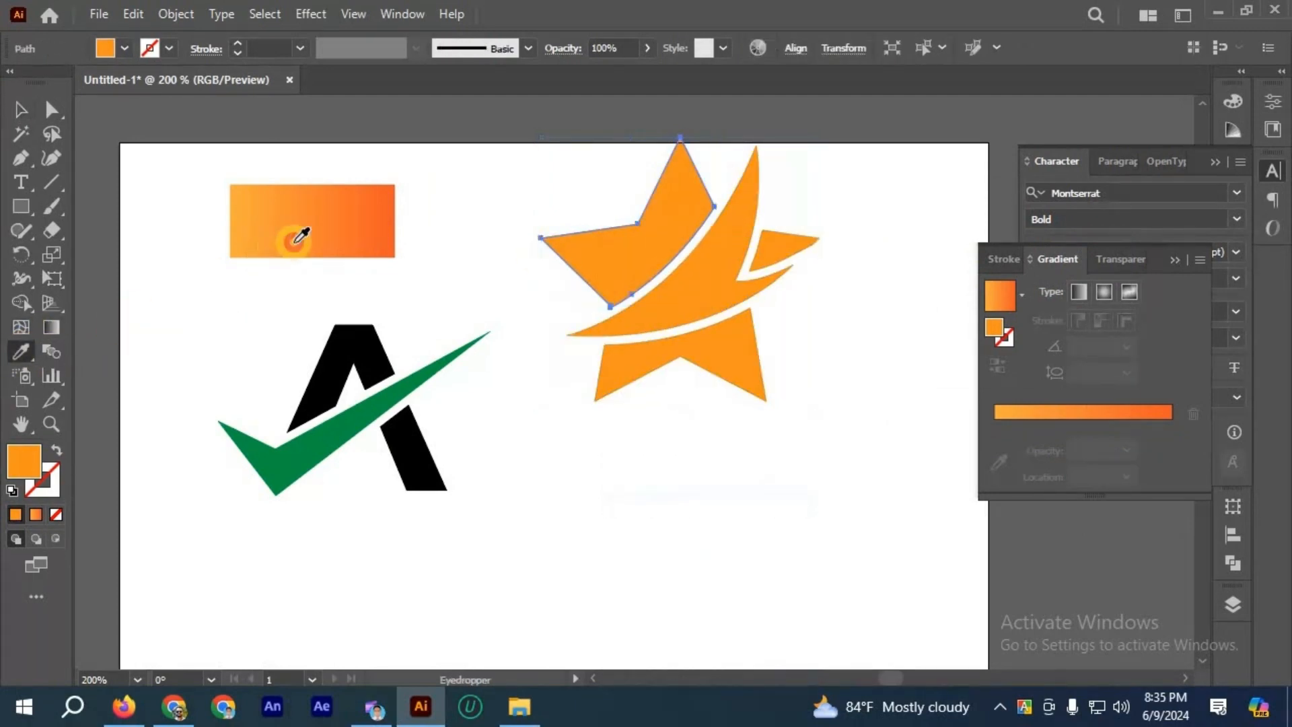
left_click(21, 108)
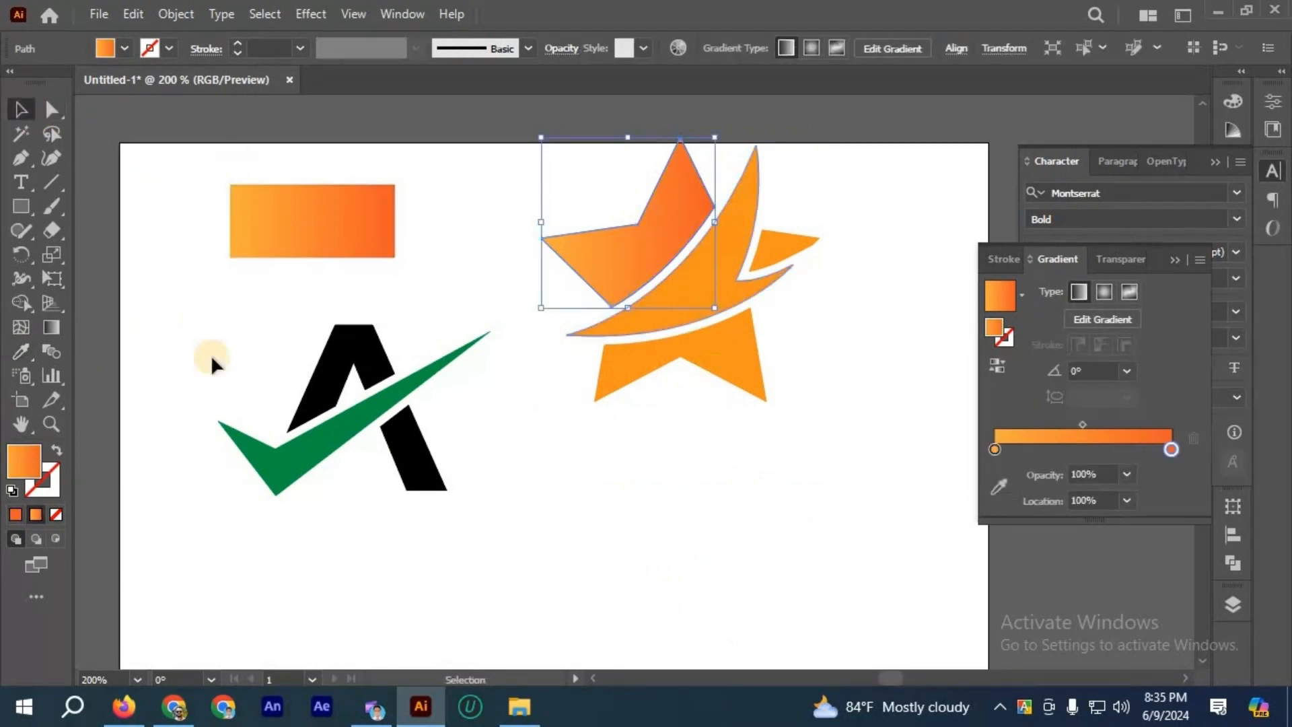
Step: Copy the rectangle's orange gradient onto the star's lower piece and small right tip with the Eyedropper, then deselect
left_click(713, 370)
left_click(25, 353)
left_click(251, 249)
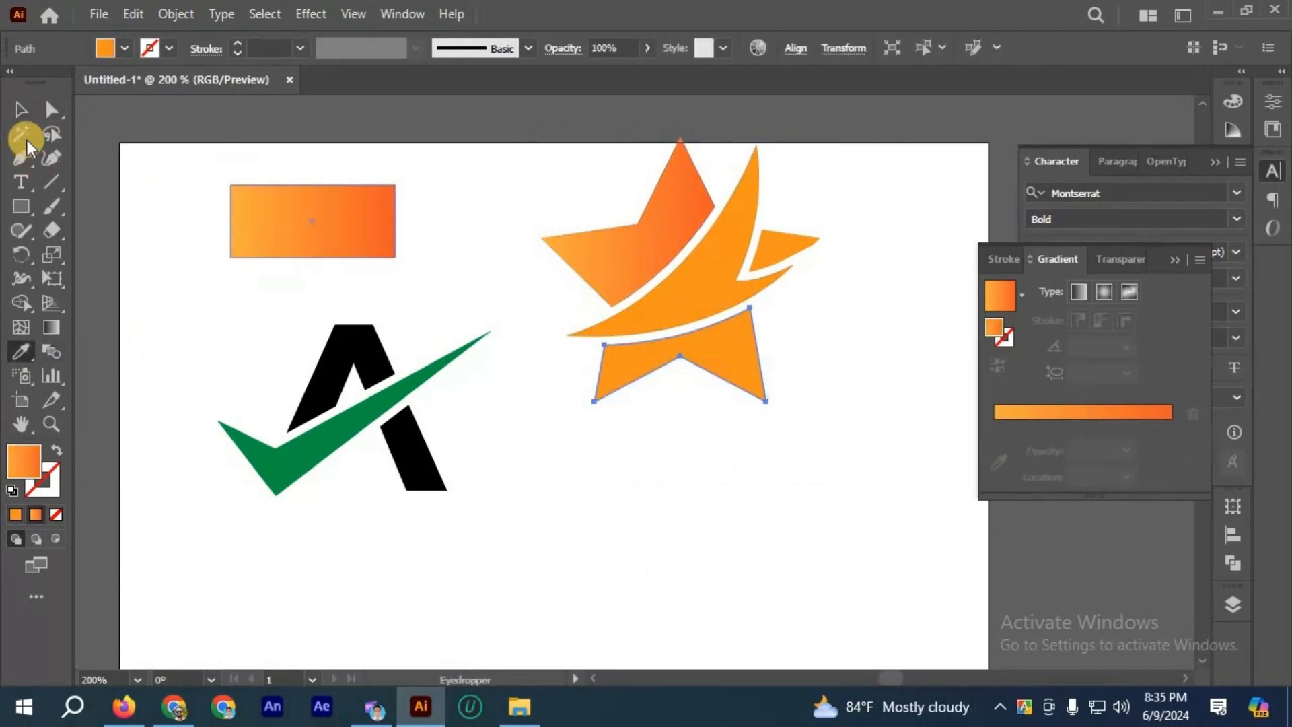
left_click(21, 108)
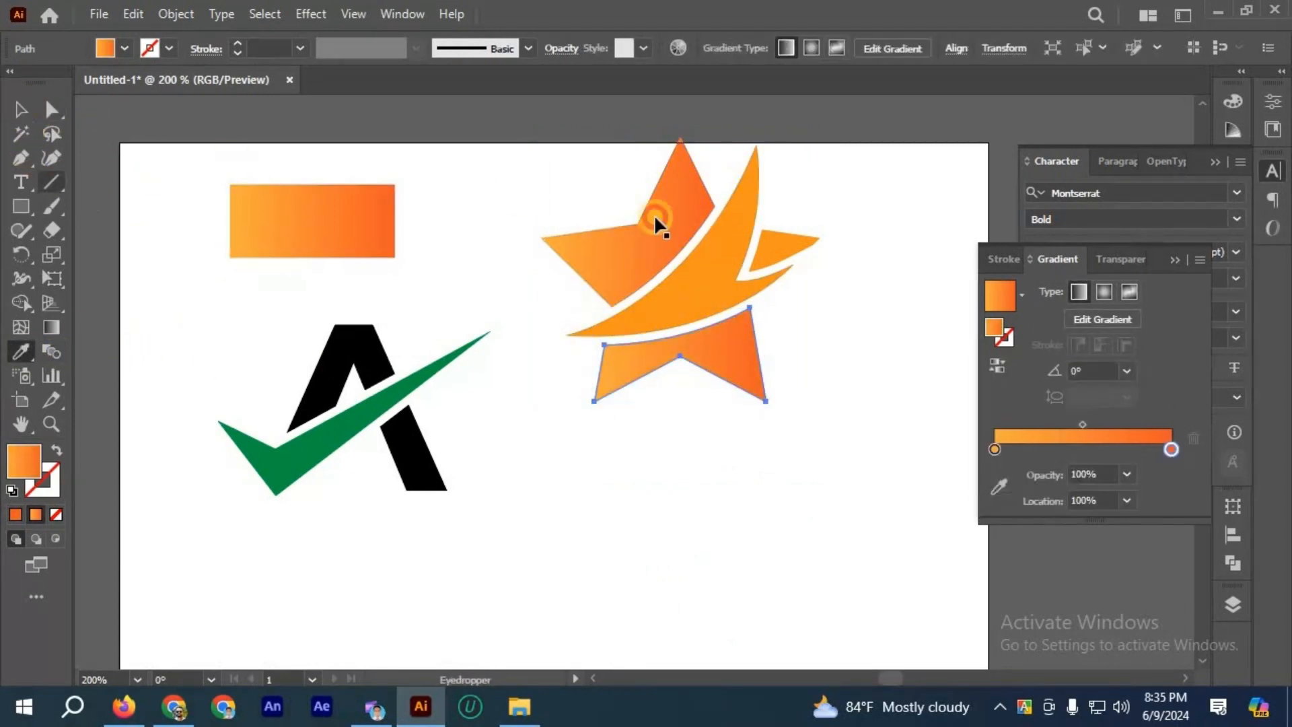
left_click(16, 352)
left_click(301, 212)
left_click(21, 110)
left_click(588, 234)
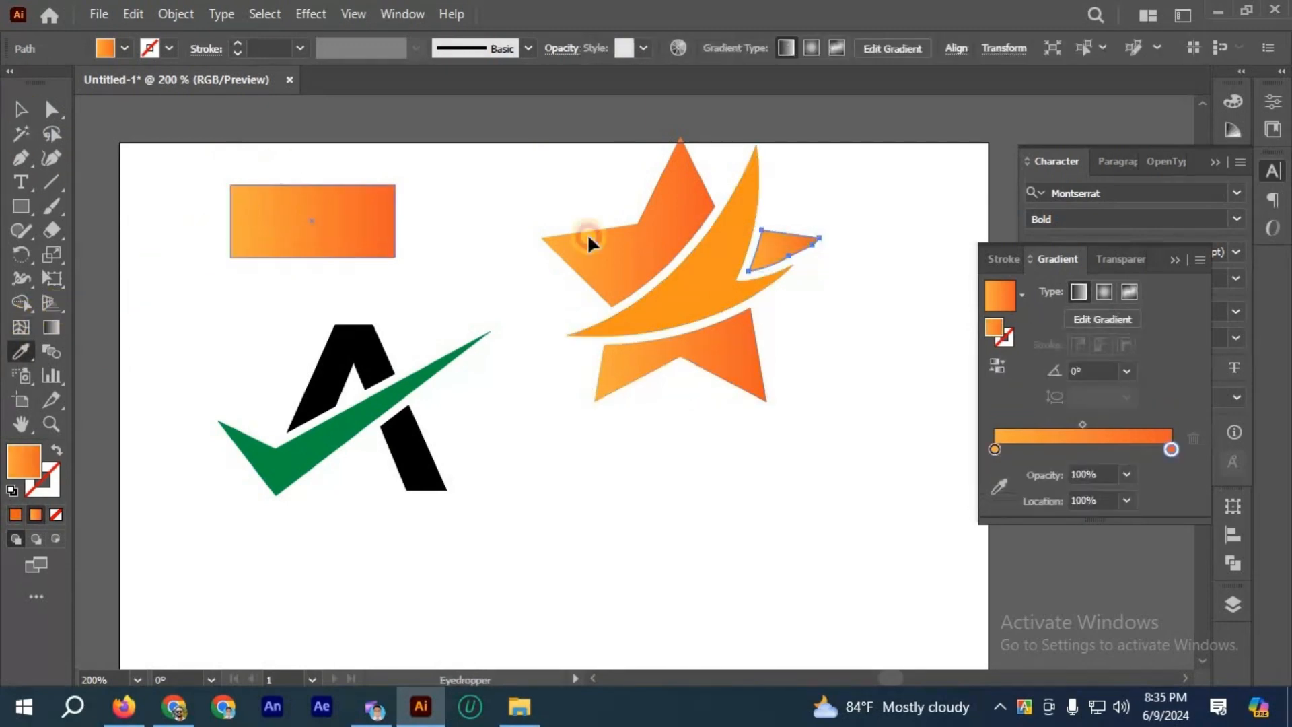
scroll(860, 327, "up", 1)
left_click(731, 325)
Step: Redirect the gradient on the star's upper-left piece diagonally at -45°, placing the darker orange next to the swoosh
scroll(774, 317, "up", 1)
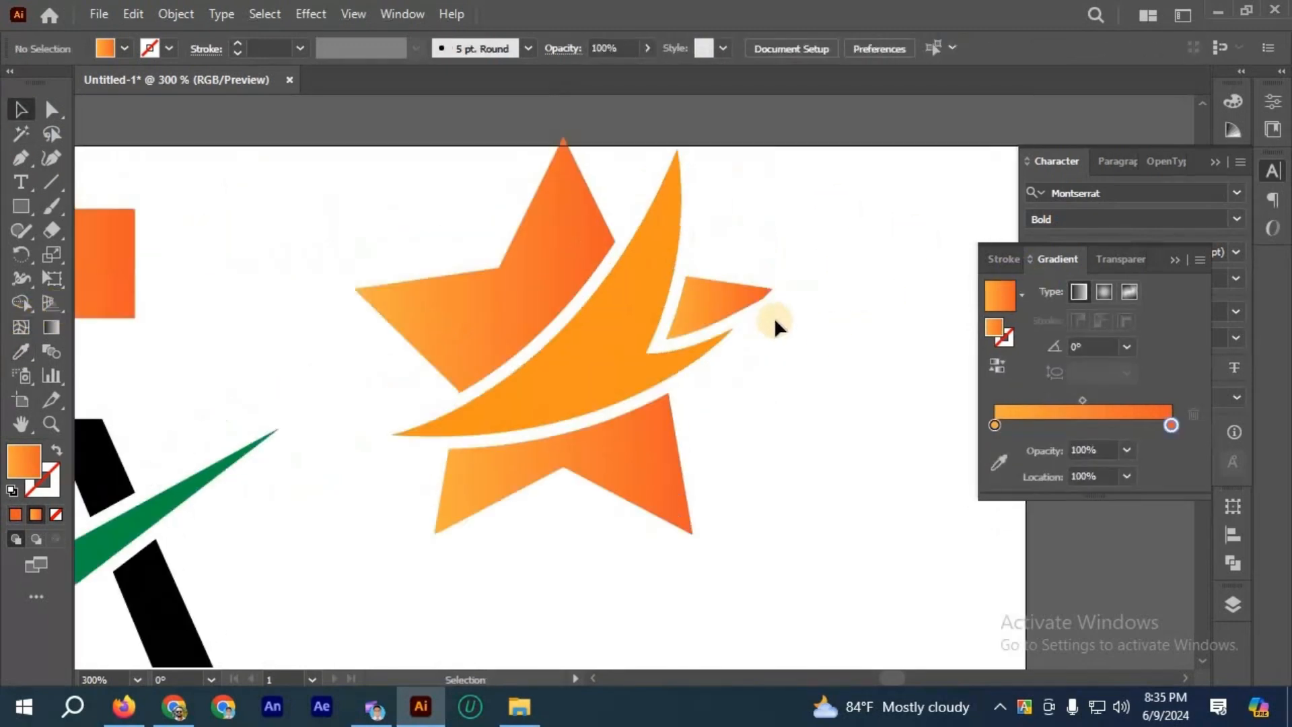
scroll(774, 318, "up", 1)
scroll(80, 211, "down", 3)
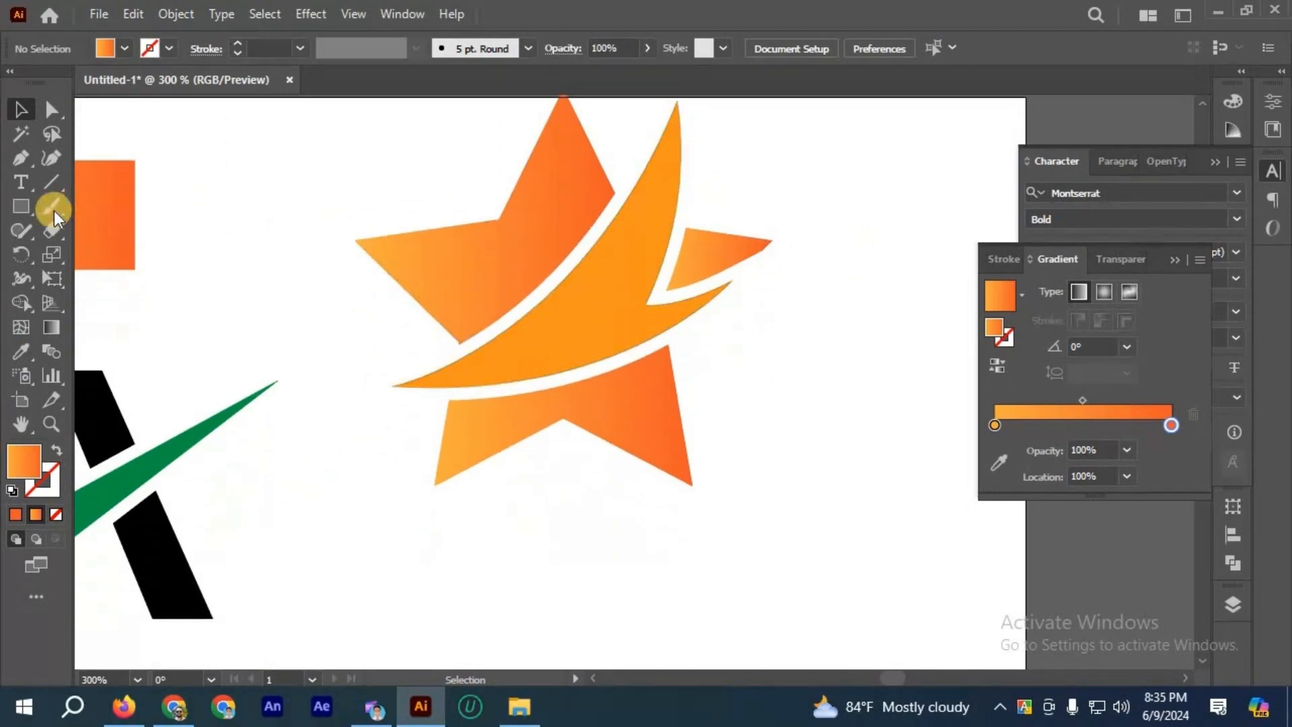
left_click(515, 240)
left_click(50, 328)
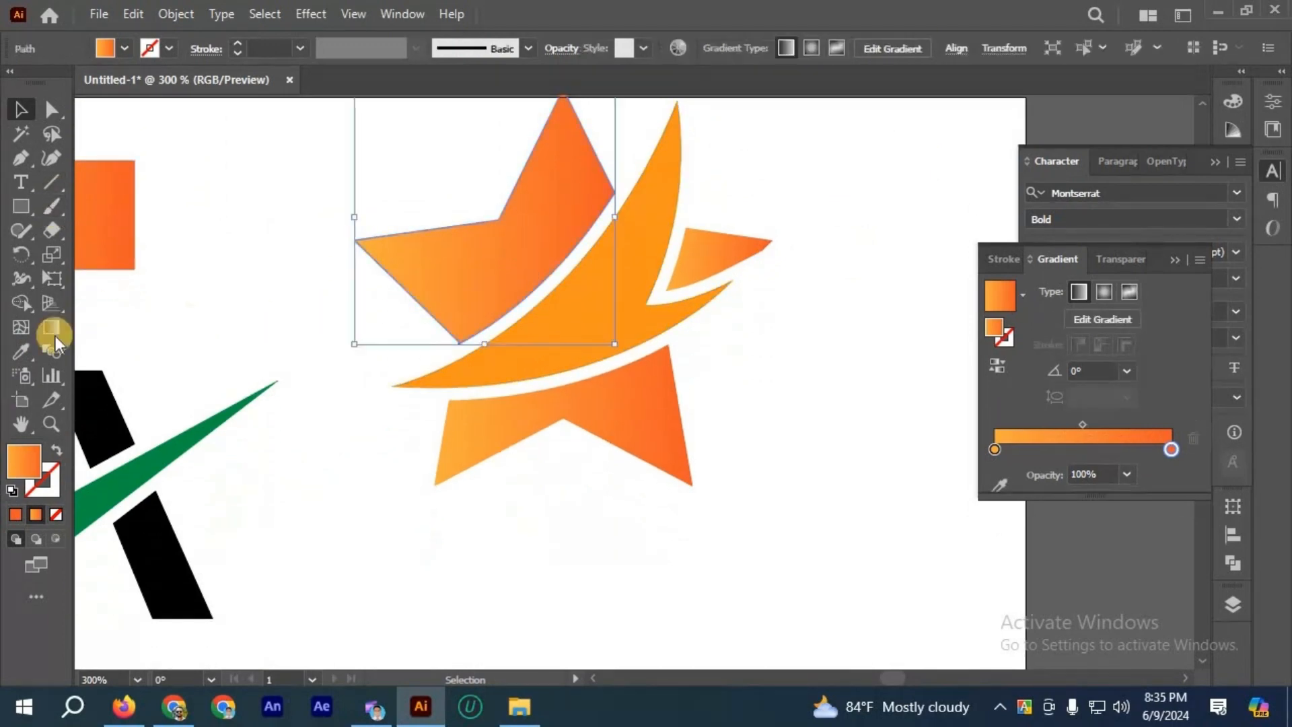
scroll(431, 381, "down", 1)
left_click_drag(424, 233, 498, 316)
left_click(20, 108)
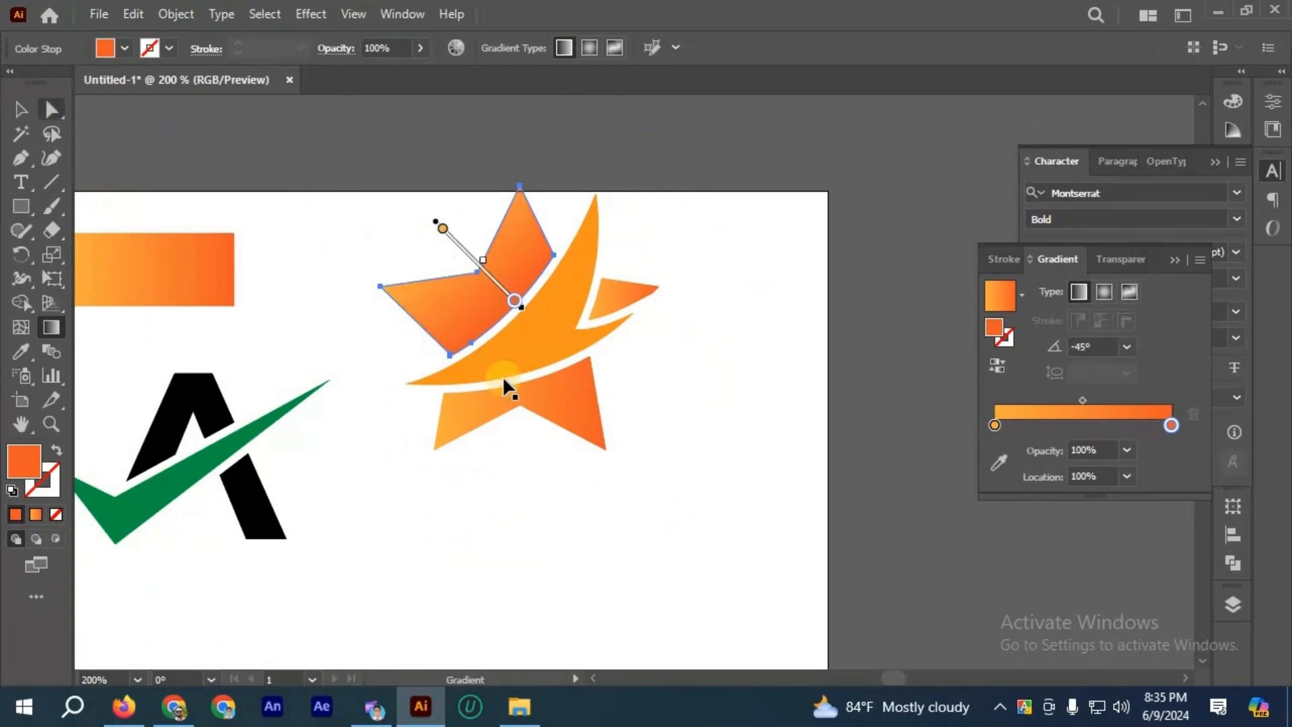
Step: Redirect the gradient on the star's lower piece upward at about 99°, placing the darker orange next to the swoosh
left_click(489, 410)
left_click(51, 328)
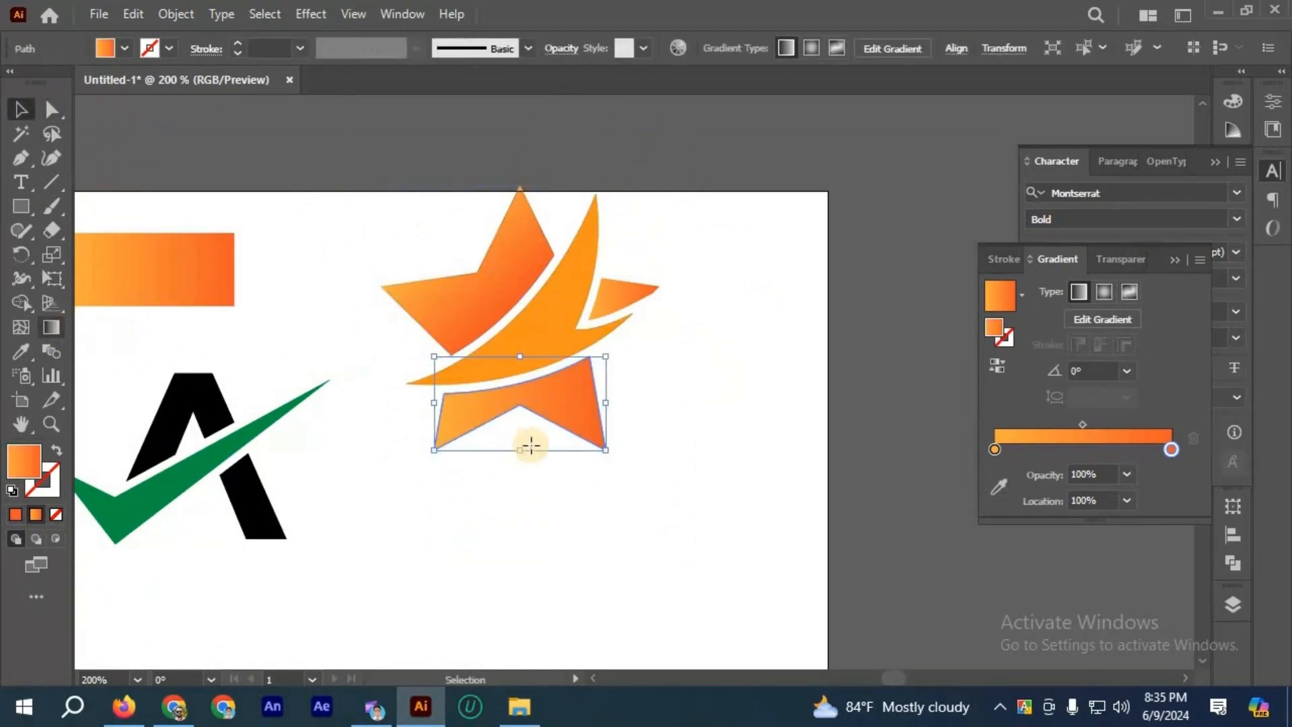
left_click(534, 399)
left_click_drag(565, 455, 545, 343)
left_click(20, 108)
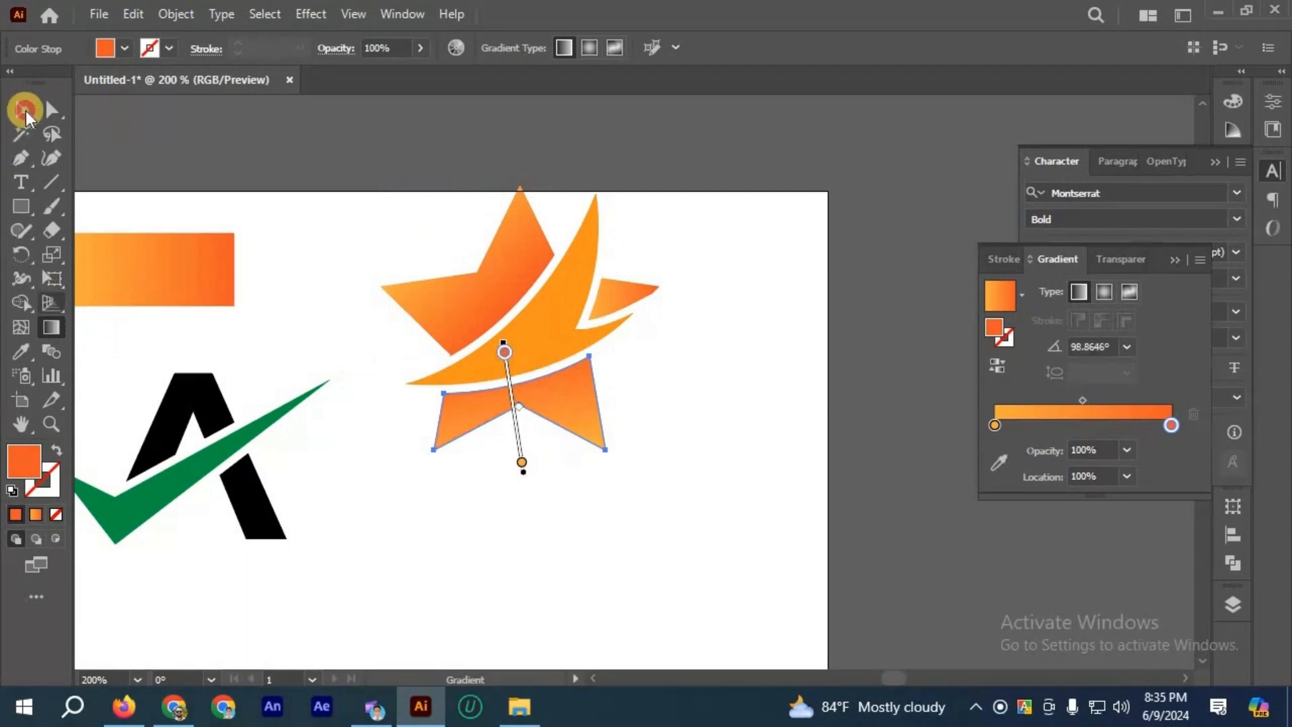
Step: Redirect the gradient on the star's small right tip to about -158°, darker orange toward the swoosh, and deselect it
key("v")
left_click(657, 294)
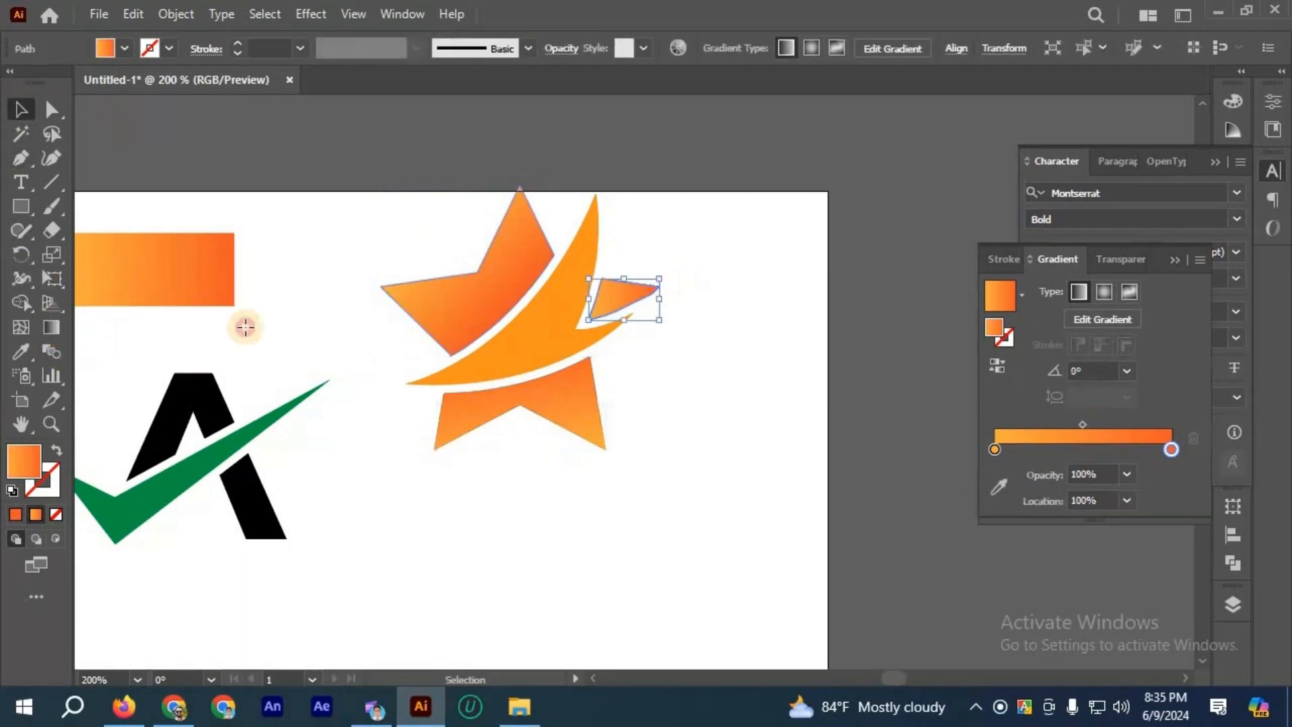
key("g")
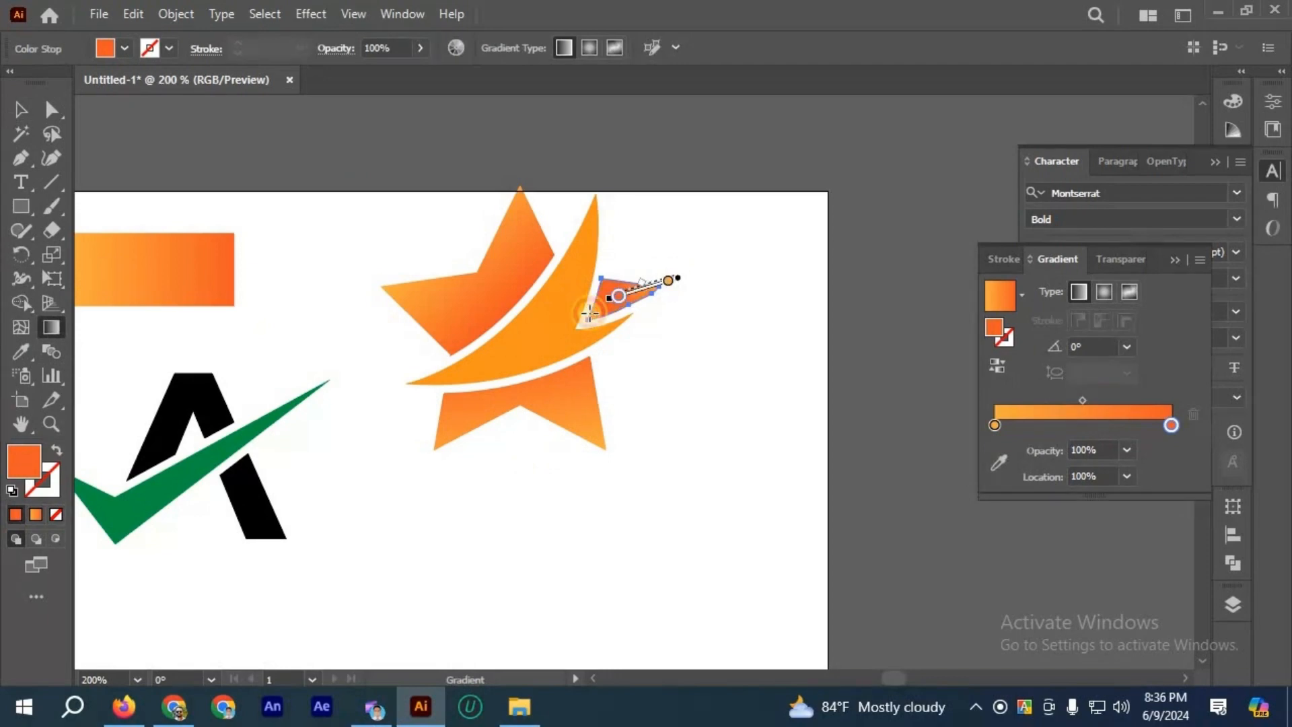
left_click(20, 109)
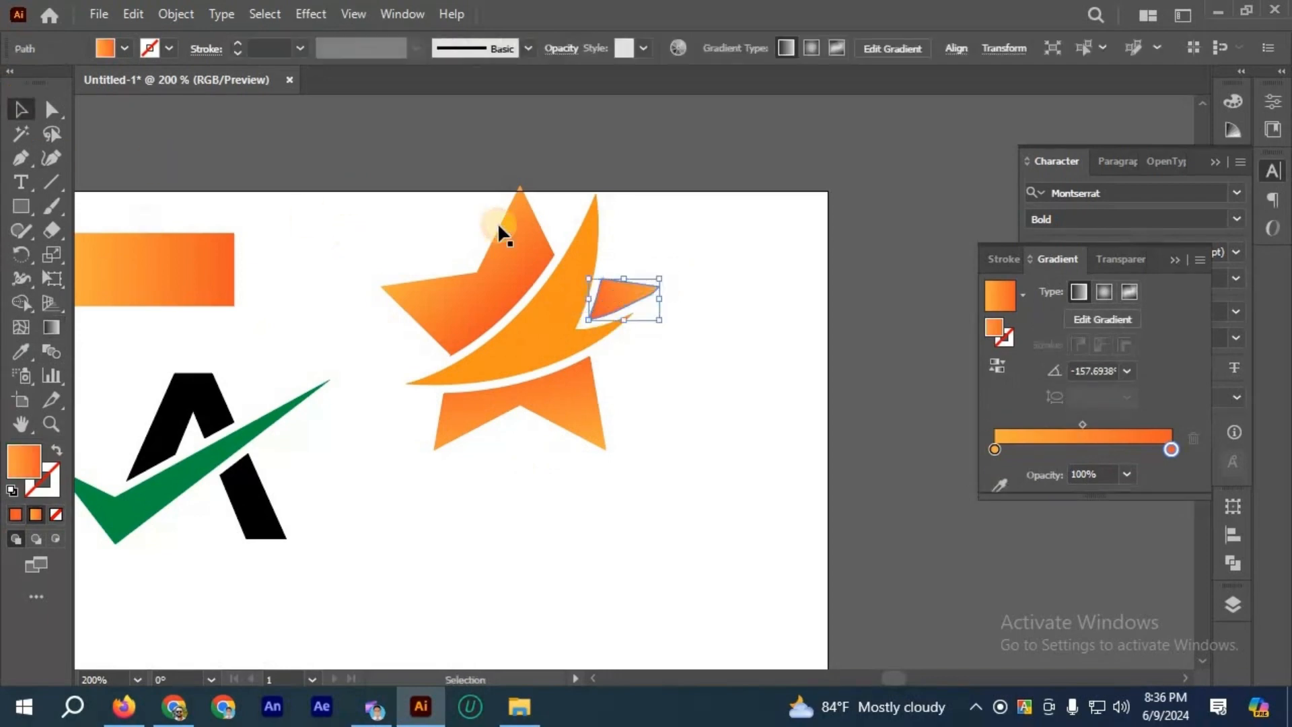
left_click(614, 358)
Step: Hide the Gradient panel to leave the artboard clear
scroll(611, 353, "down", 2)
scroll(665, 384, "left", 2)
scroll(665, 384, "up", 1)
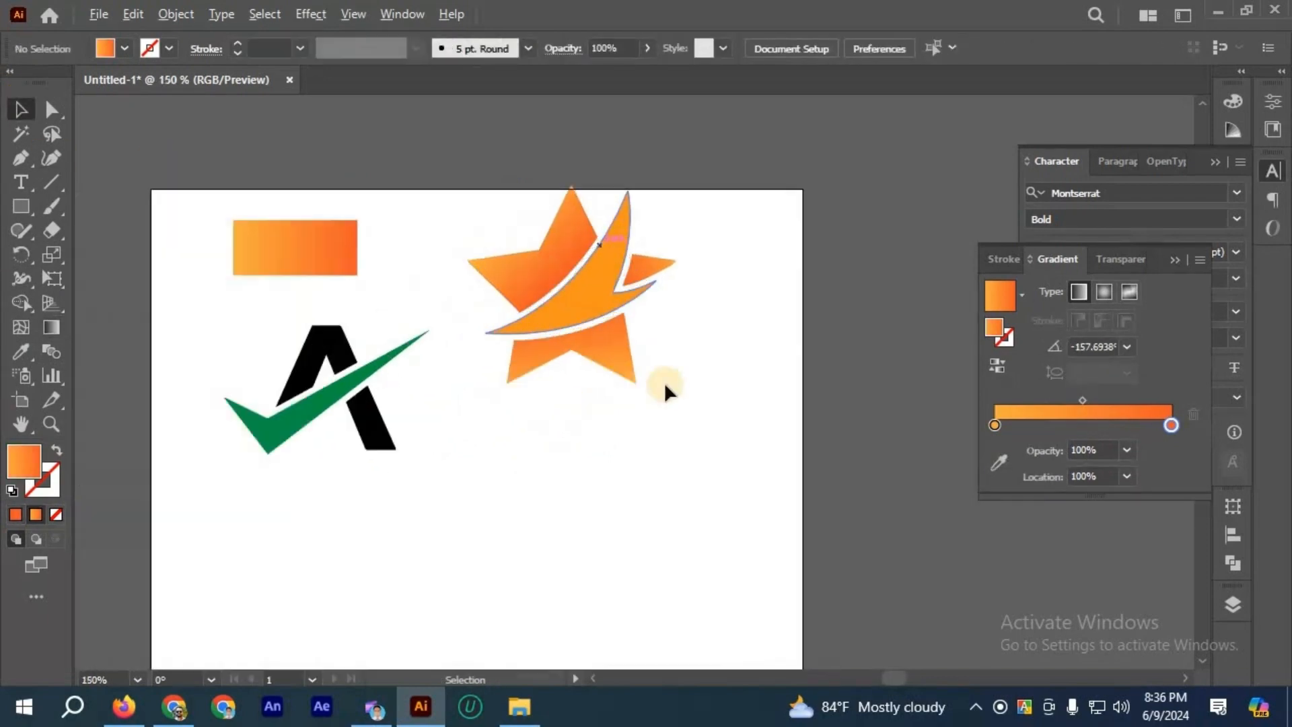
scroll(663, 381, "left", 2)
scroll(664, 382, "down", 1)
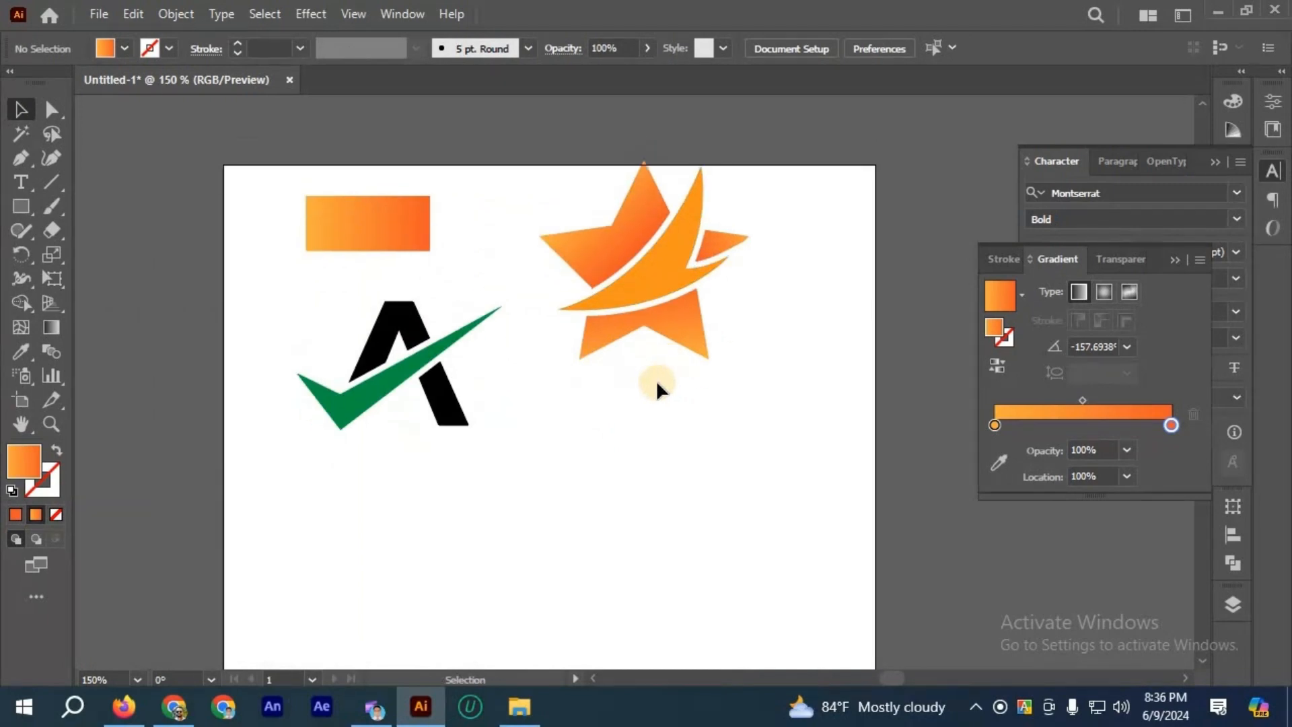
scroll(656, 381, "up", 1)
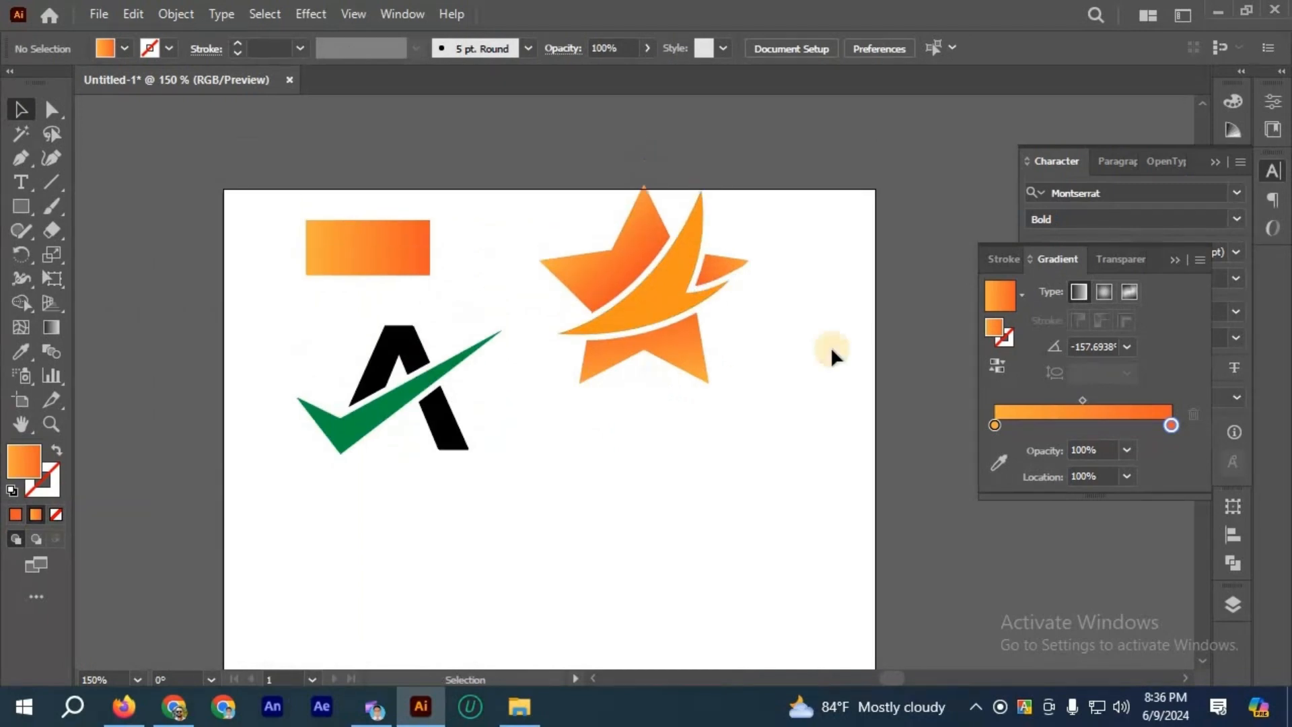
left_click(1174, 262)
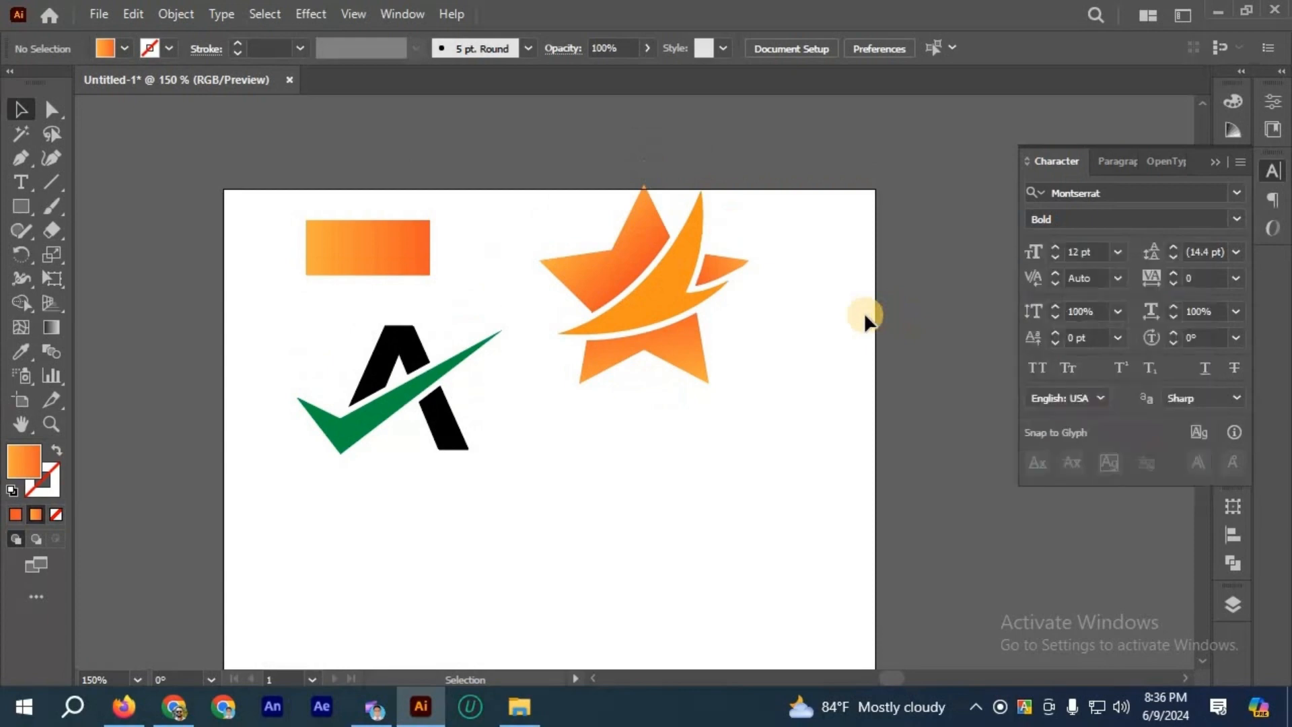